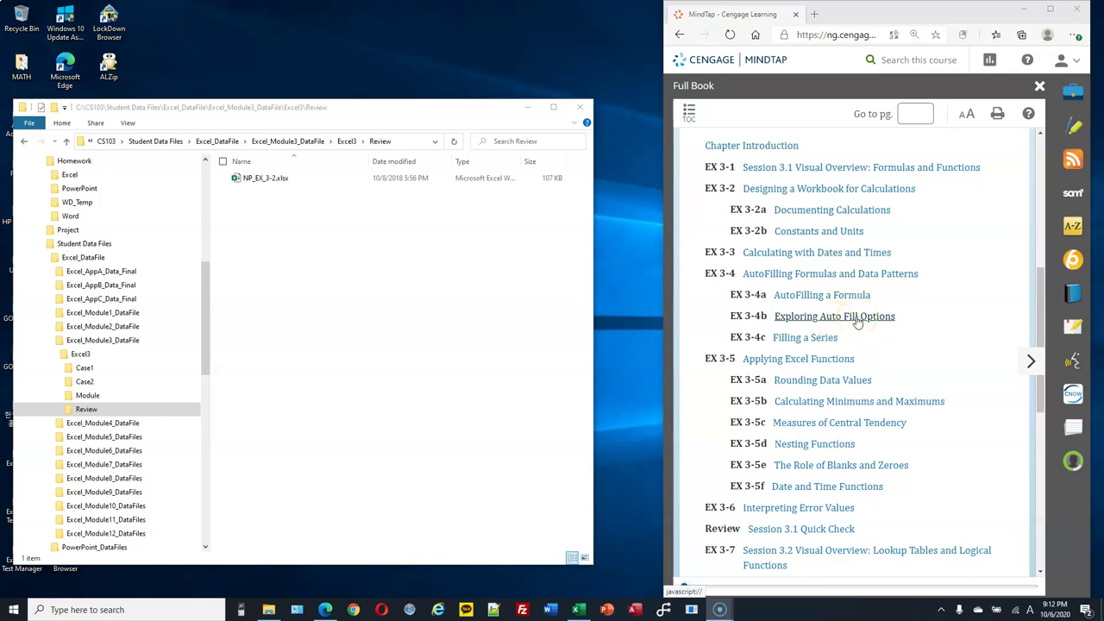
Scroll to the end of the Full Book contents and open EX 3-14a Practice: Review Assignments.
scroll(893, 321, "down", 3)
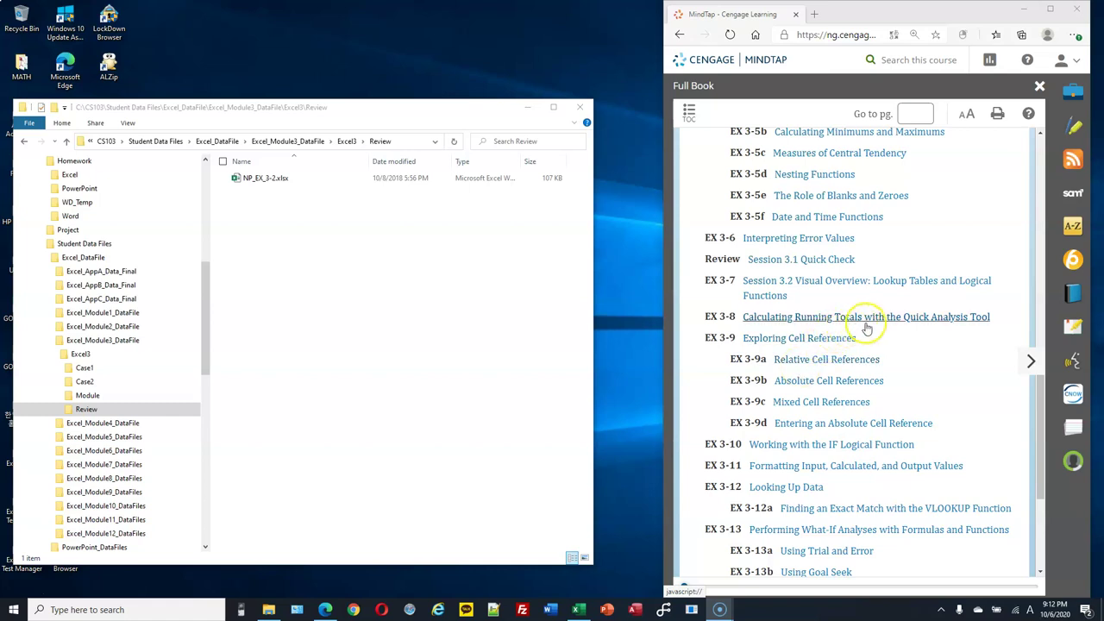
scroll(867, 323, "up", 2)
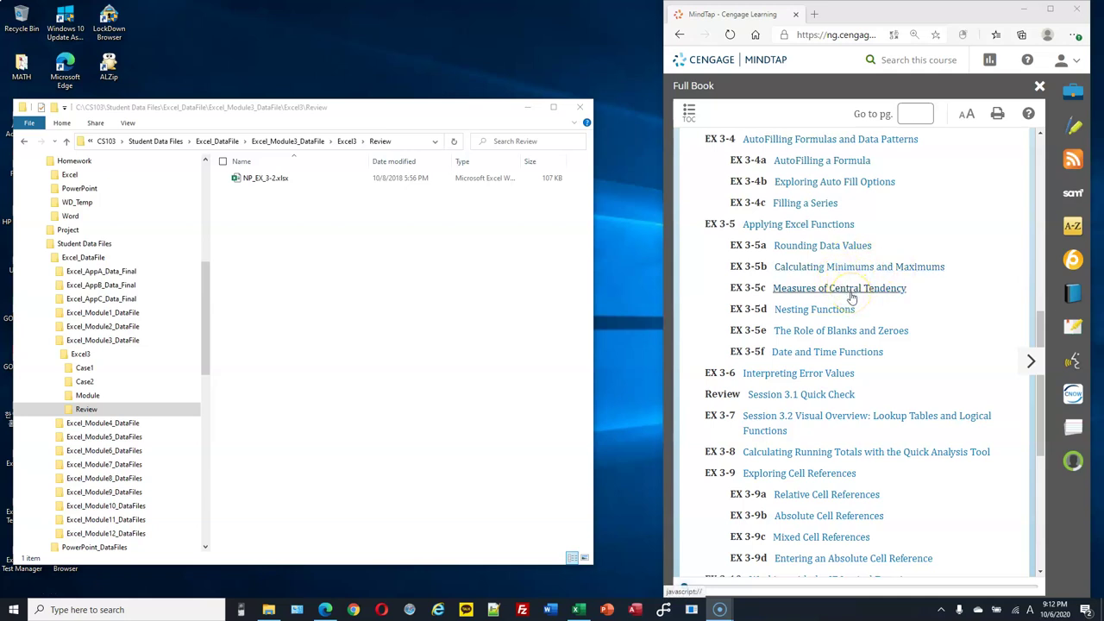
scroll(851, 345, "down", 1)
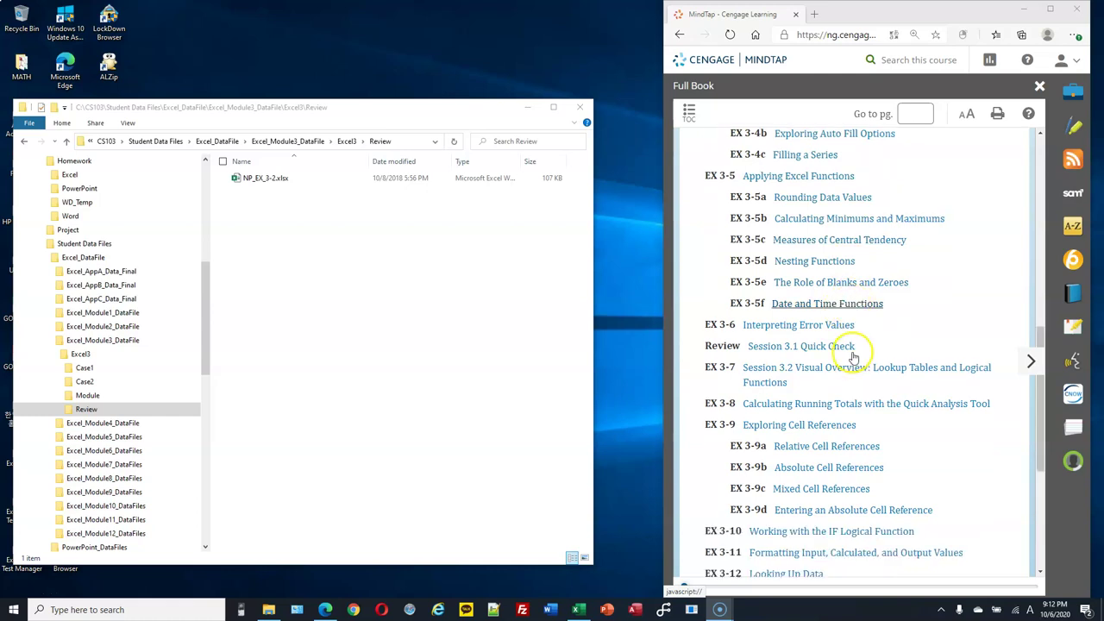
scroll(858, 319, "down", 4)
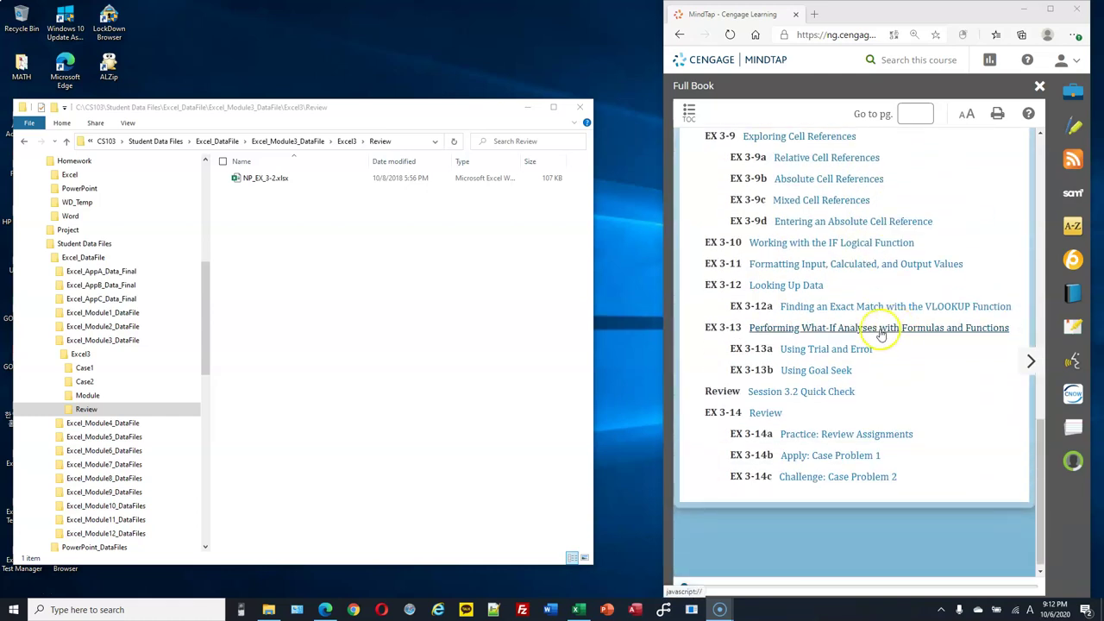
left_click(928, 316)
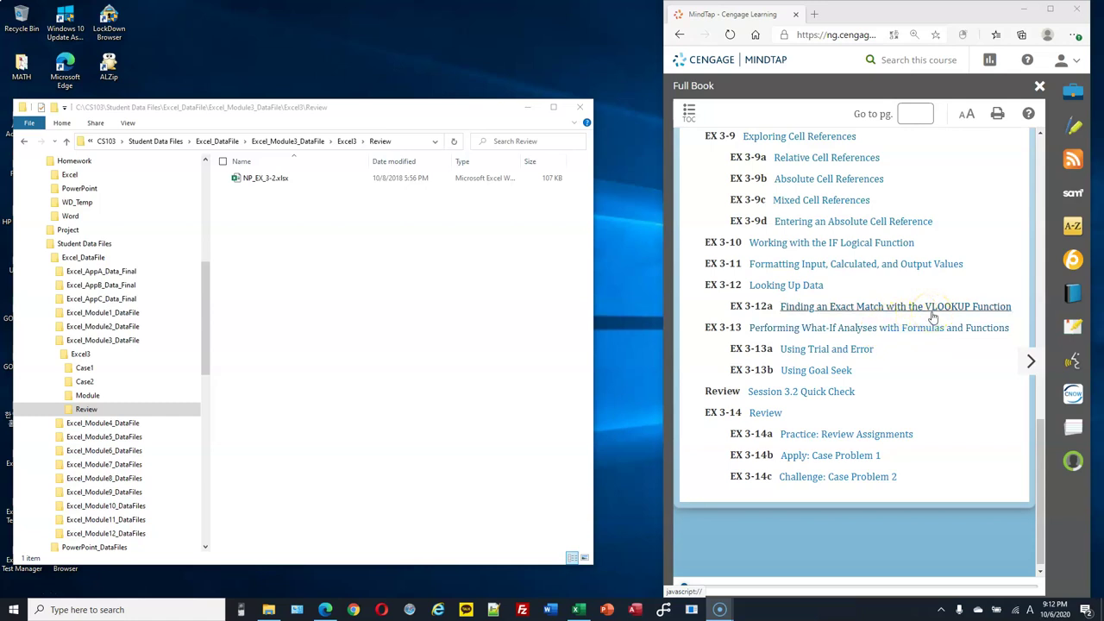
left_click(939, 312)
left_click(858, 431)
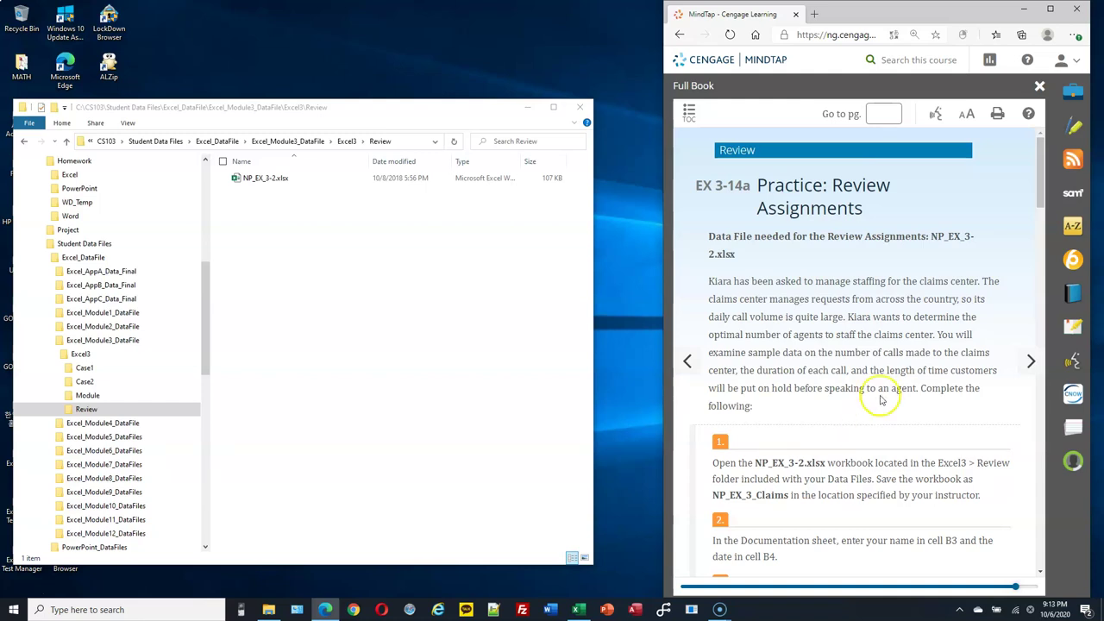
Scroll the Review Assignments page down to show steps 1 through 4.
scroll(891, 410, "down", 2)
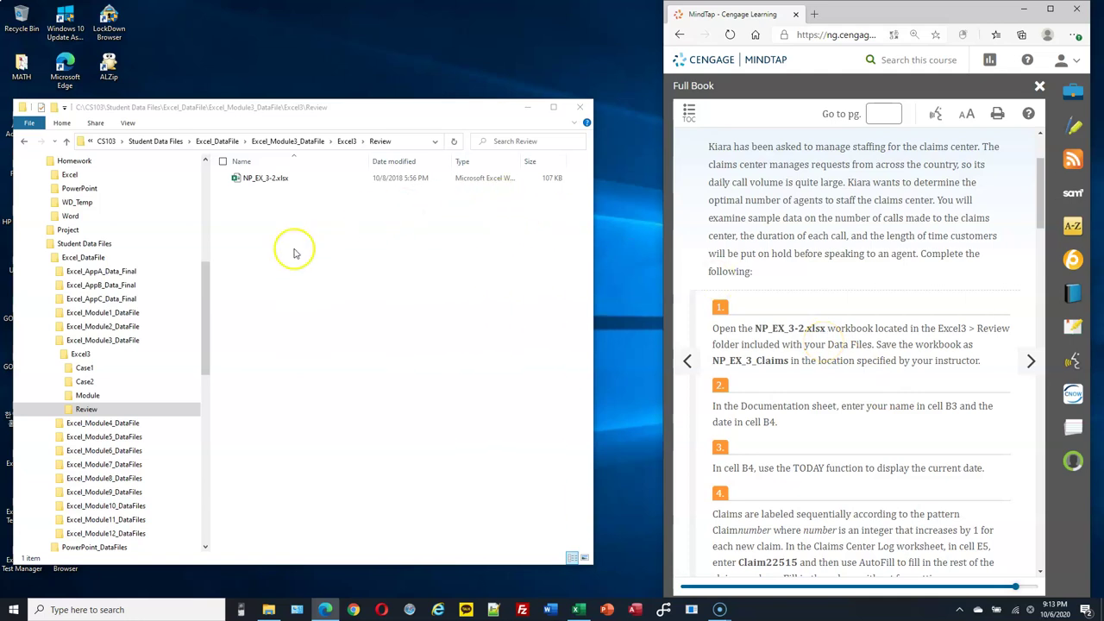
left_click_drag(205, 291, 206, 233)
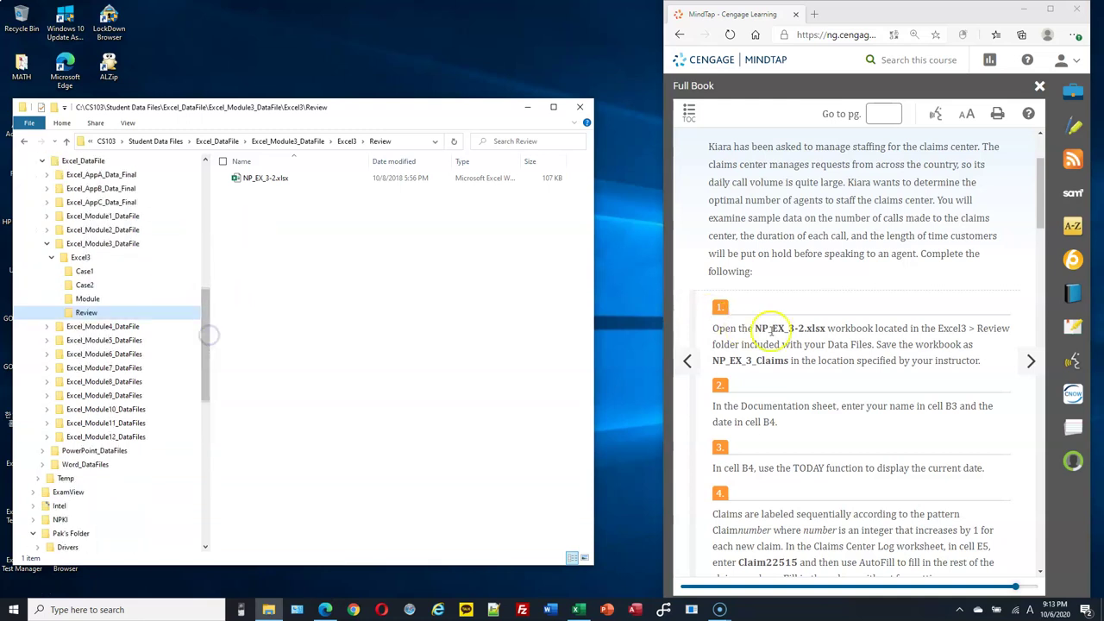
Copy NP_EX_3-2.xlsx into the Homework folder.
left_click(254, 179)
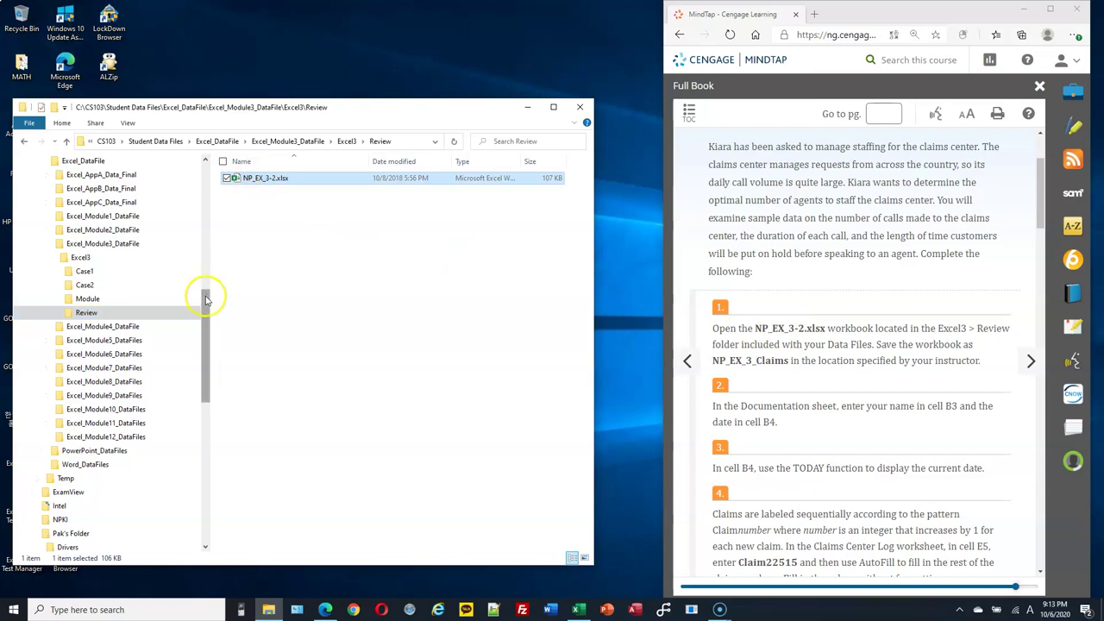
left_click_drag(207, 296, 204, 233)
left_click(119, 285)
key("ctrl+v")
Rename the pasted copy to NP_EX_3_Claims.xlsx.
key("F2")
key("Right")
key("BackSpace")
key("BackSpace")
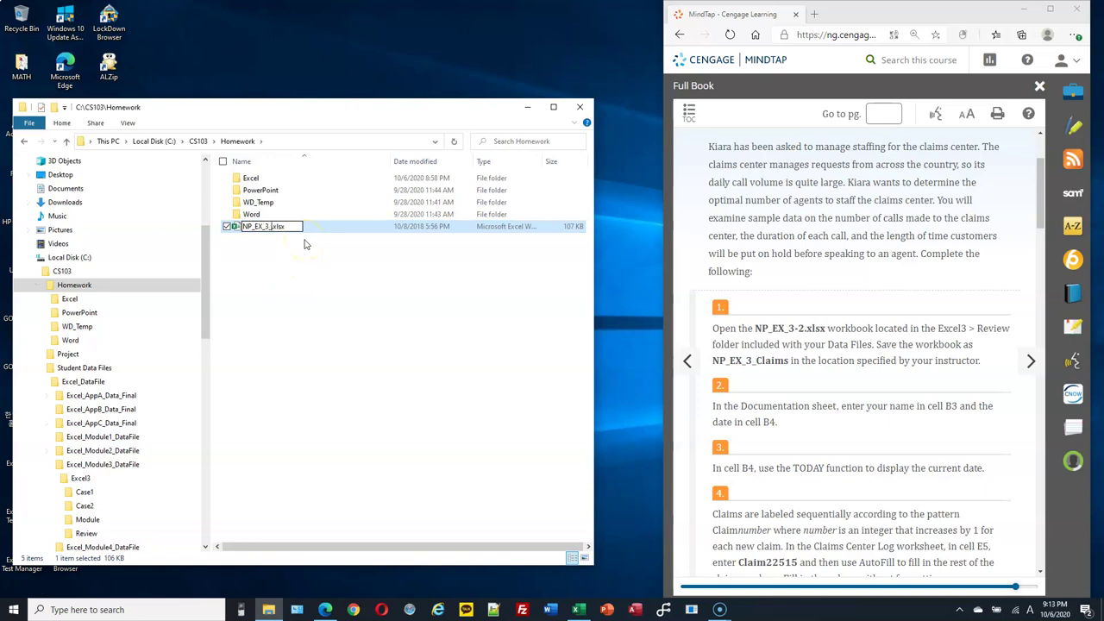
type("_Claims")
key("Return")
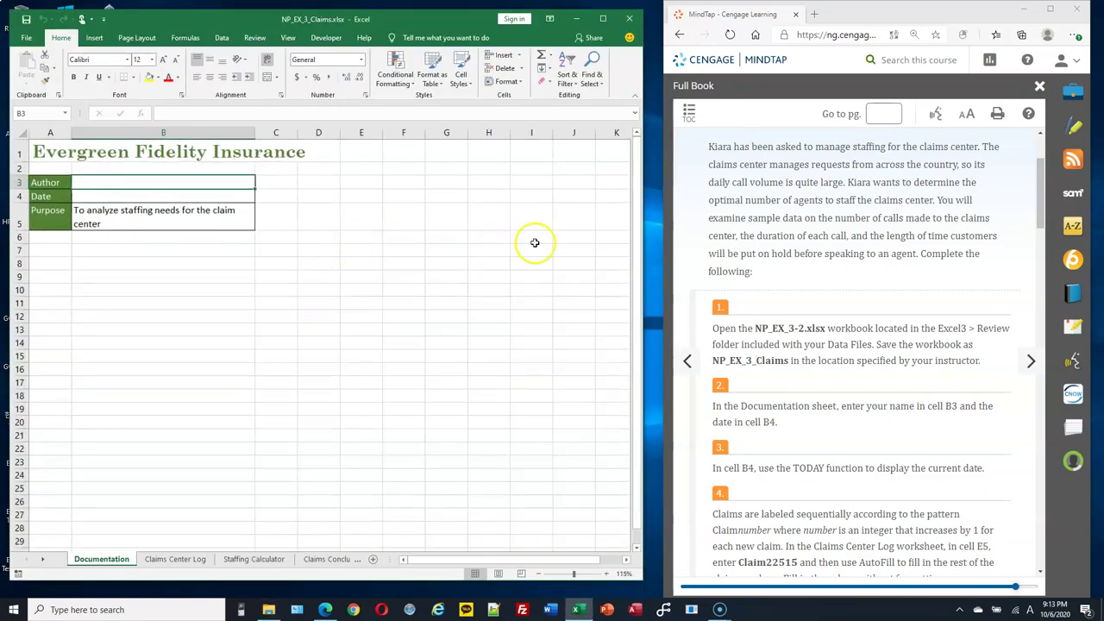
Widen the Excel window and type the author's name into Documentation cell B3.
left_click_drag(645, 213, 664, 212)
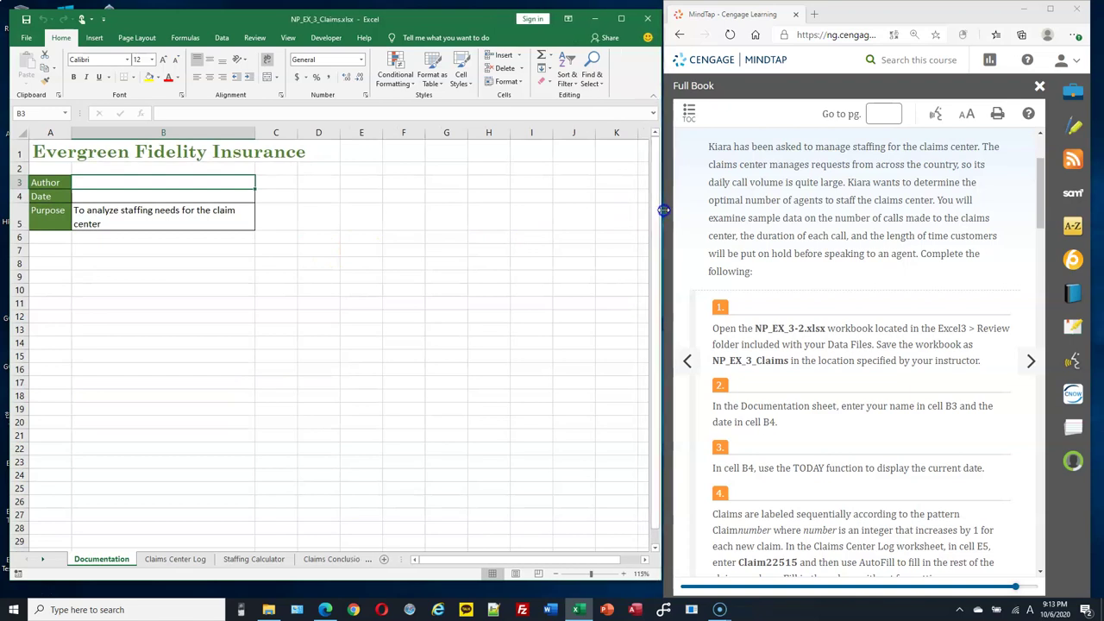
scroll(820, 343, "down", 3)
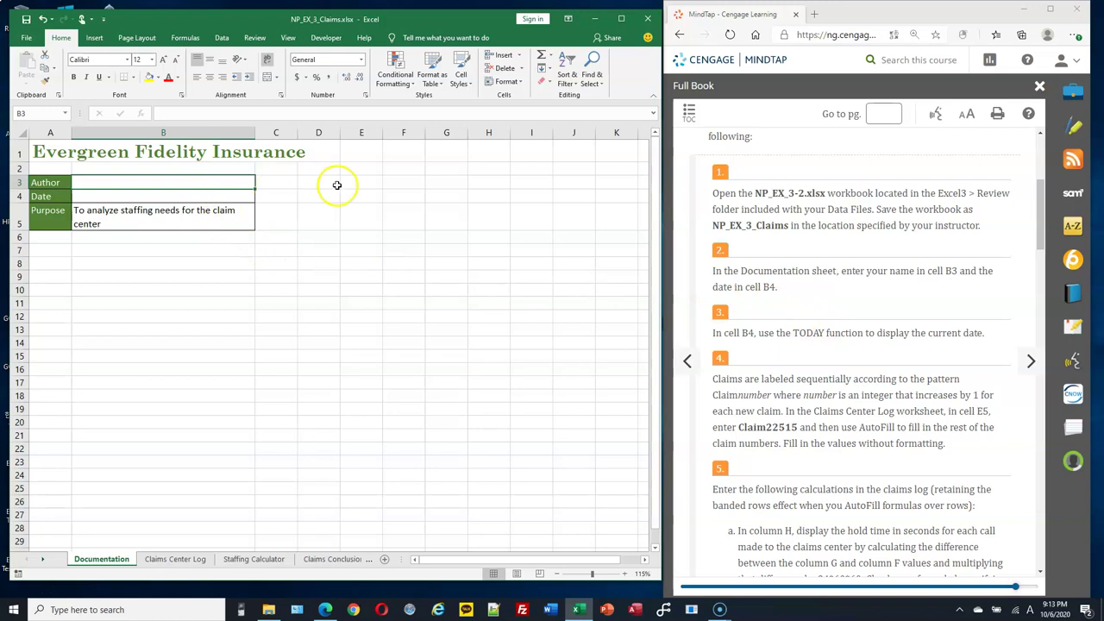
type("Sean Pak")
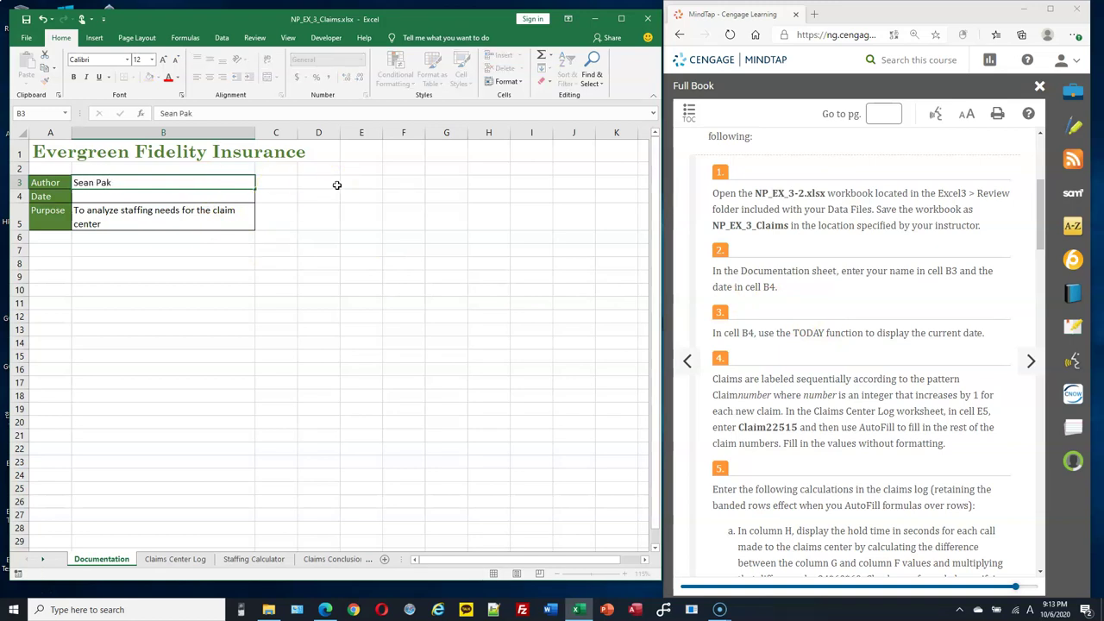
key("Return")
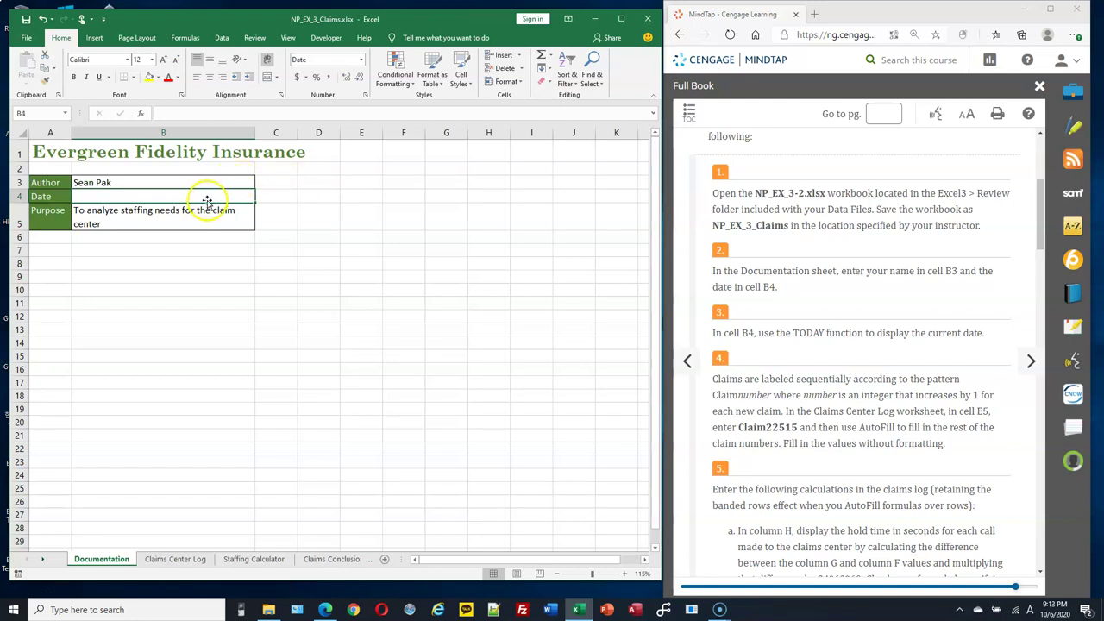
Insert =TODAY() in B4 from the Date & Time functions, showing 10/6/2020.
left_click(192, 39)
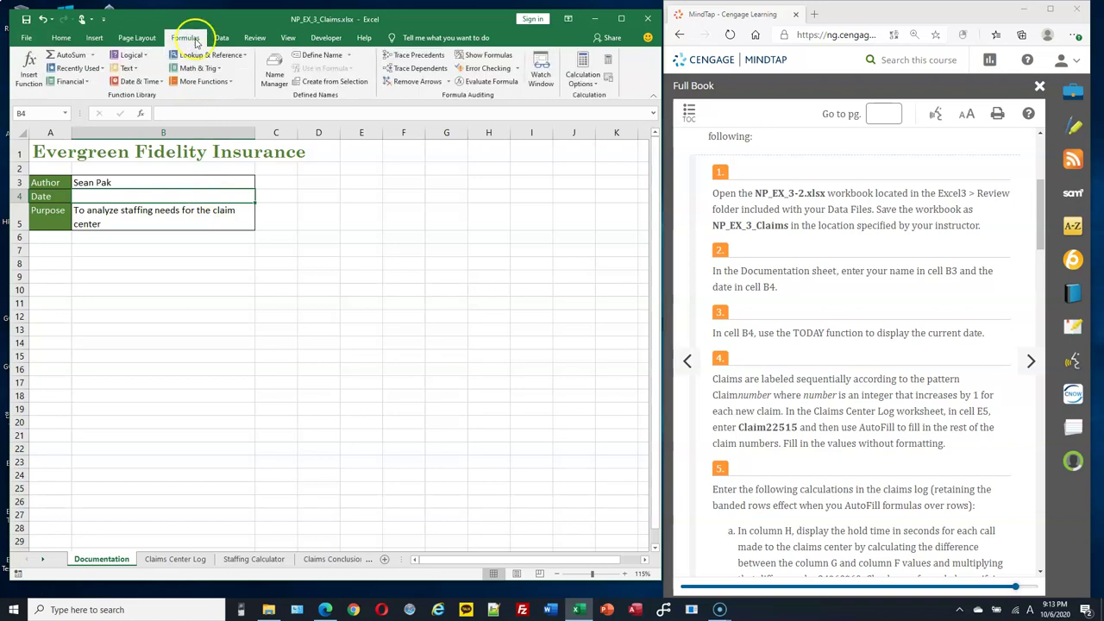
left_click(159, 82)
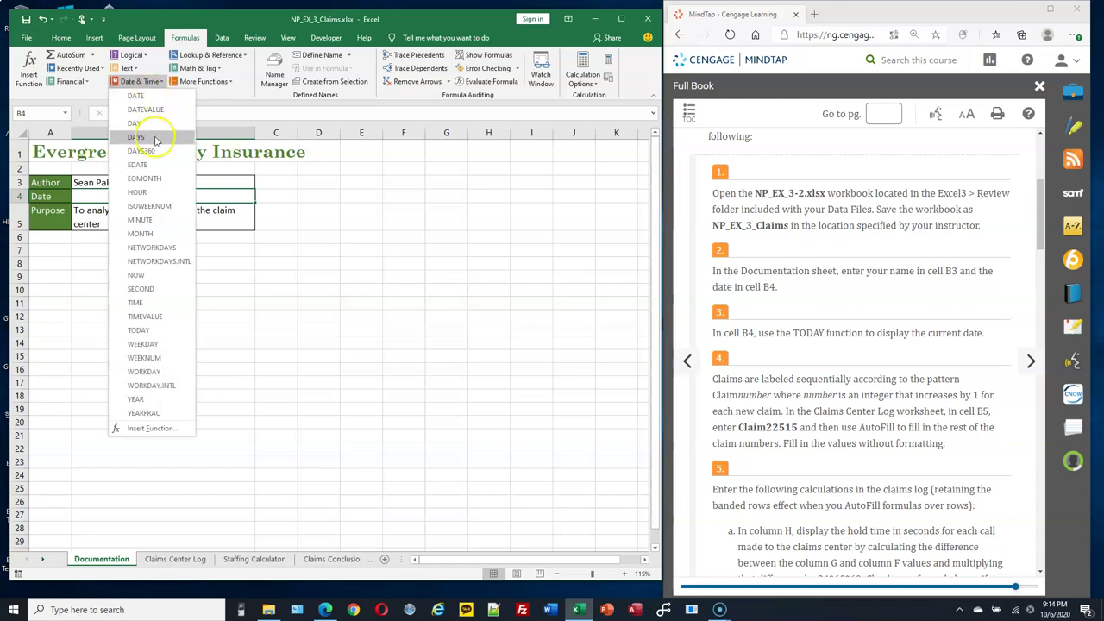
left_click(138, 331)
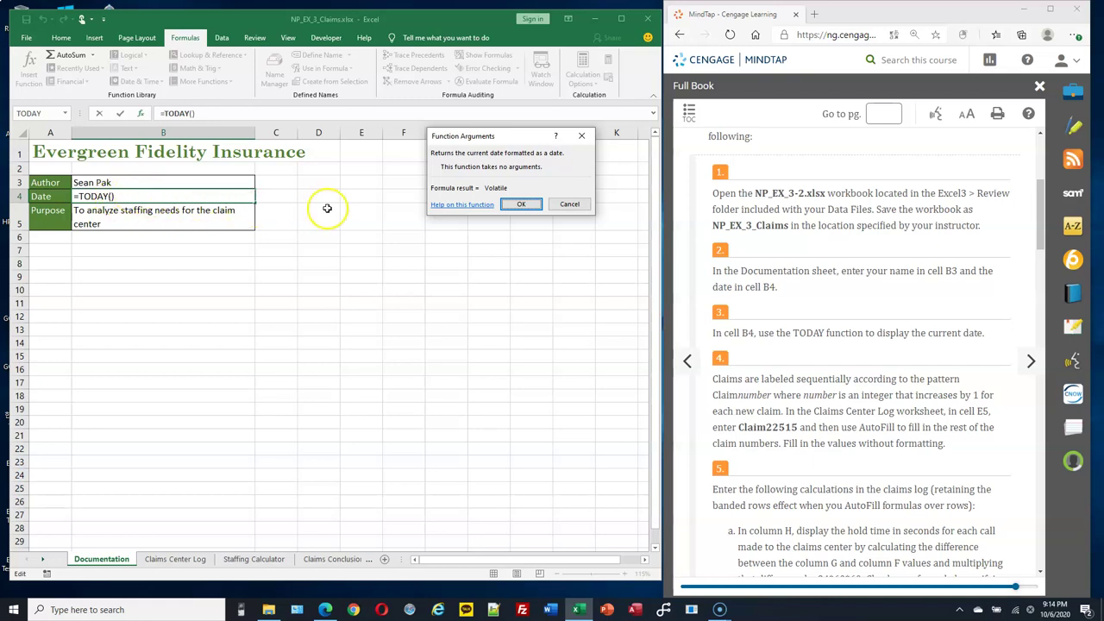
left_click(520, 206)
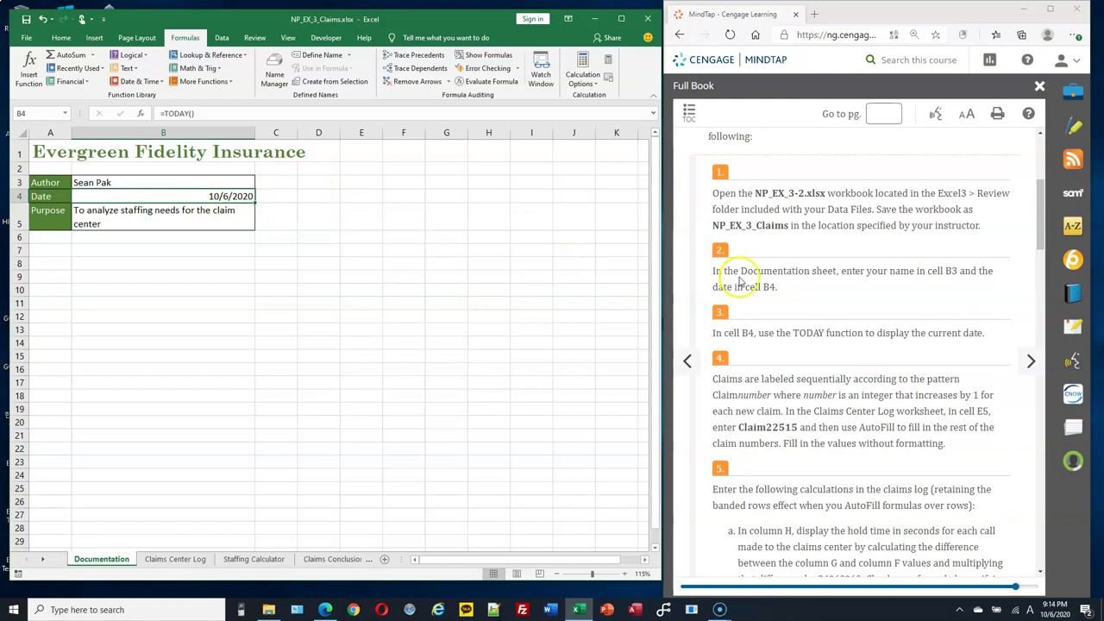
scroll(813, 285, "down", 1)
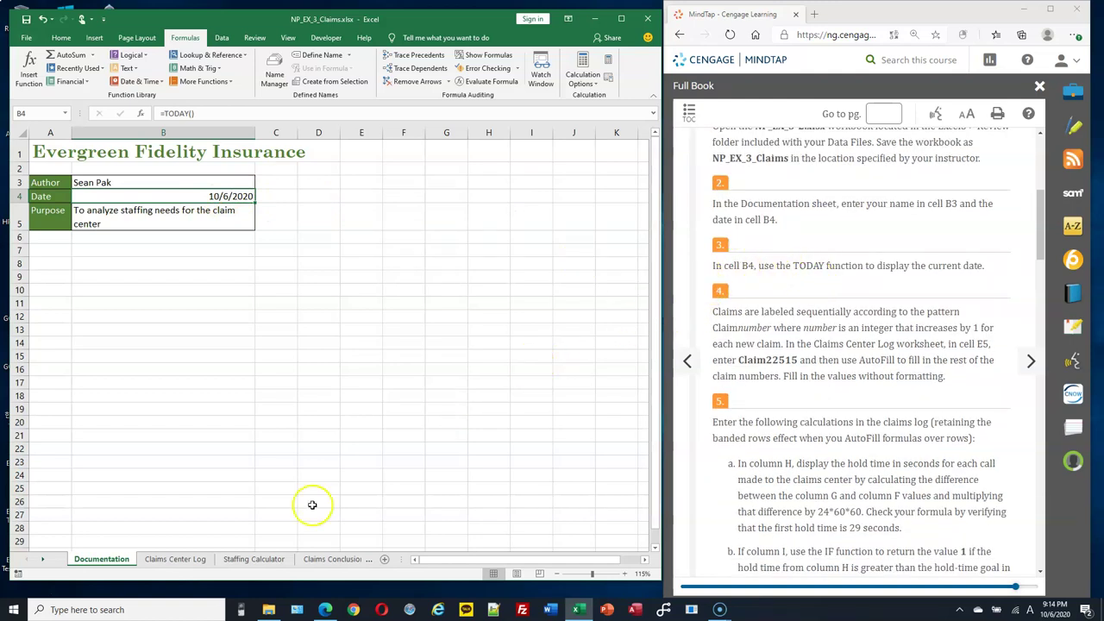
scroll(762, 333, "down", 2)
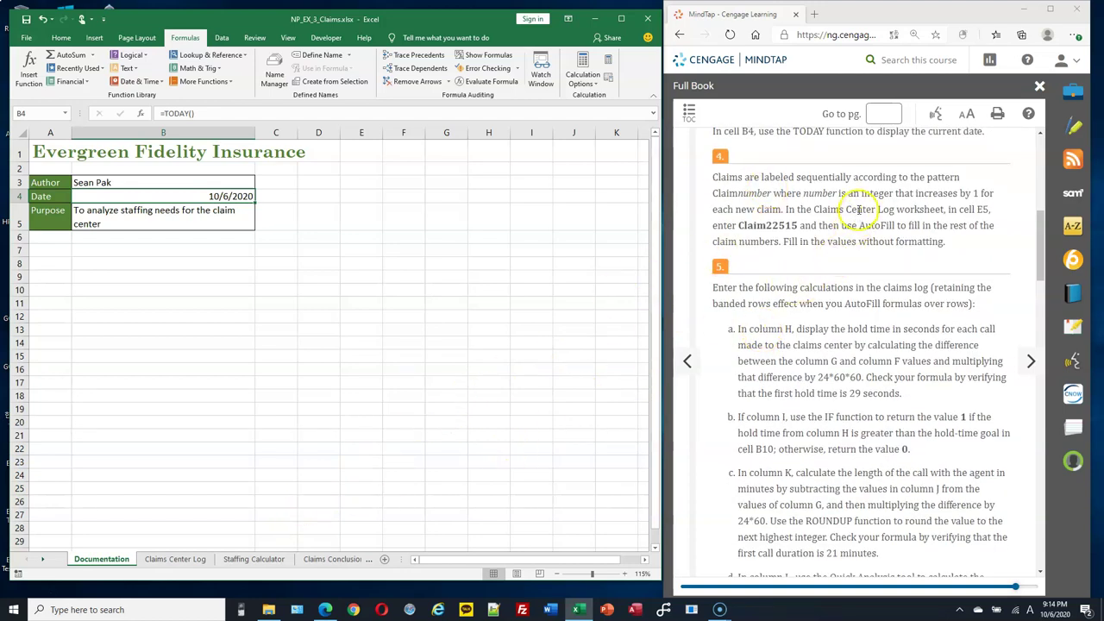
On Claims Center Log, enter Claim22515 in E5 and Claim22516 in E6, then select both.
left_click(176, 559)
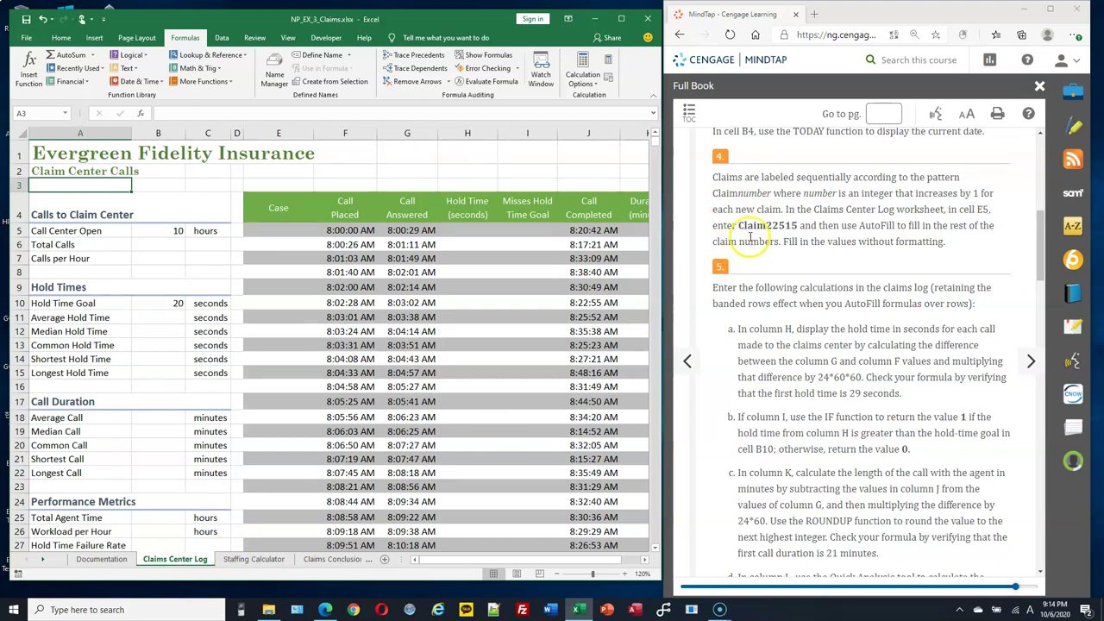
left_click_drag(795, 209, 895, 209)
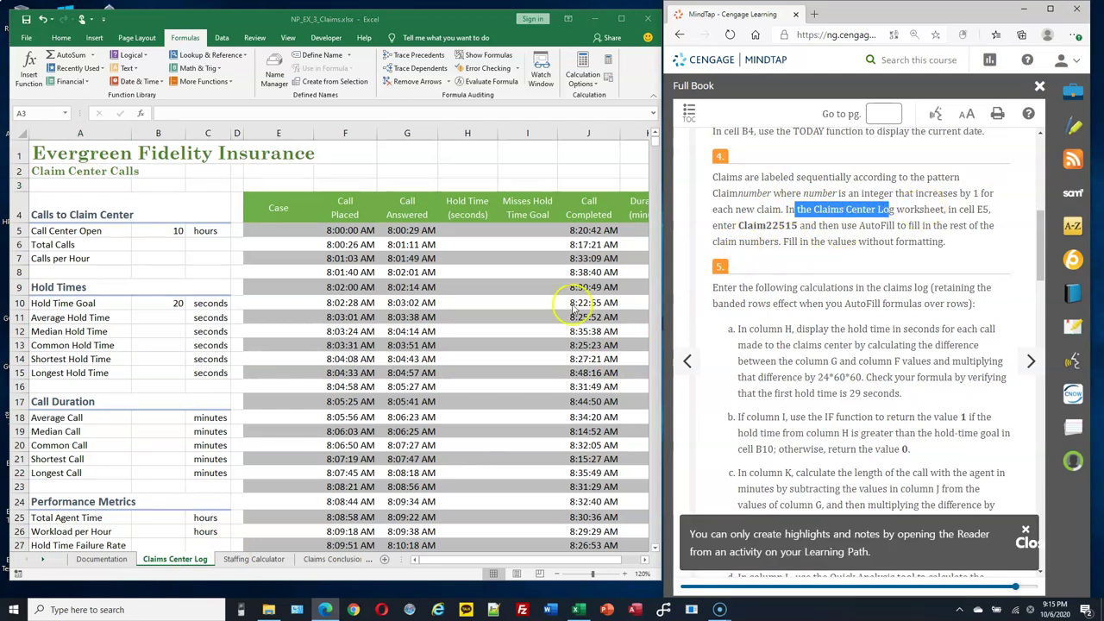
left_click(307, 230)
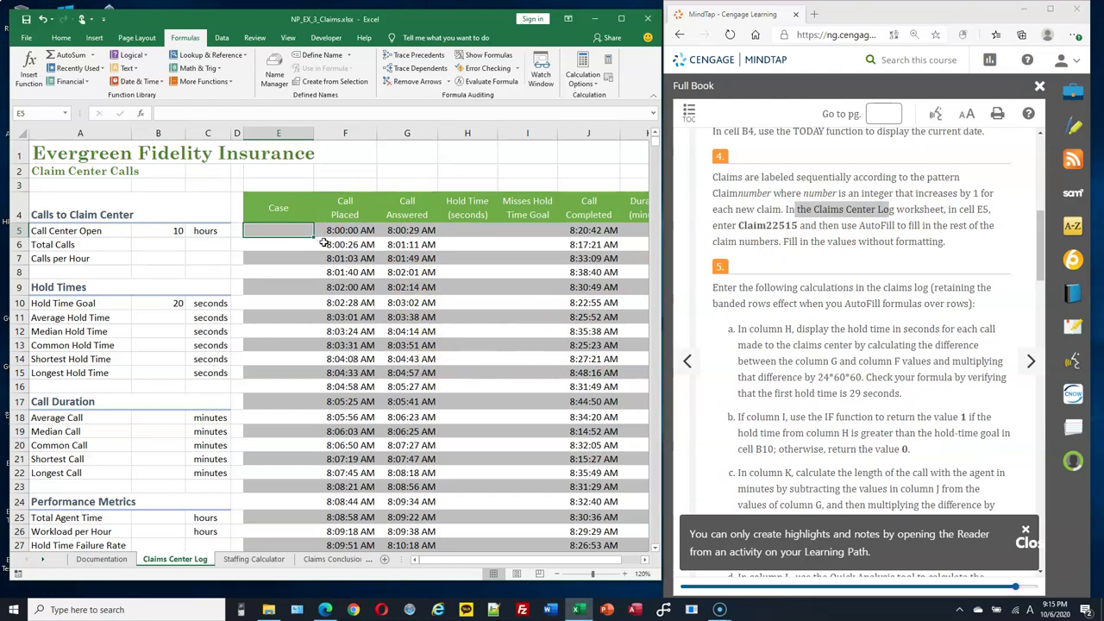
type("Claim22515")
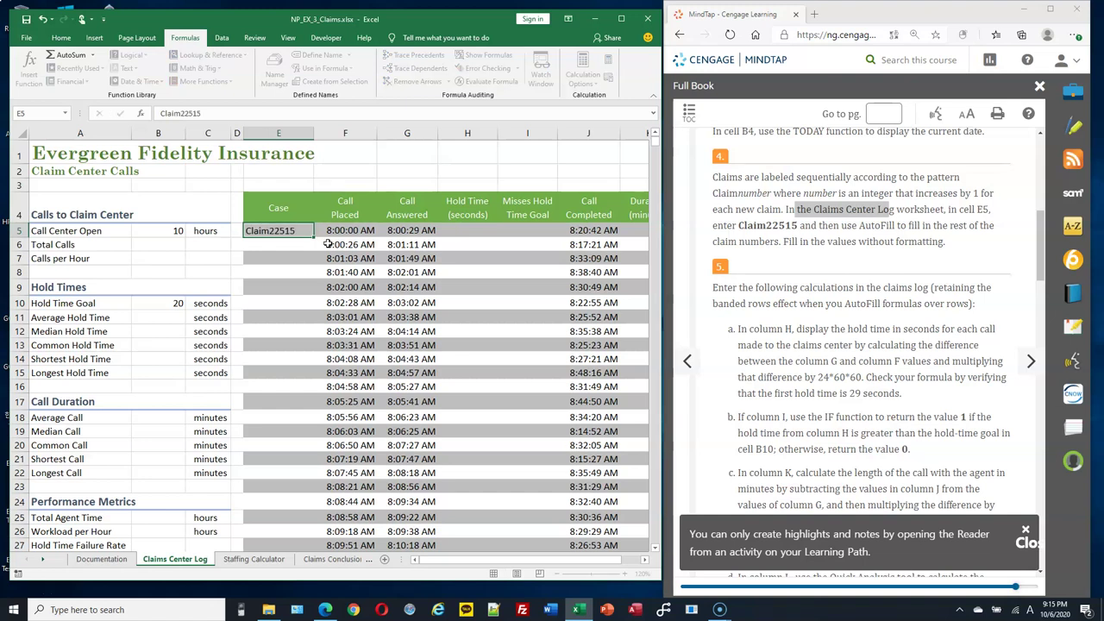
key("Return")
type("C")
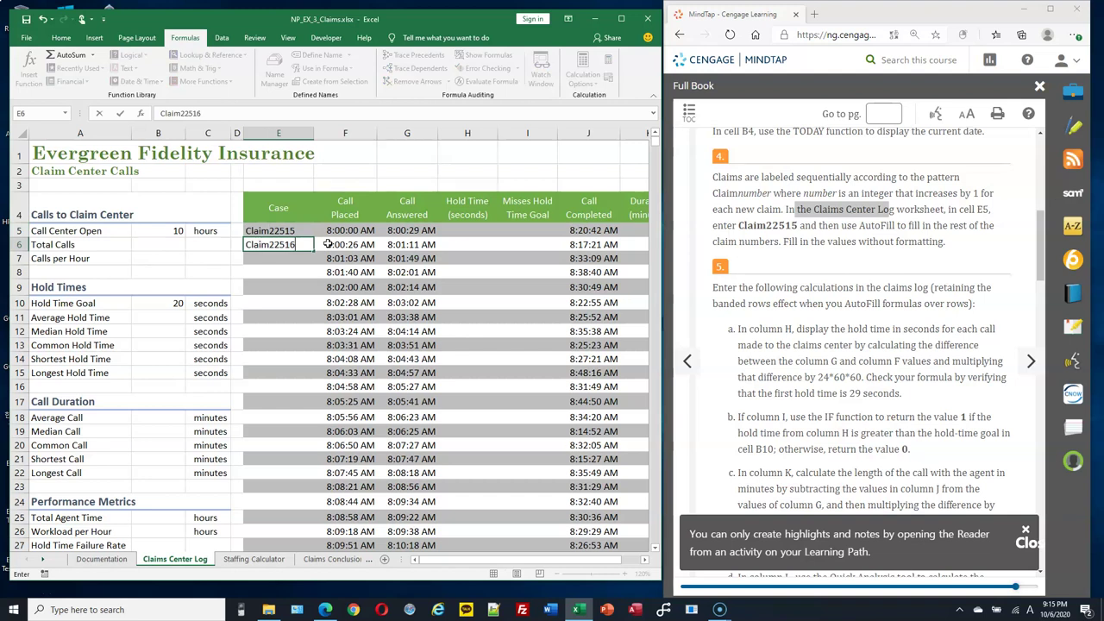
type("laim22516")
key("Return")
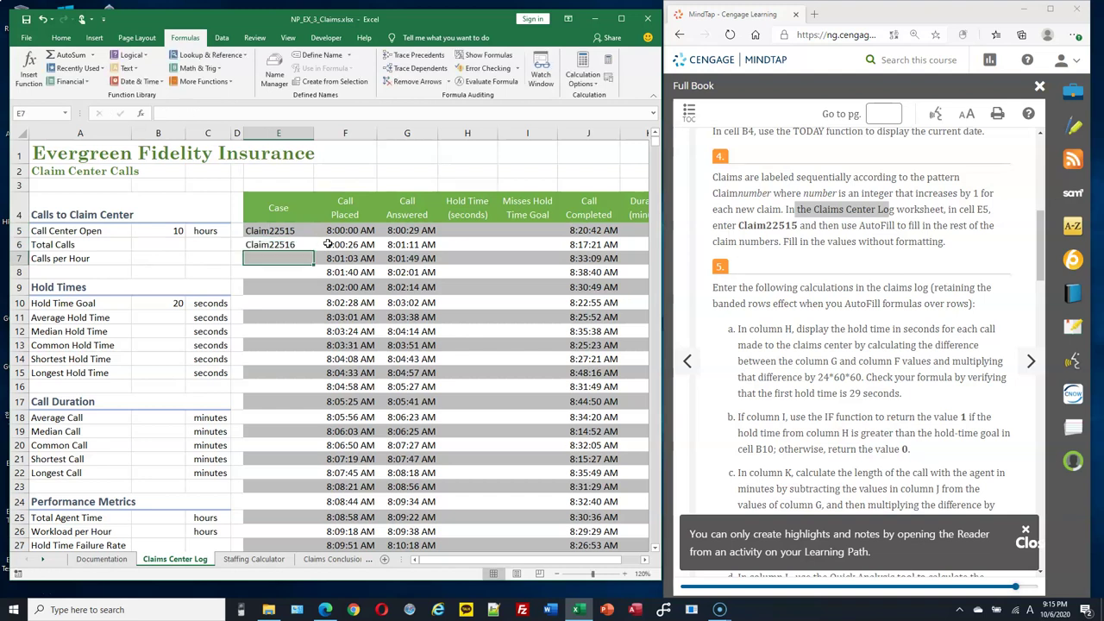
left_click_drag(281, 230, 291, 244)
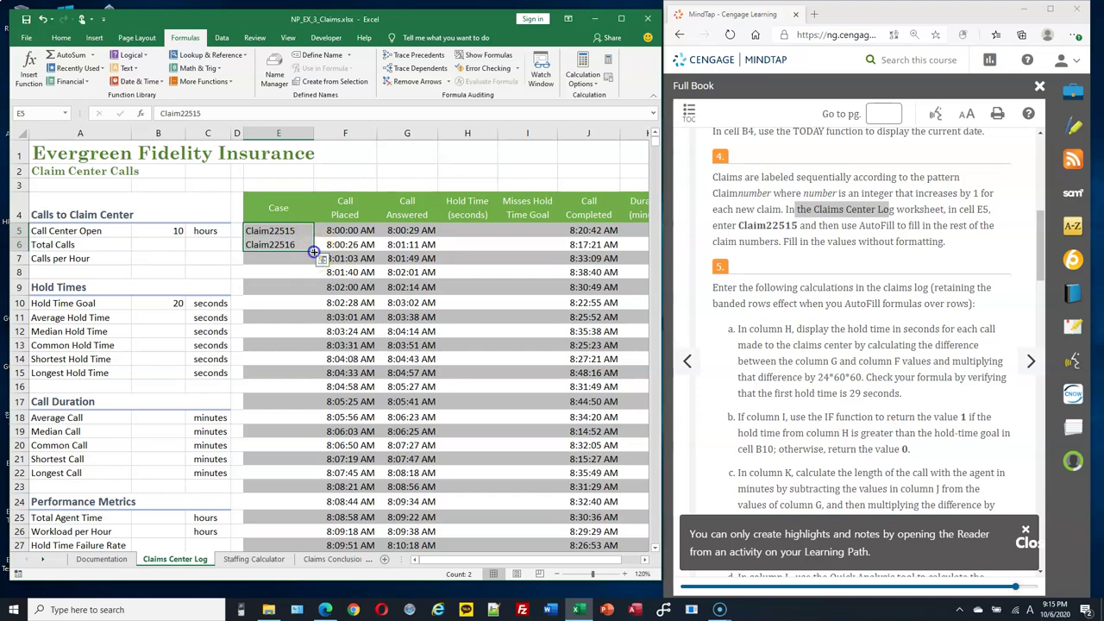
AutoFill the claim numbers down column E and check the entries in E7 and E8.
double_click(315, 251)
left_click(390, 257)
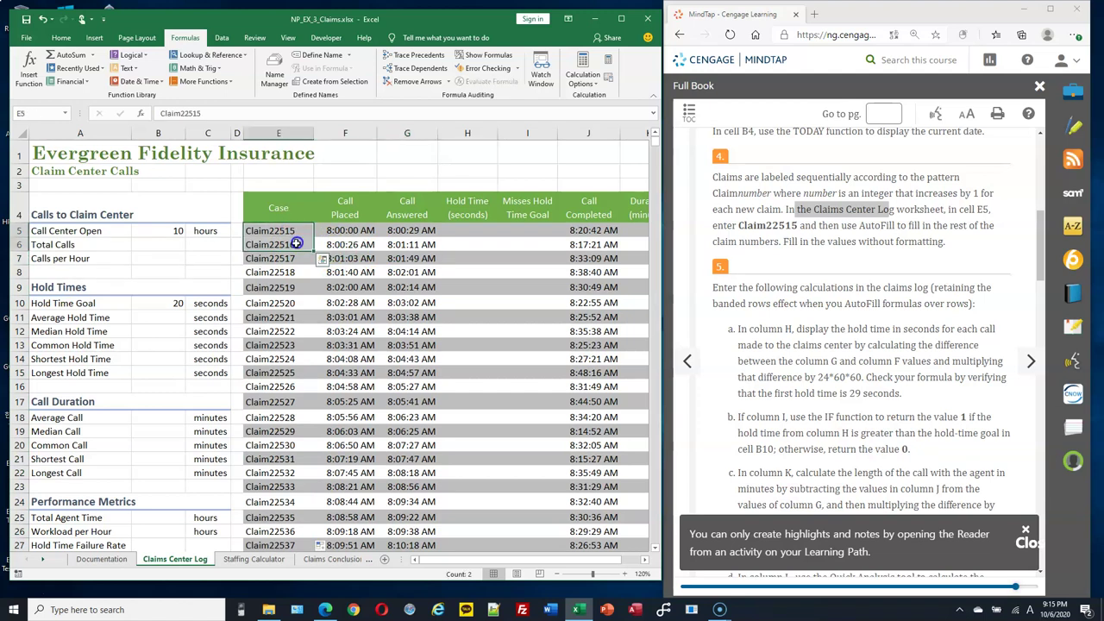
double_click(294, 245)
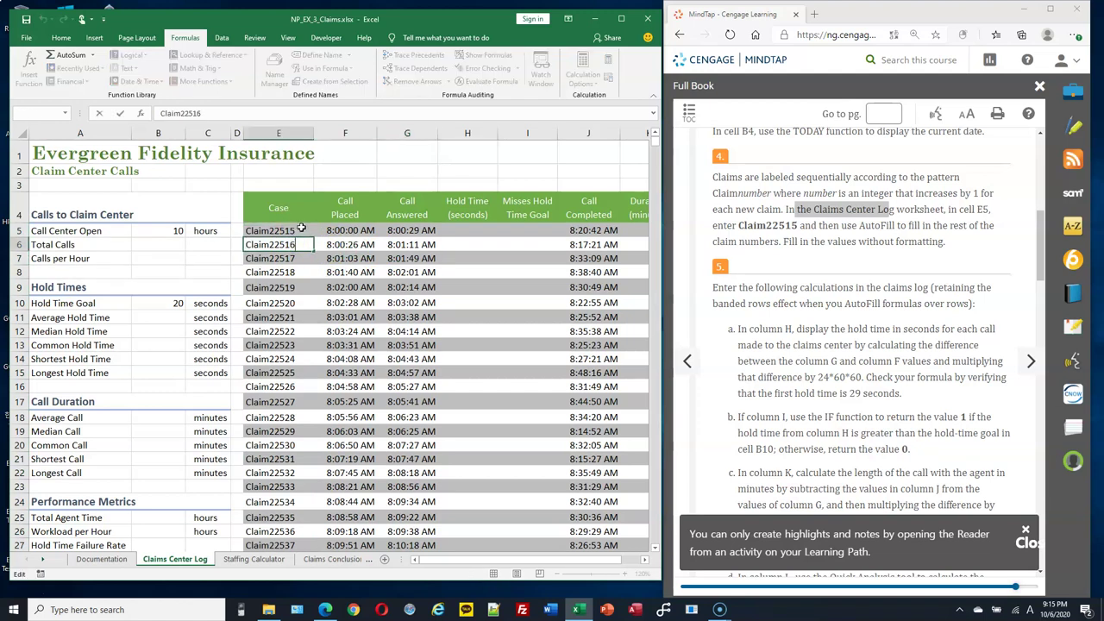
left_click(299, 257)
scroll(299, 257, "up", 2, "ctrl")
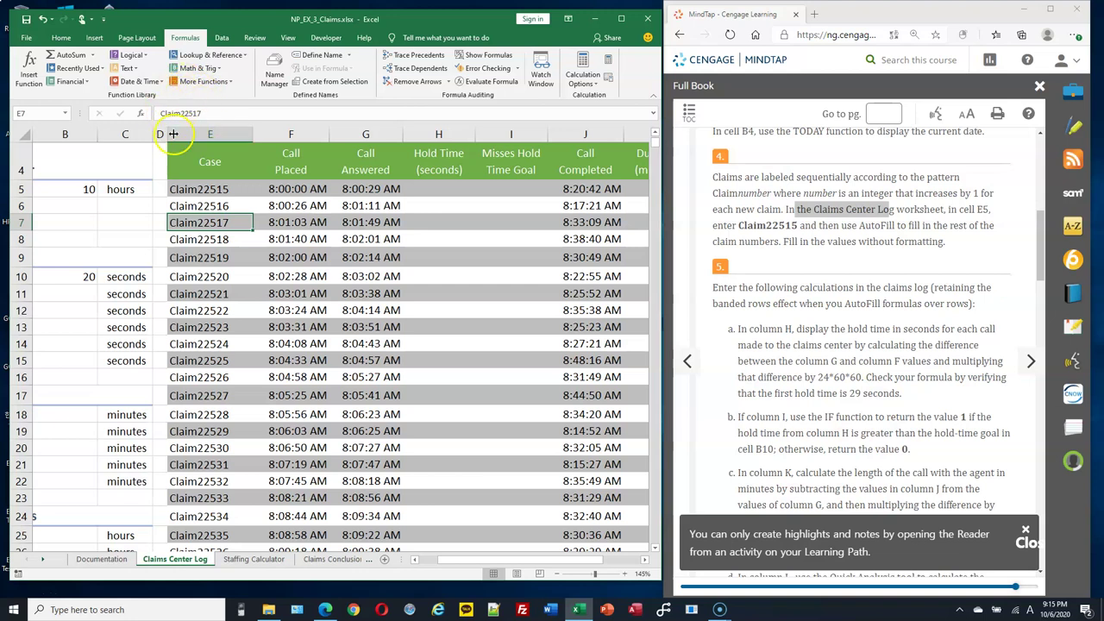
left_click(232, 225)
left_click(225, 240)
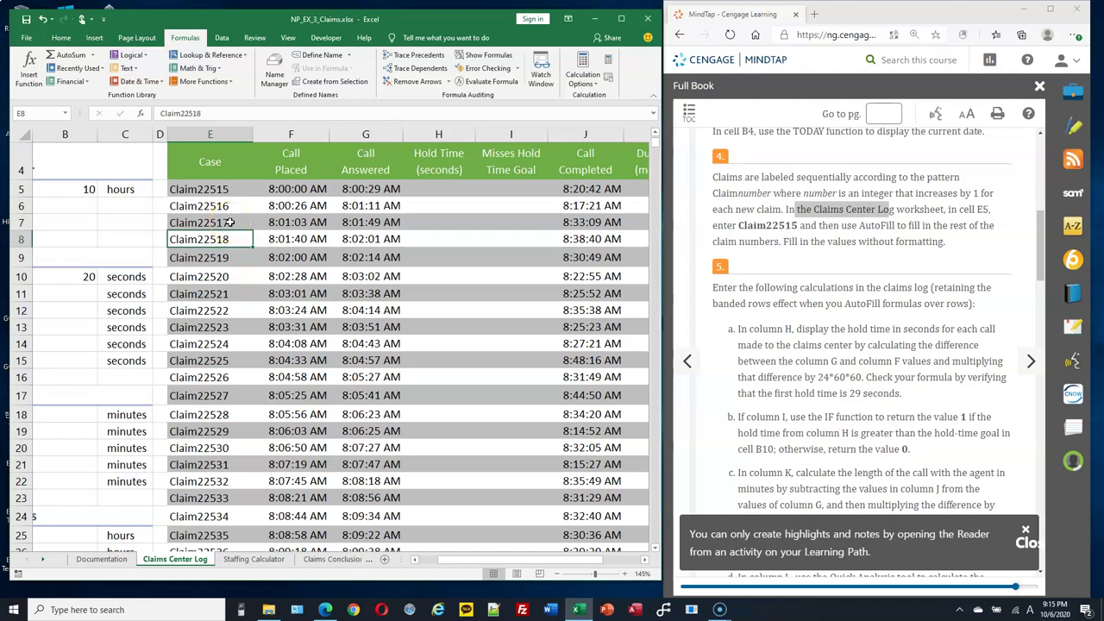
Refill column E from E5 alone and inspect the claims further down, around E17.
left_click_drag(219, 191, 226, 241)
left_click(222, 183)
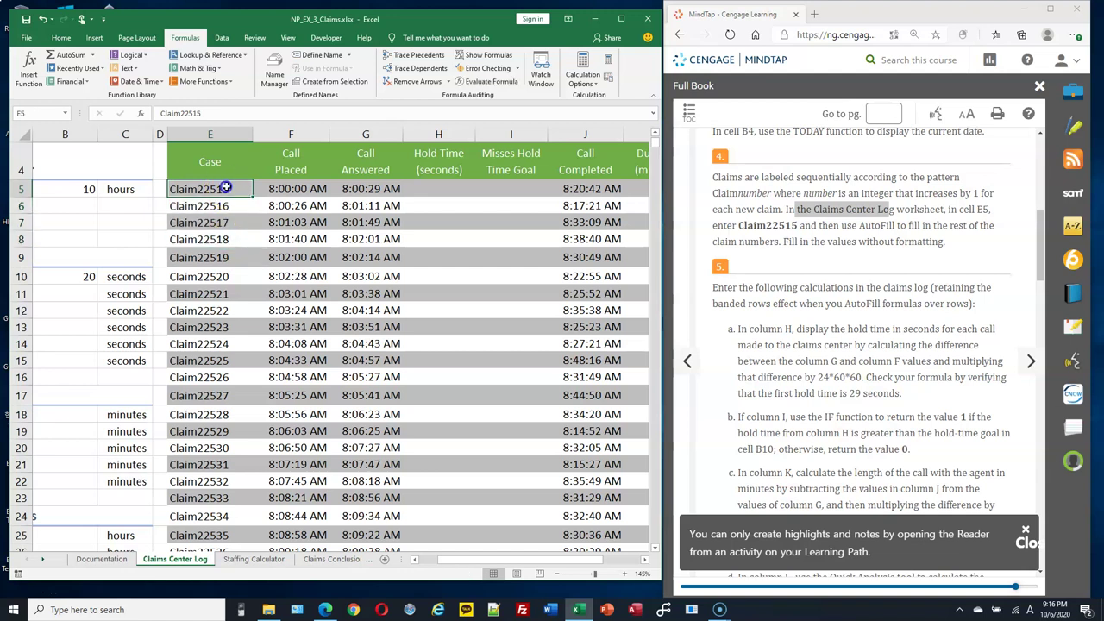
double_click(235, 192)
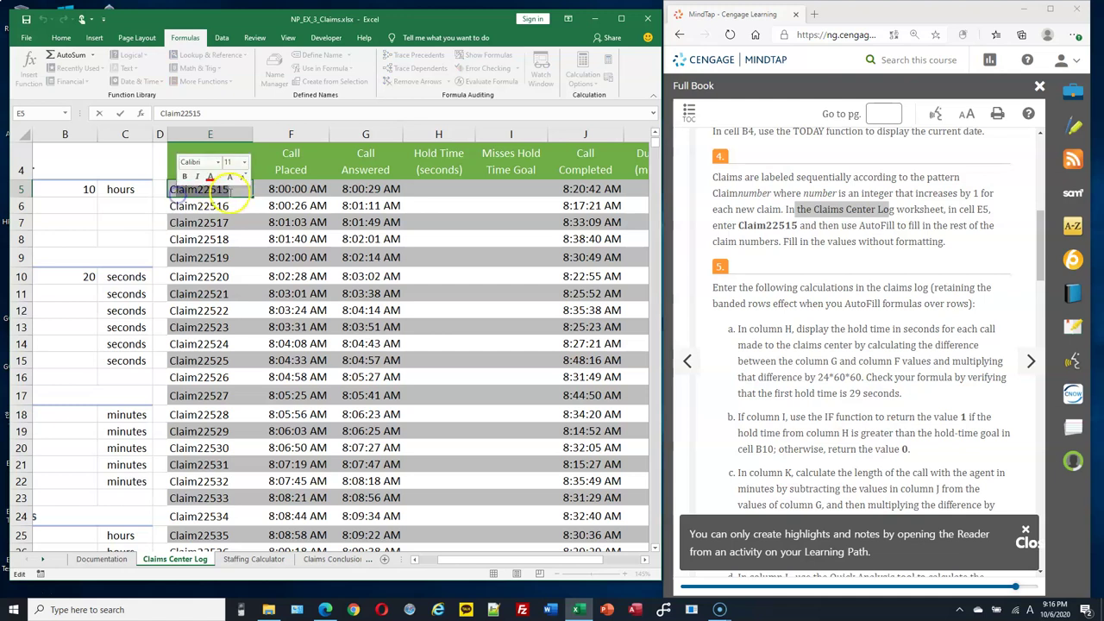
key("Escape")
double_click(233, 187)
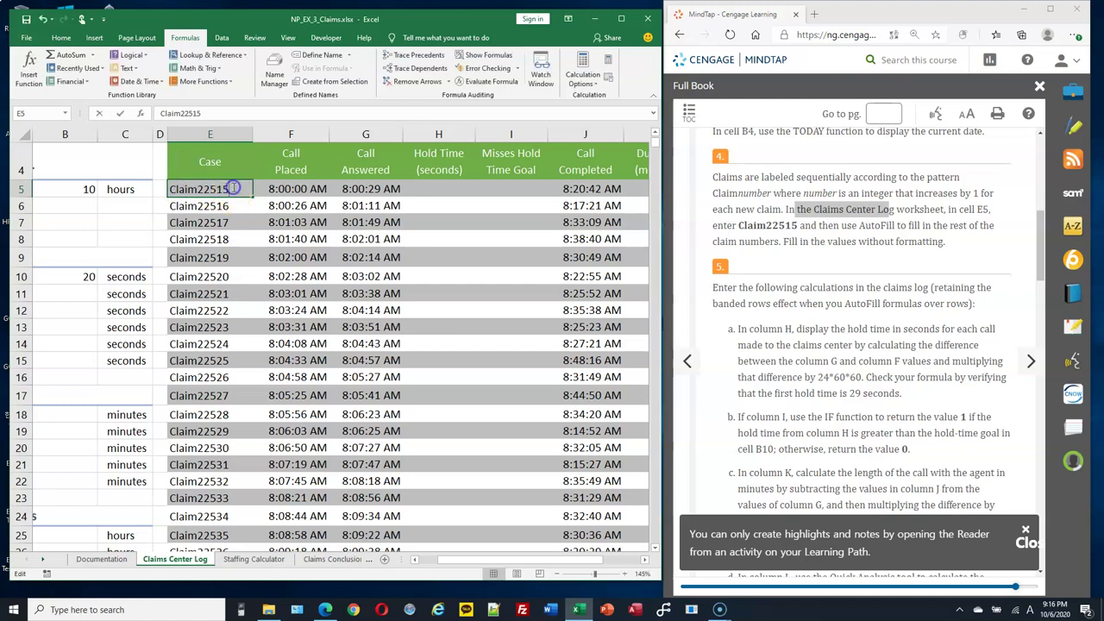
left_click(251, 198)
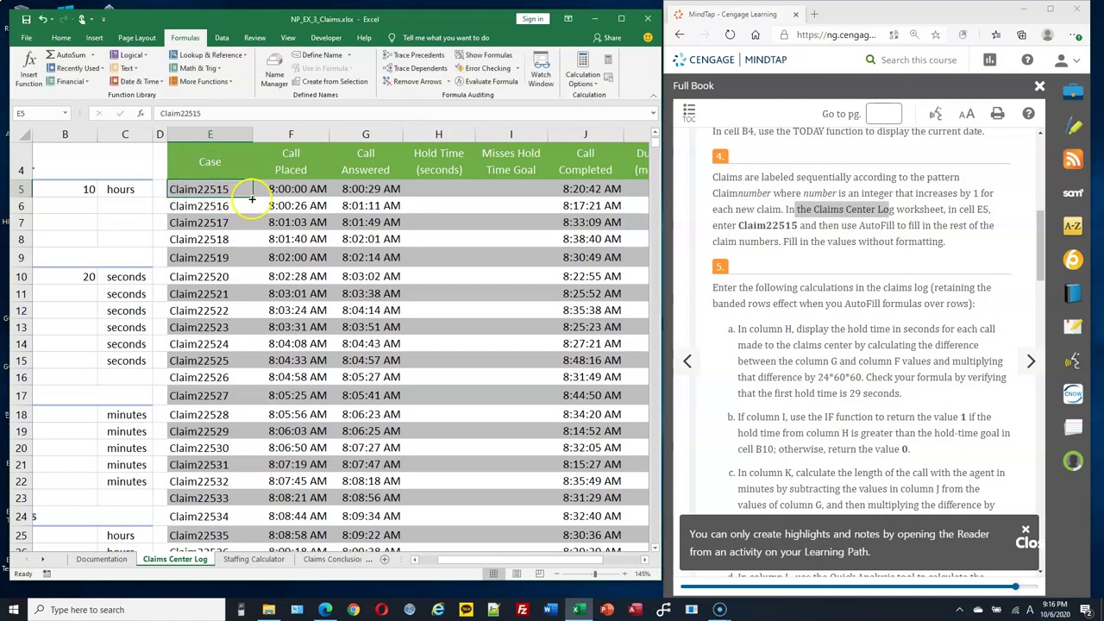
double_click(251, 198)
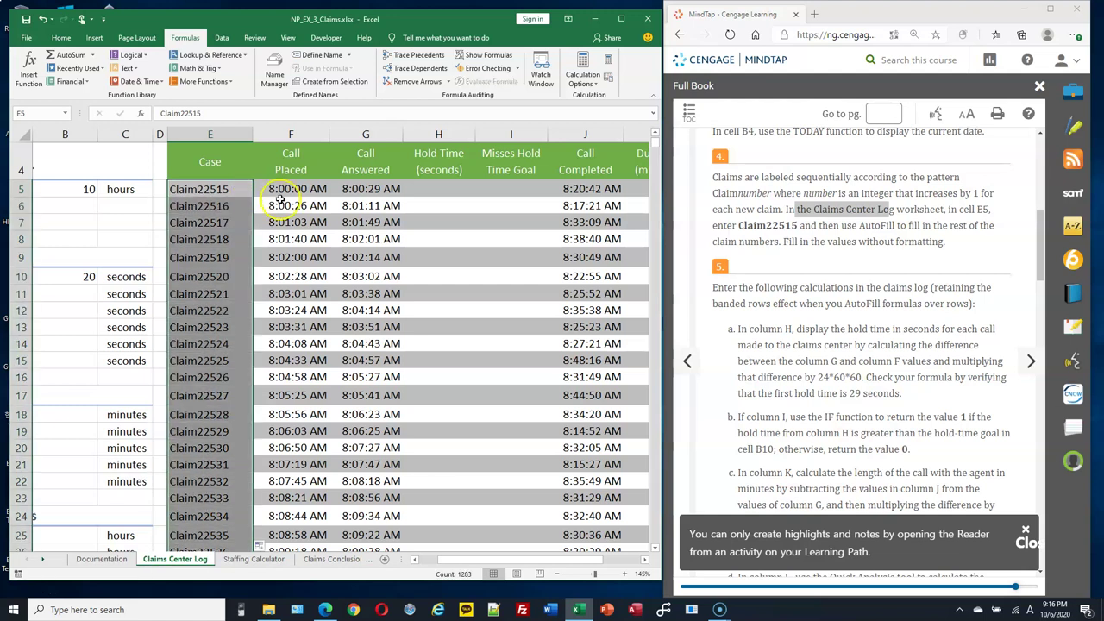
left_click(233, 189)
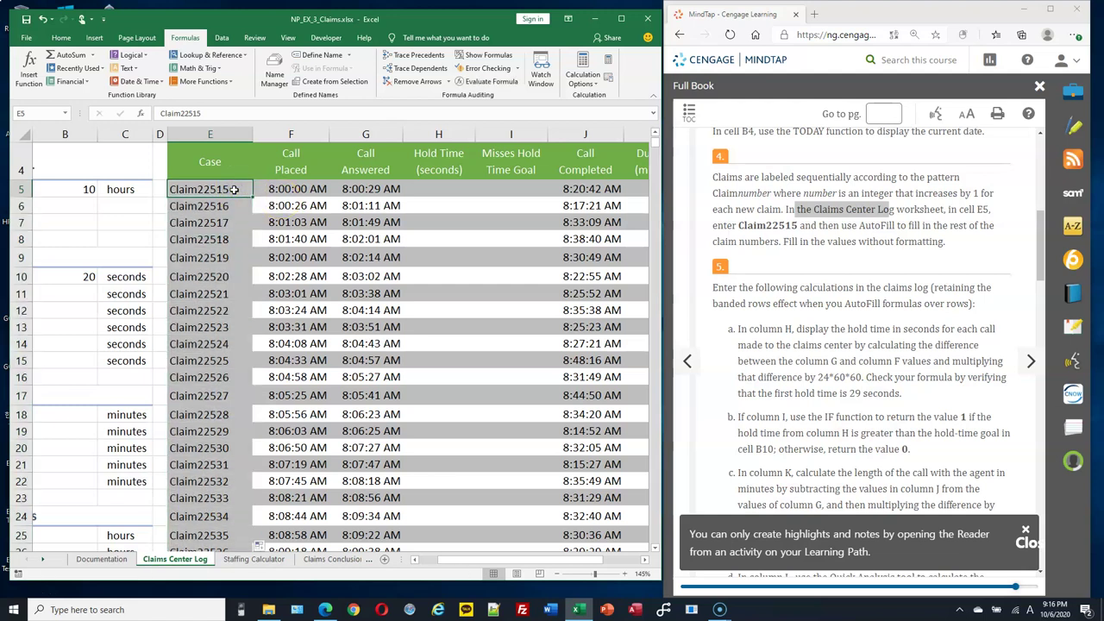
left_click(231, 304)
left_click(223, 348)
left_click(223, 398)
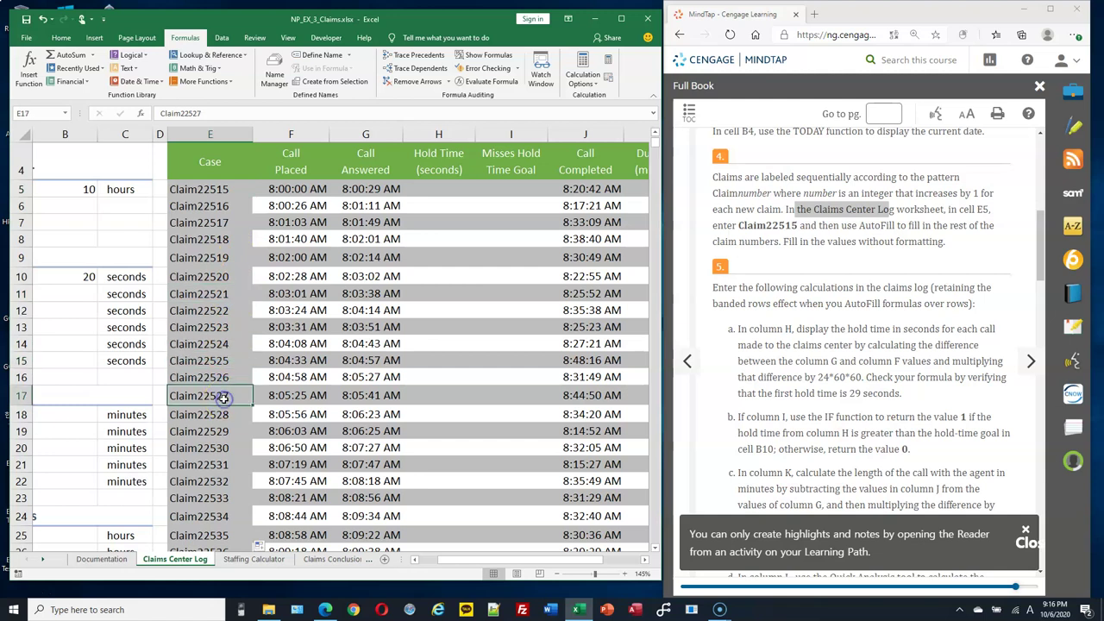
Undo that fill and AutoFill from the E5:E6 pattern so claims increase by 1.
key("ctrl+z")
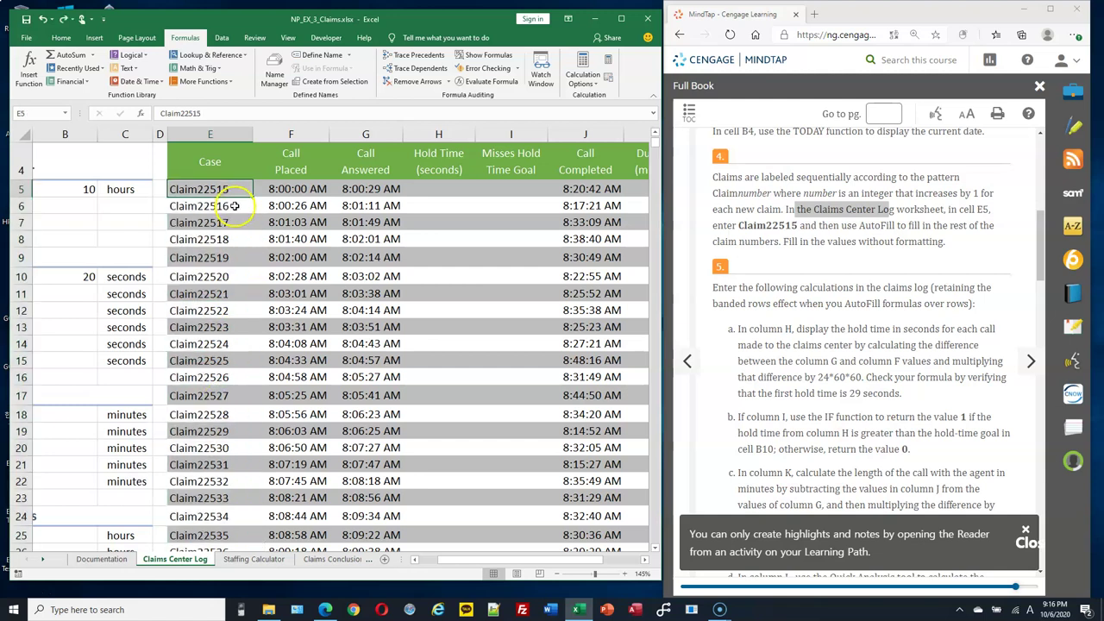
left_click_drag(222, 186, 229, 208)
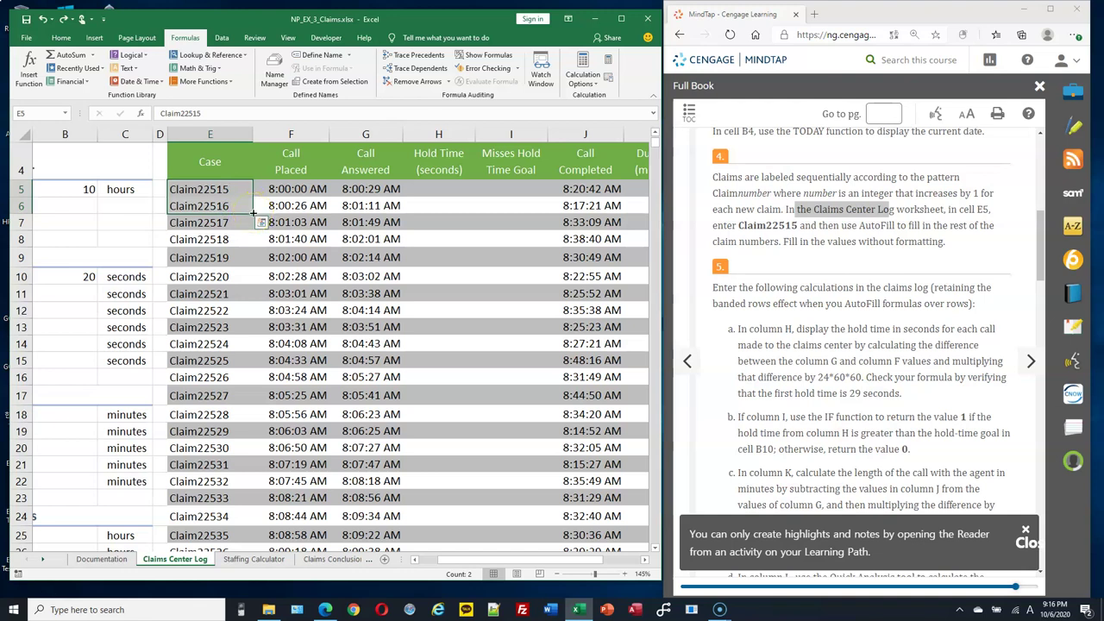
double_click(253, 214)
left_click(241, 222)
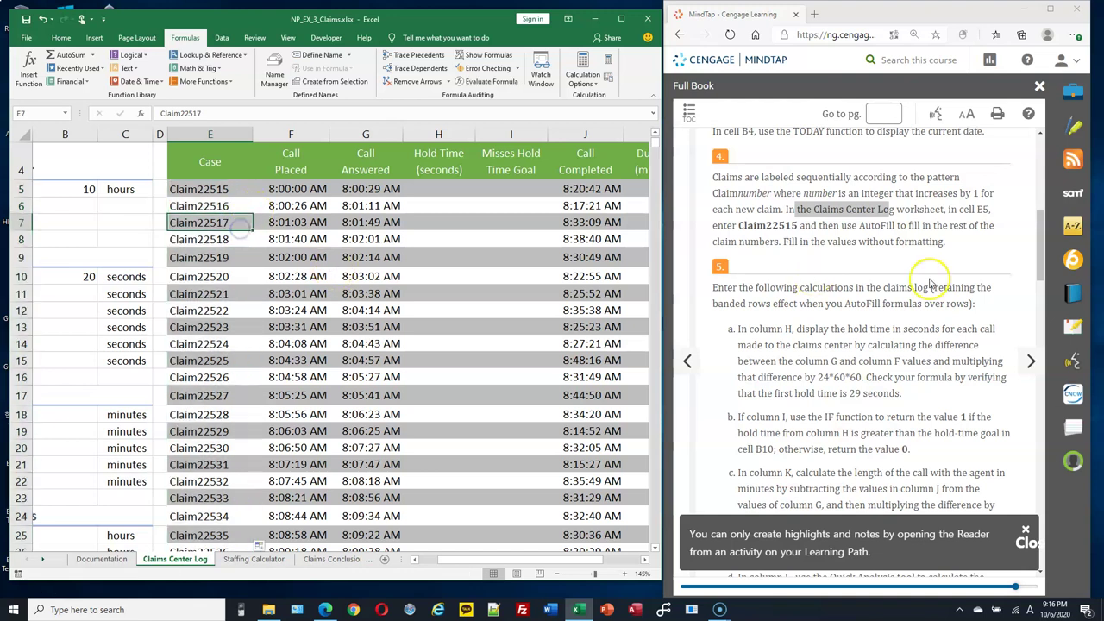
Scroll the instructions to step 5 a–d and select H5 for the first hold time.
left_click_drag(210, 188, 276, 186)
left_click_drag(216, 222, 295, 223)
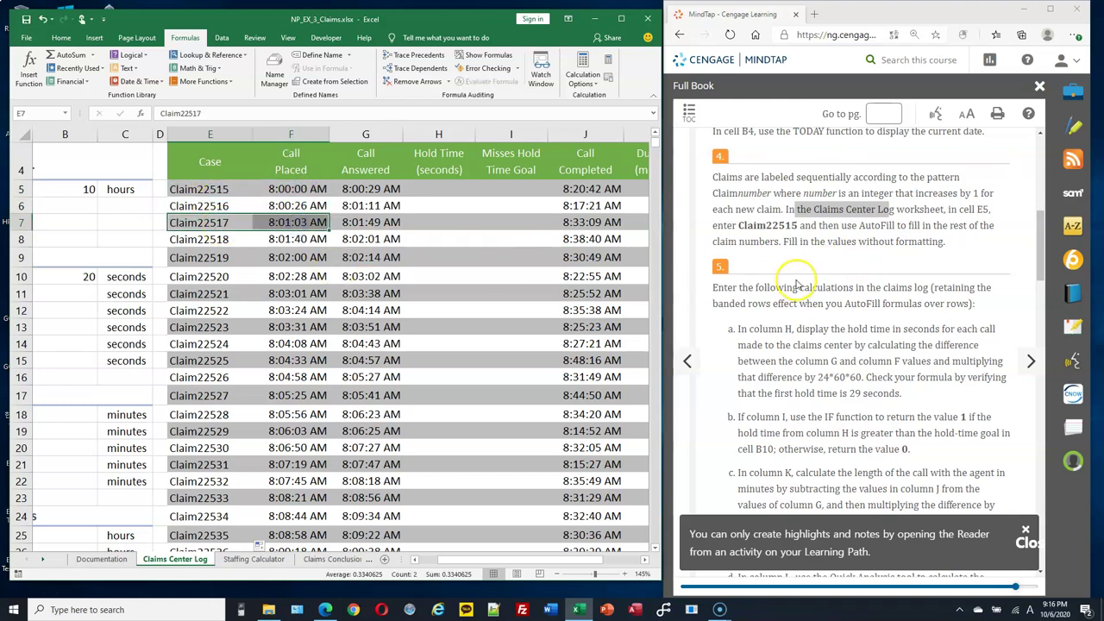
scroll(785, 263, "down", 1)
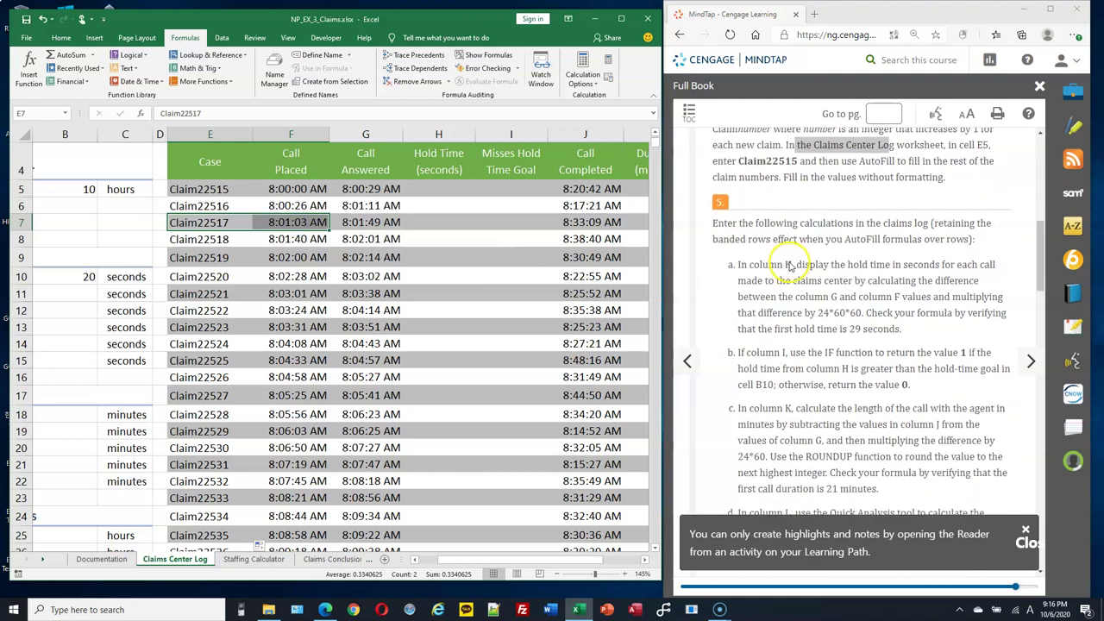
scroll(790, 262, "down", 1)
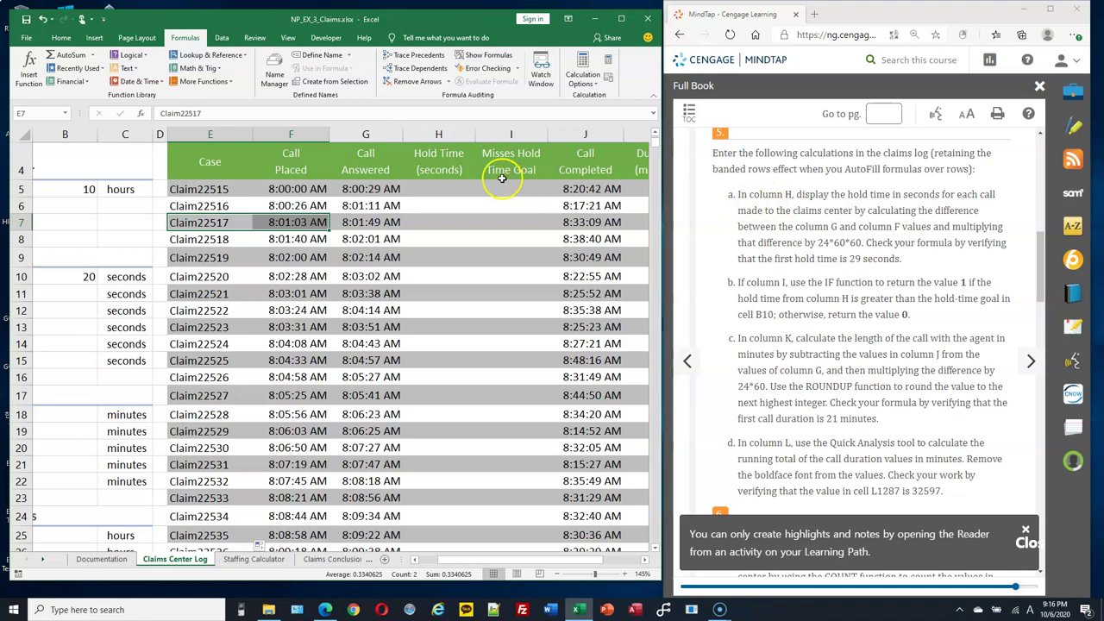
left_click(442, 142)
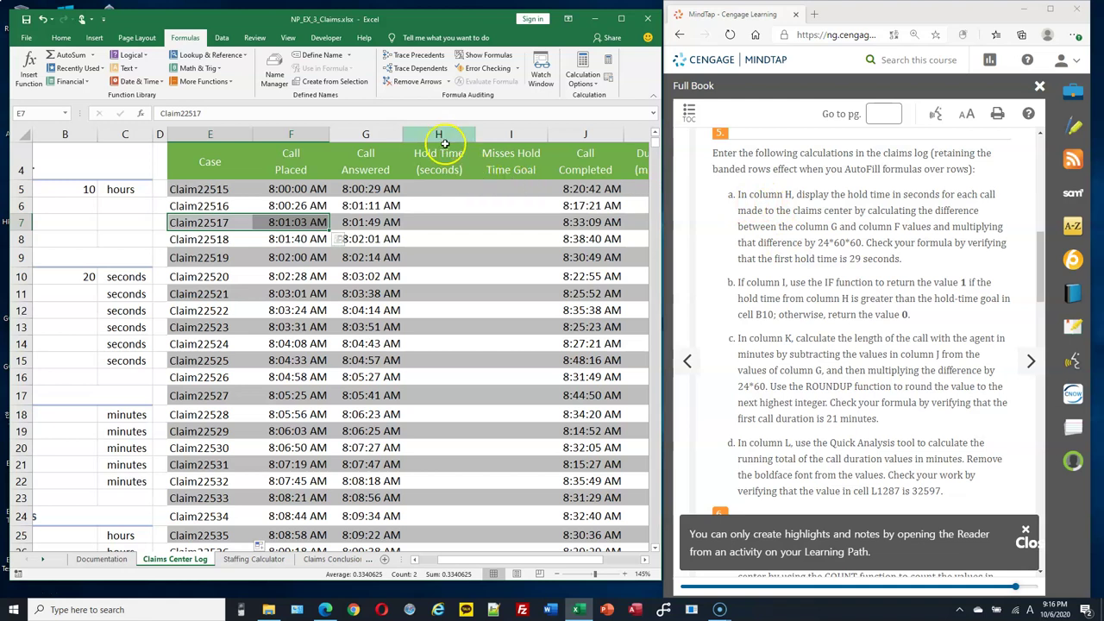
left_click(454, 190)
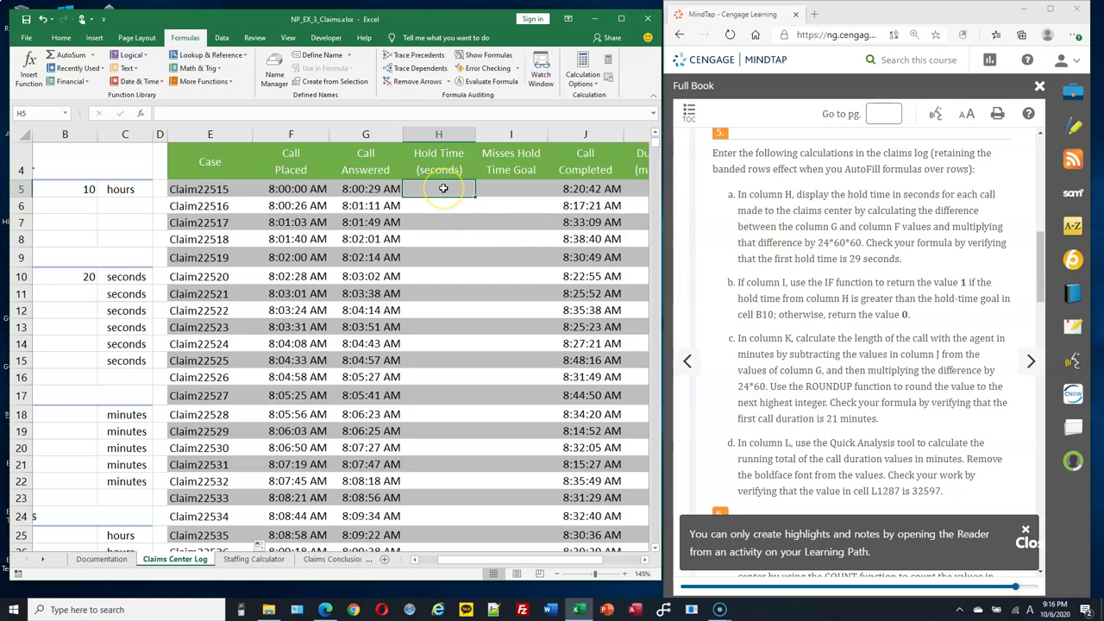
Build the H5 hold-time formula =(G5-F5)*24*60*60, fixing the parenthesis error along the way.
type("=")
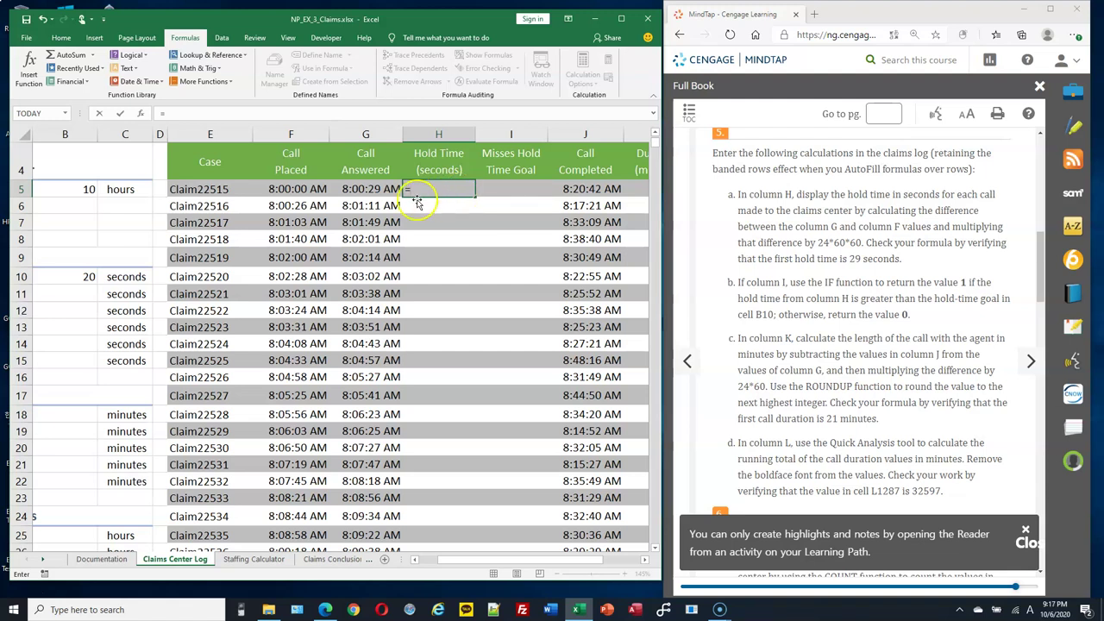
left_click(371, 188)
type("-")
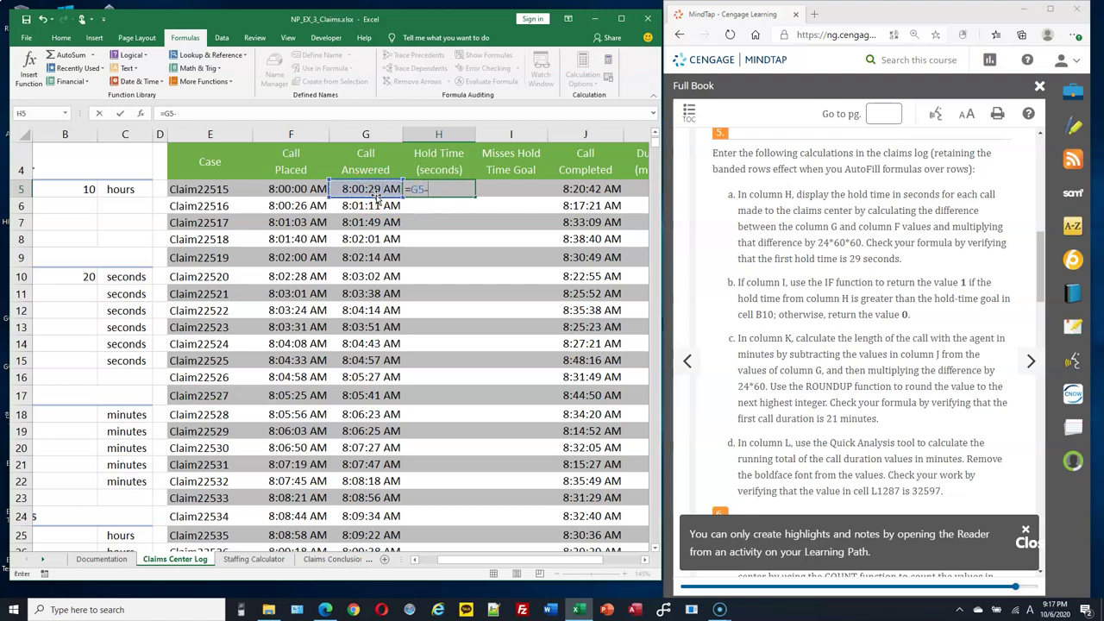
left_click(311, 192)
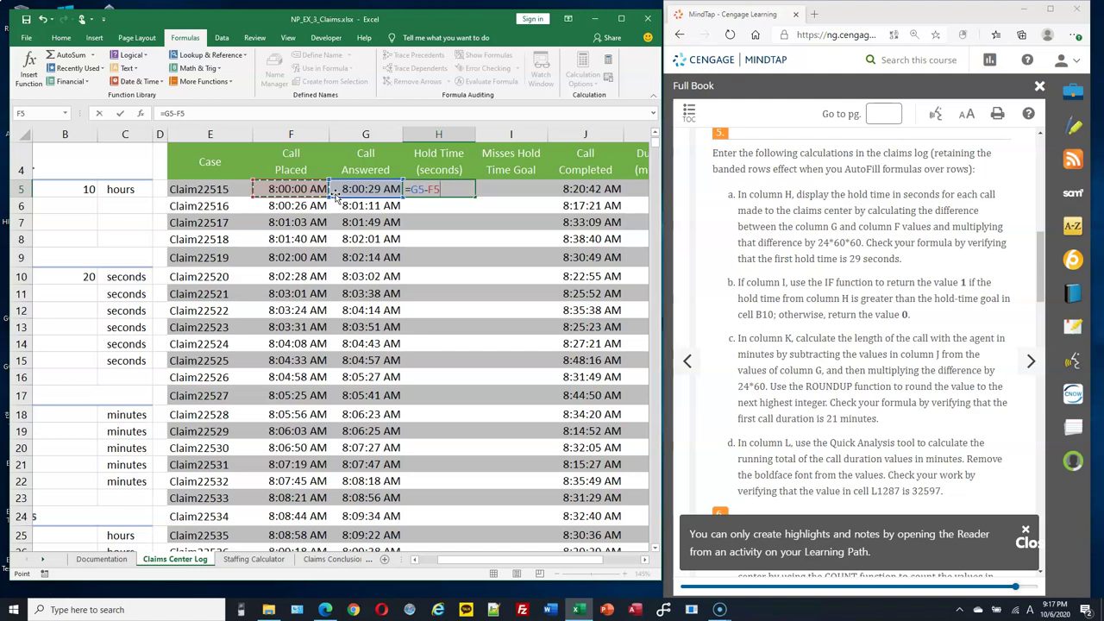
type(")")
key("Return")
key("n")
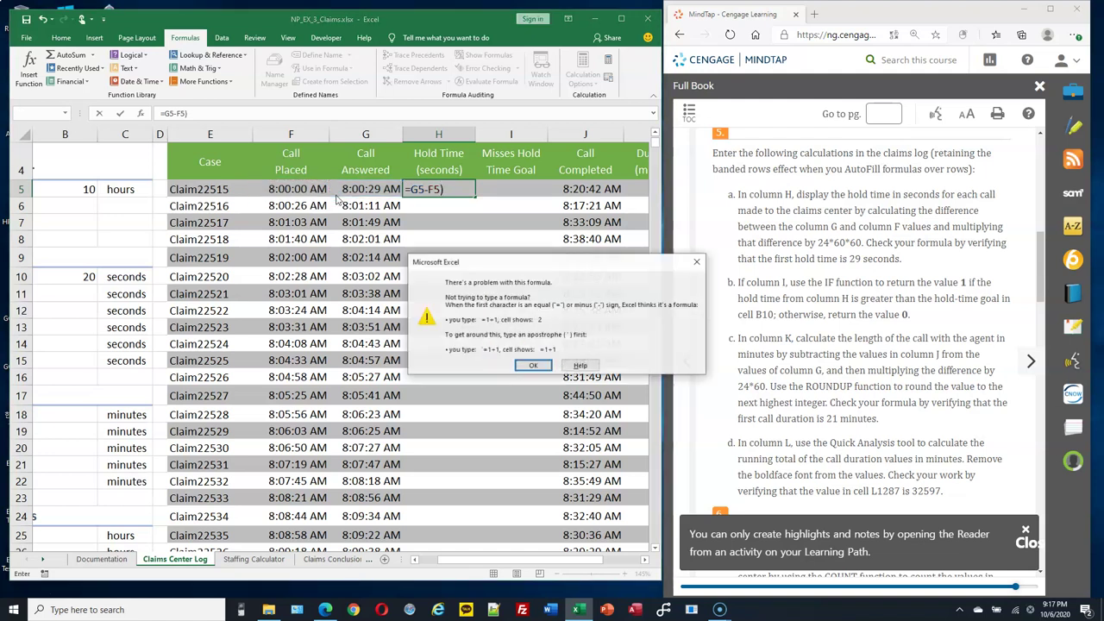
key("Return")
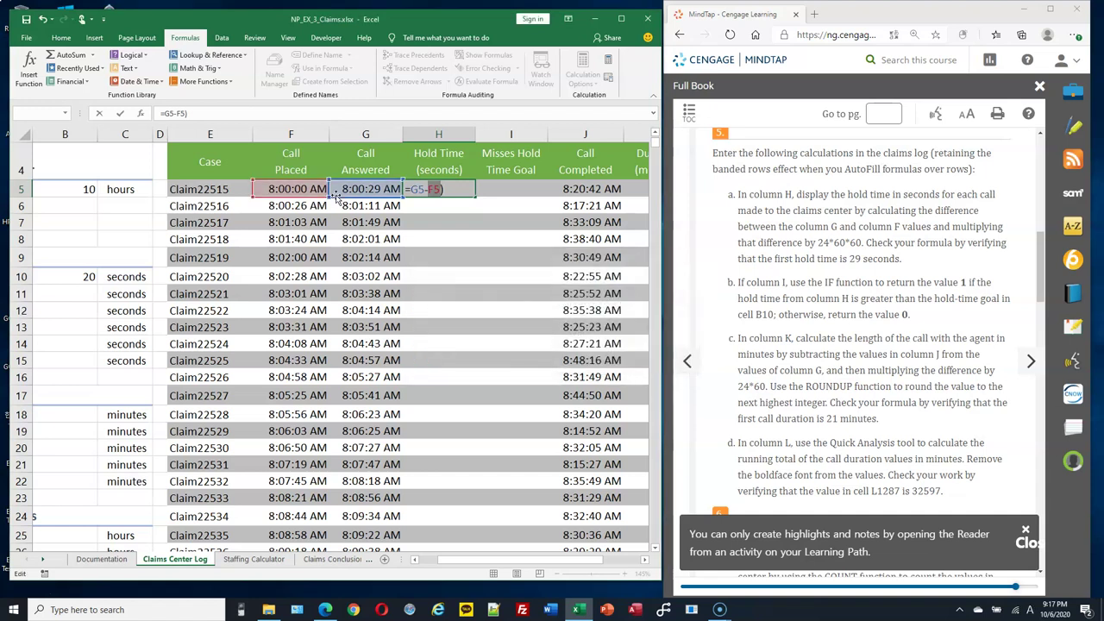
type("*")
key("BackSpace")
type("(")
left_click(440, 184)
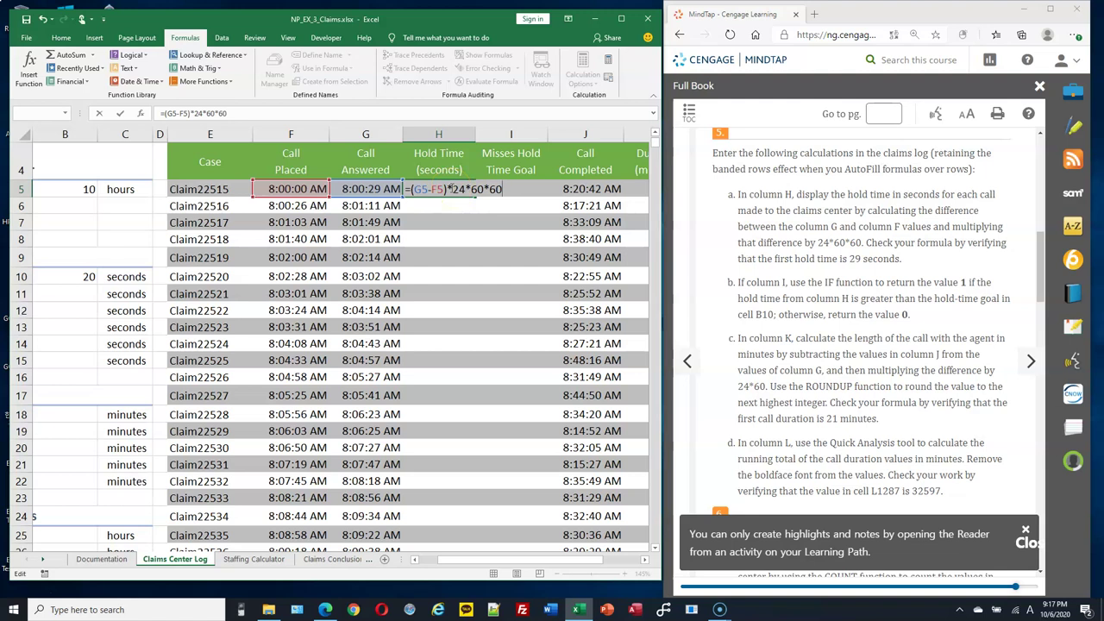
Commit the H5 formula and format it as Number with no decimals, showing 29.
key("Return")
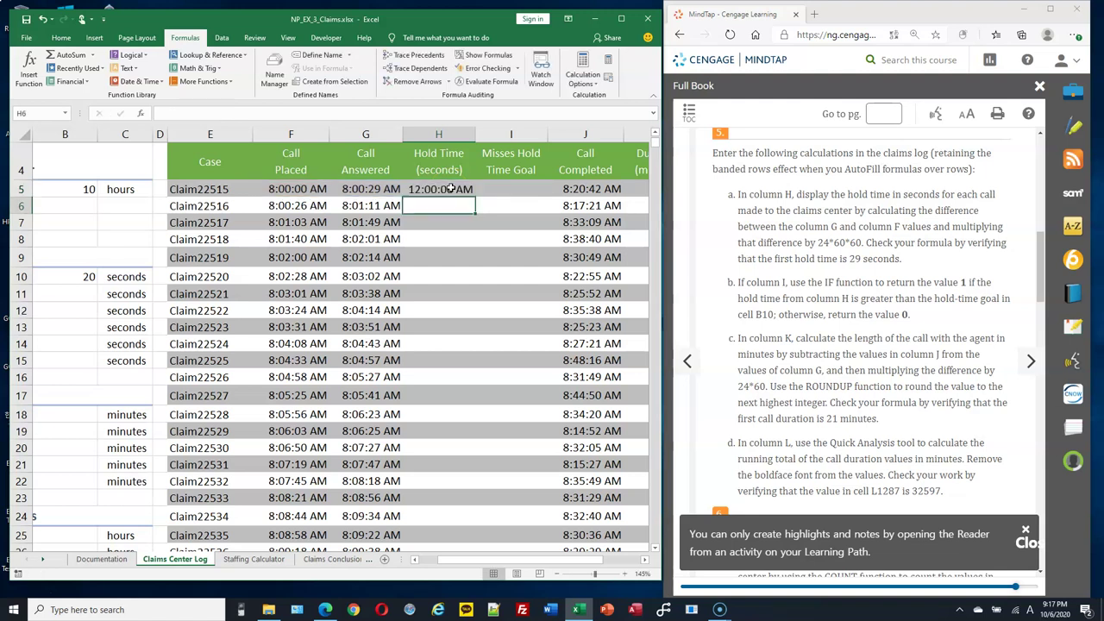
left_click(449, 188)
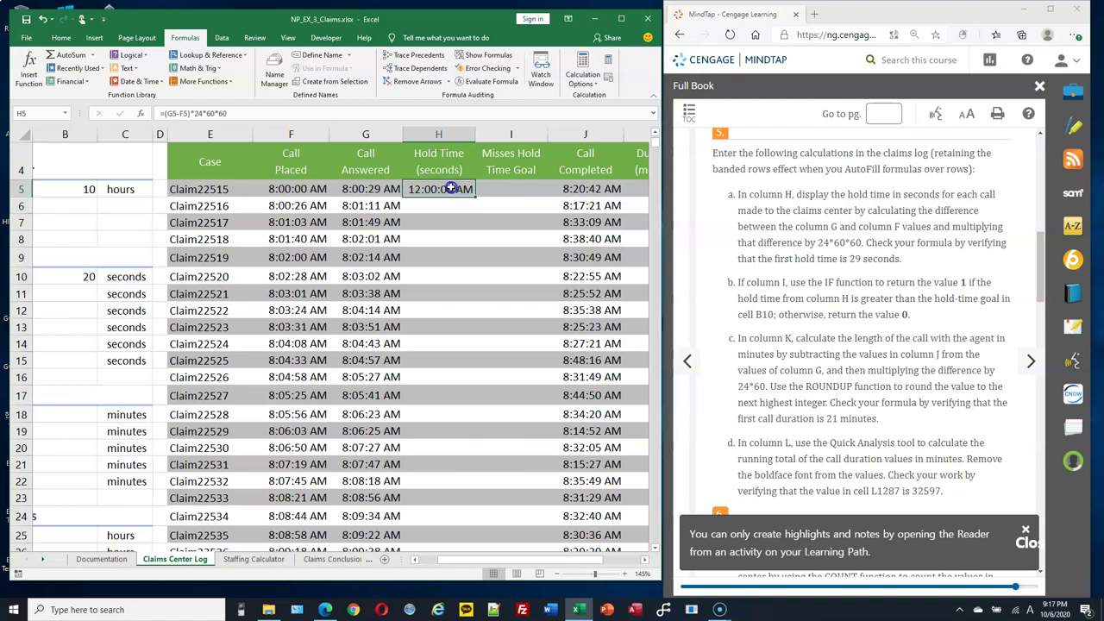
left_click(60, 37)
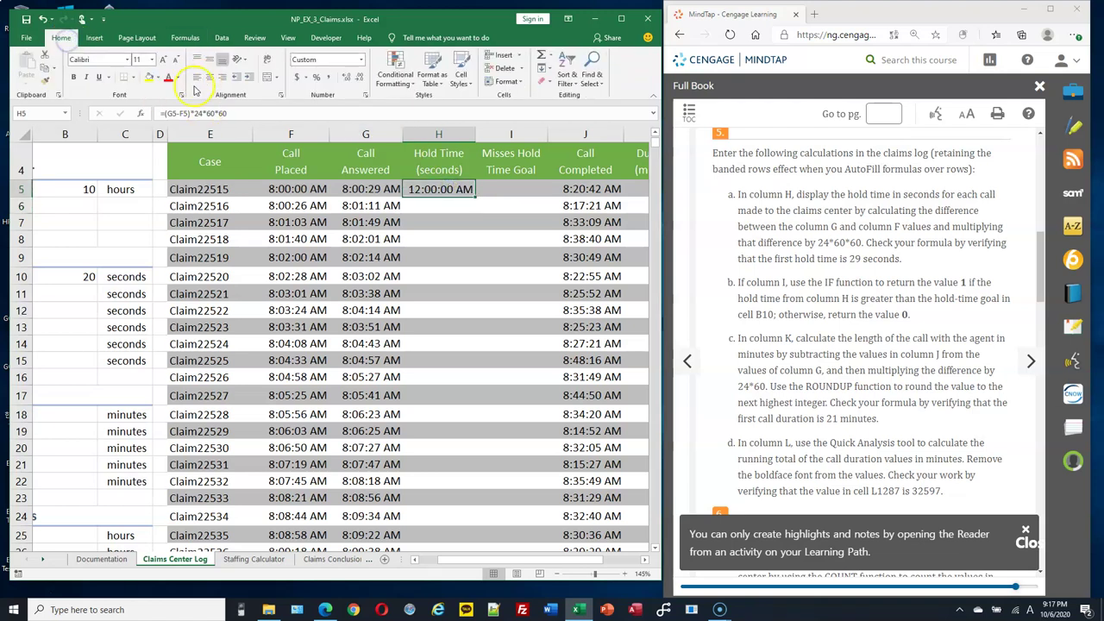
left_click(361, 59)
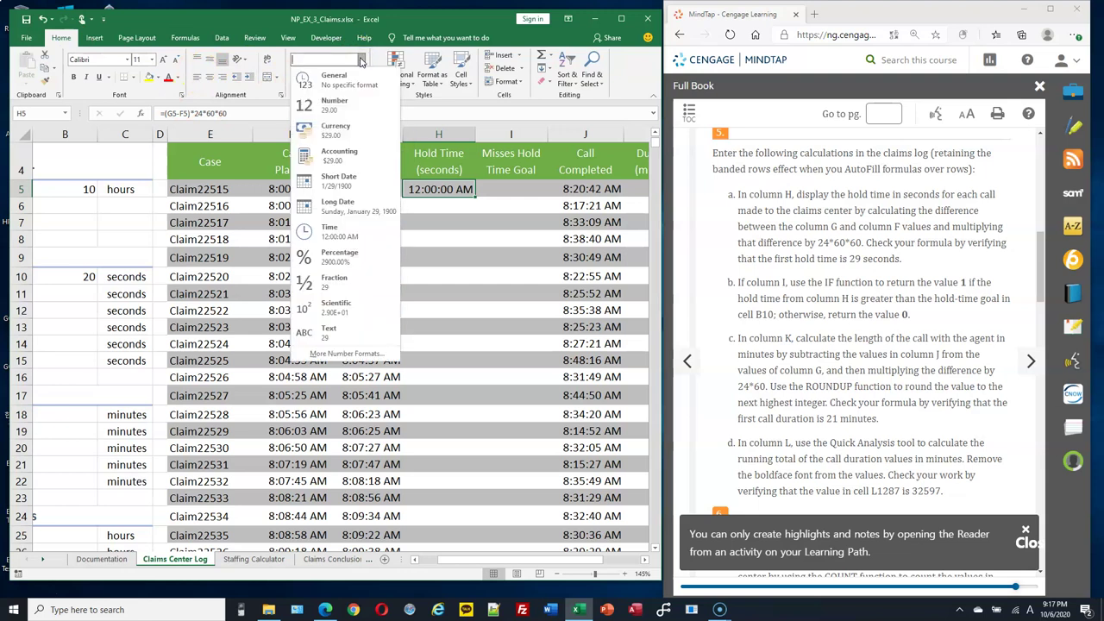
left_click(346, 102)
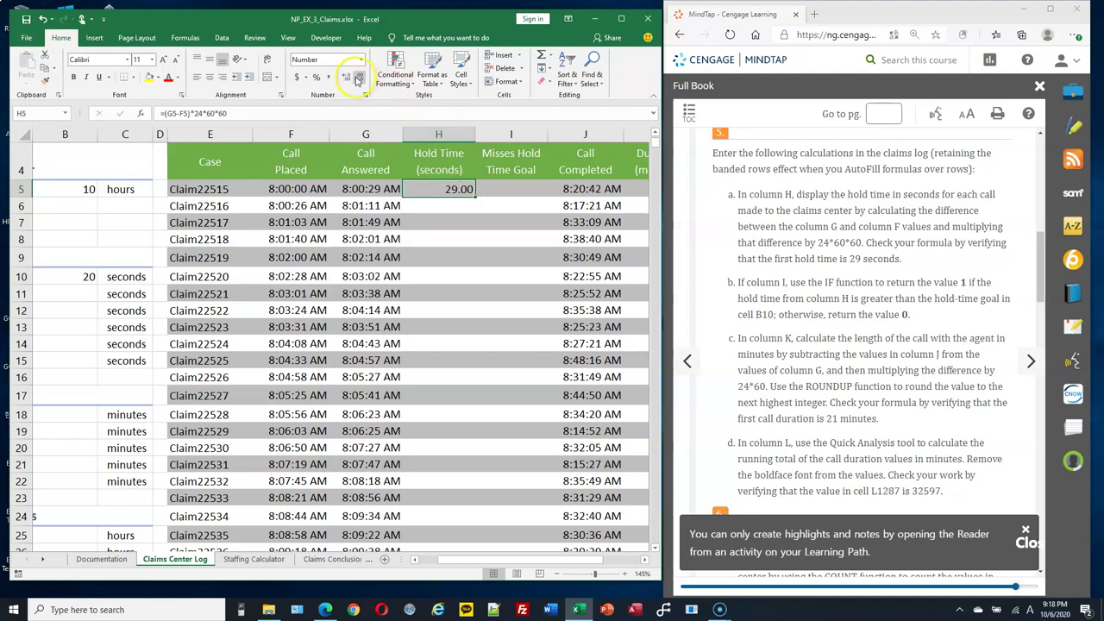
left_click(358, 79)
left_click(358, 79)
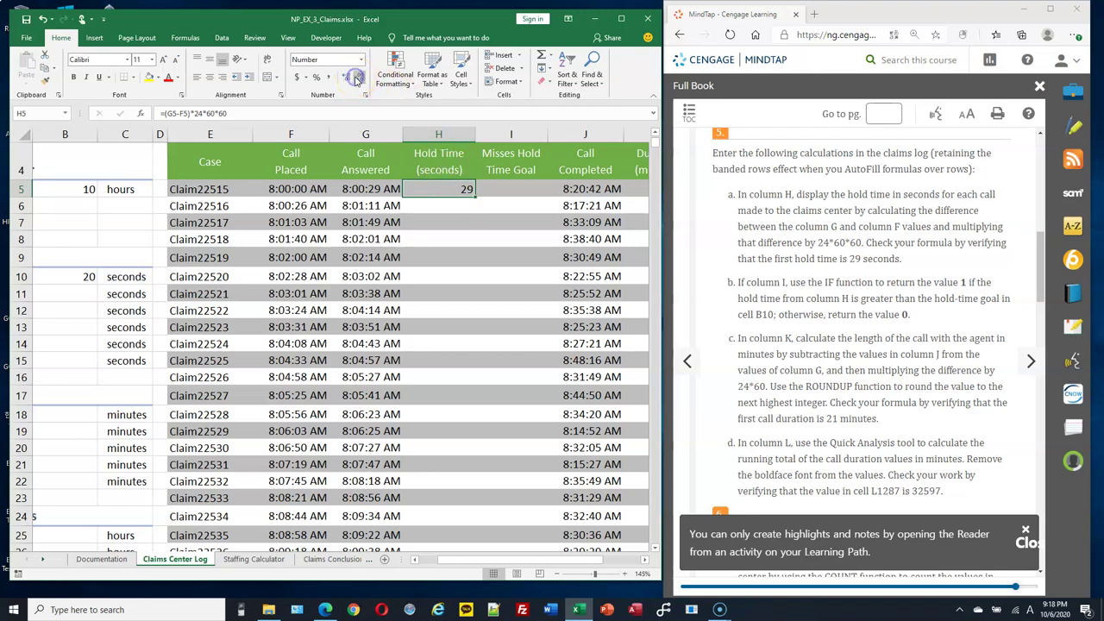
Review the H5 formula text and recommit it with Ctrl+Enter.
double_click(458, 189)
left_click_drag(409, 189, 458, 190)
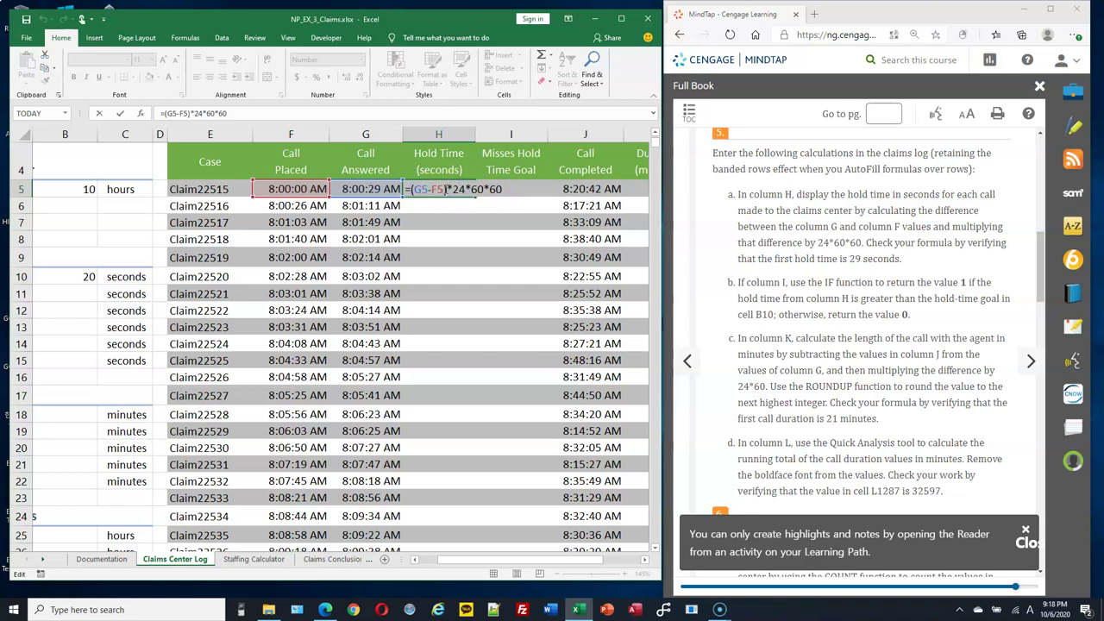
left_click_drag(458, 189, 497, 188)
left_click(502, 188)
key("ctrl+Return")
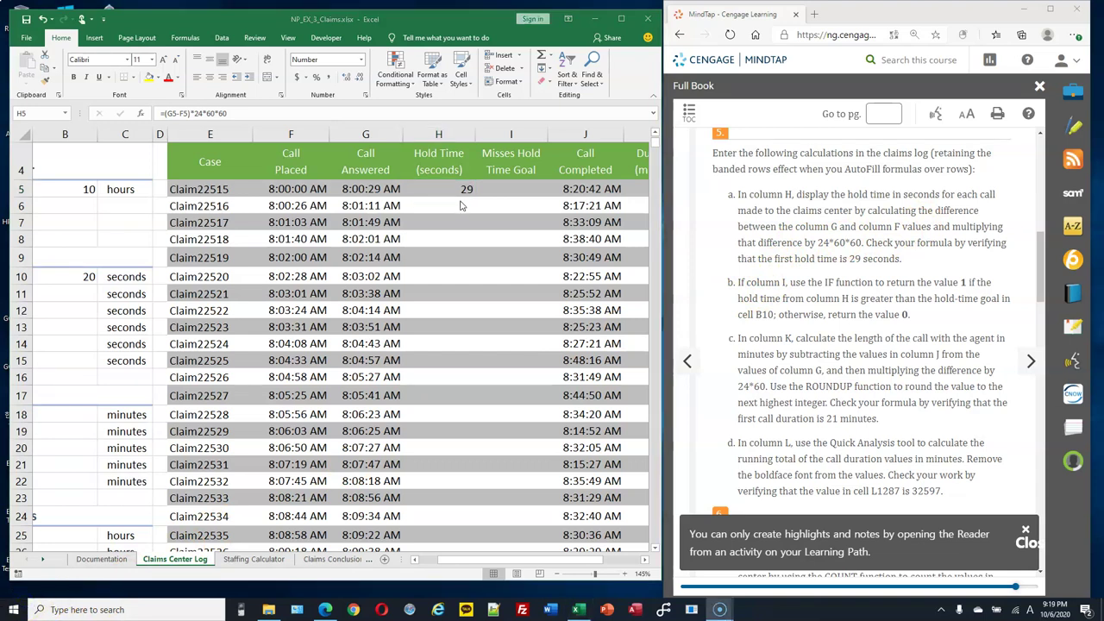
Fill H5's hold-time formula down column H, check H6, then remove the fill.
left_click(466, 193)
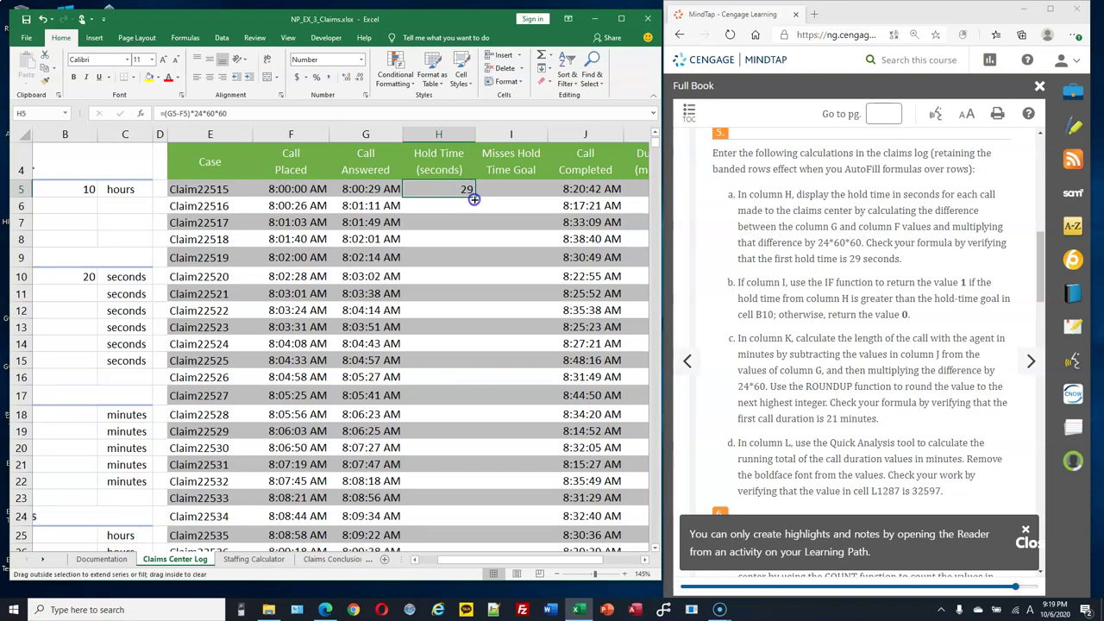
double_click(474, 200)
left_click_drag(497, 202, 494, 203)
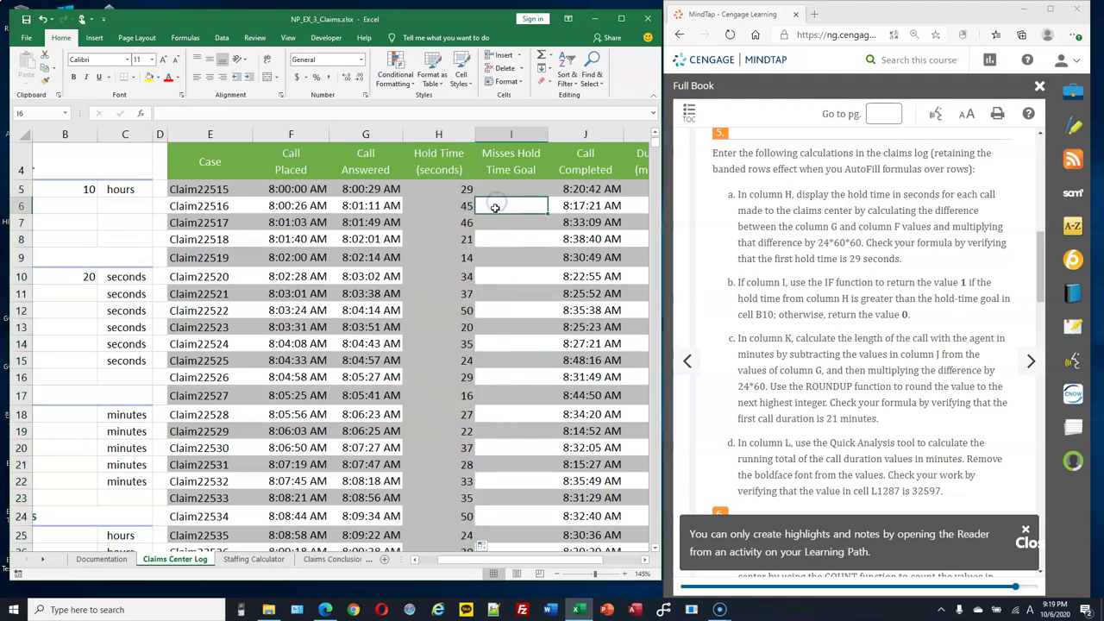
left_click(434, 204)
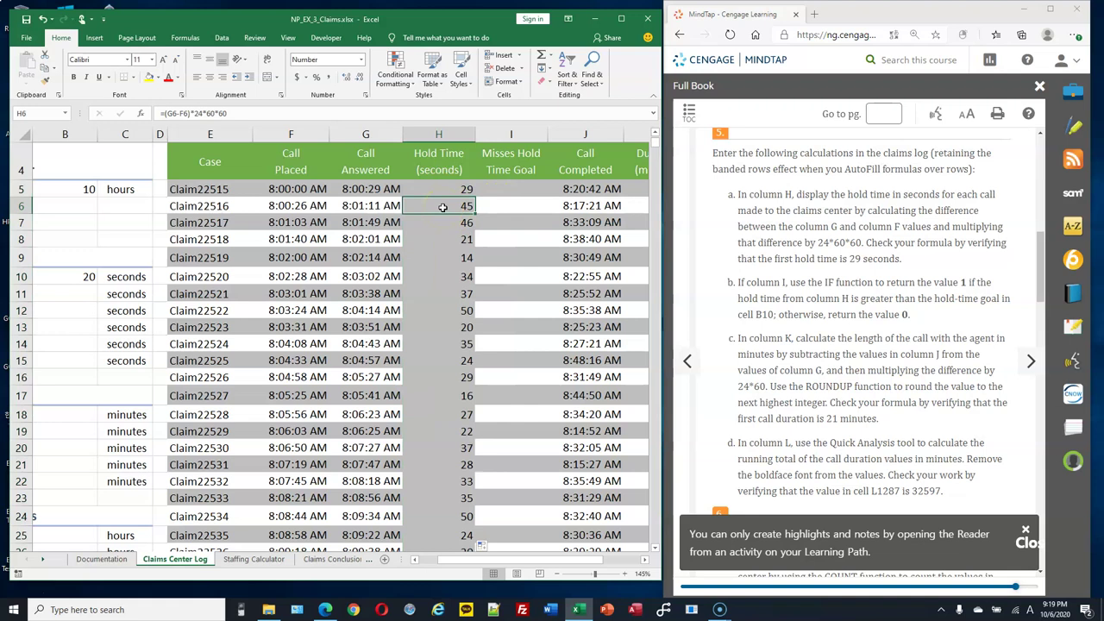
key("Delete")
Copy H5's formula into H6 without formatting so H6 shows 45, then select H5:H6.
left_click(453, 190)
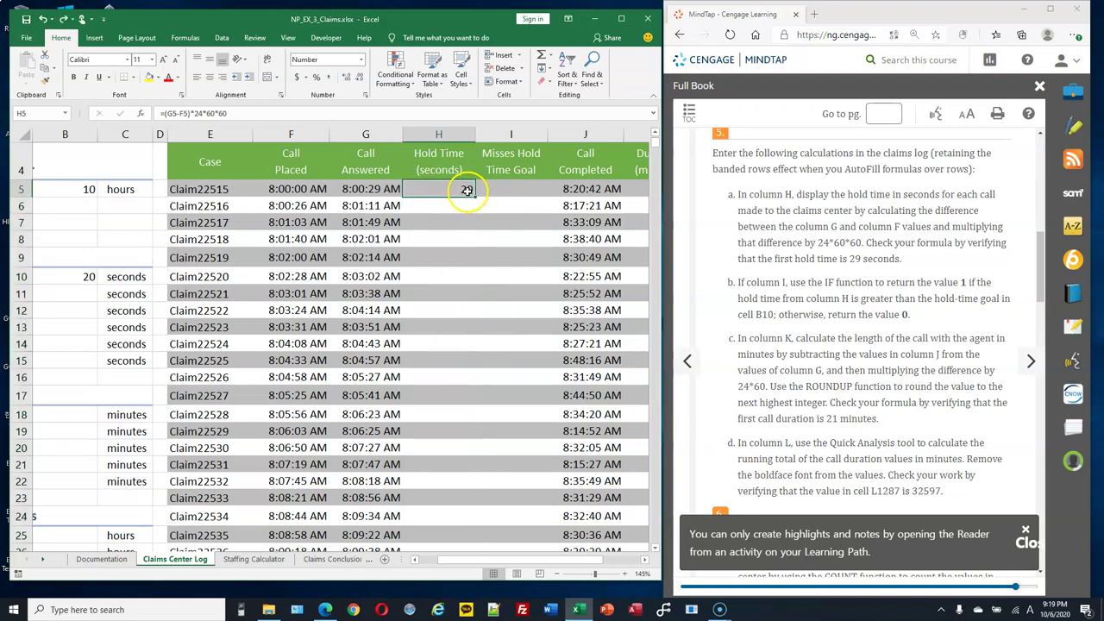
left_click_drag(474, 197, 474, 221)
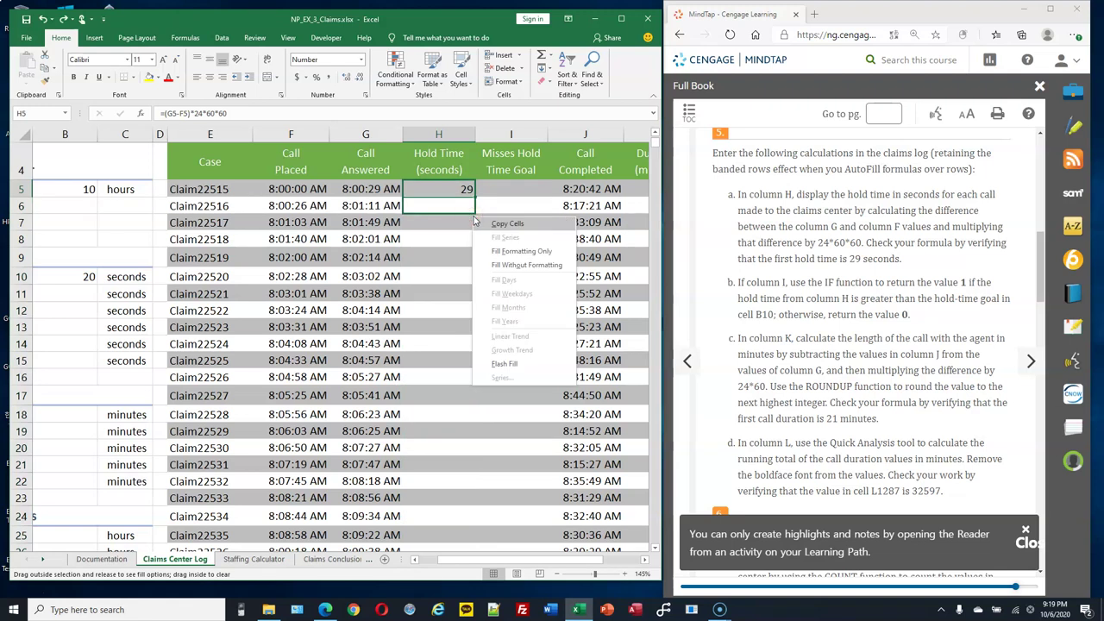
left_click(517, 266)
left_click(500, 207)
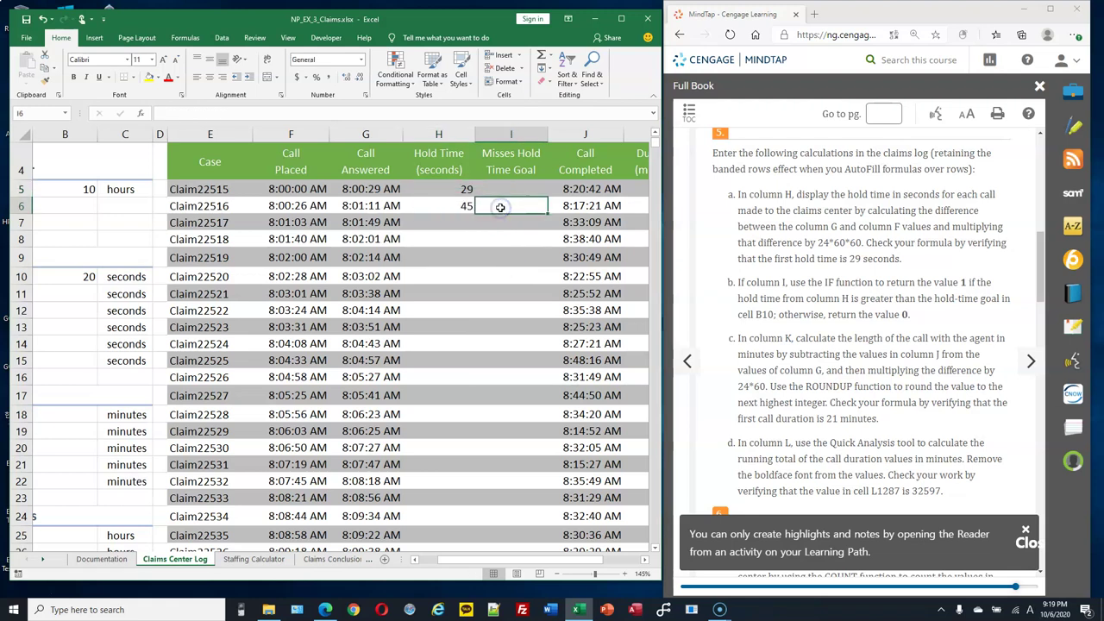
left_click(466, 189)
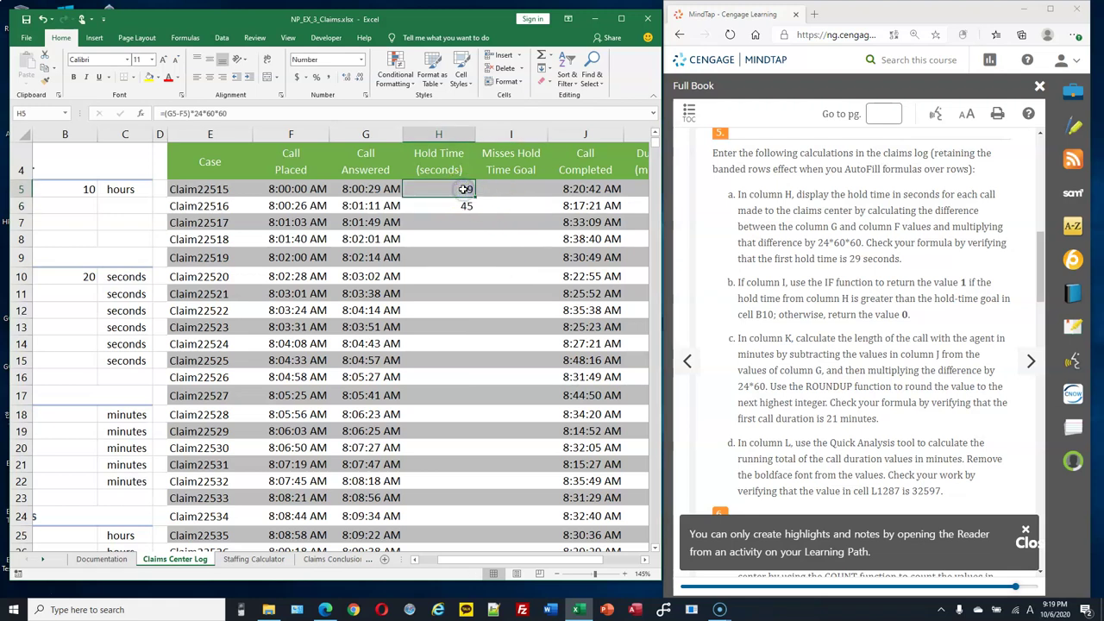
left_click(467, 207)
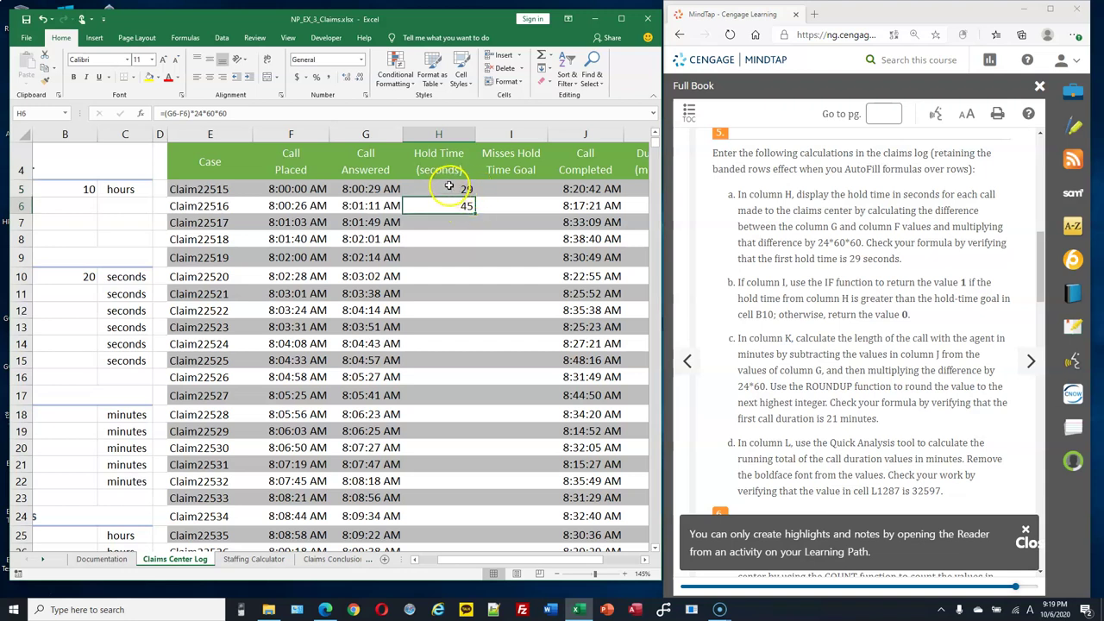
left_click_drag(454, 189, 464, 207)
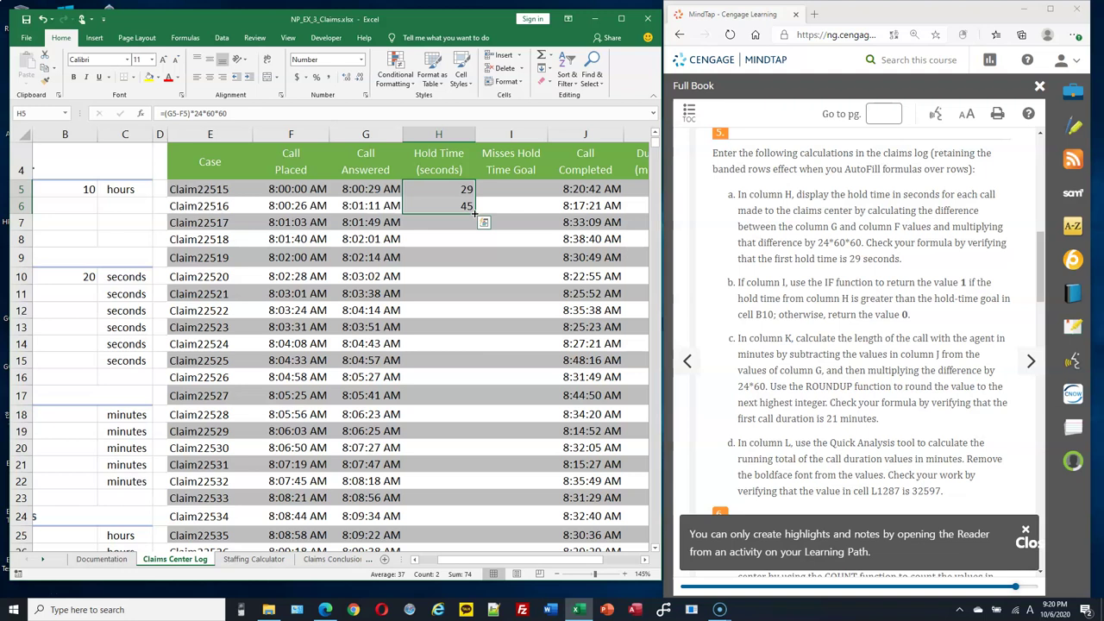
Fill the hold-time formulas down column H, then undo both the fill and the H6 copy.
double_click(475, 213)
left_click(476, 210)
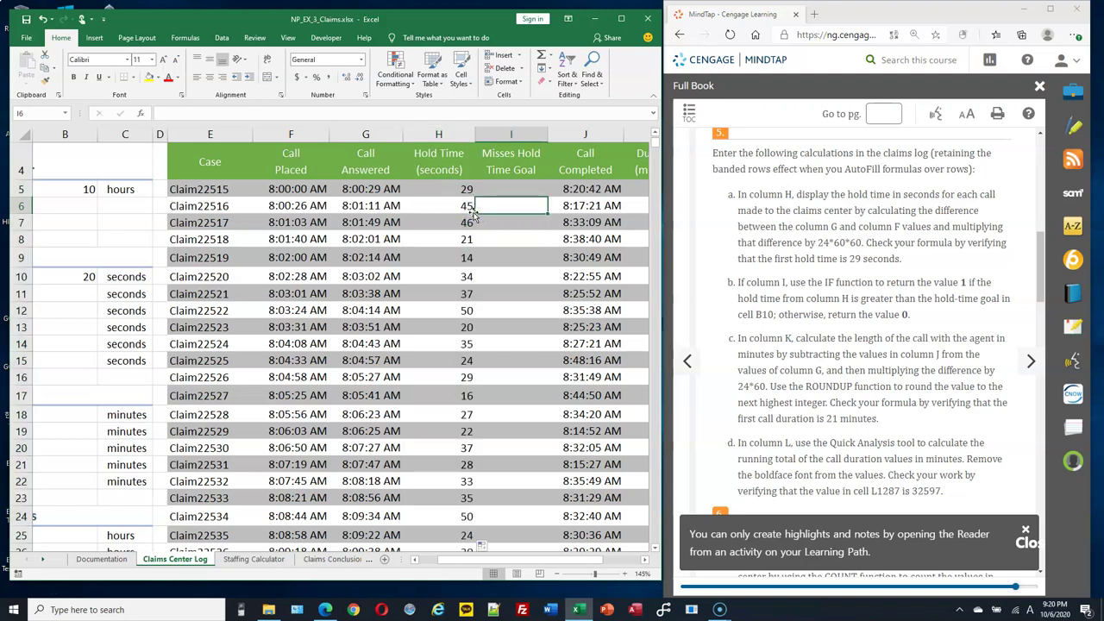
key("ctrl+z")
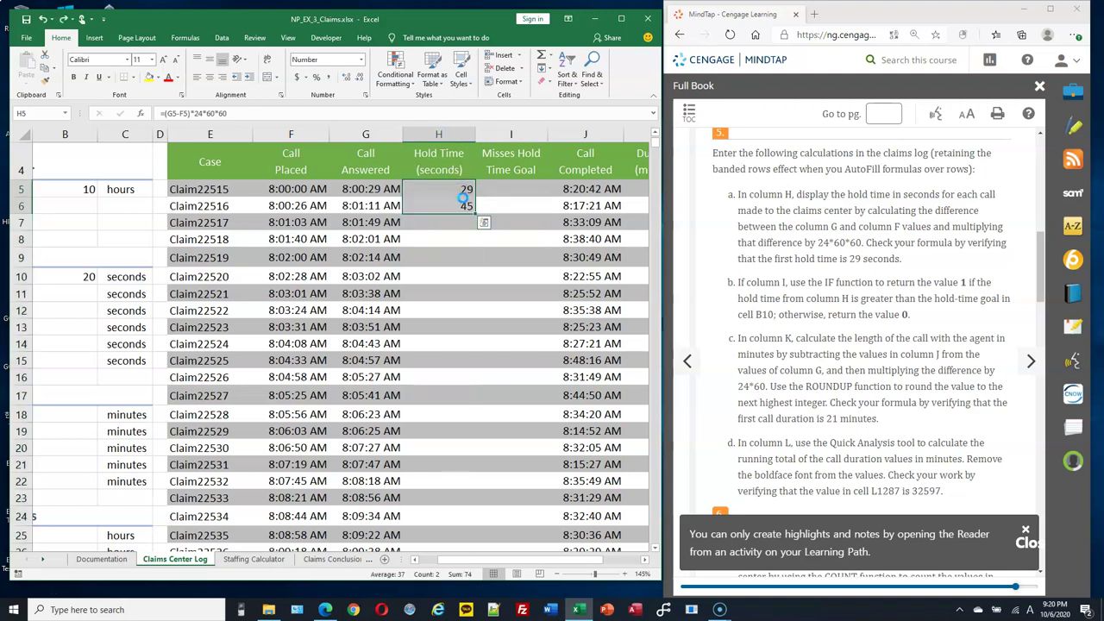
key("ctrl+z")
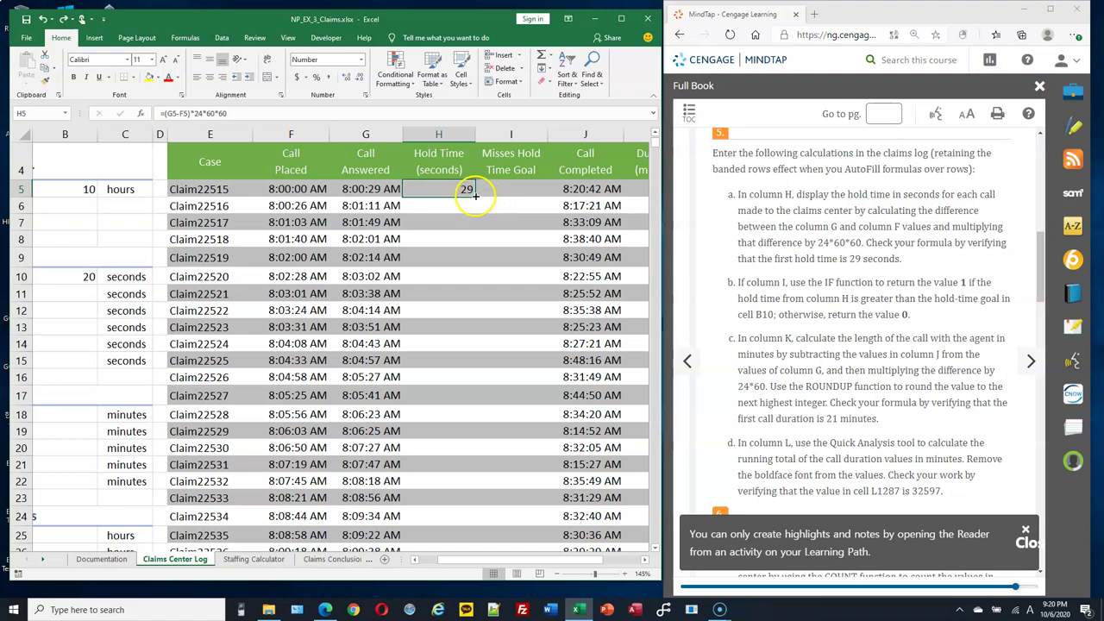
Refill H6 without formatting, then fill H5:H6 down to row 1287, keeping the banded shading.
left_click_drag(475, 196, 474, 213)
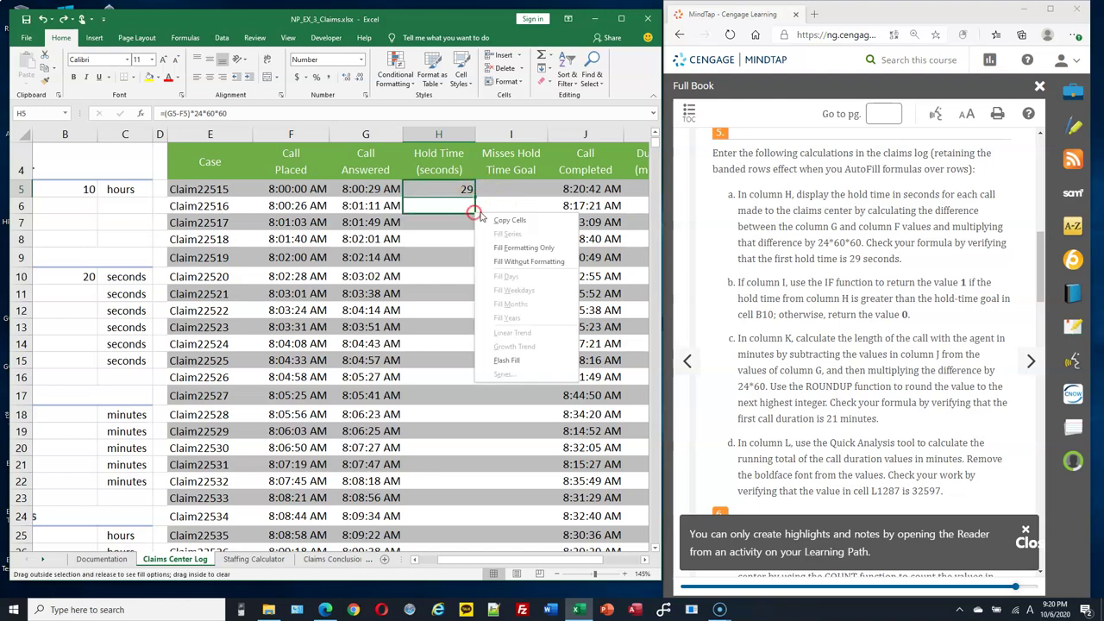
left_click(522, 263)
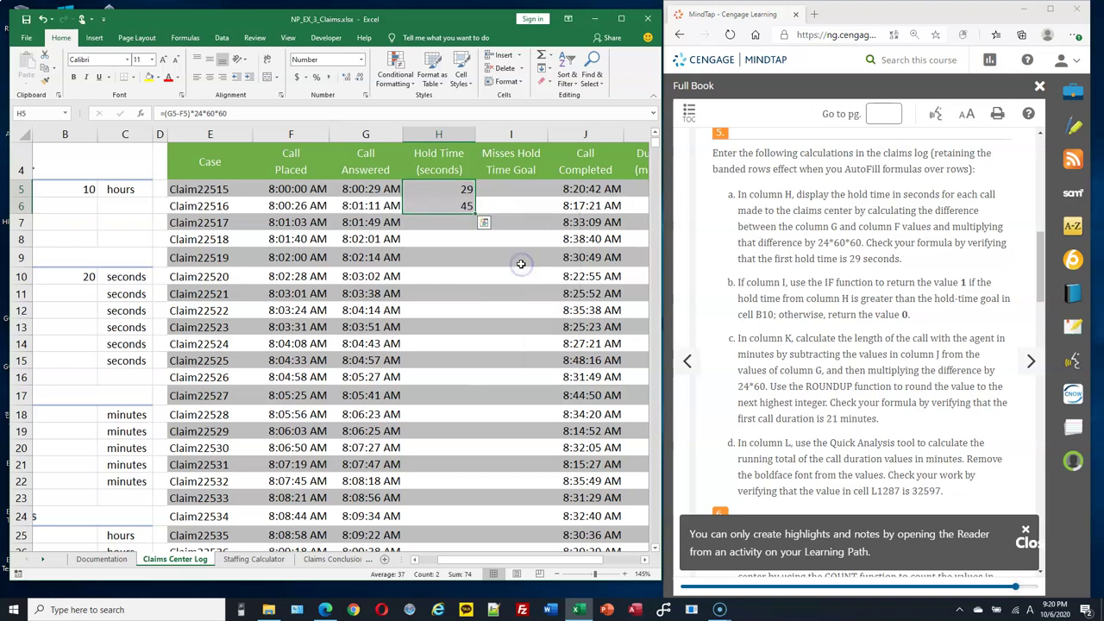
left_click(514, 210)
left_click(461, 192)
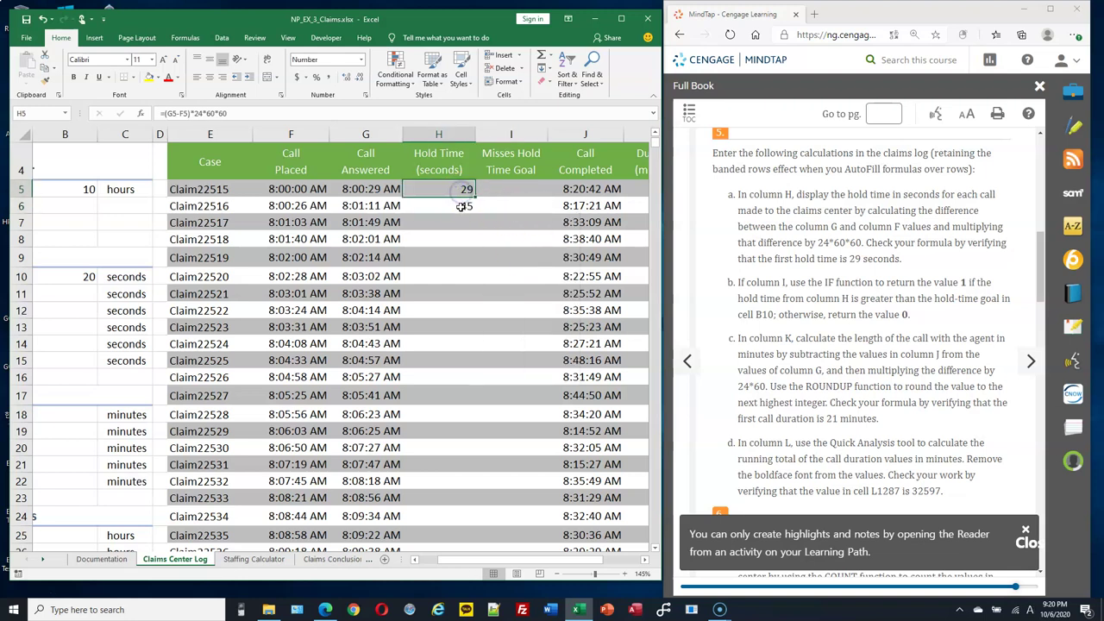
left_click(462, 206)
left_click(462, 191)
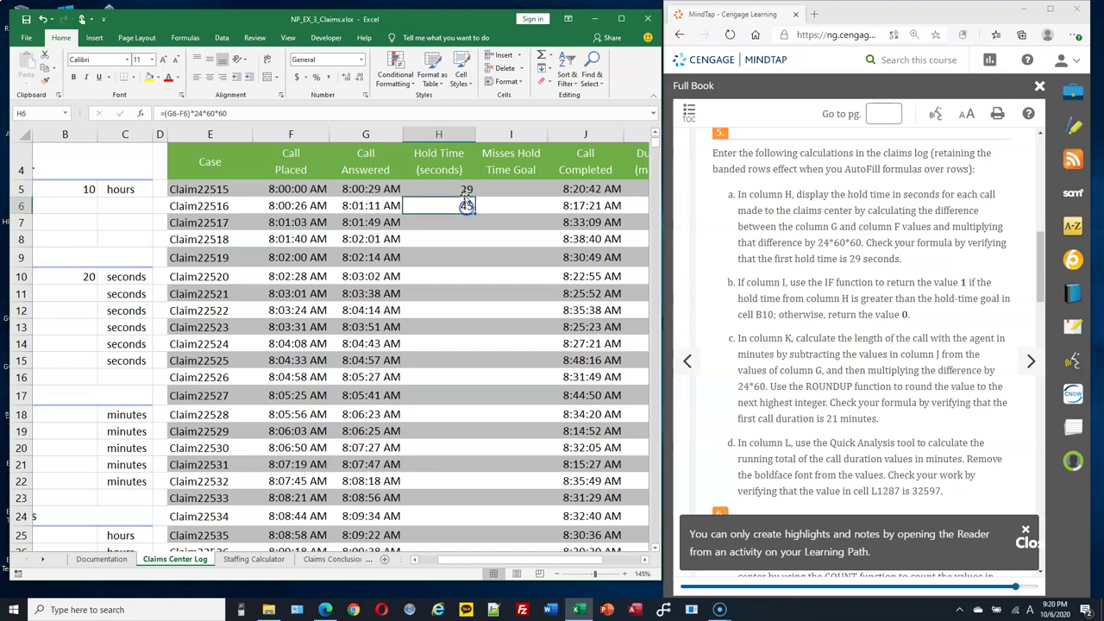
left_click_drag(463, 191, 465, 213)
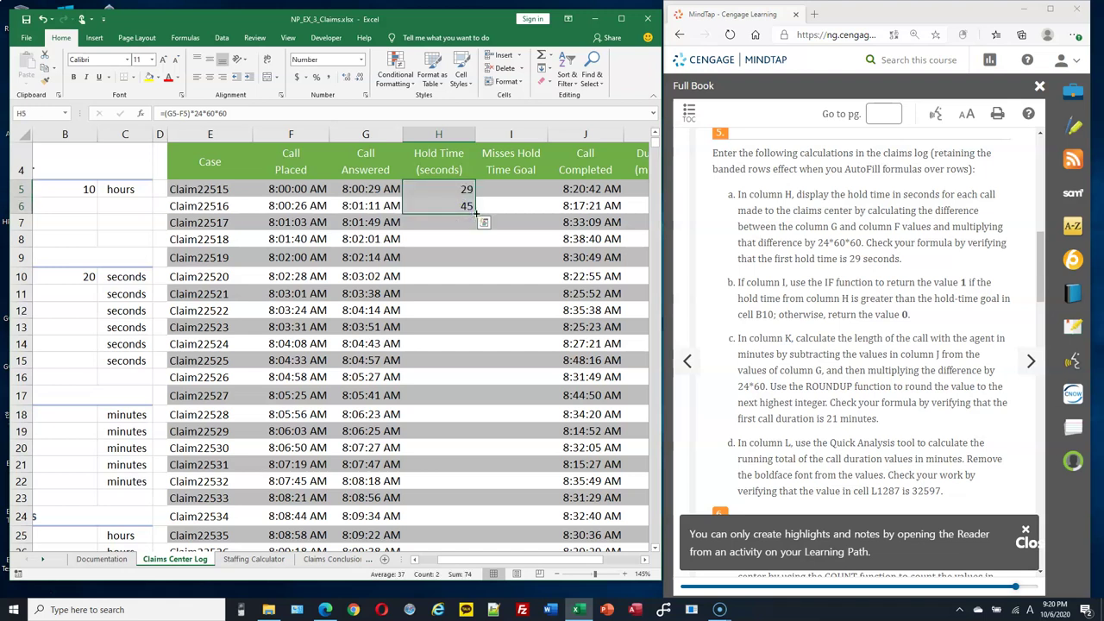
double_click(476, 212)
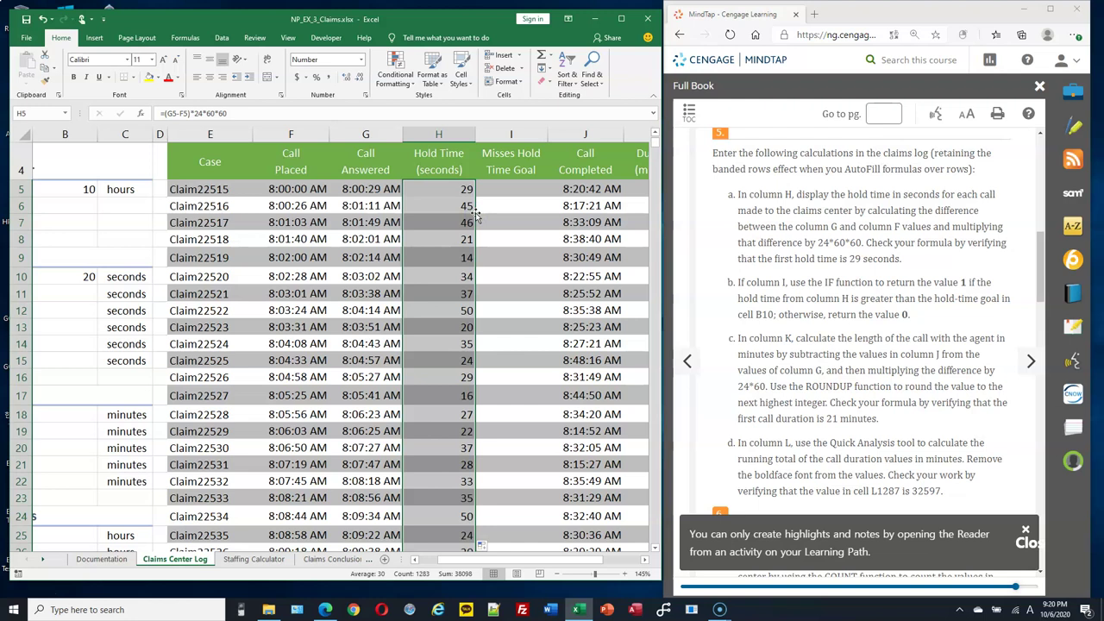
Inspect the hold-time formulas in H6 through H11 without changing them.
double_click(466, 211)
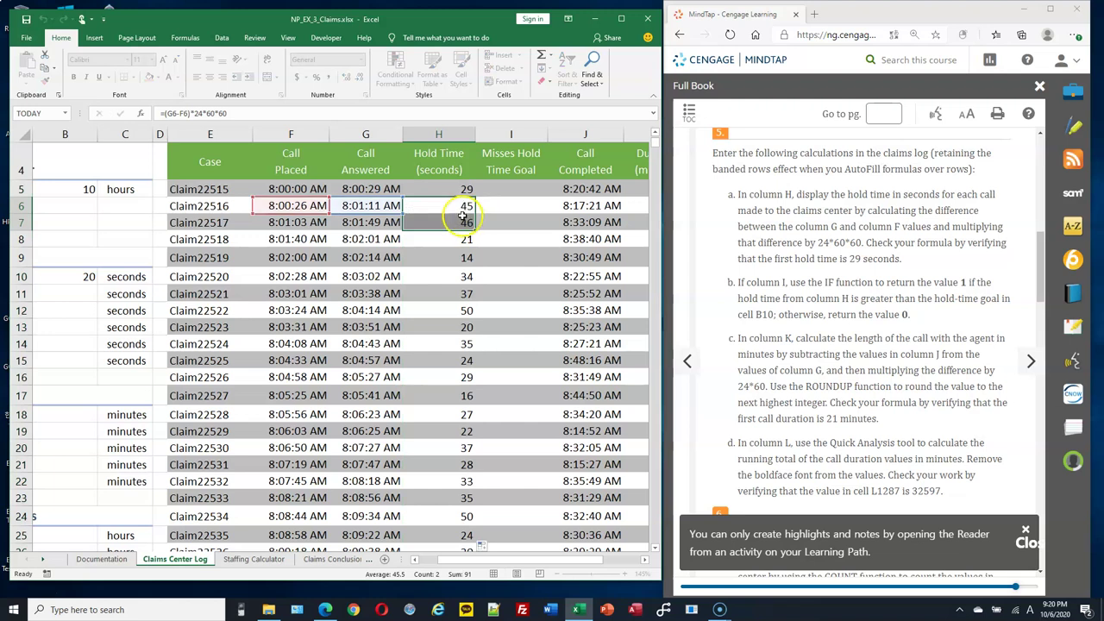
key("Escape")
left_click(466, 222)
left_click(466, 237)
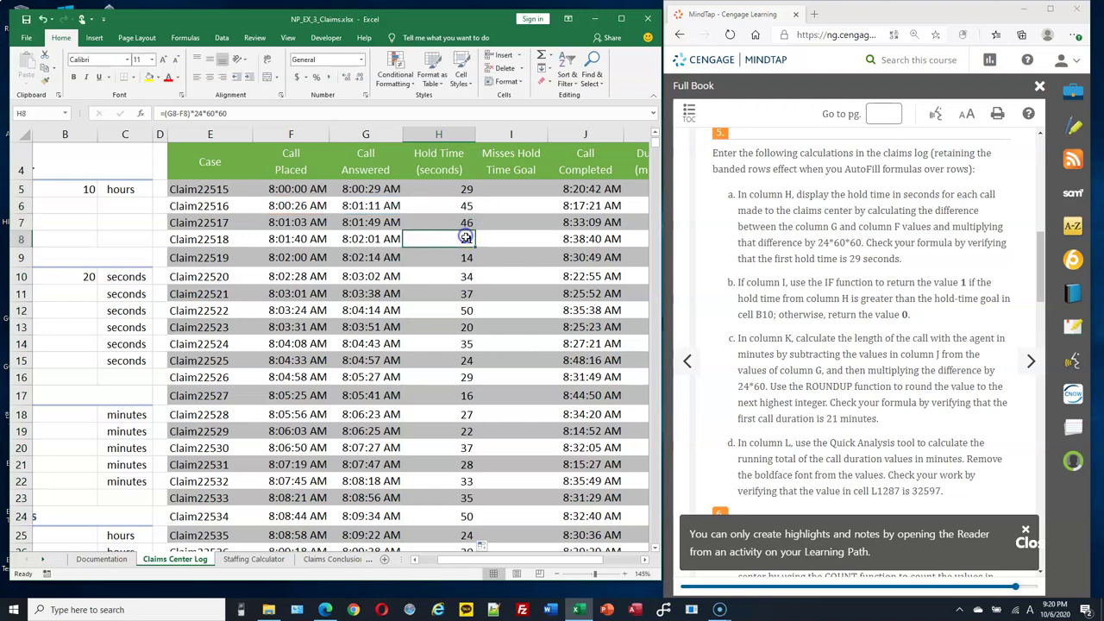
left_click(465, 257)
left_click(464, 240)
left_click(465, 239)
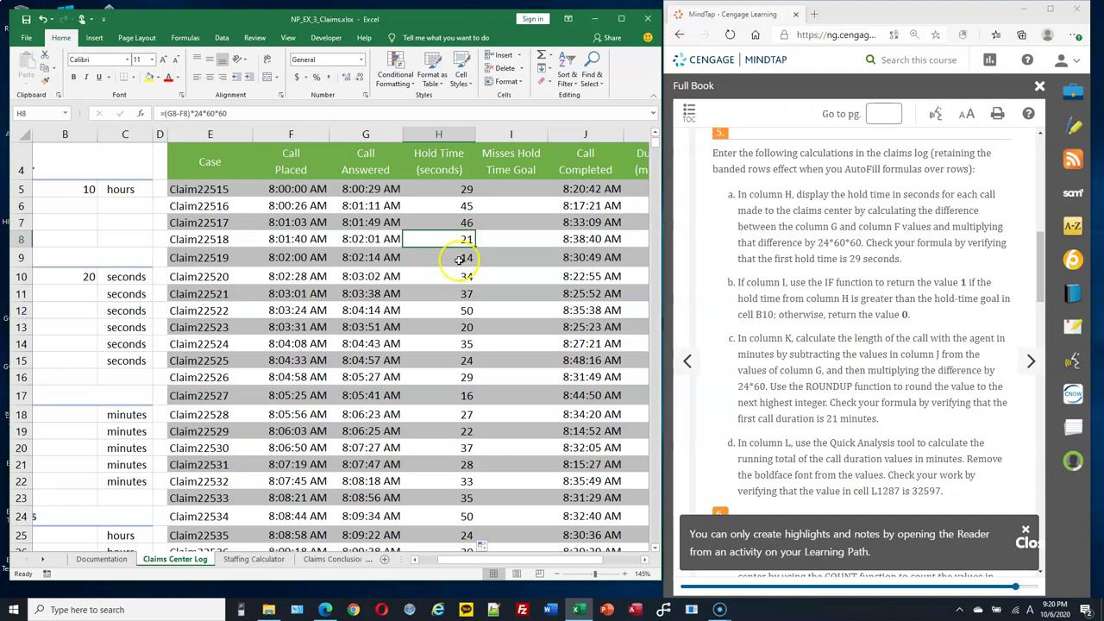
double_click(460, 257)
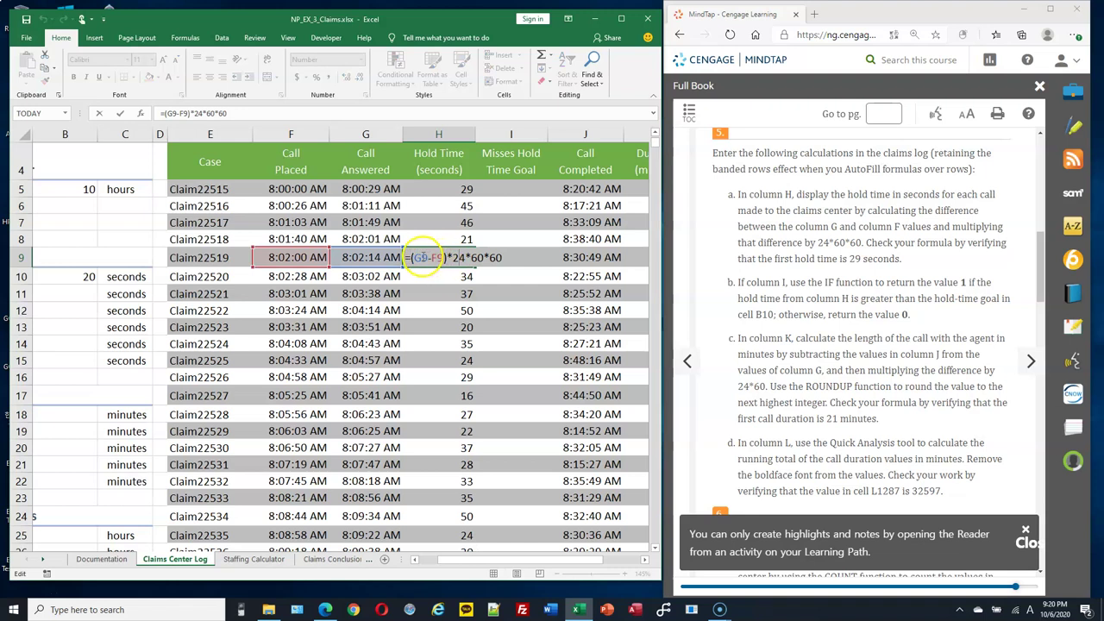
key("Escape")
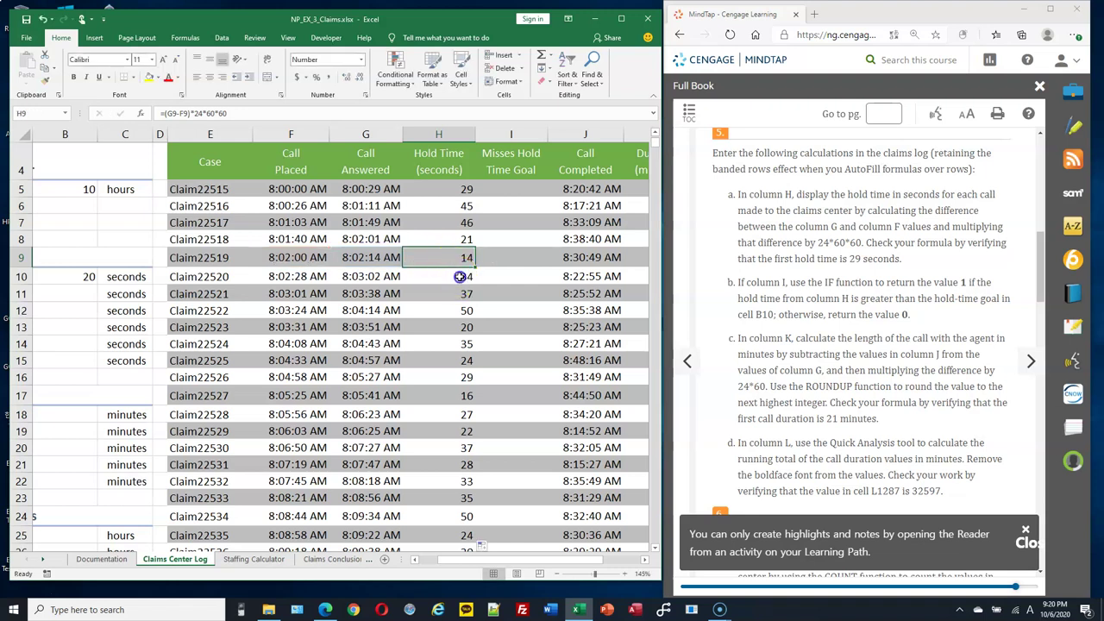
double_click(454, 277)
key("Escape")
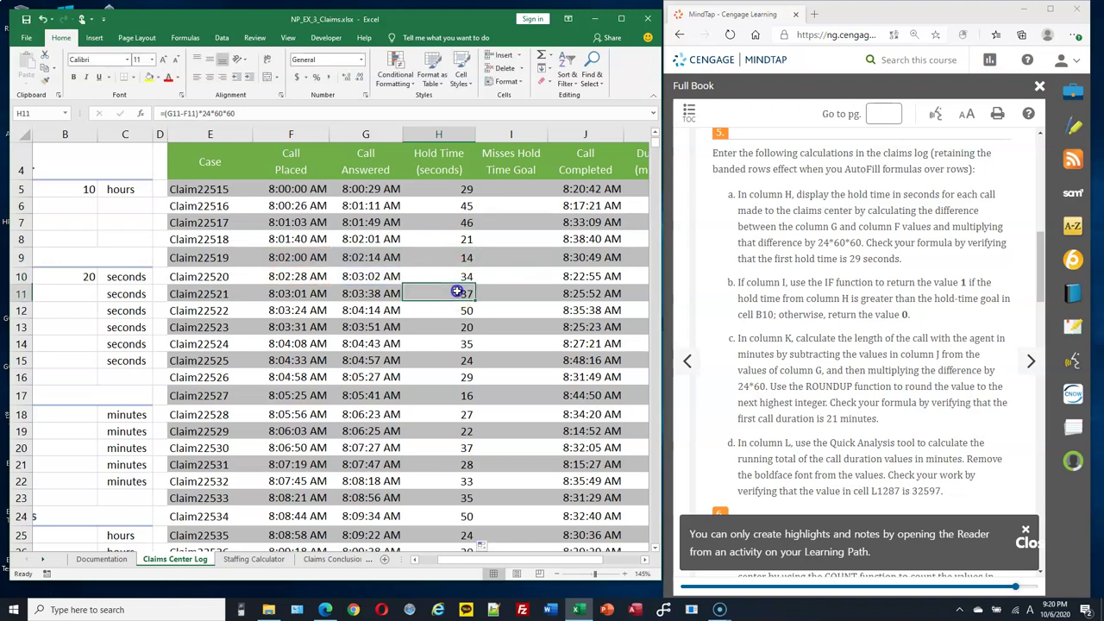
double_click(454, 293)
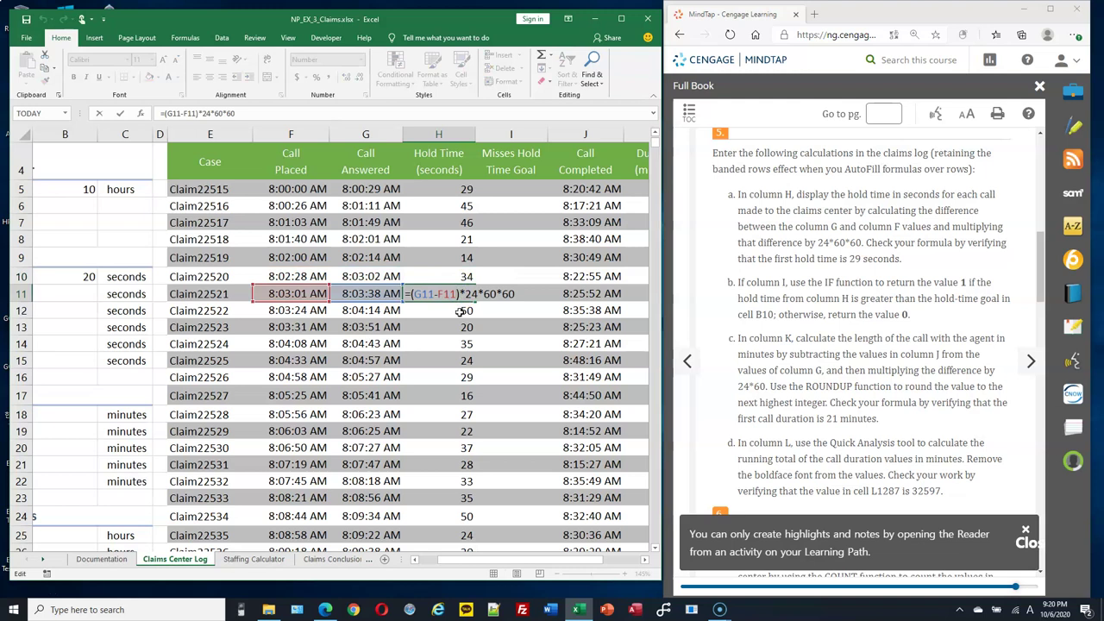
key("Escape")
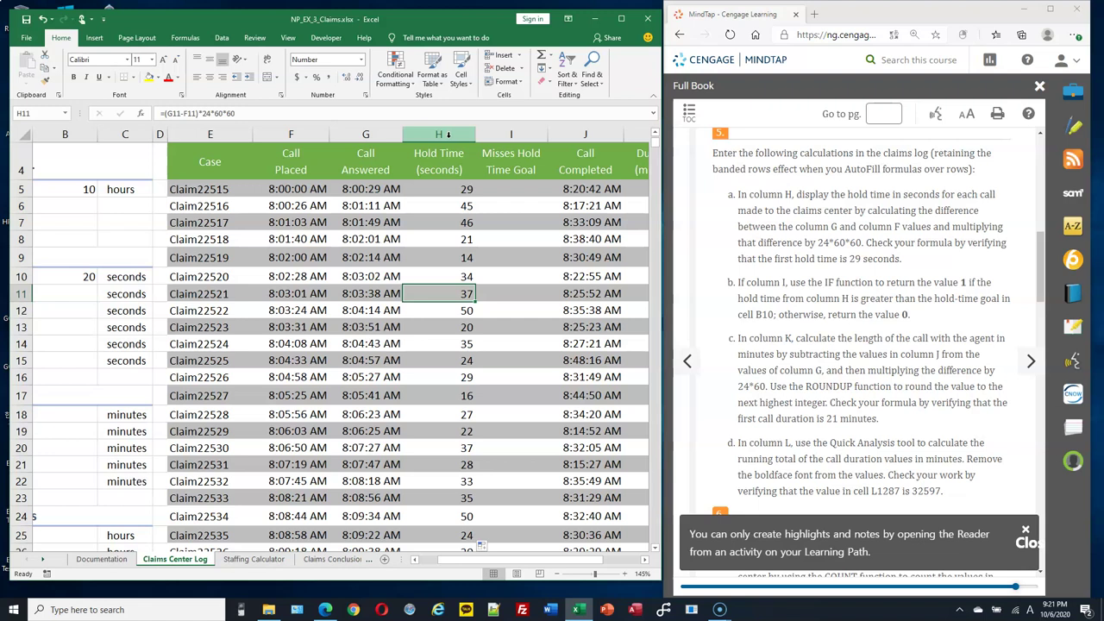
Review cells H12 through H16, then move to cell I5.
left_click(466, 311)
left_click(462, 327)
left_click(458, 344)
left_click(453, 361)
left_click(448, 377)
left_click(891, 296)
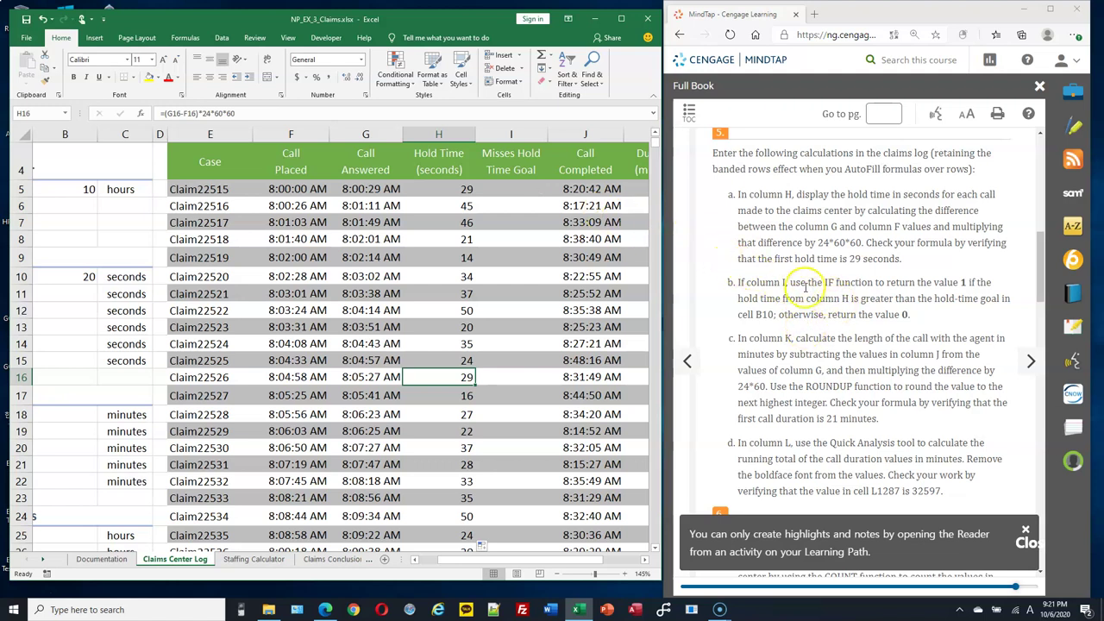
left_click(530, 186)
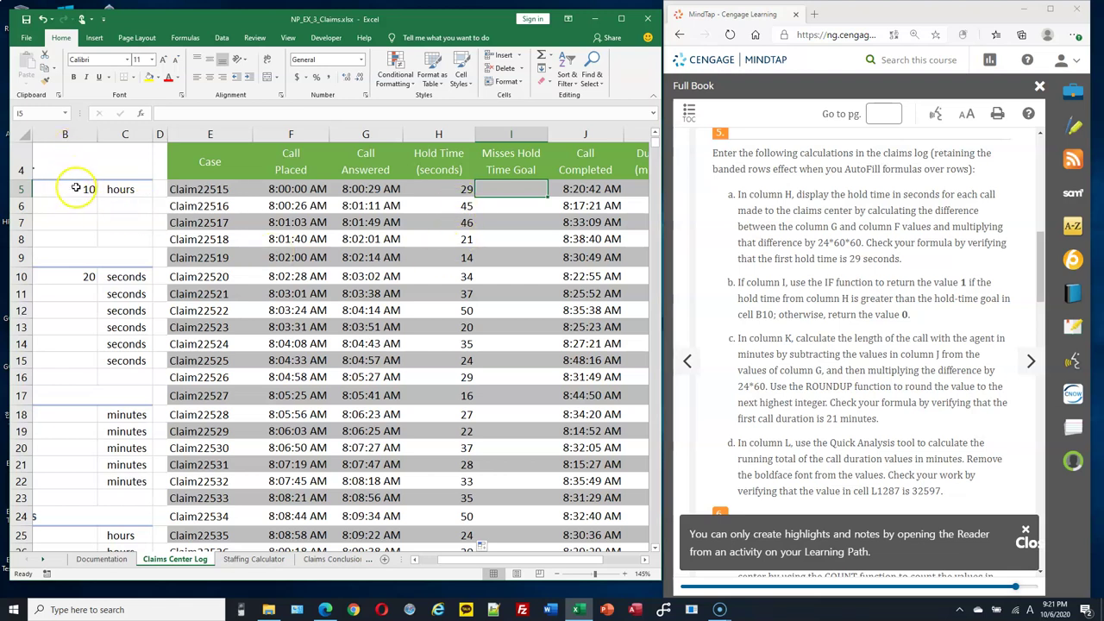
left_click(76, 188)
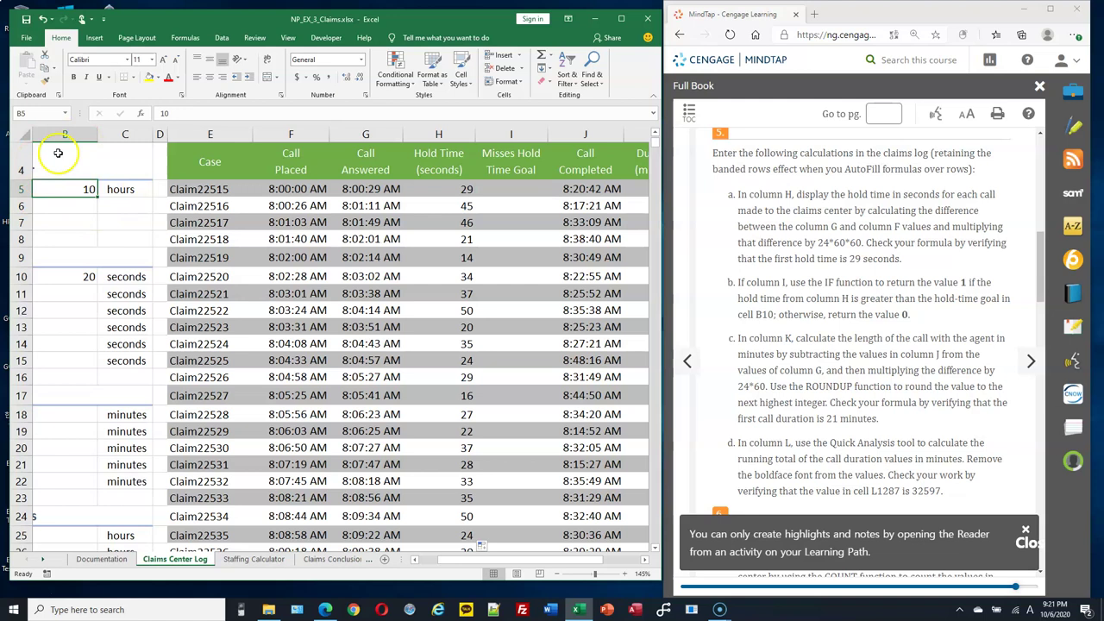
left_click(82, 277)
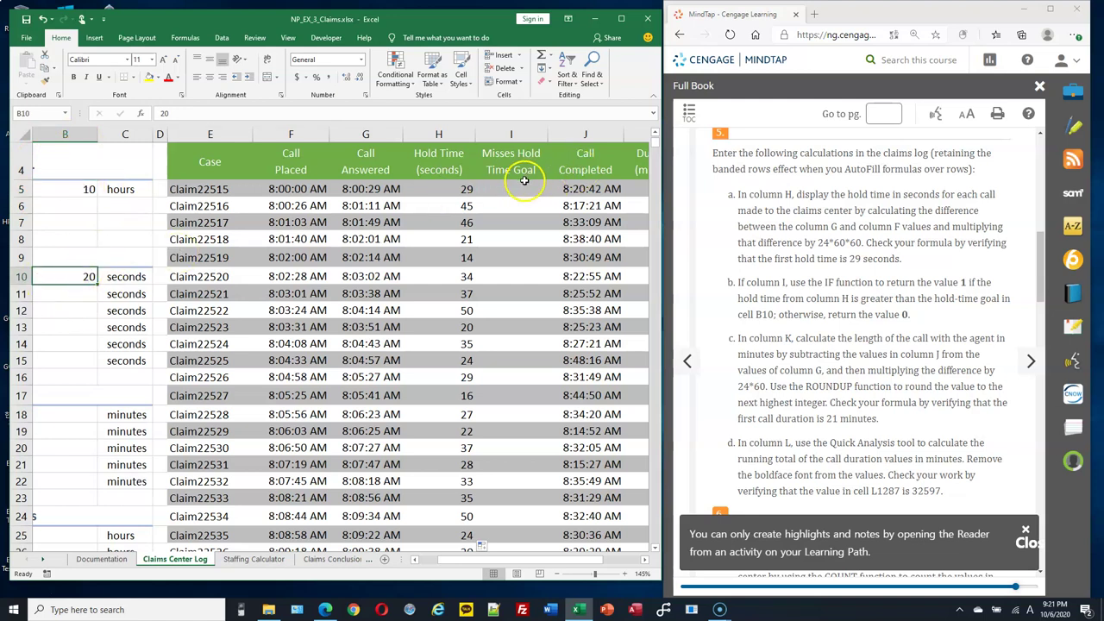
left_click(467, 188)
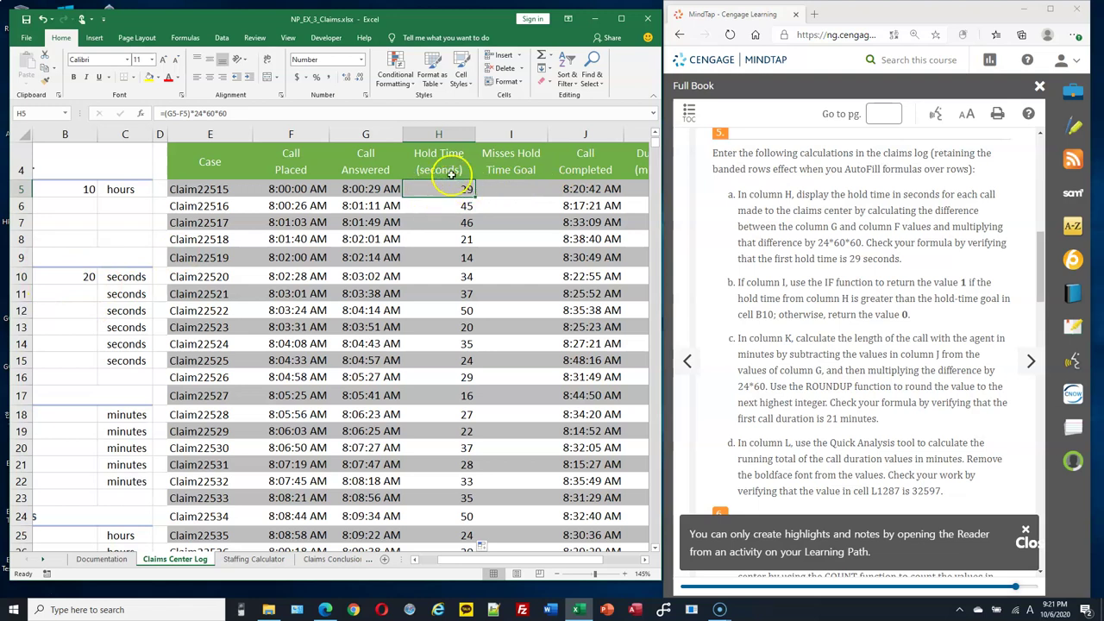
mouse_move(451, 185)
left_mouse_down()
mouse_move(456, 320)
mouse_move(444, 165)
mouse_move(501, 271)
mouse_move(440, 184)
left_mouse_up()
left_click(513, 186)
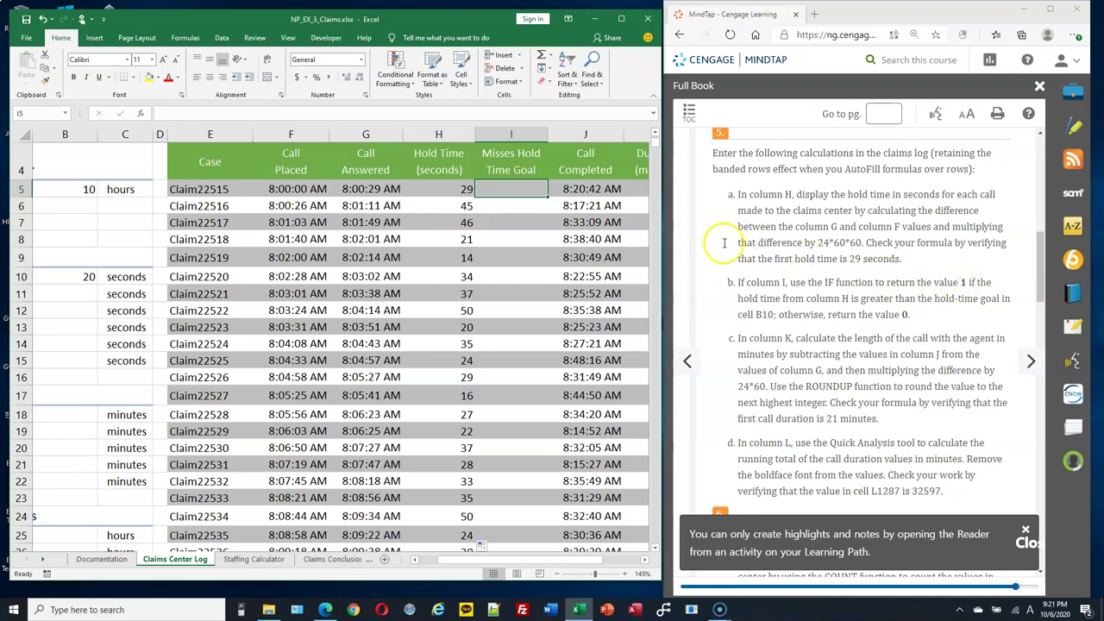
In I5, begin =IF(H5>$B$10 comparing the hold time against the B10 goal.
type("=")
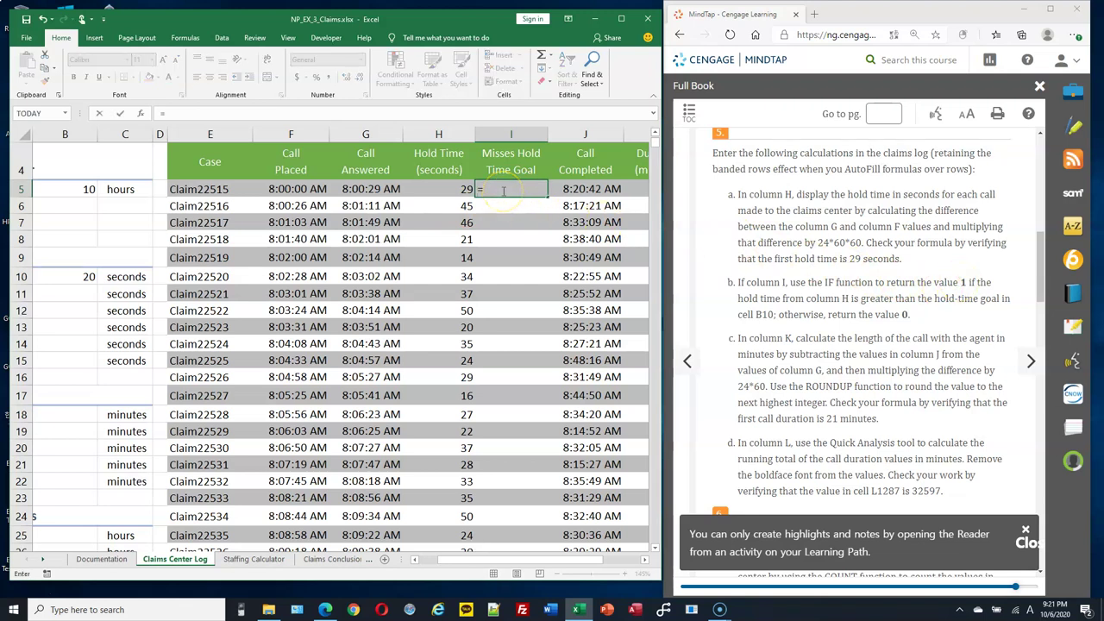
type("IF(")
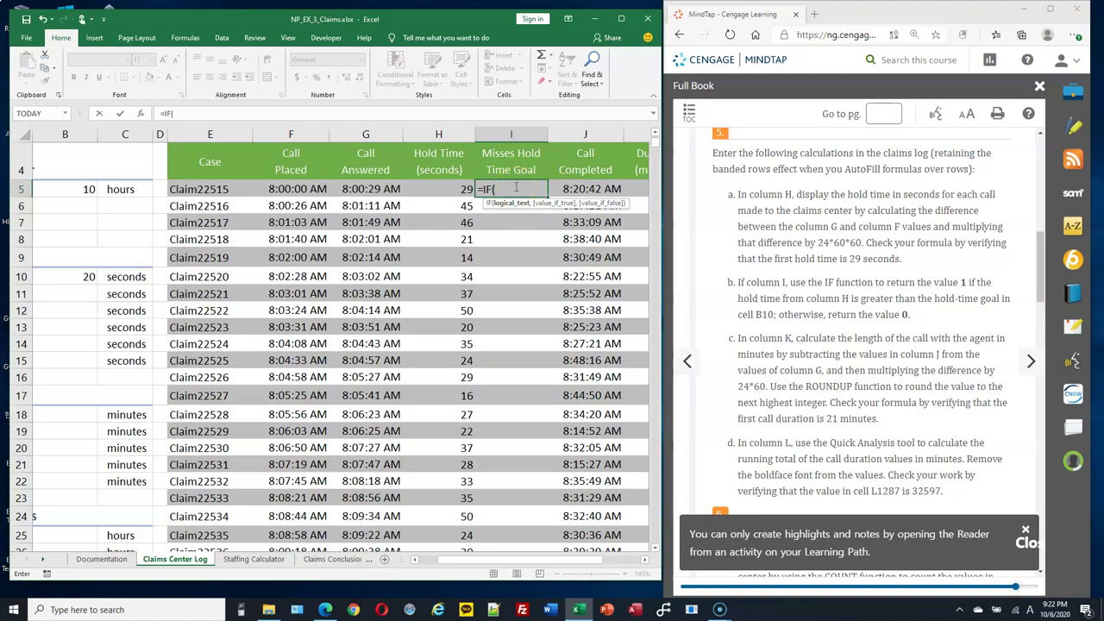
left_click(460, 190)
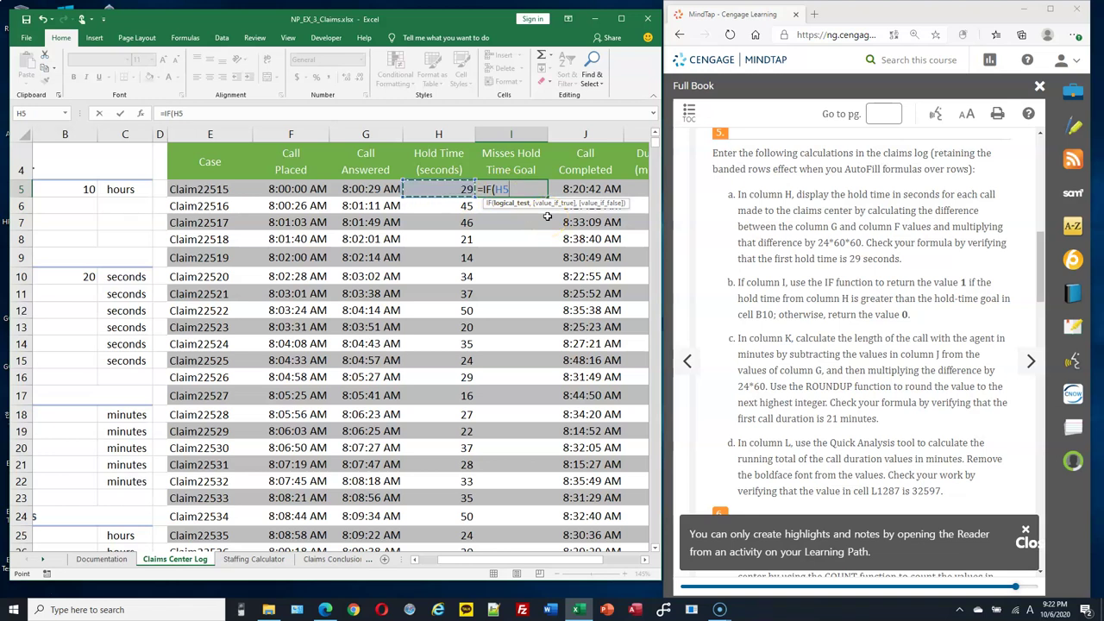
type(">")
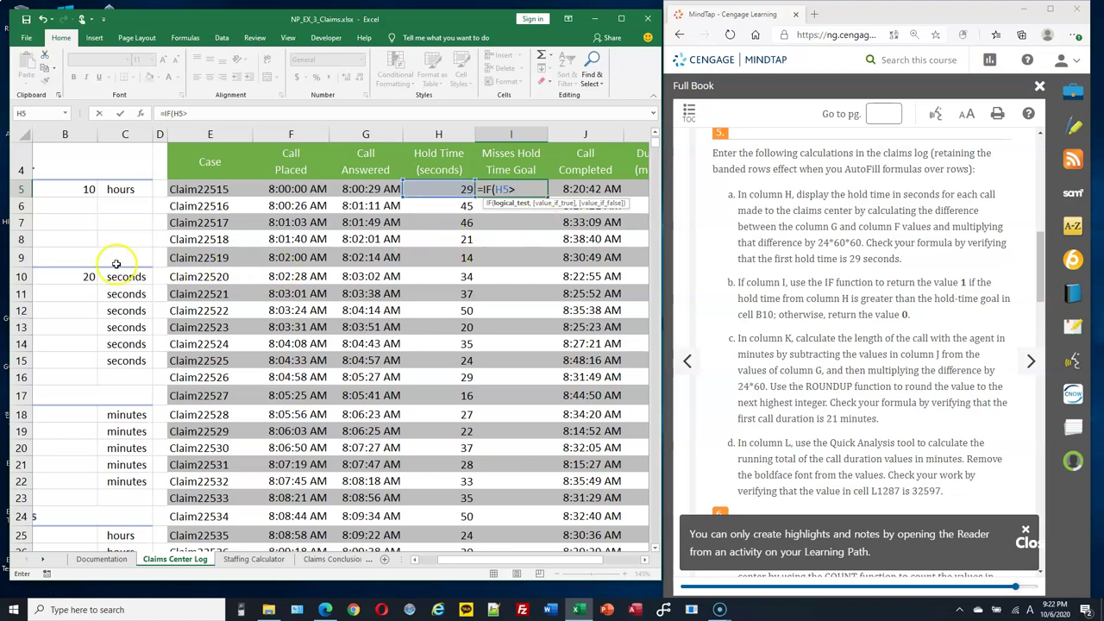
left_click(78, 277)
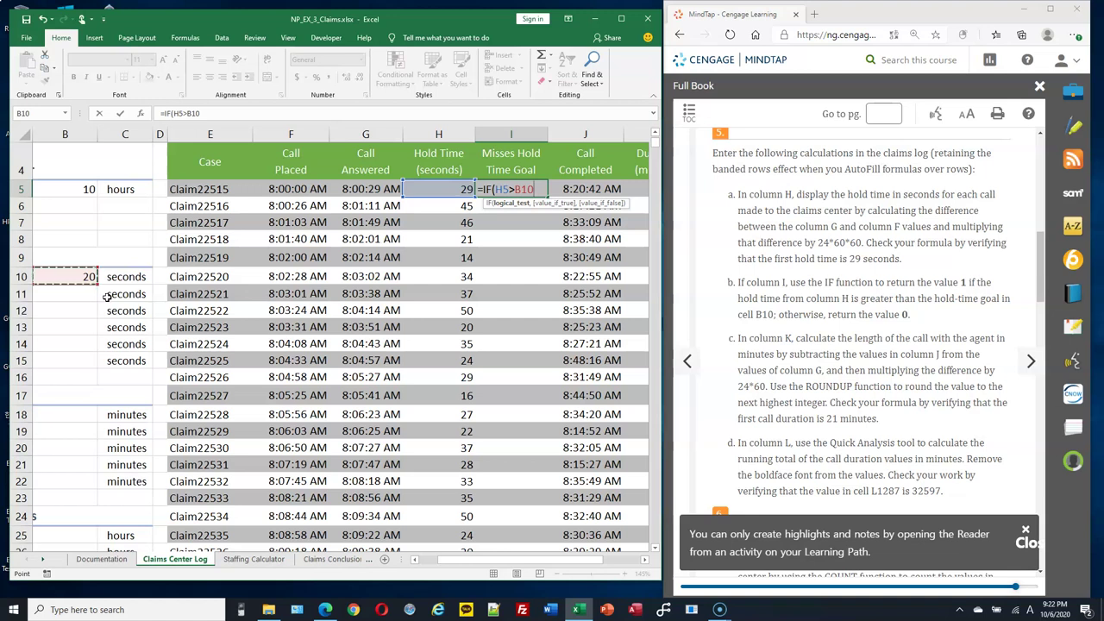
key("F4")
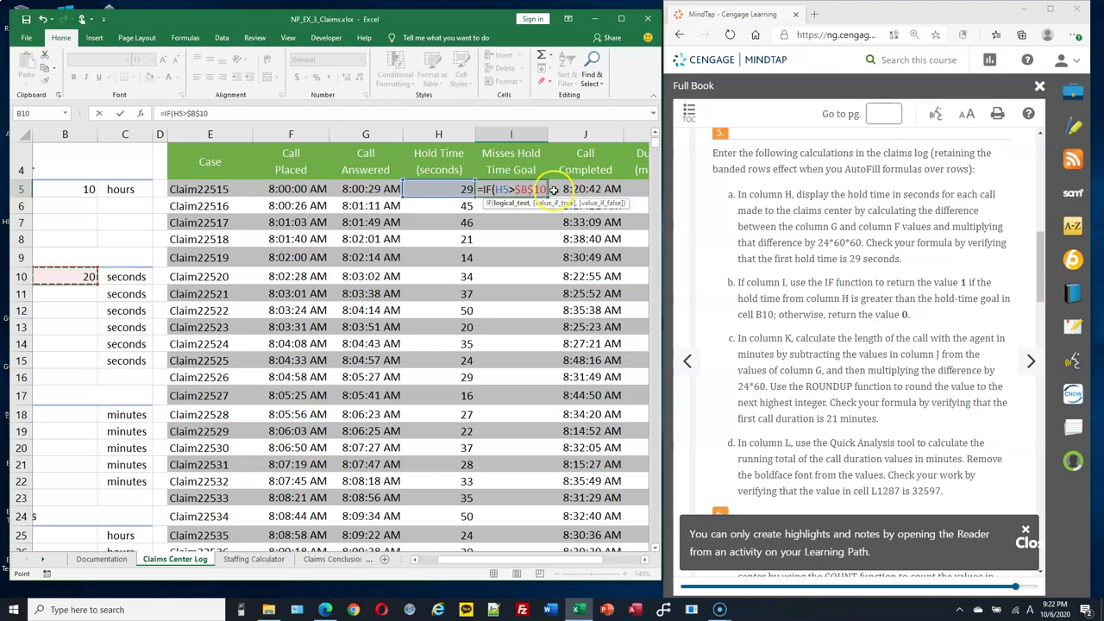
key("F4")
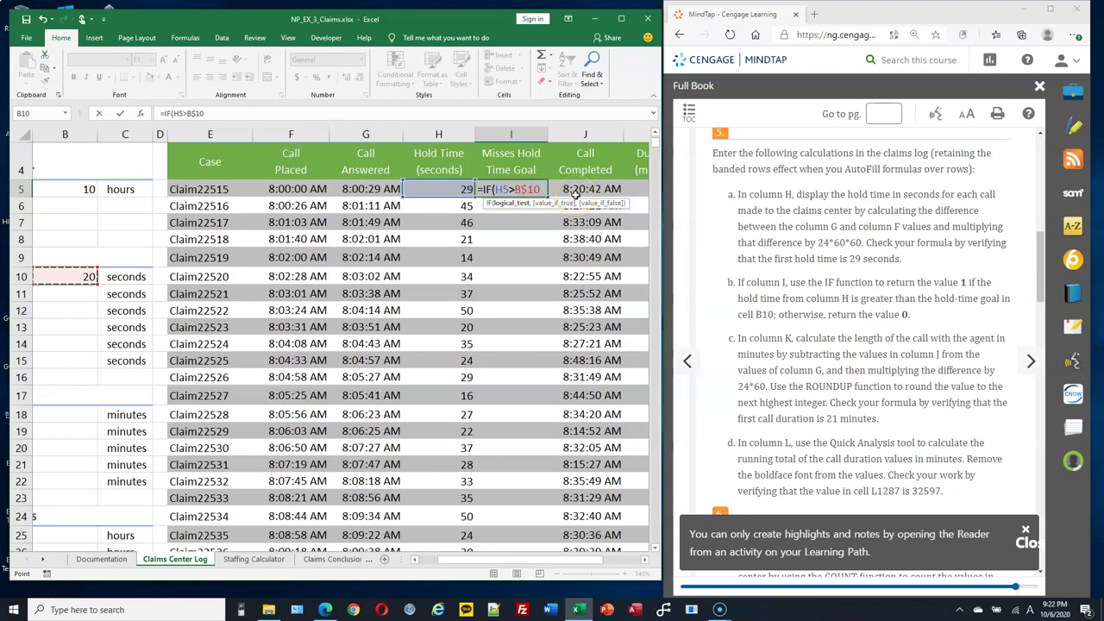
key("F4")
key("F4")
key("F4")
left_click(529, 189)
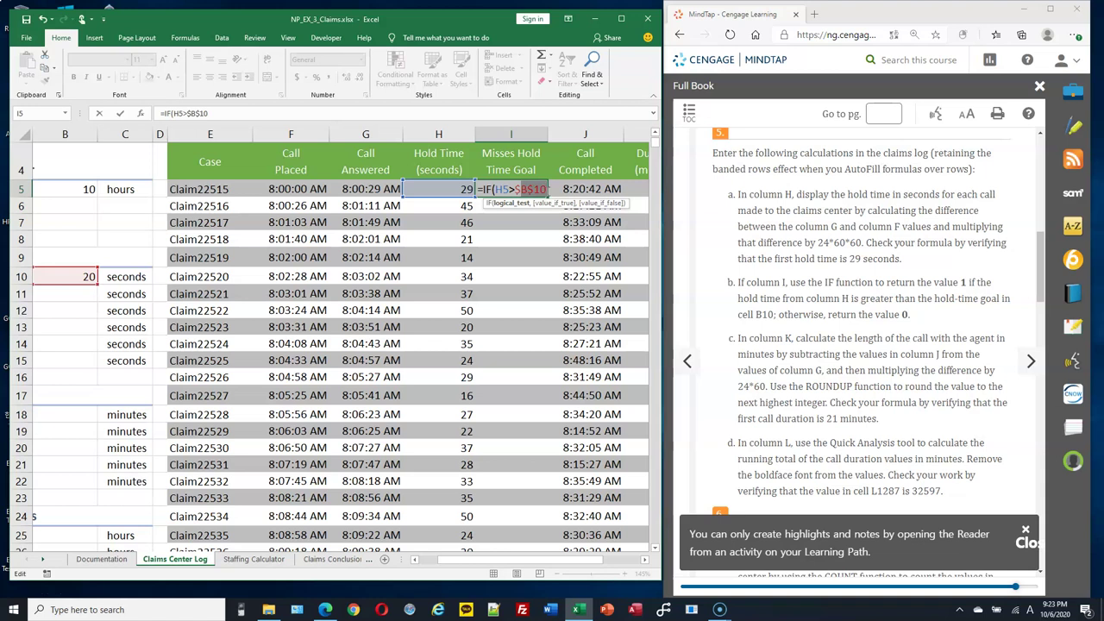
Dismiss the formula error and cancel the unfinished entry in I5.
key("Return")
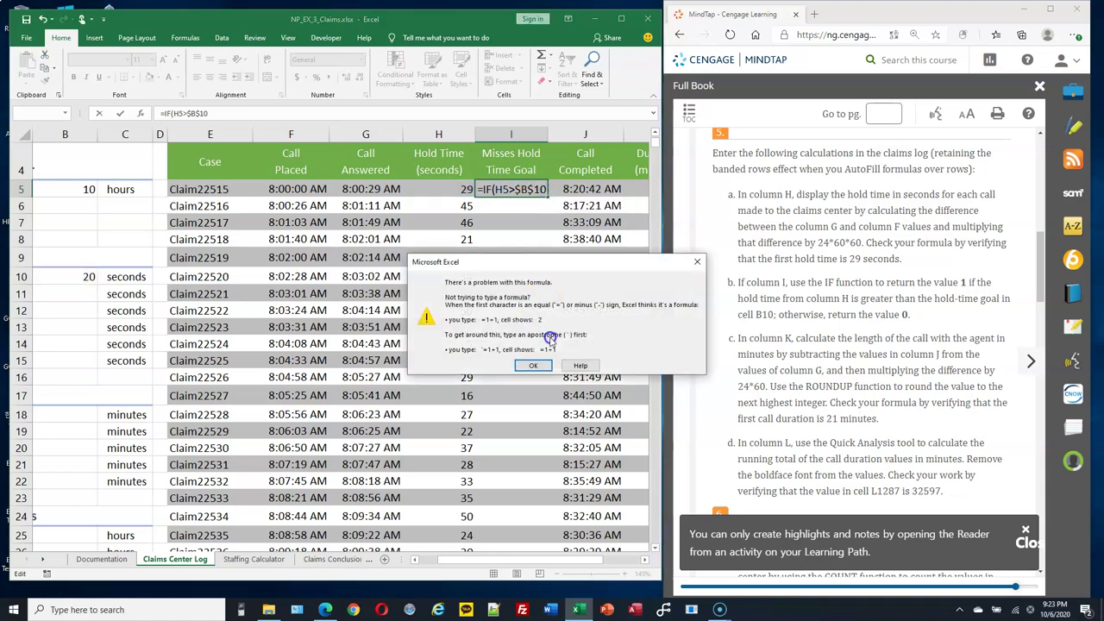
left_click(535, 365)
key("Escape")
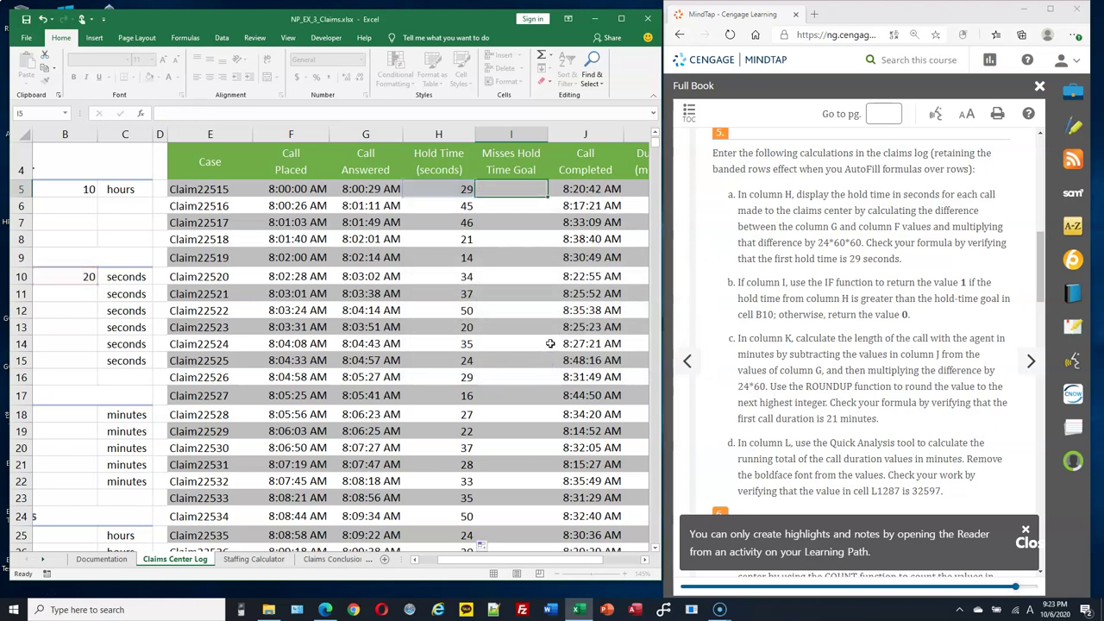
Enter =IF(H5>$B$10, 1, 0) in I5.
type("=IF(")
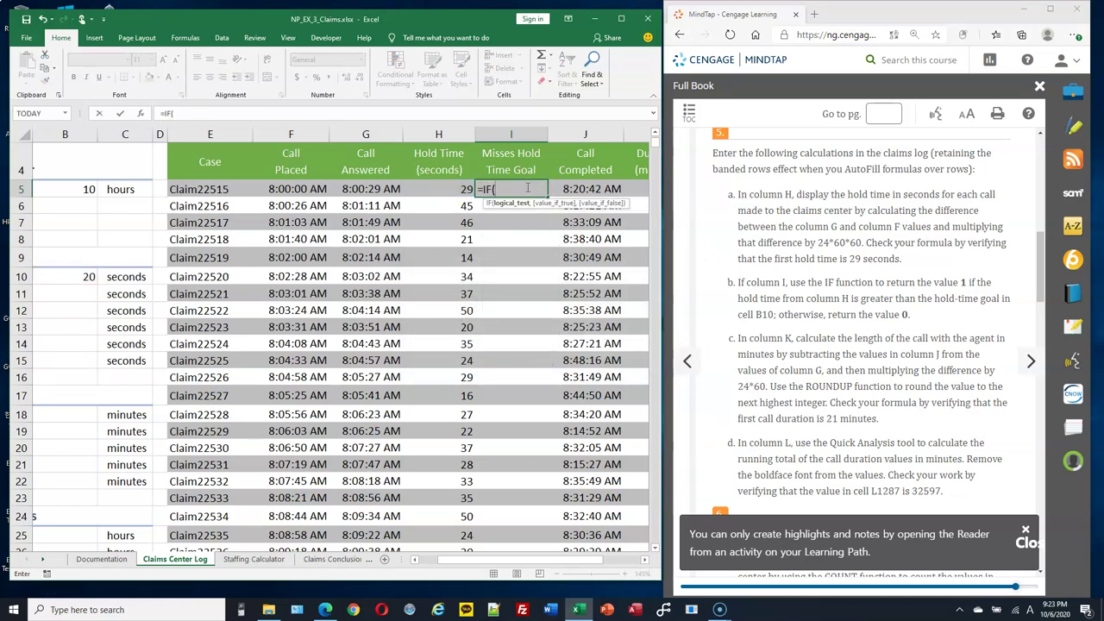
left_click(463, 188)
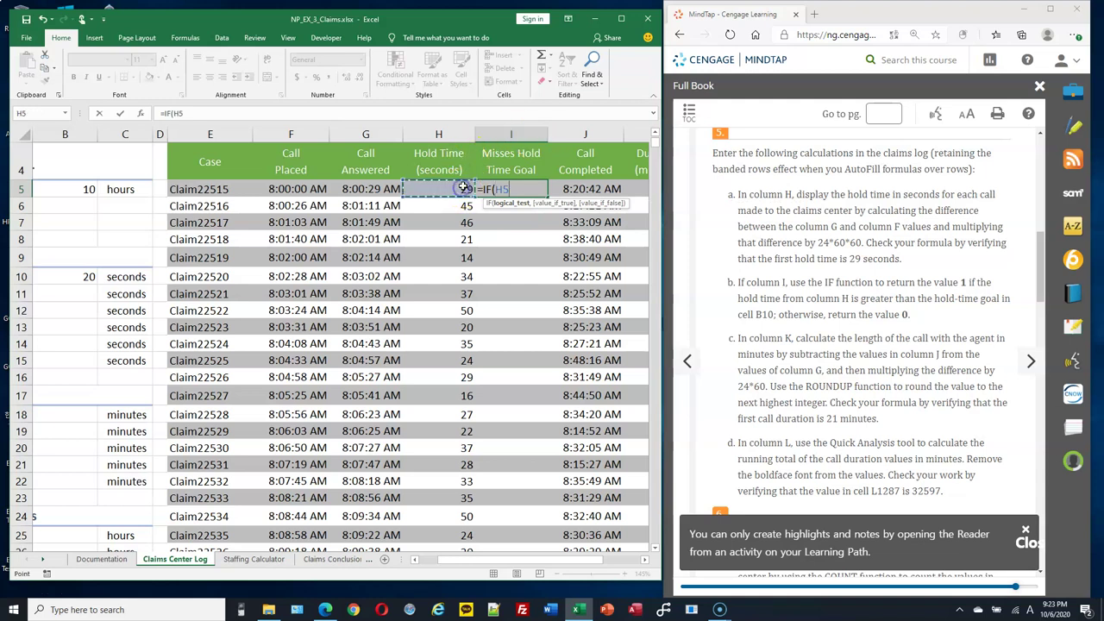
type(">")
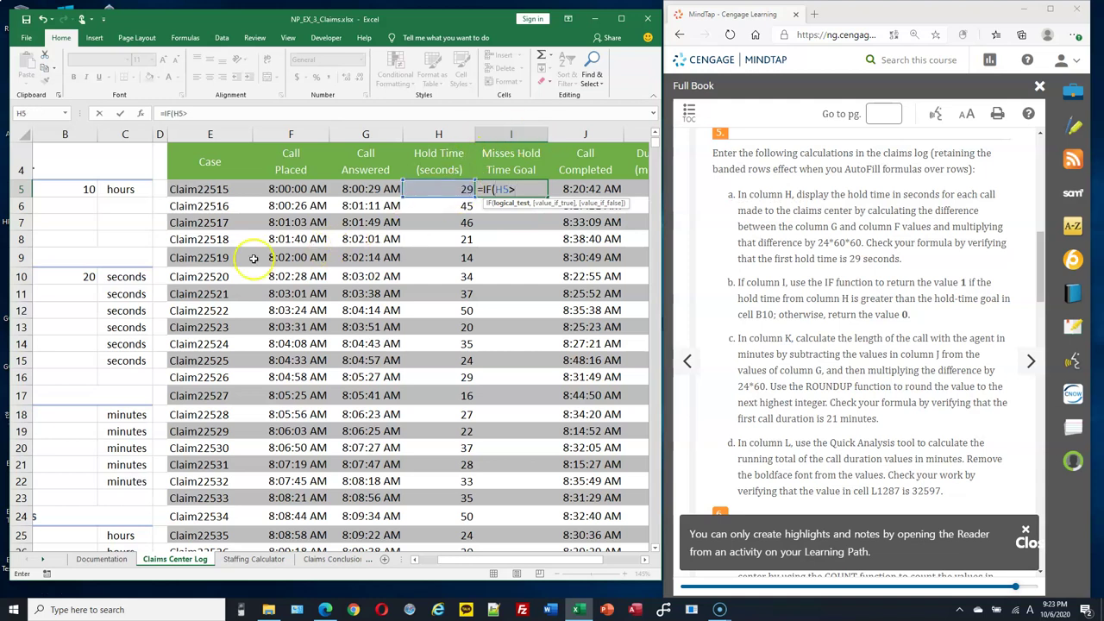
left_click(88, 277)
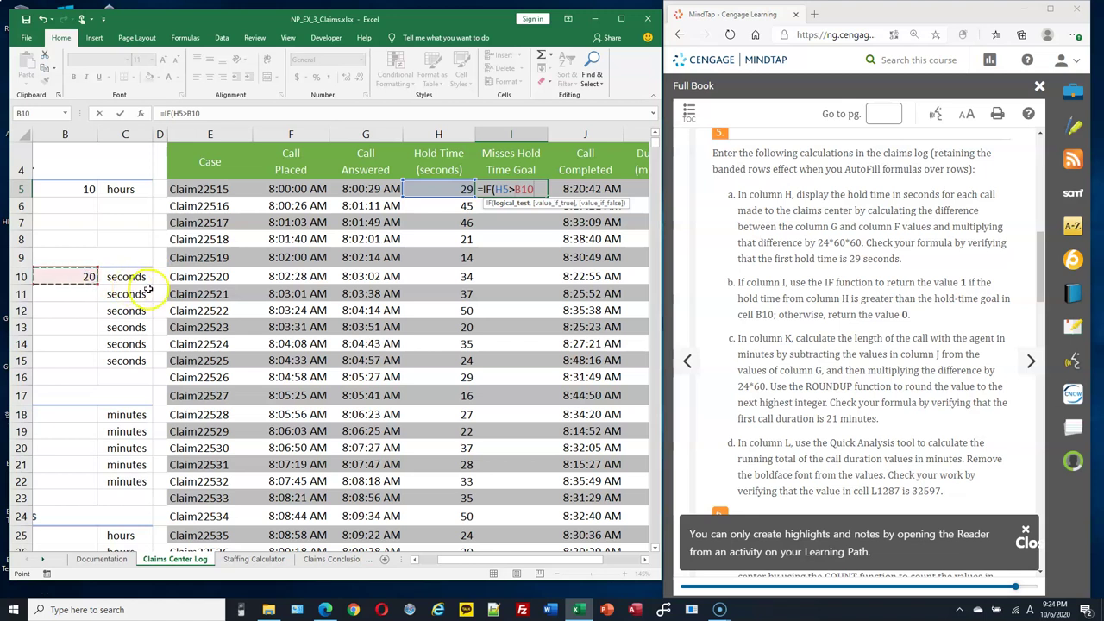
key("F4")
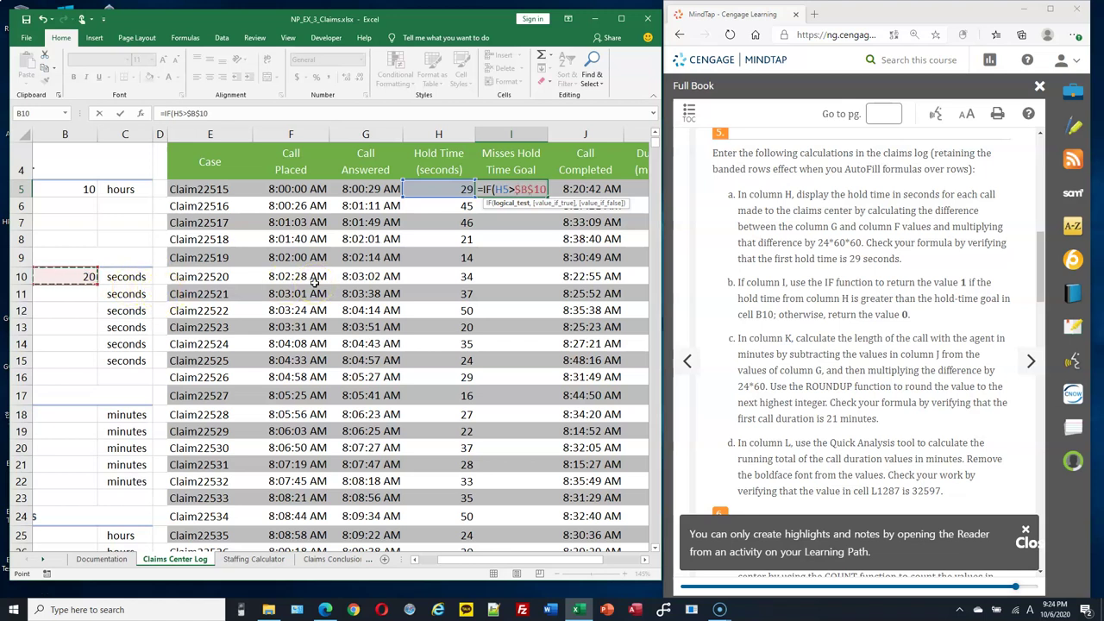
type(",")
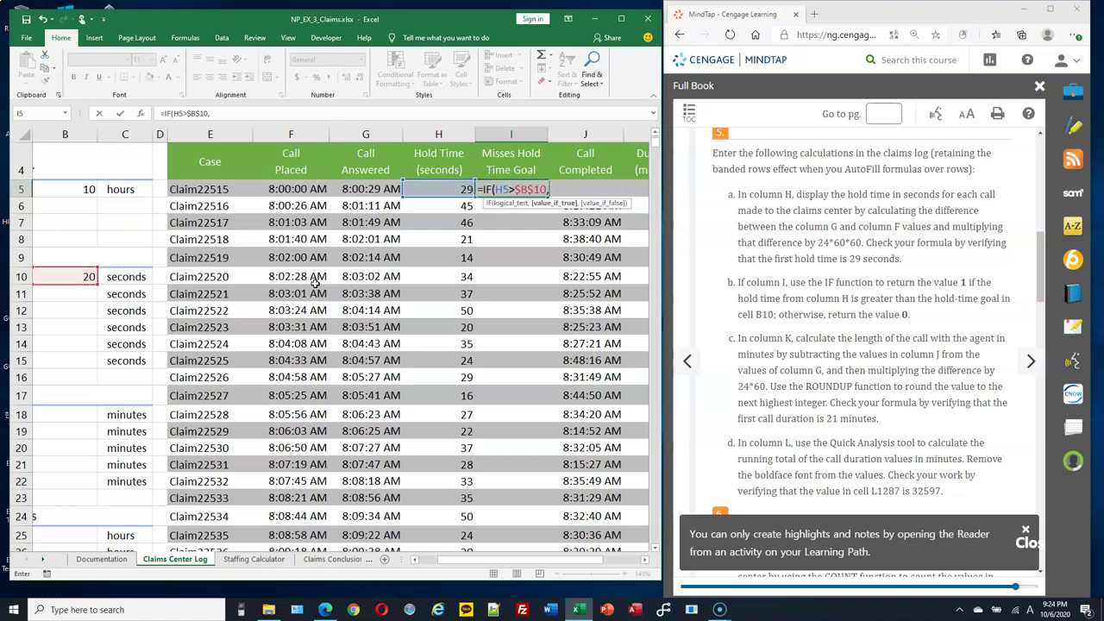
type(" 1, 0)")
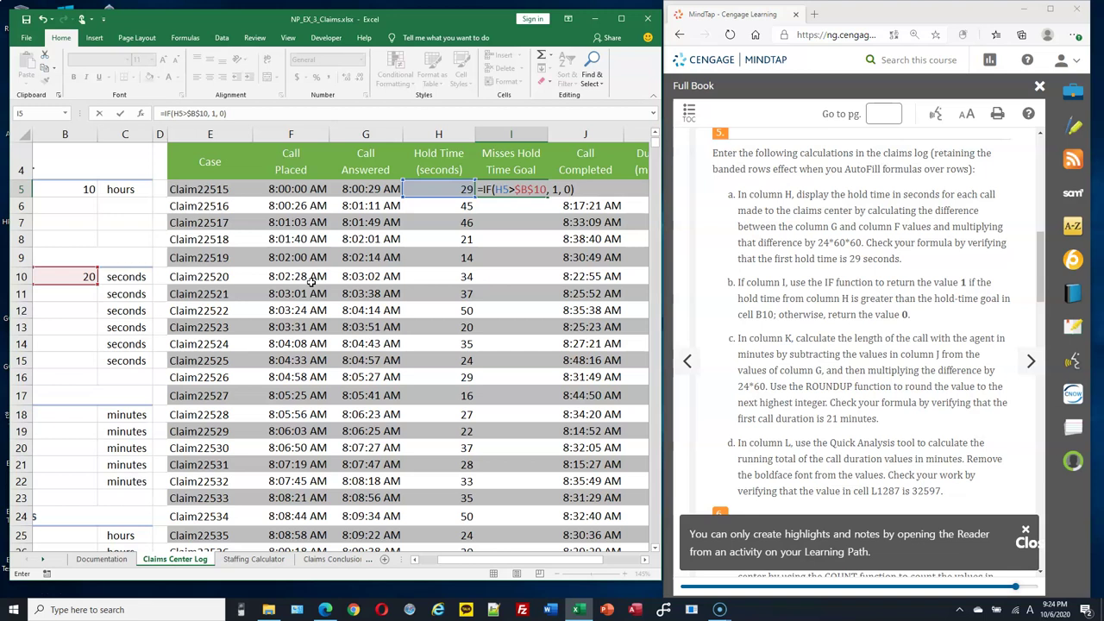
key("Return")
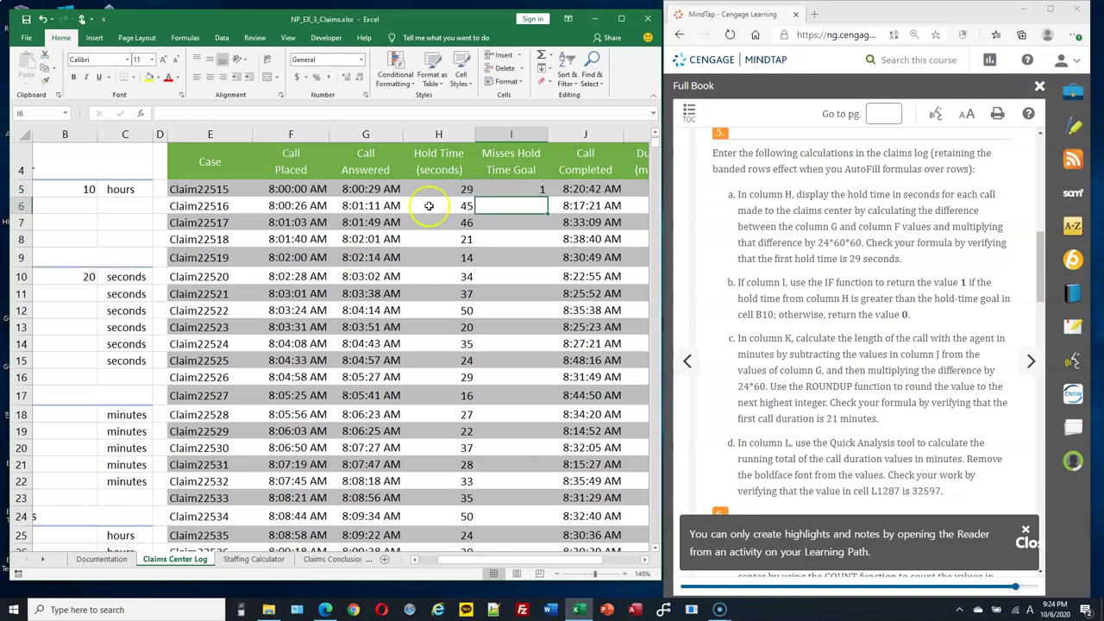
left_click(528, 190)
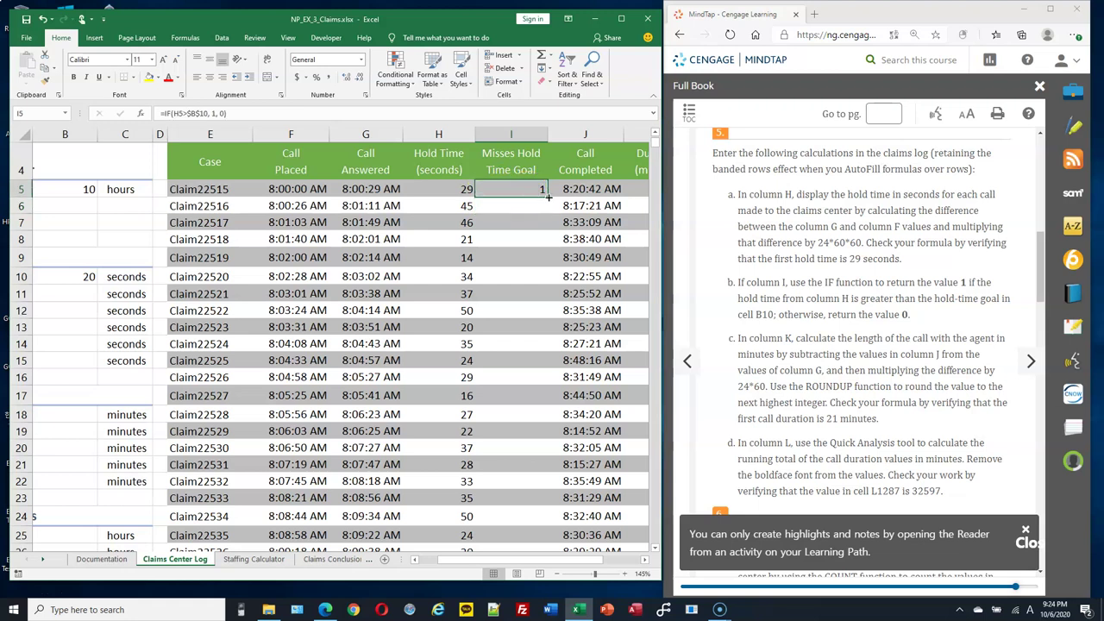
left_click_drag(548, 198, 549, 210)
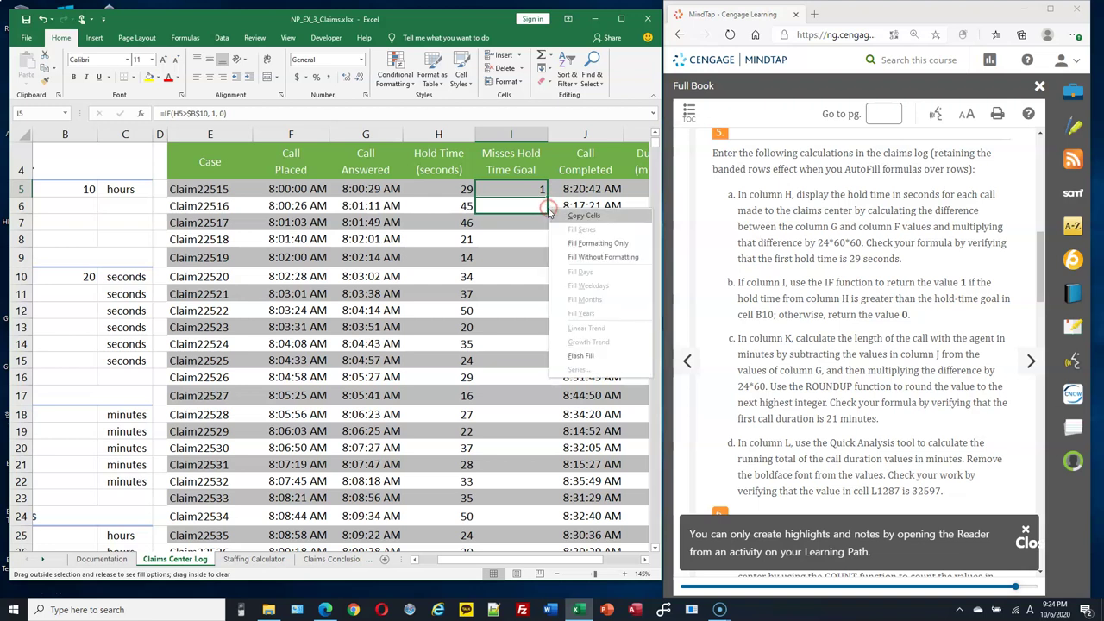
left_click(589, 258)
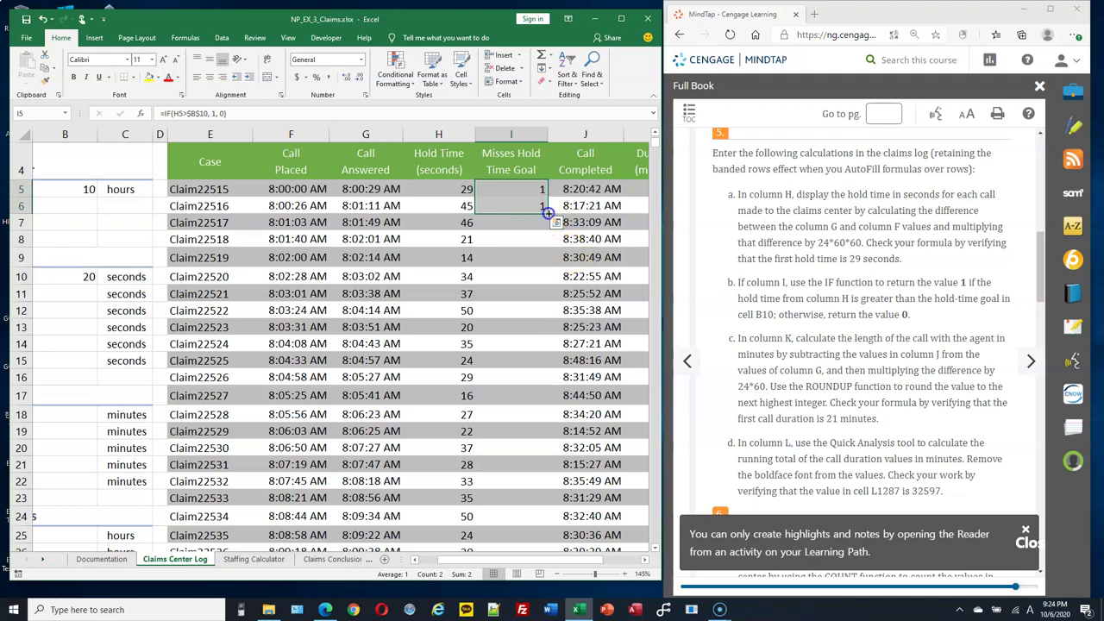
double_click(549, 210)
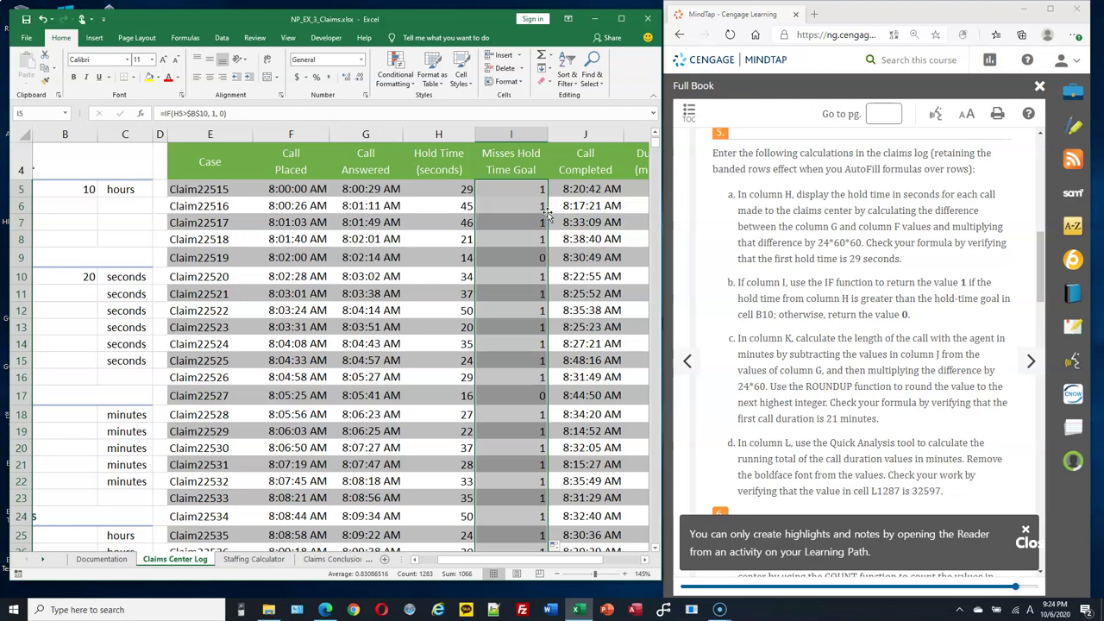
left_click(541, 221)
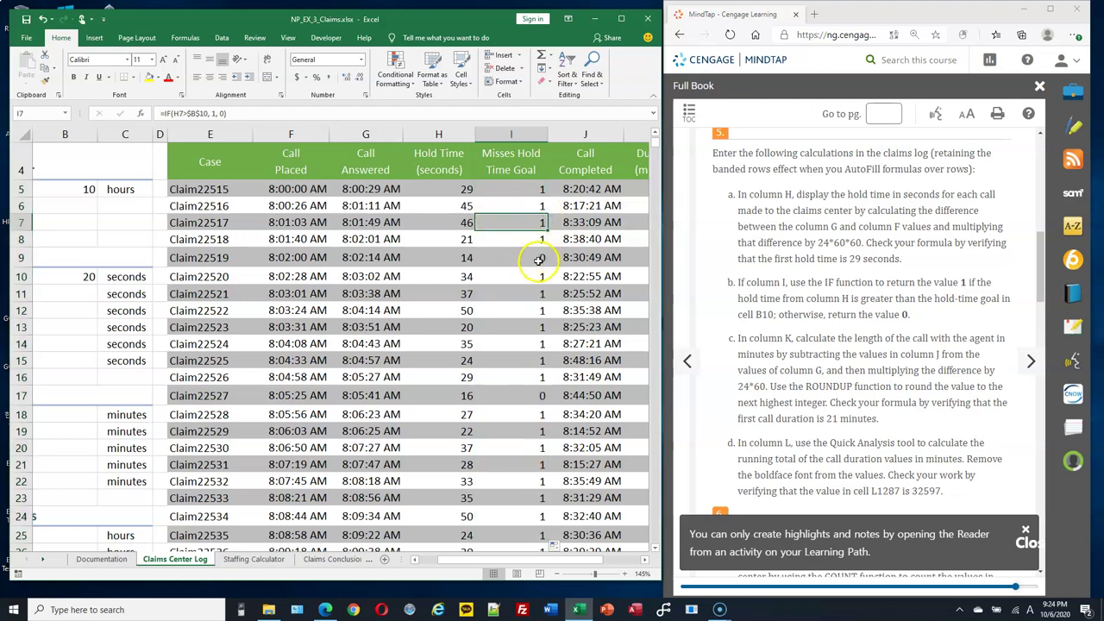
double_click(460, 258)
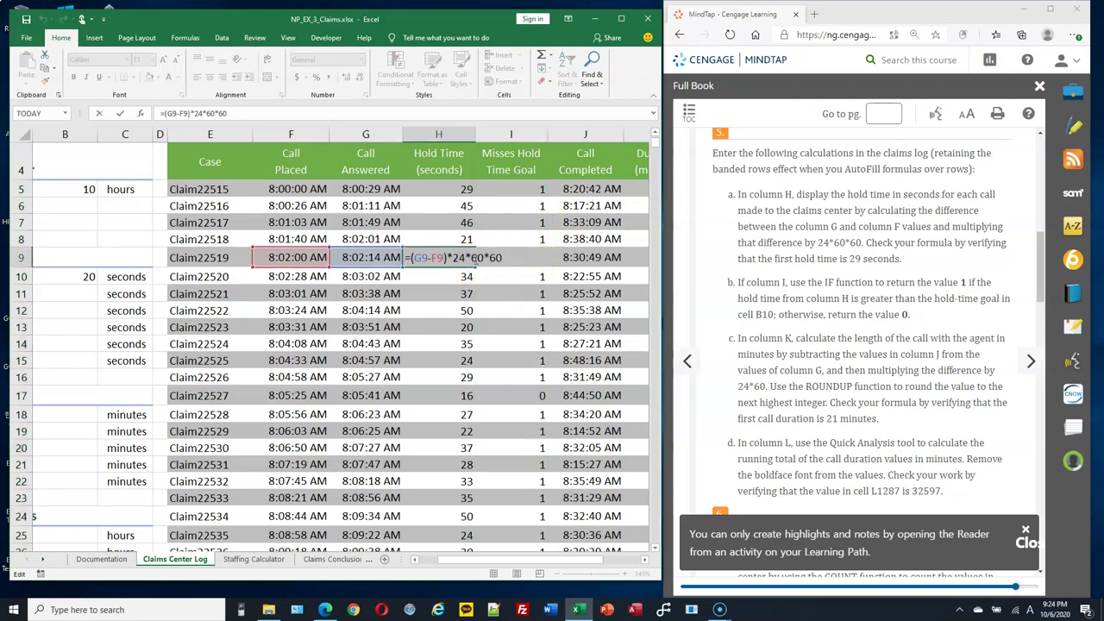
key("Escape")
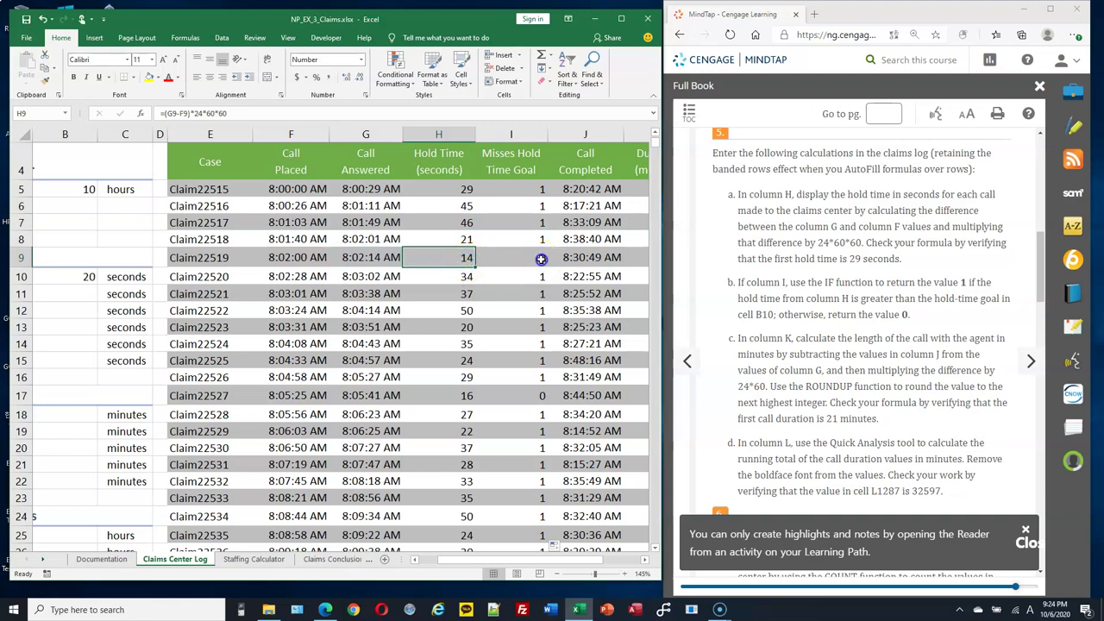
left_click_drag(465, 276, 475, 374)
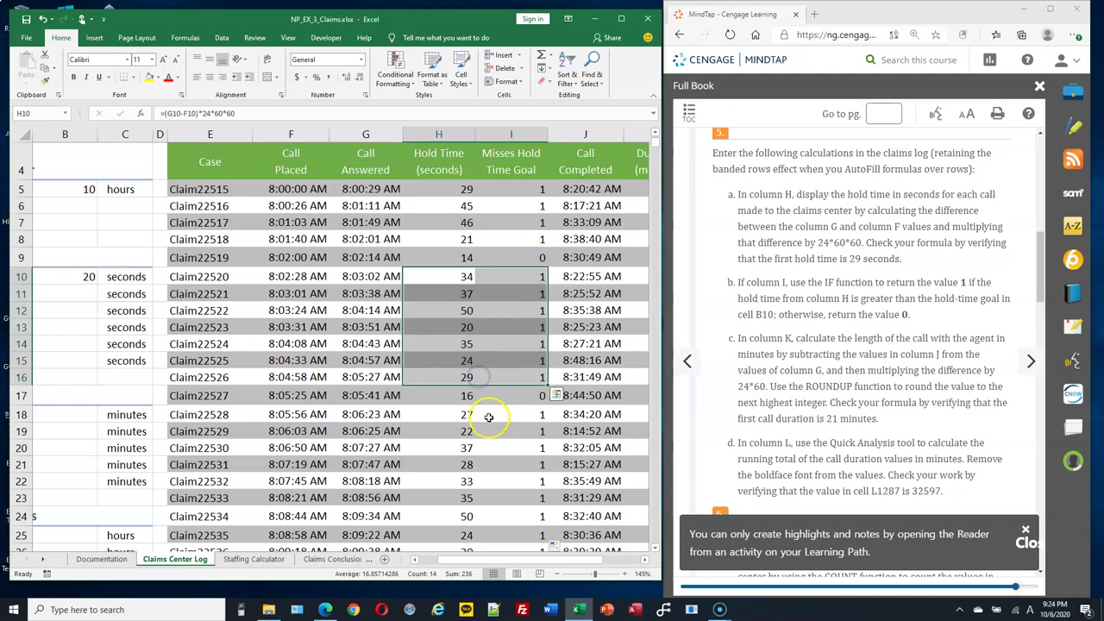
left_click(473, 396)
left_click(537, 396)
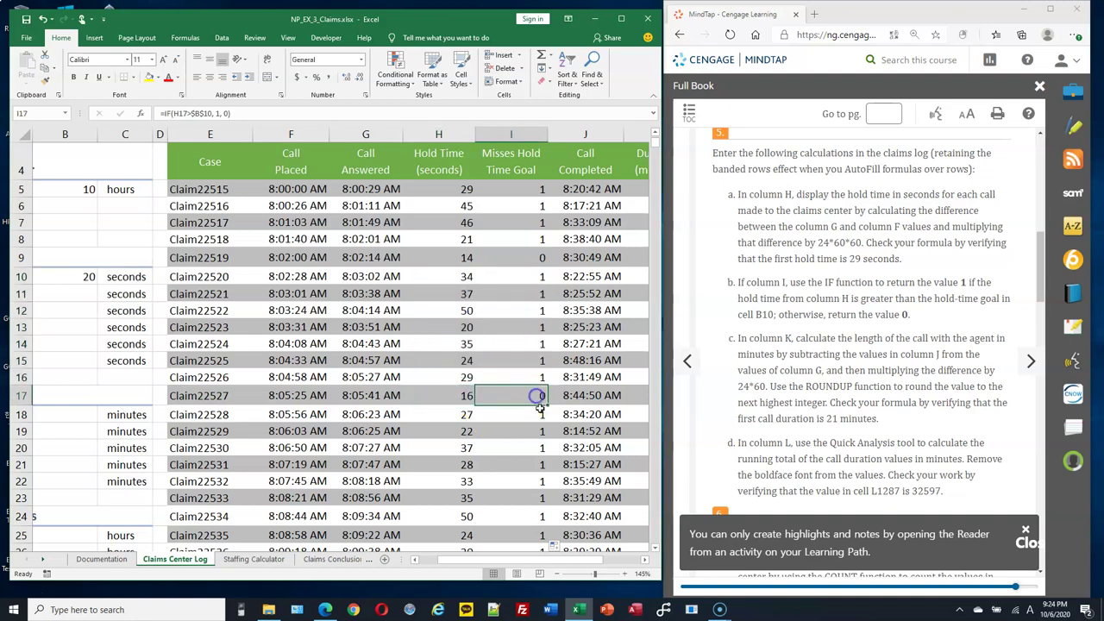
scroll(540, 410, "down", 8)
scroll(541, 385, "up", 9)
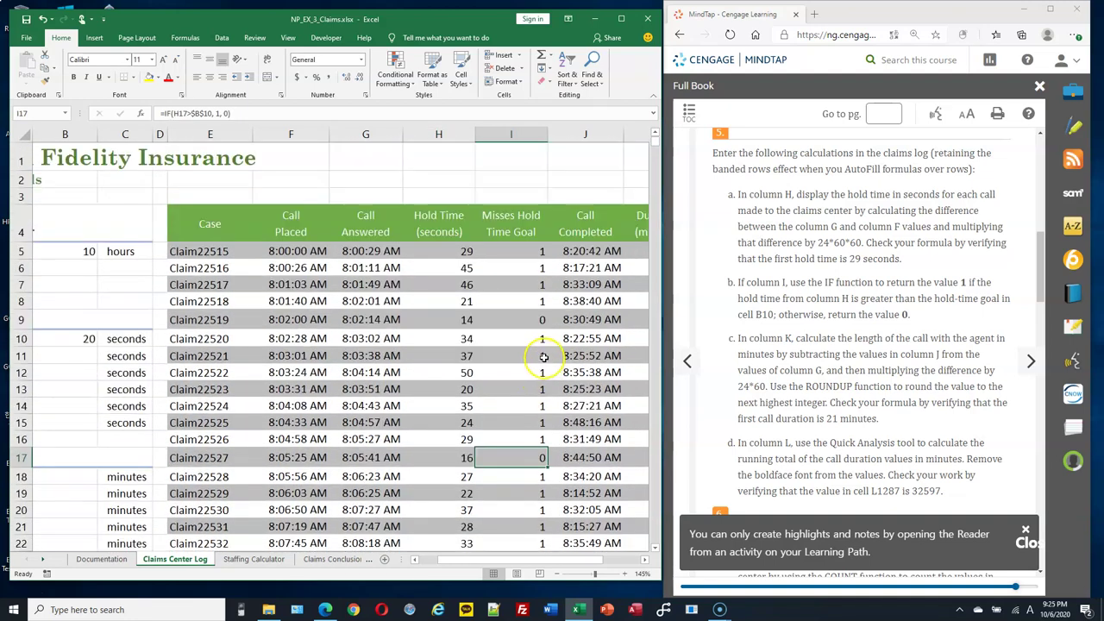
left_click(765, 321)
scroll(762, 335, "down", 3)
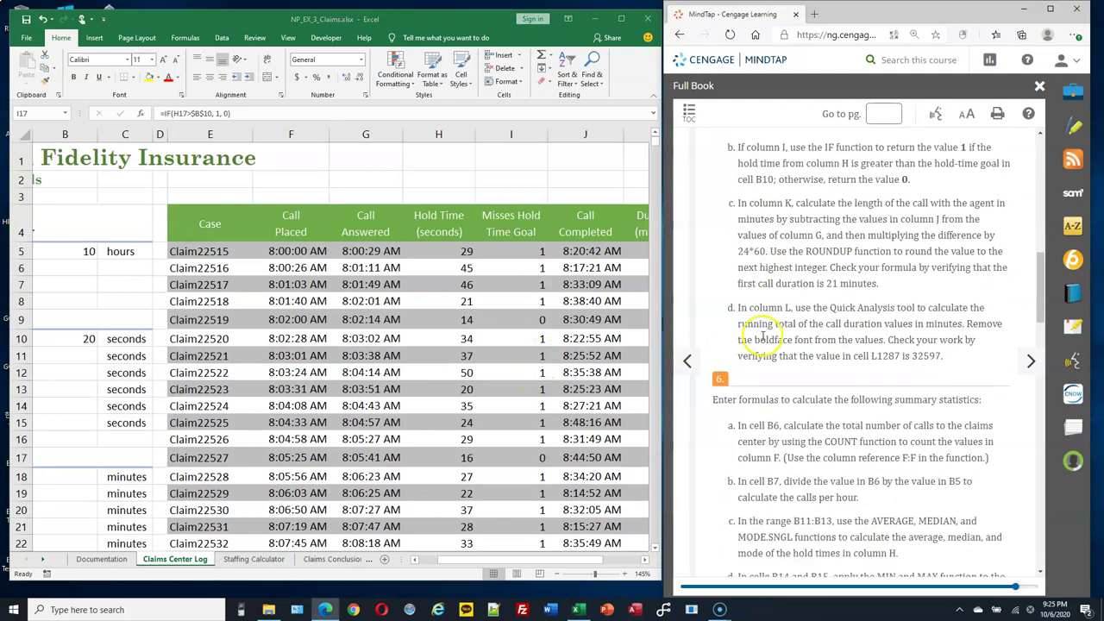
key("alt+Tab")
key("F2")
key("Escape")
left_click(531, 273)
key("F2")
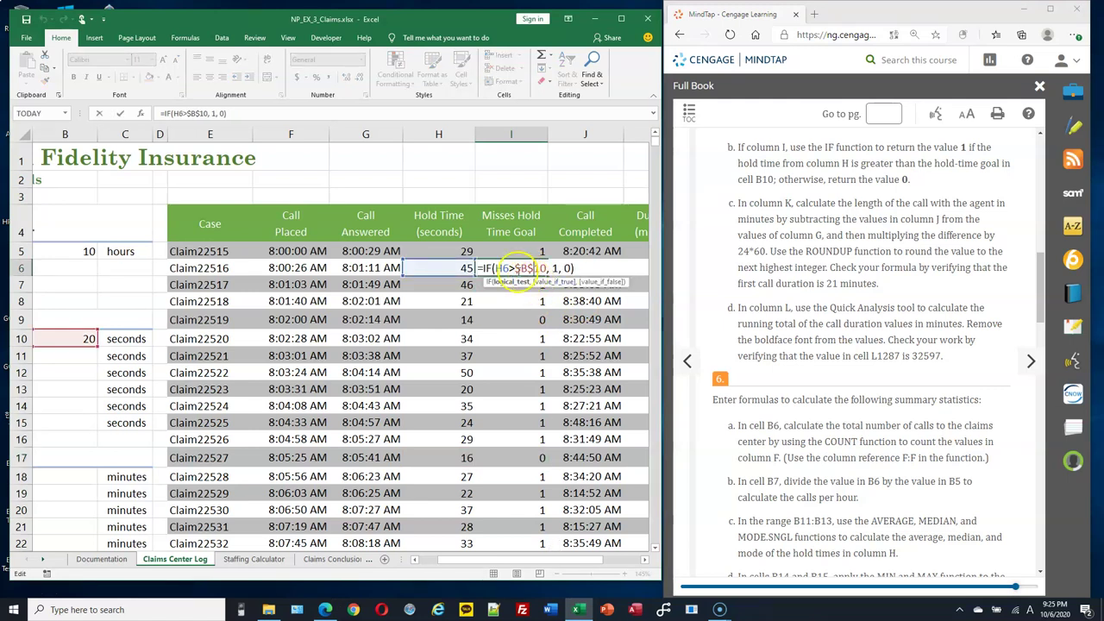
left_click_drag(515, 269, 546, 268)
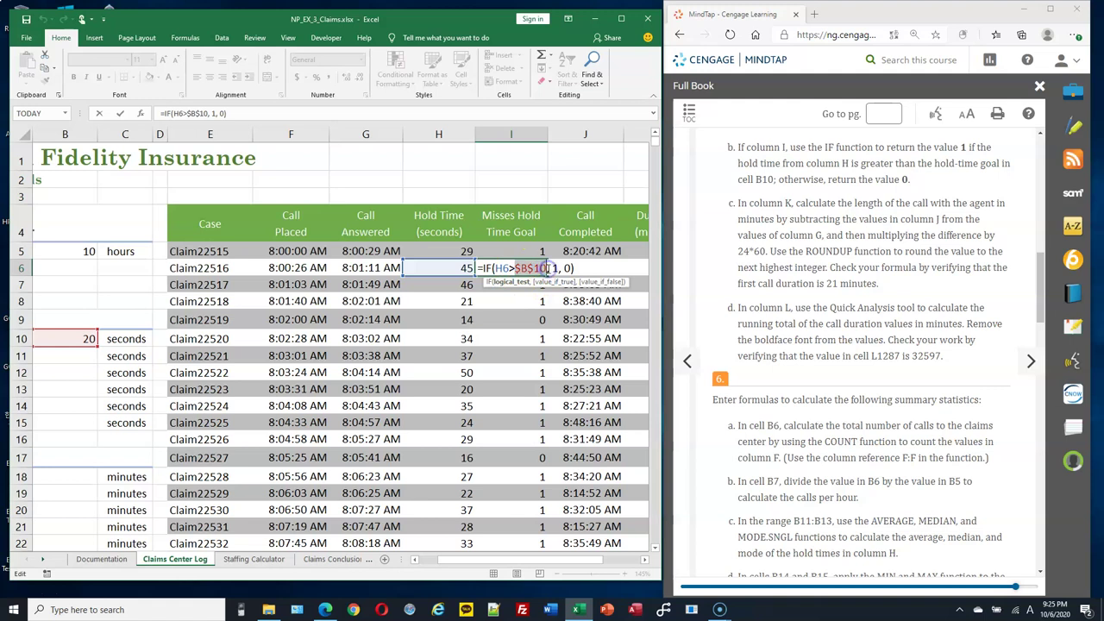
double_click(506, 268)
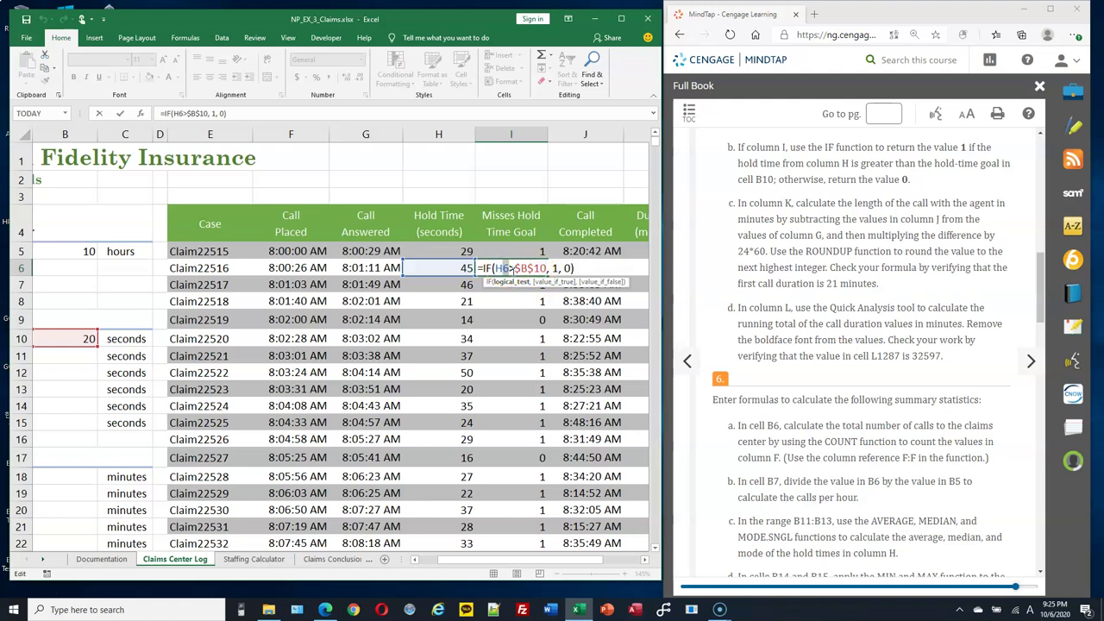
key("Escape")
left_click(515, 288)
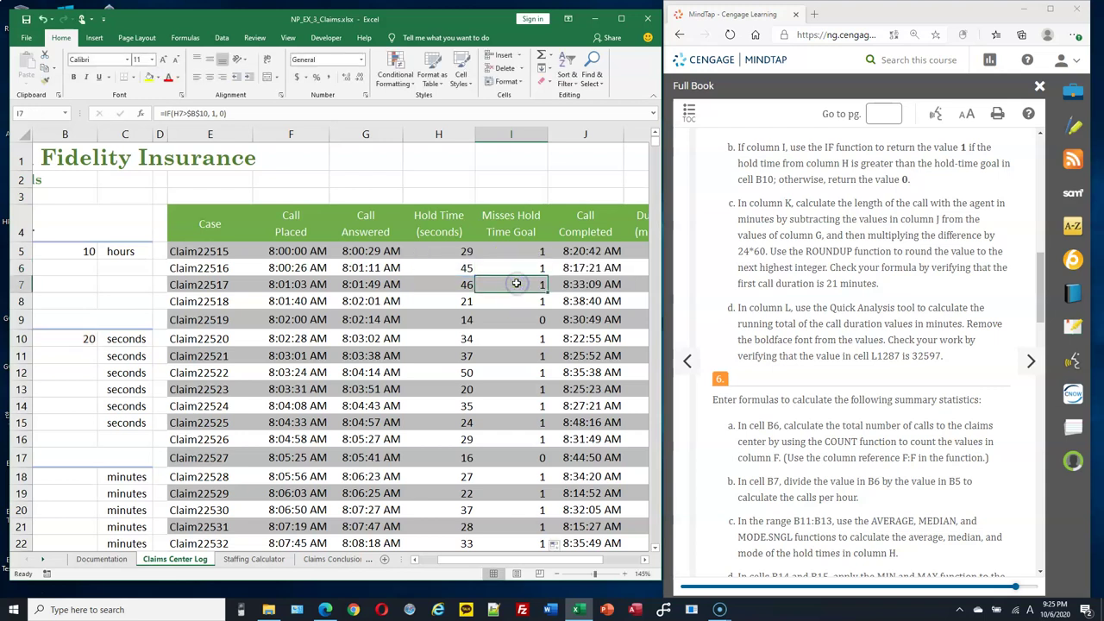
double_click(515, 287)
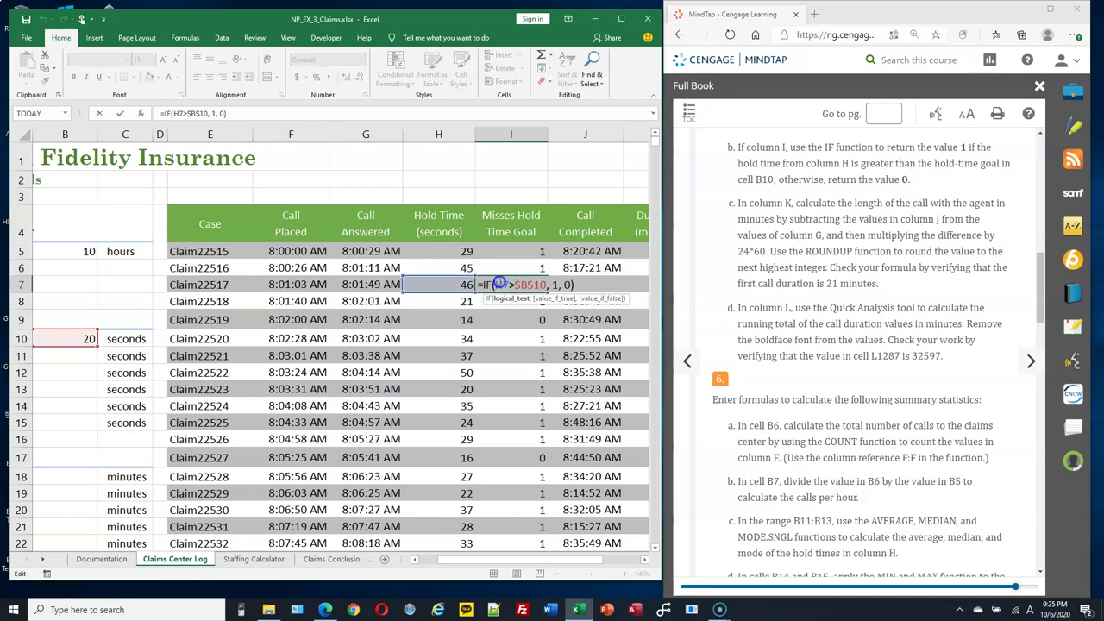
left_click_drag(516, 285, 547, 286)
key("Return")
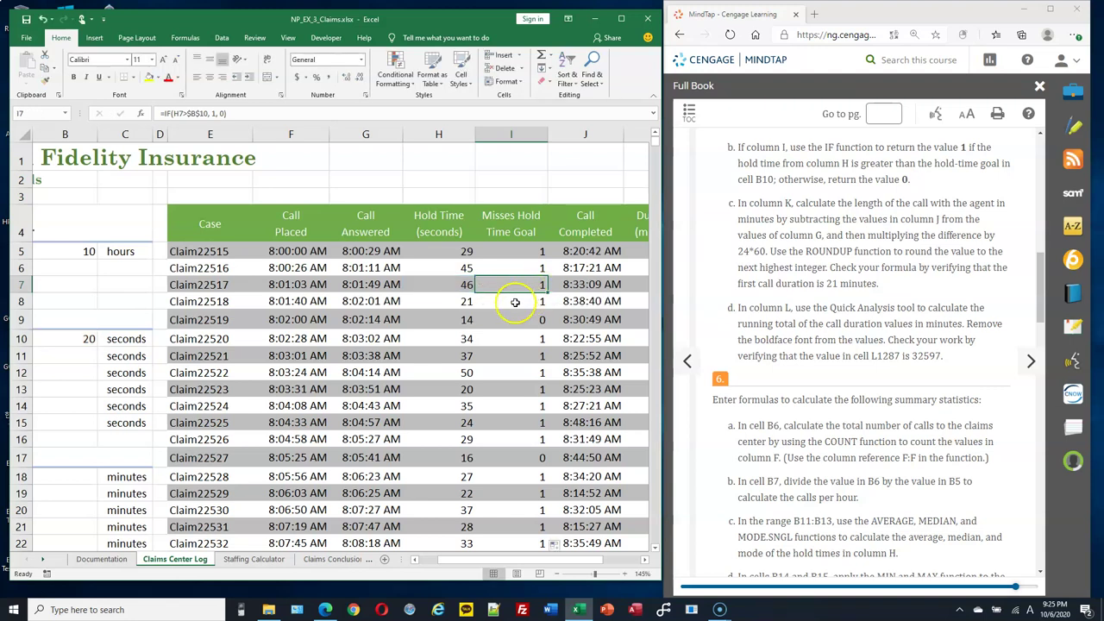
double_click(509, 301)
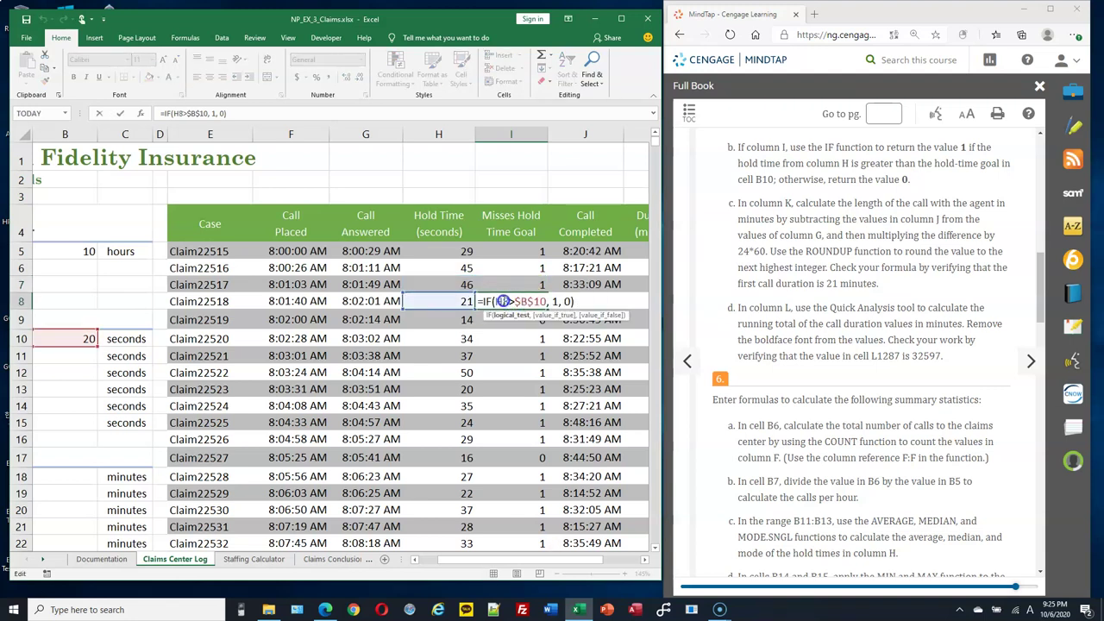
key("Return")
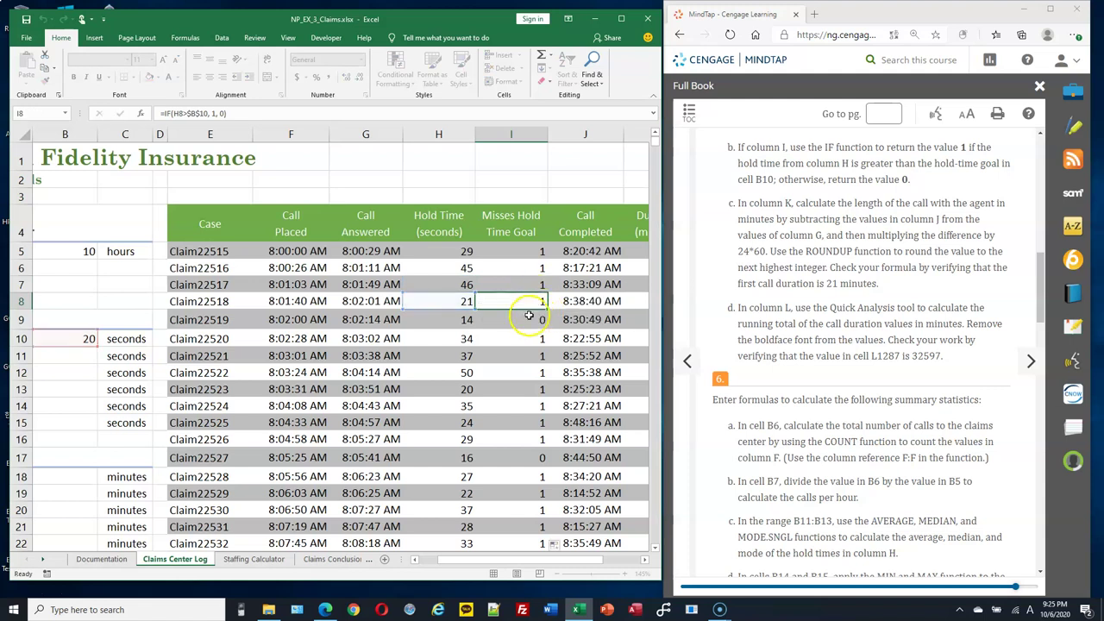
double_click(523, 319)
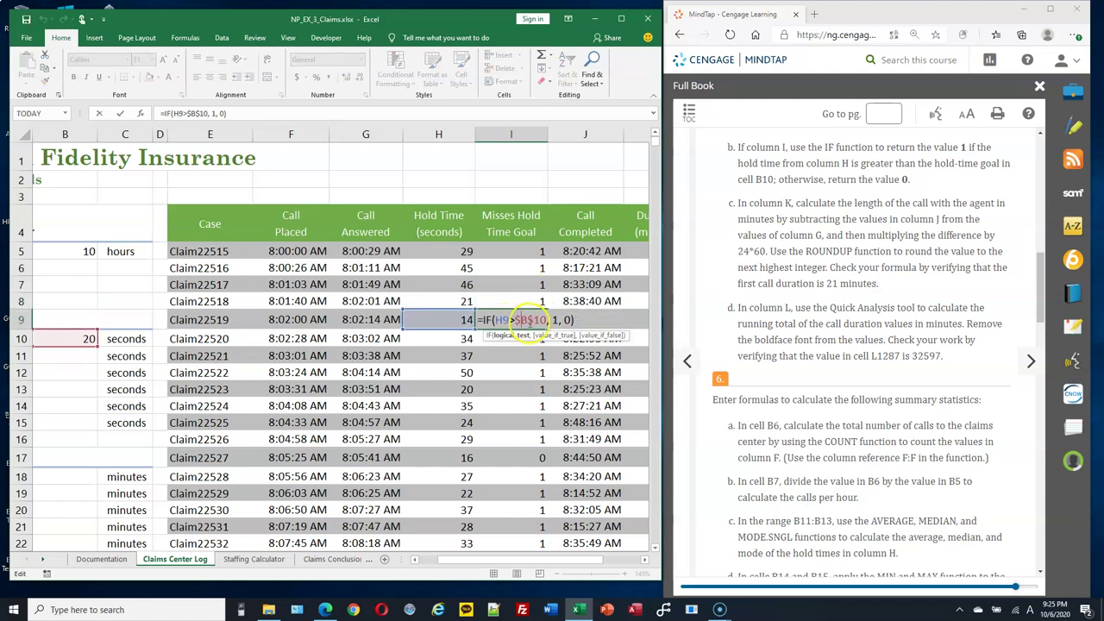
left_click_drag(515, 319, 537, 316)
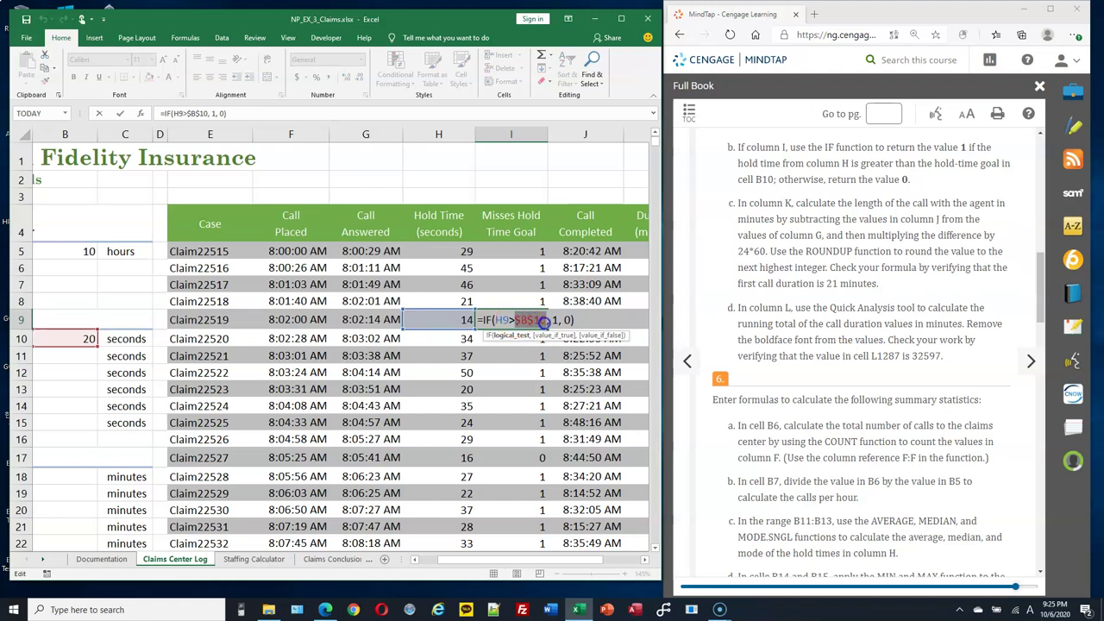
key("Escape")
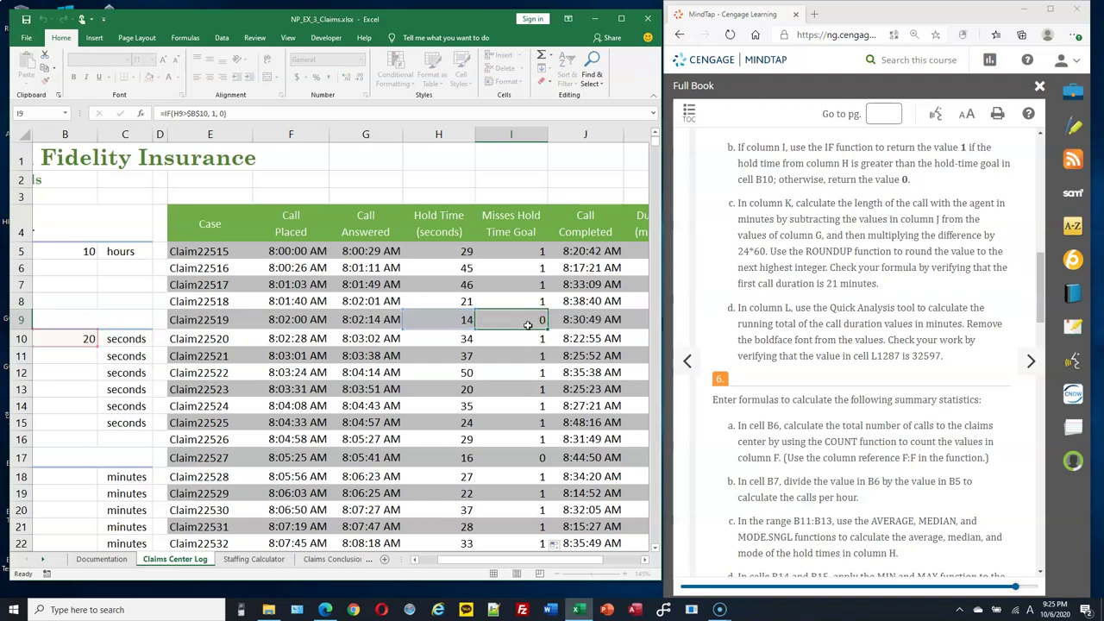
double_click(531, 322)
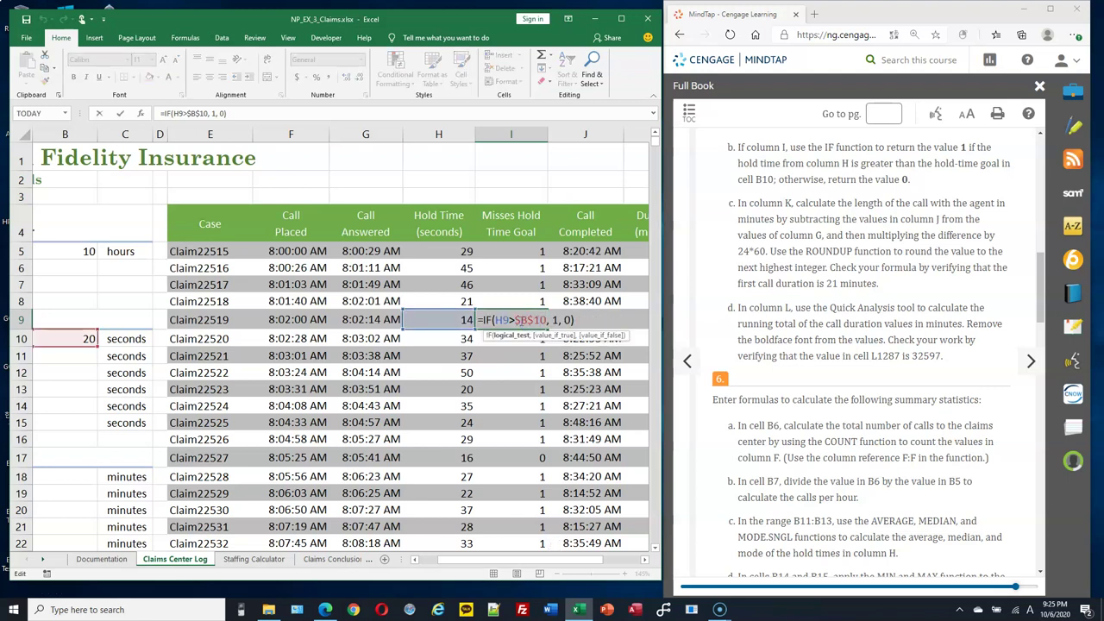
key("Escape")
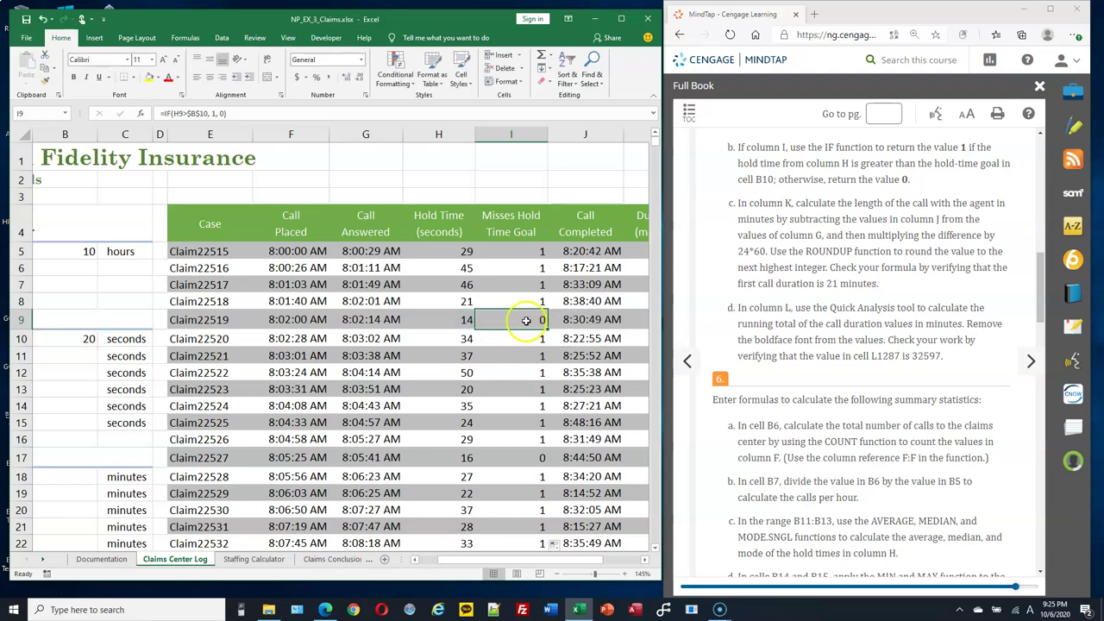
double_click(527, 321)
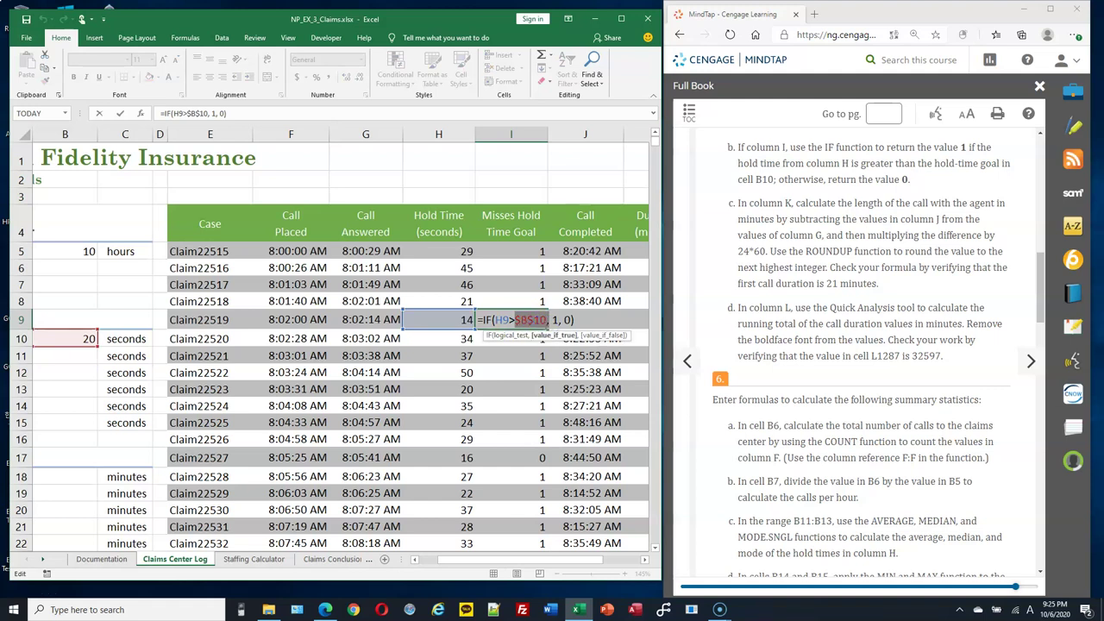
key("Escape")
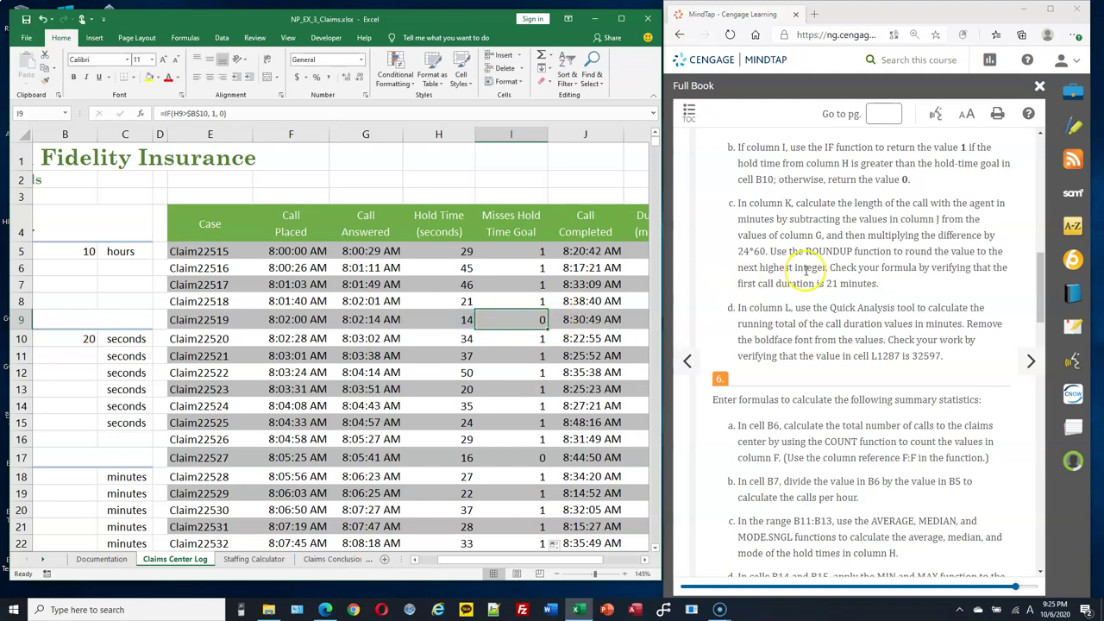
scroll(777, 267, "down", 1)
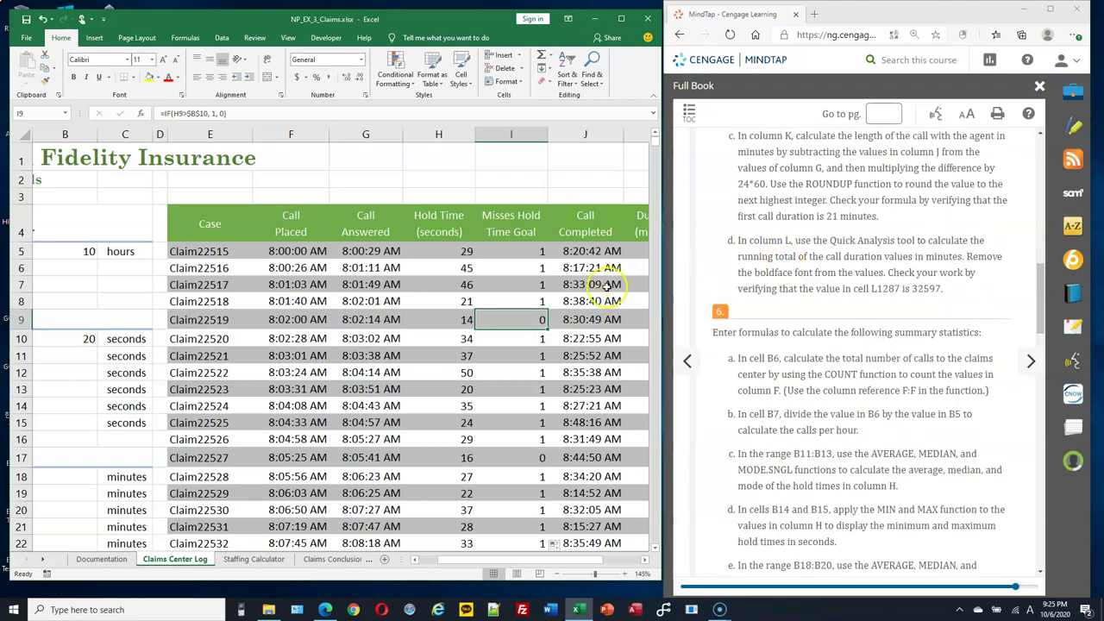
double_click(538, 323)
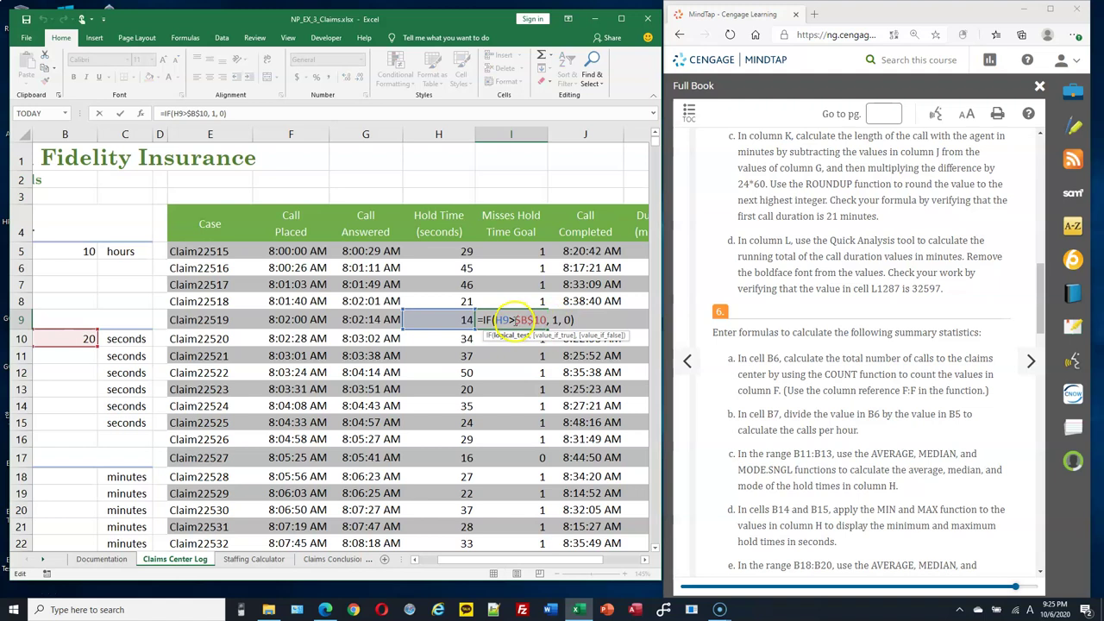
double_click(531, 320)
left_click(521, 320)
left_click(528, 319)
key("Delete")
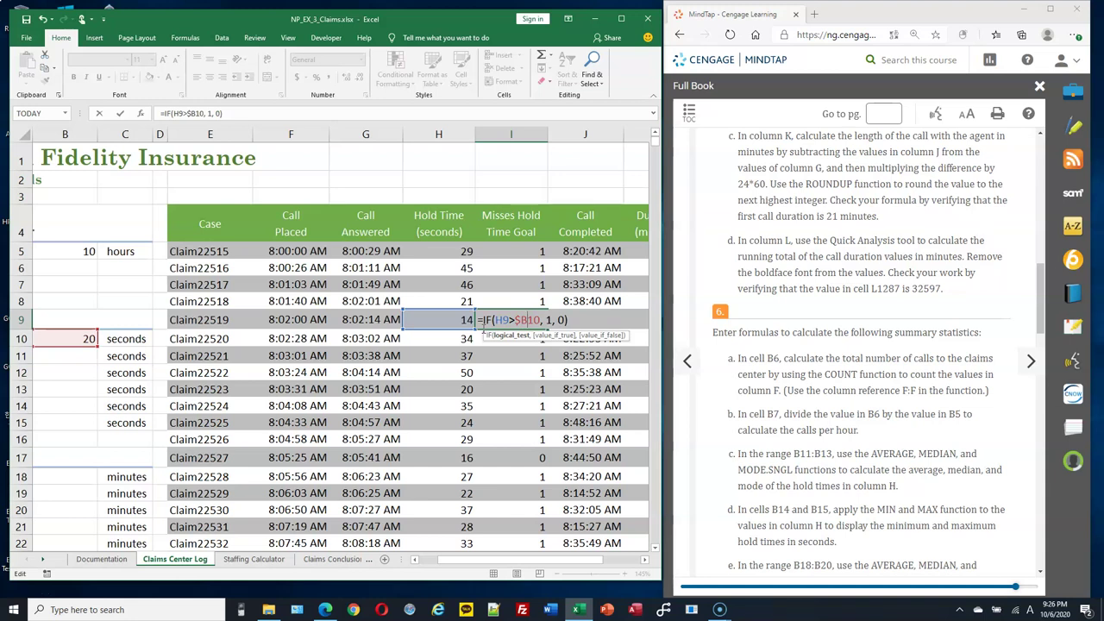
left_click(532, 320)
key("ctrl+Return")
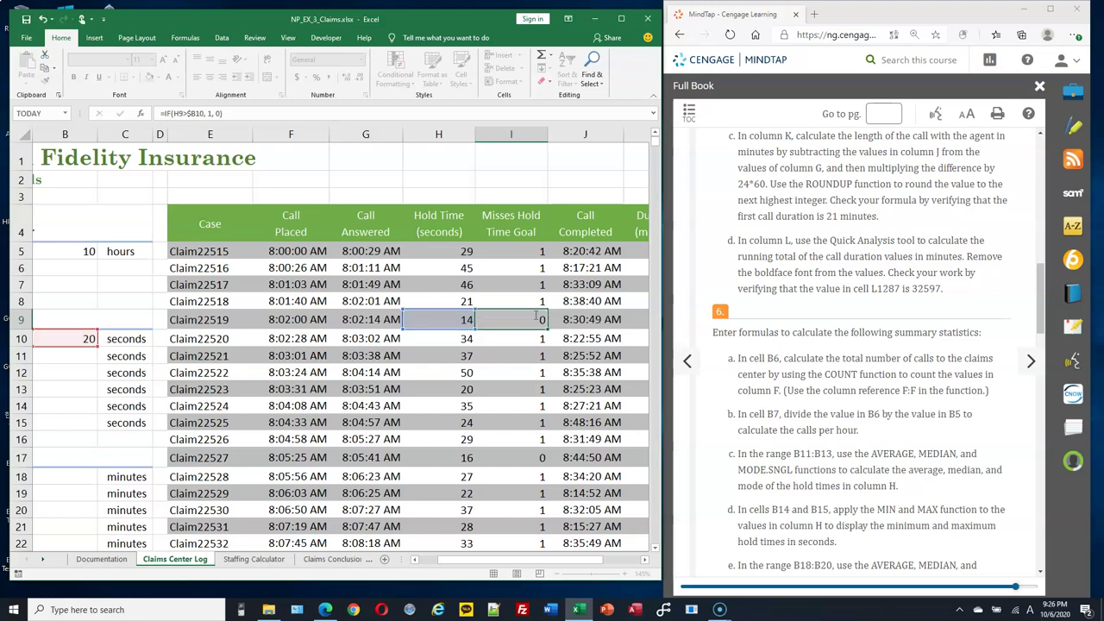
double_click(536, 316)
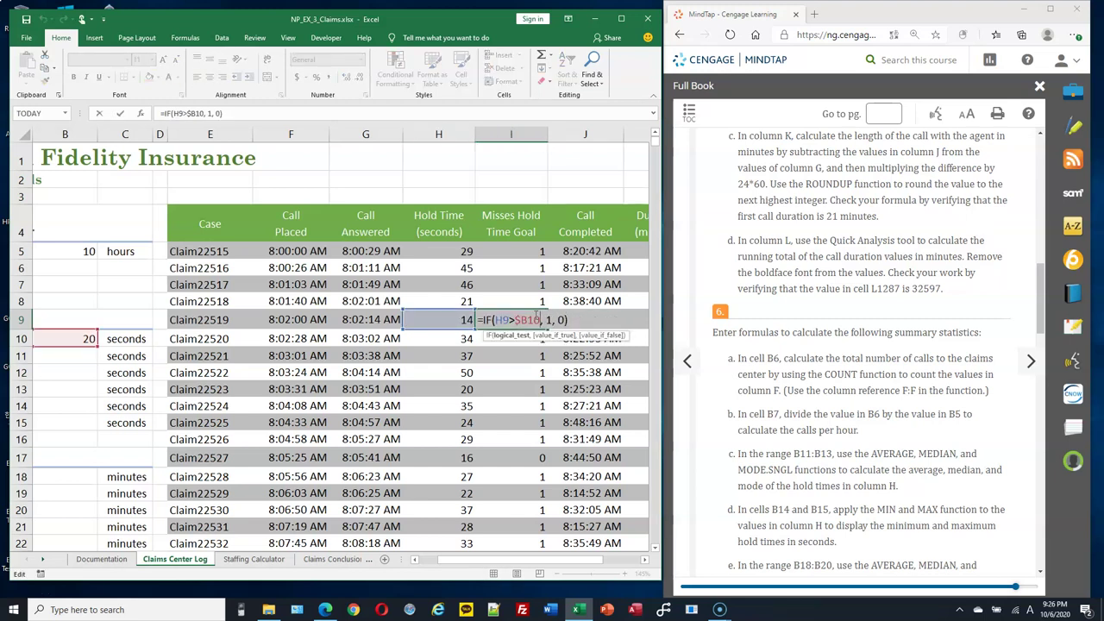
key("F4")
key("F4")
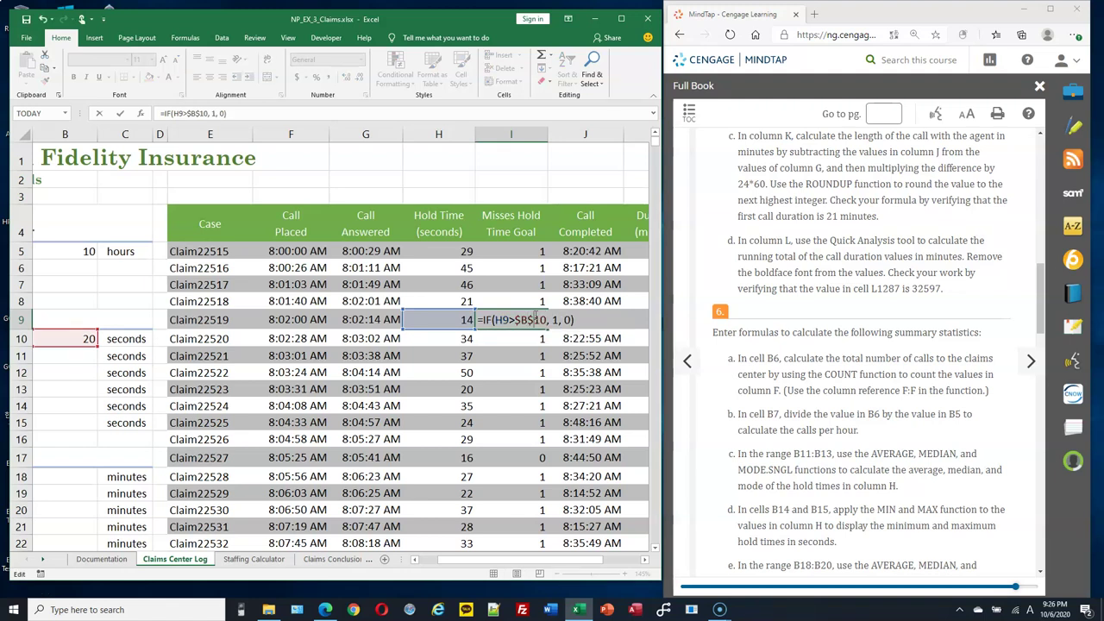
key("Return")
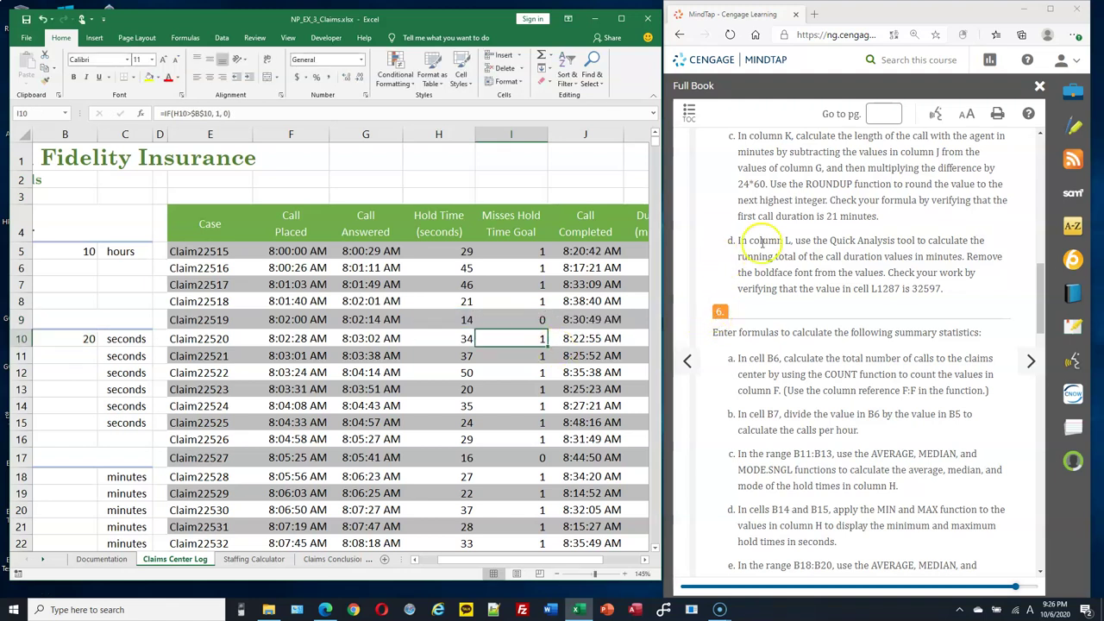
left_click_drag(499, 559, 561, 565)
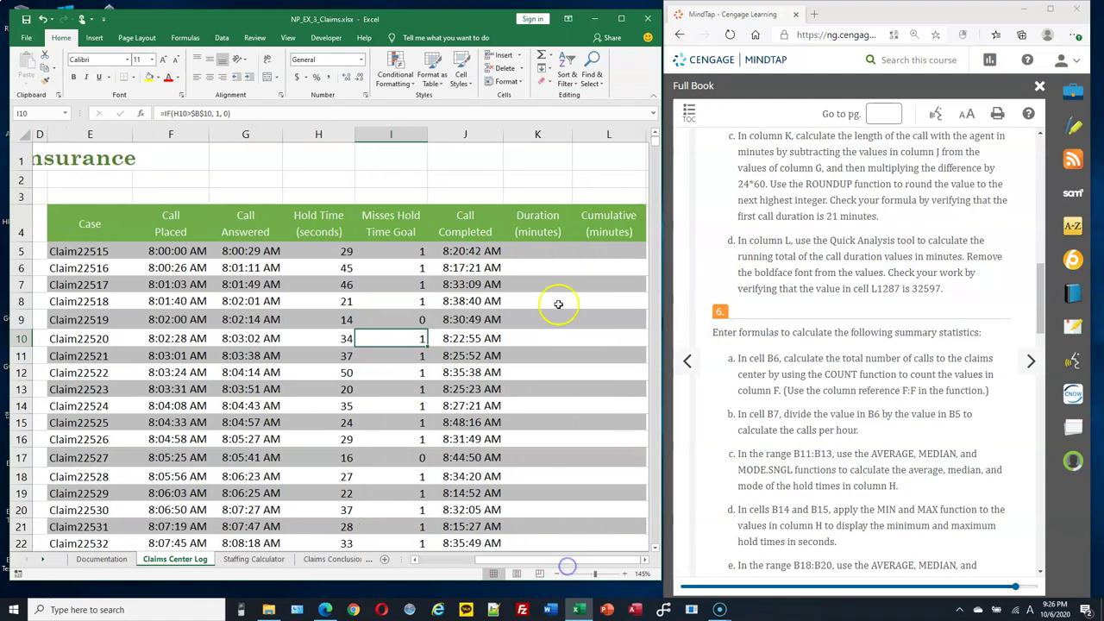
left_click(604, 251)
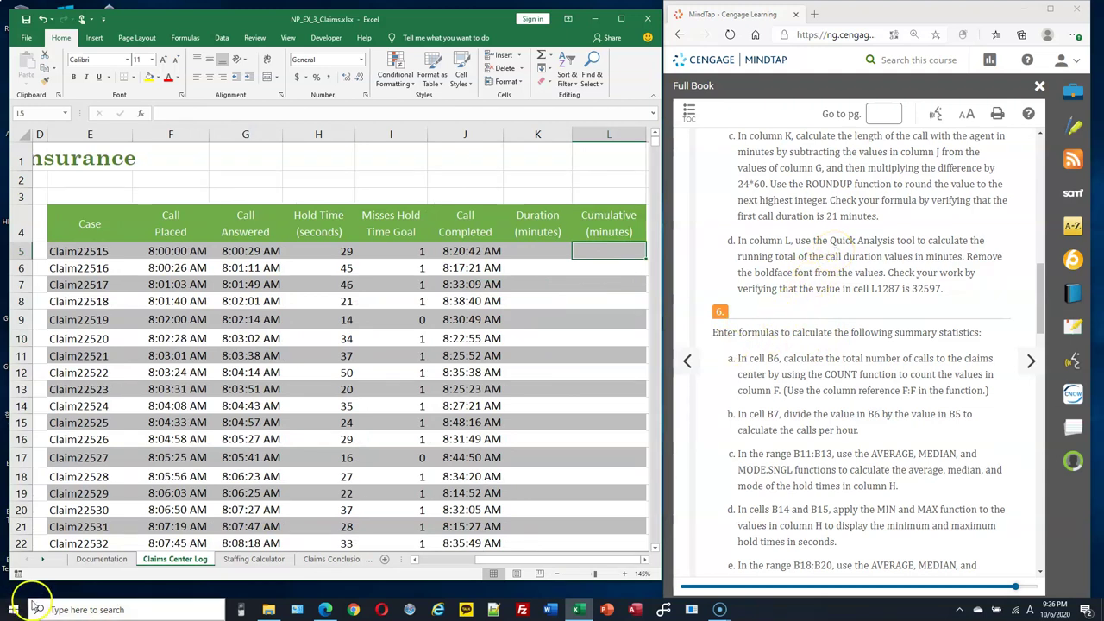
scroll(740, 209, "up", 1)
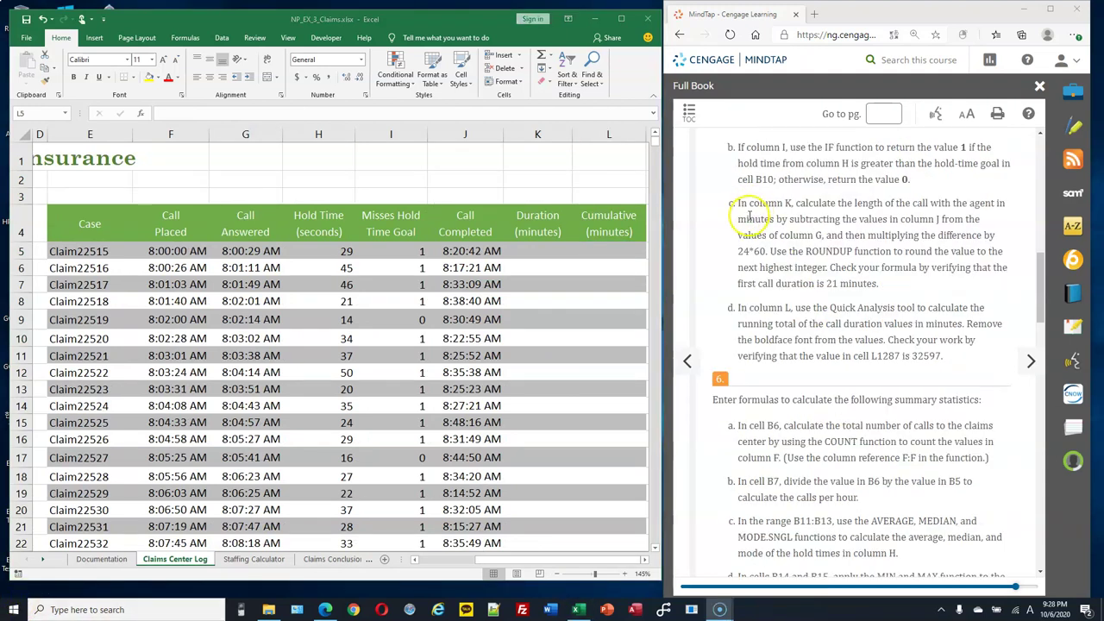
left_click(540, 251)
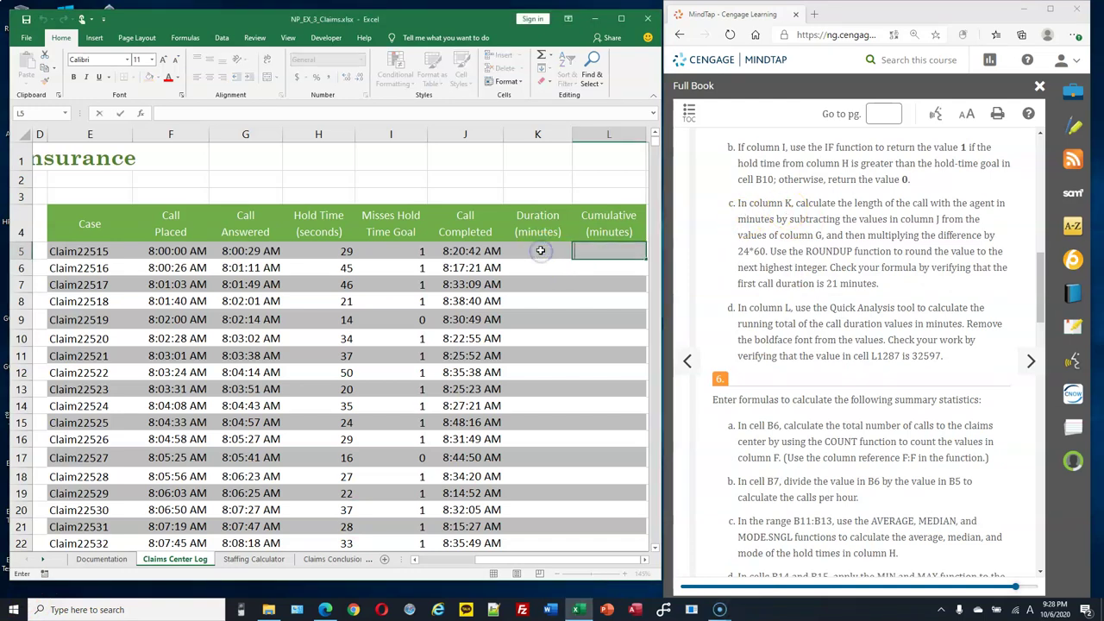
left_click(541, 250)
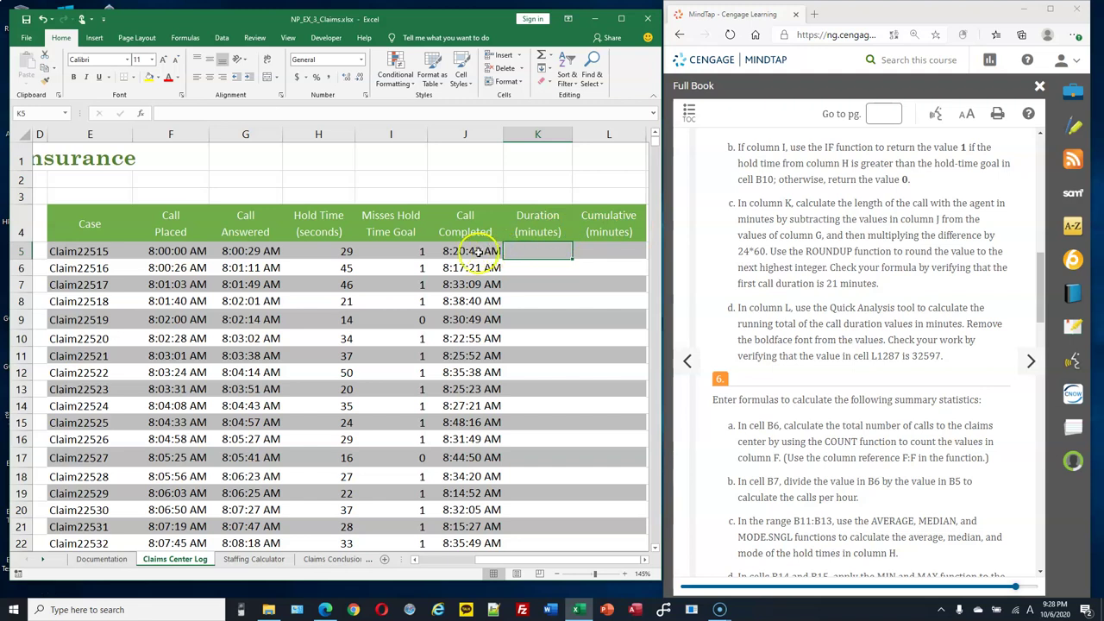
left_click(938, 219)
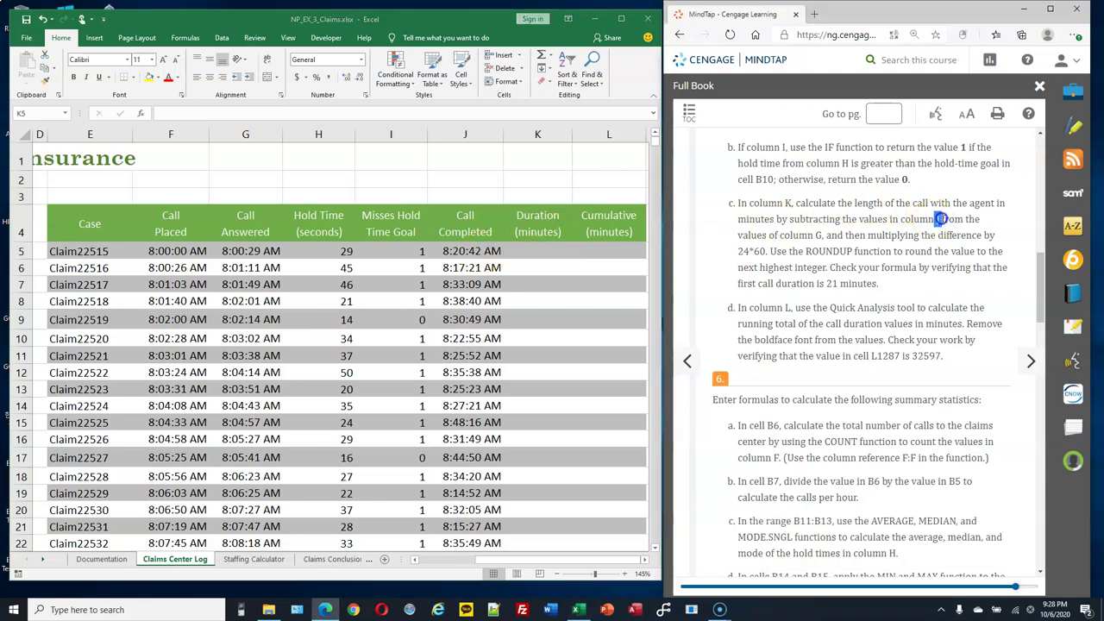
left_click(940, 219)
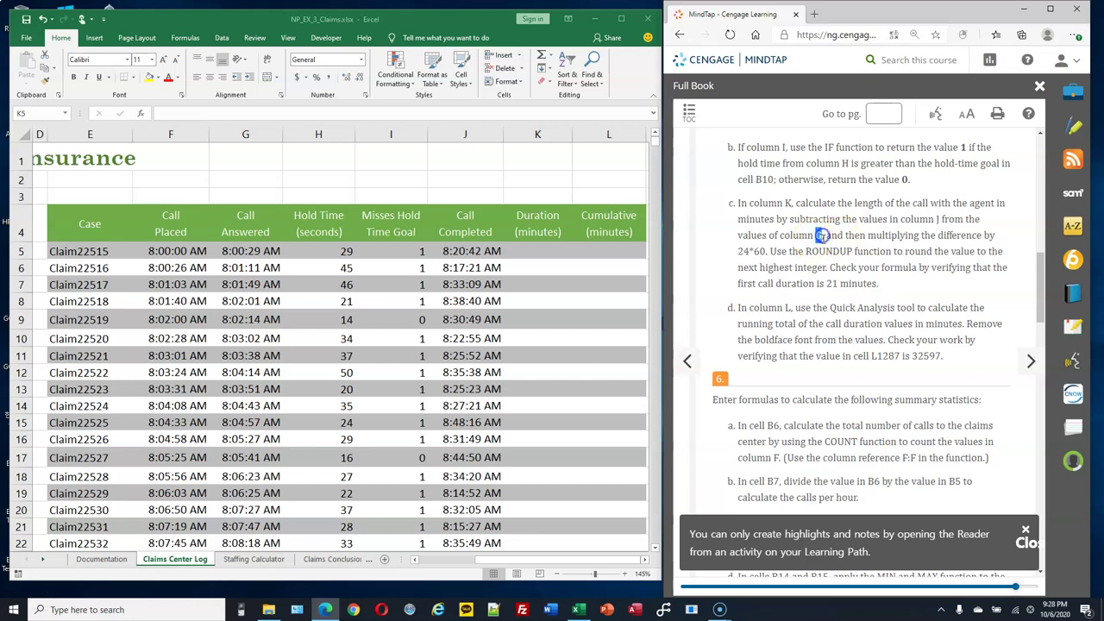
left_click(540, 251)
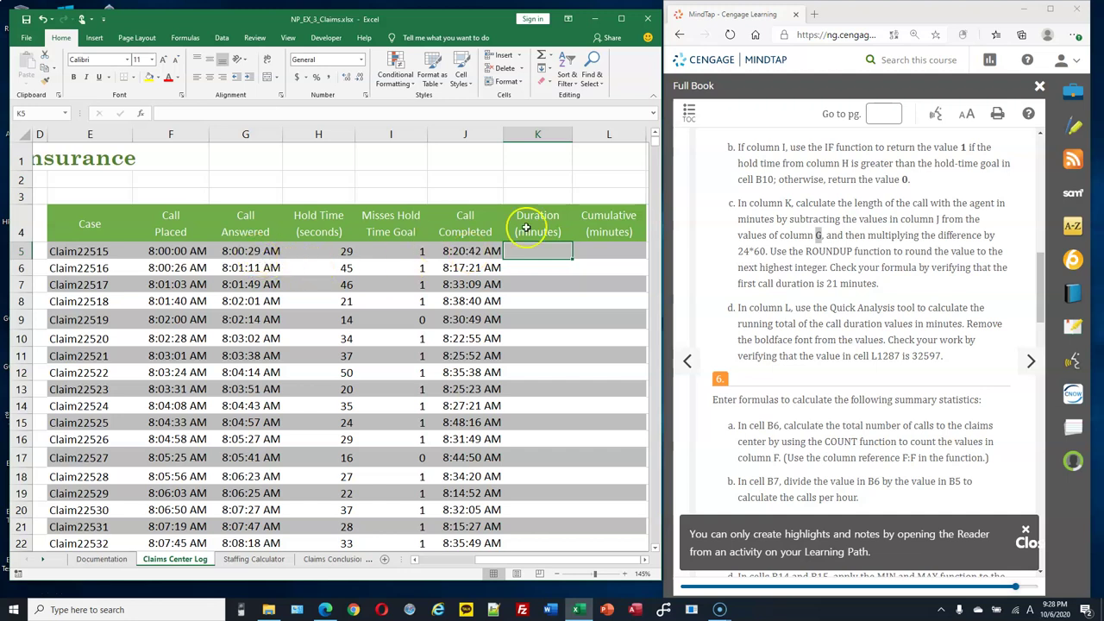
Enter =J5-G5 in K5.
type("=")
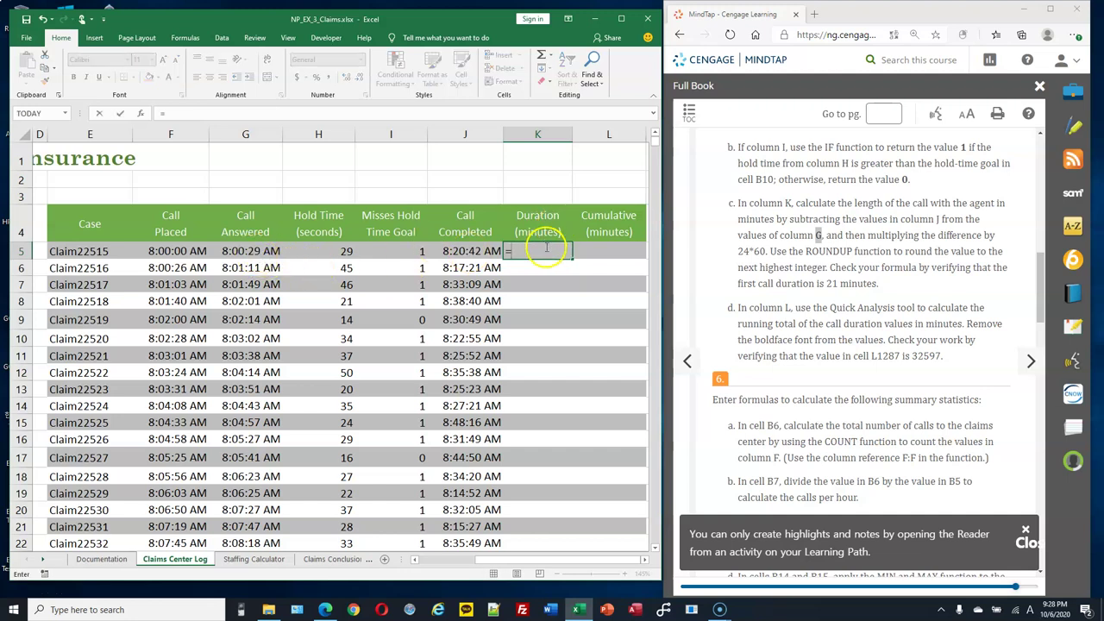
left_click(476, 254)
type("-")
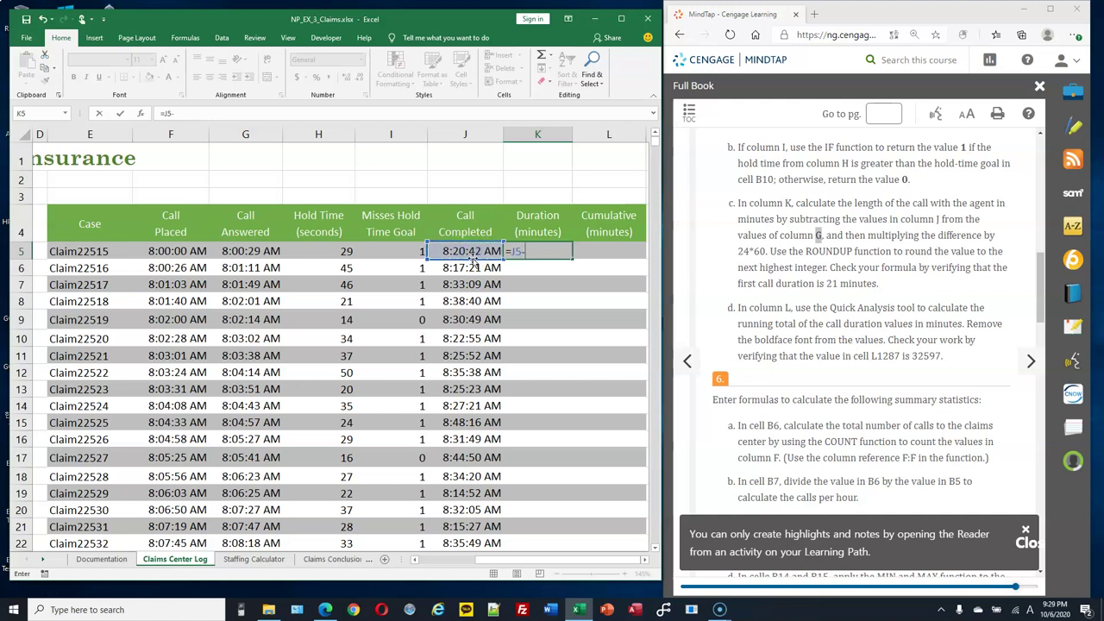
left_click(261, 251)
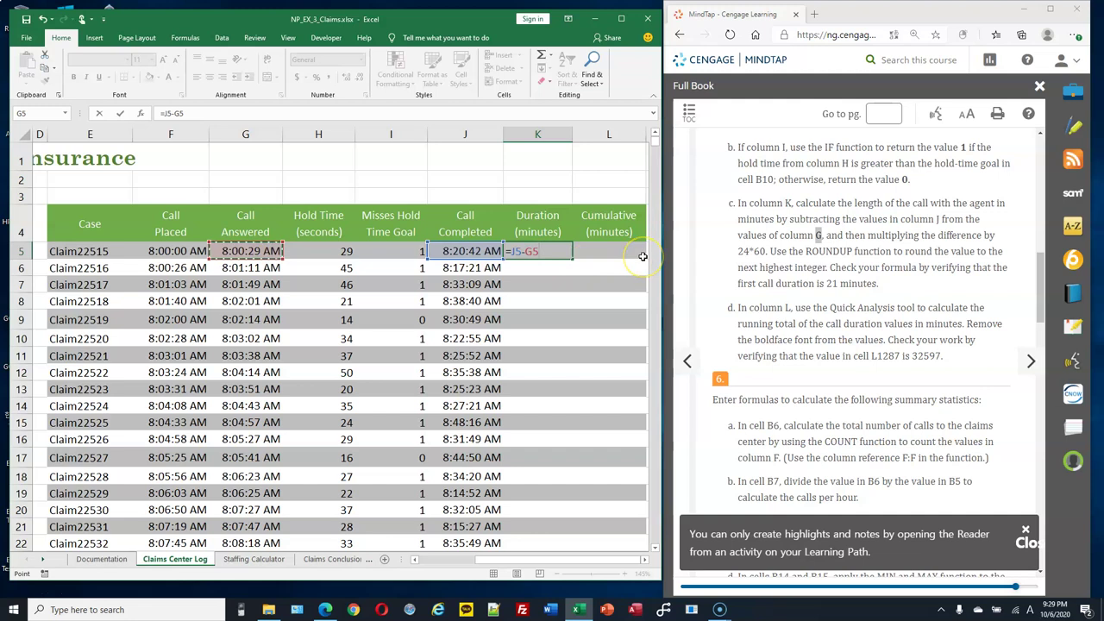
key("Return")
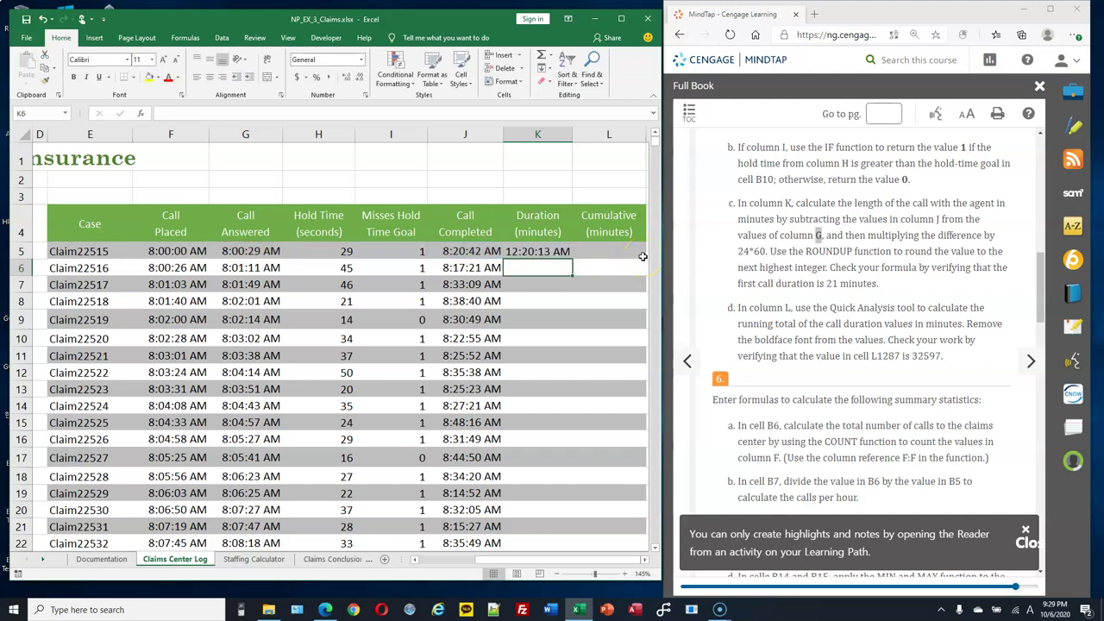
Change K5's formula to =(J5-G5)*24*60 to convert the difference to minutes.
left_click(565, 251)
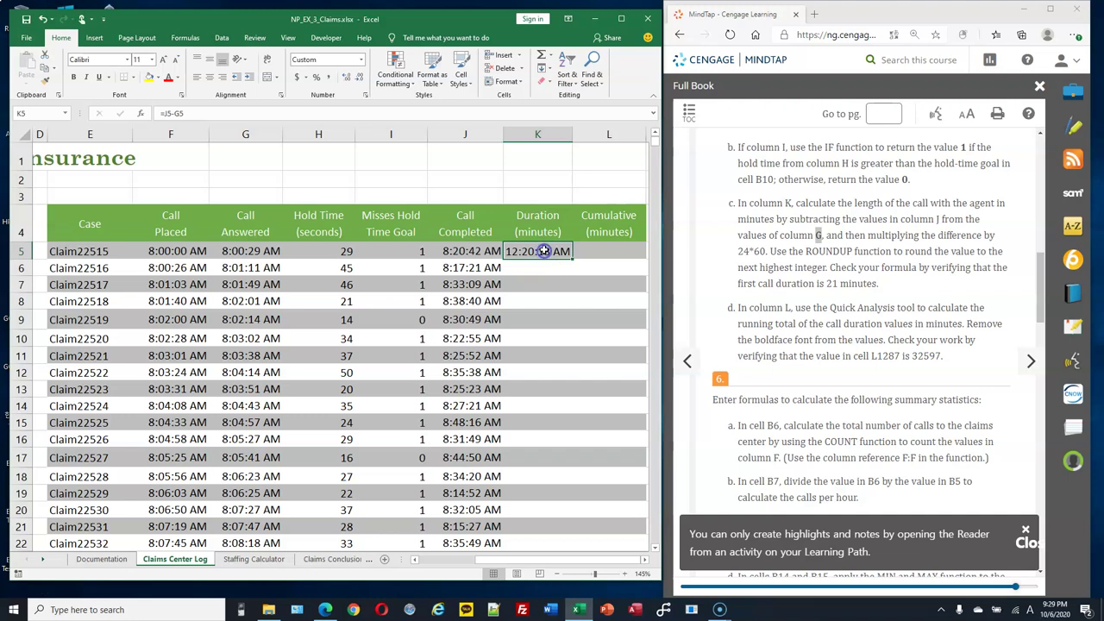
double_click(544, 251)
key("Left")
type("(")
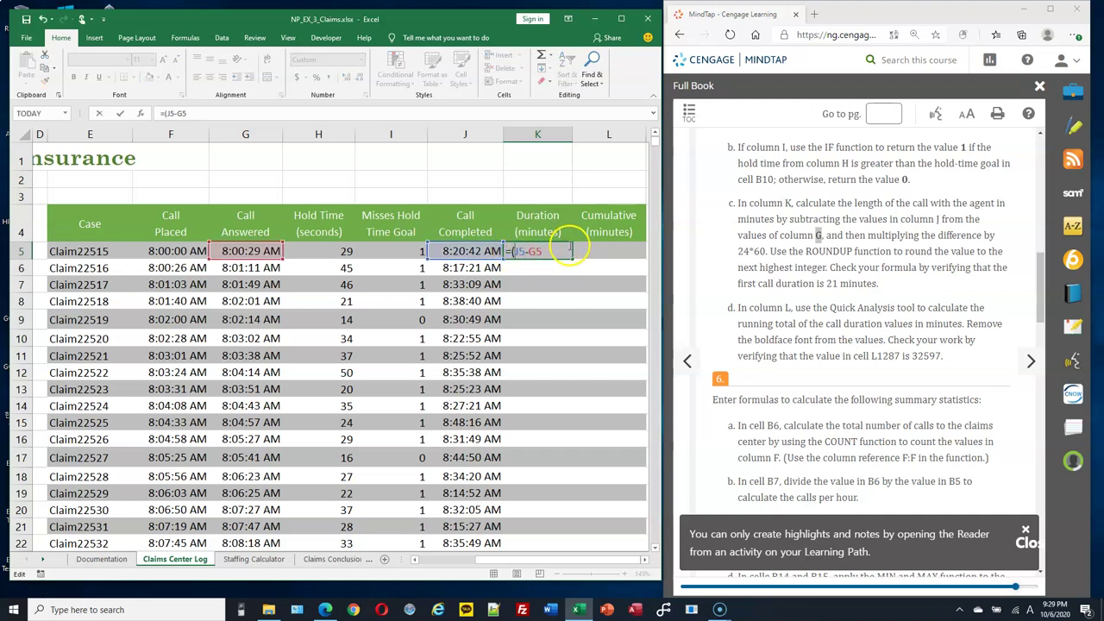
type(")")
type("*2")
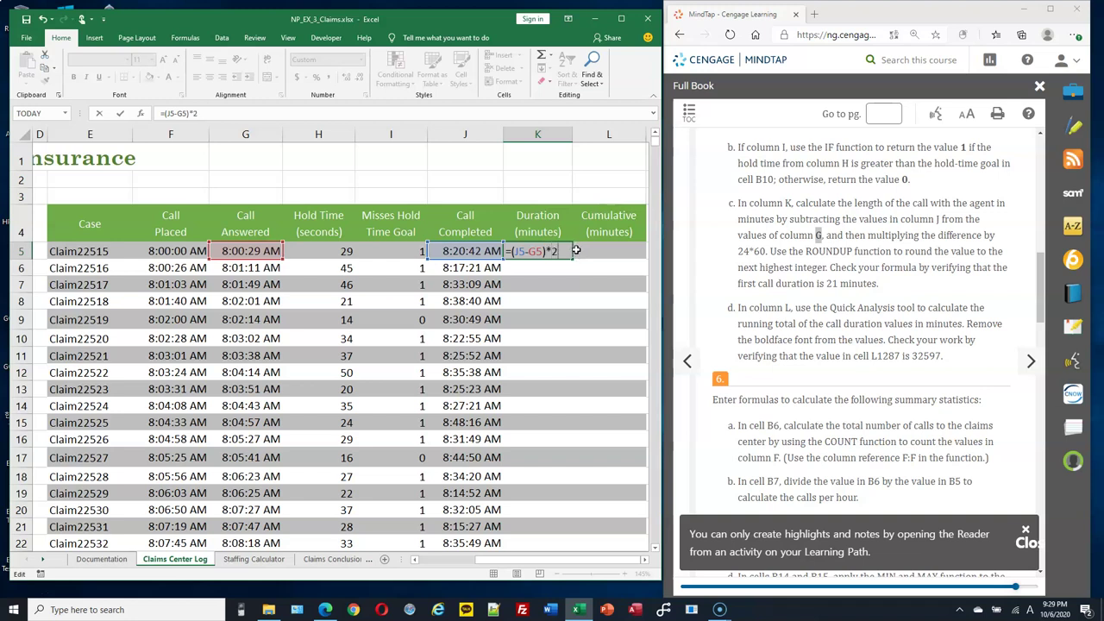
type("4*60")
key("Return")
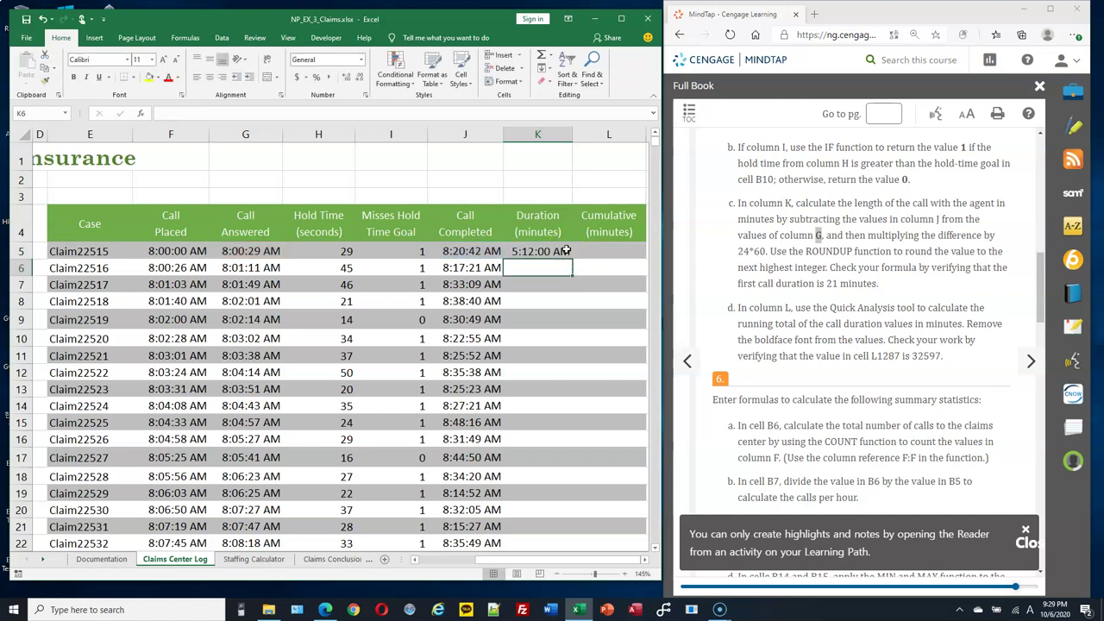
left_click(563, 251)
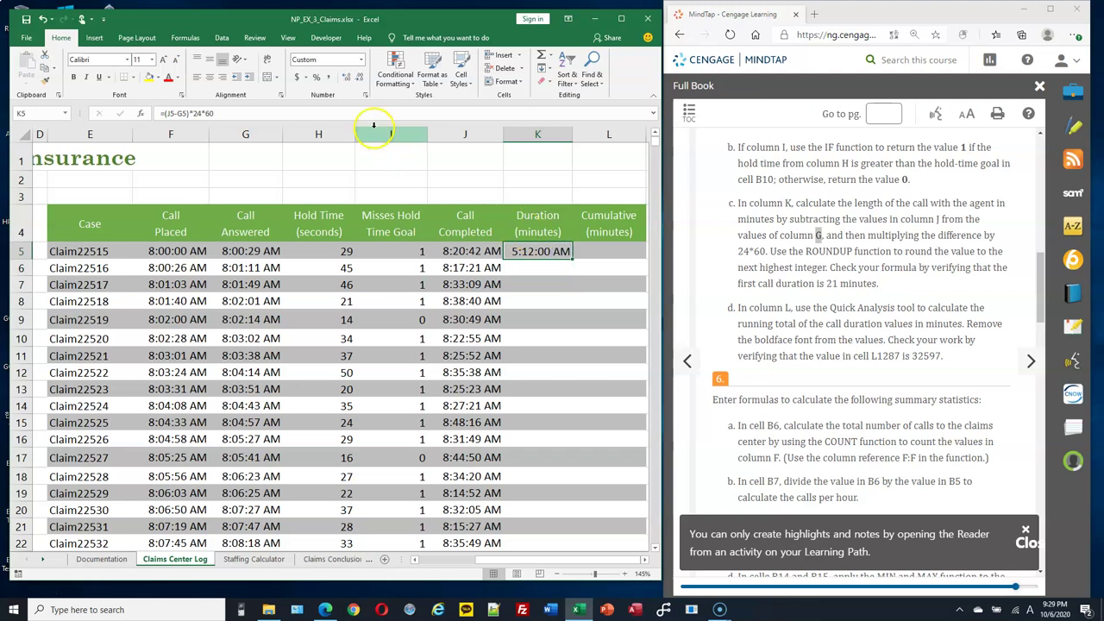
Format K5 as Number and wrap its formula as =ROUNDUP((J5-G5)*24*60,0).
left_click(360, 59)
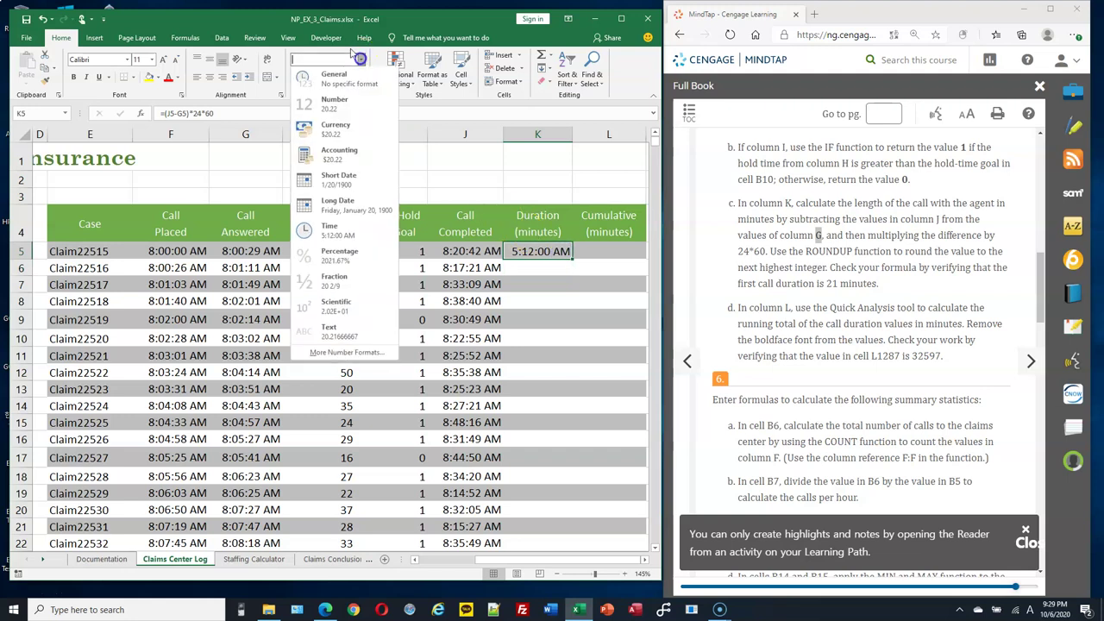
left_click(351, 104)
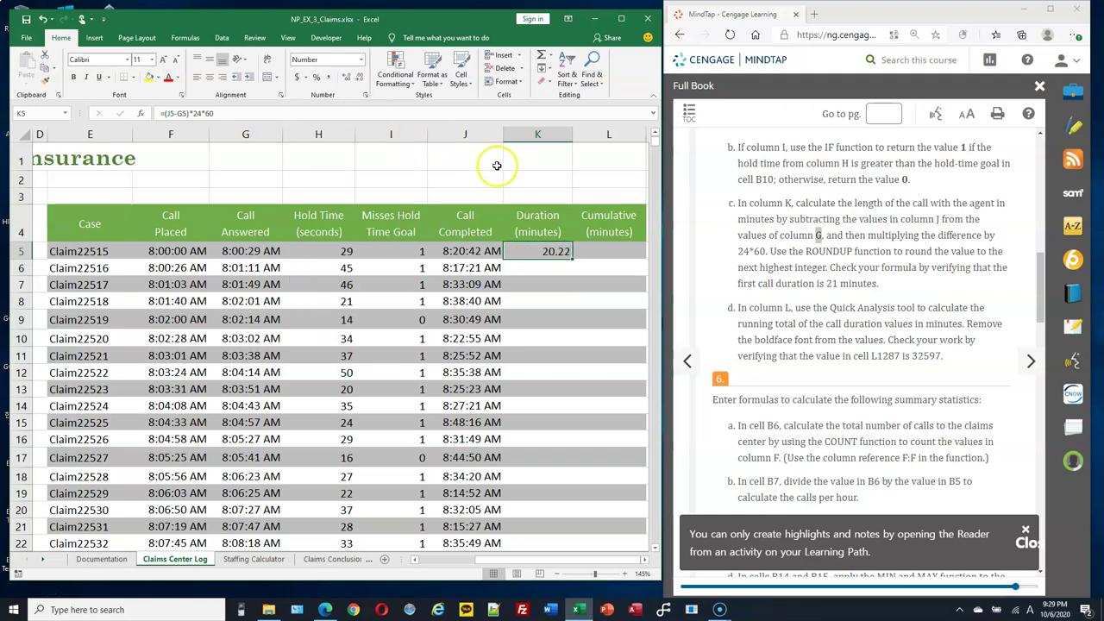
double_click(548, 252)
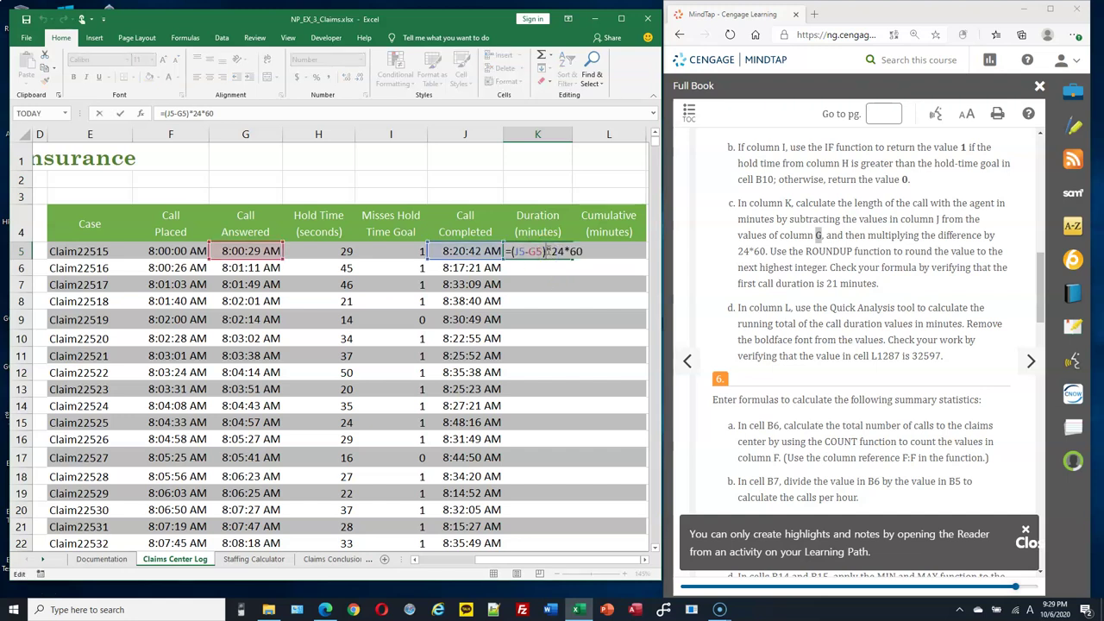
left_click_drag(547, 251, 511, 251)
type("ROUNDUP")
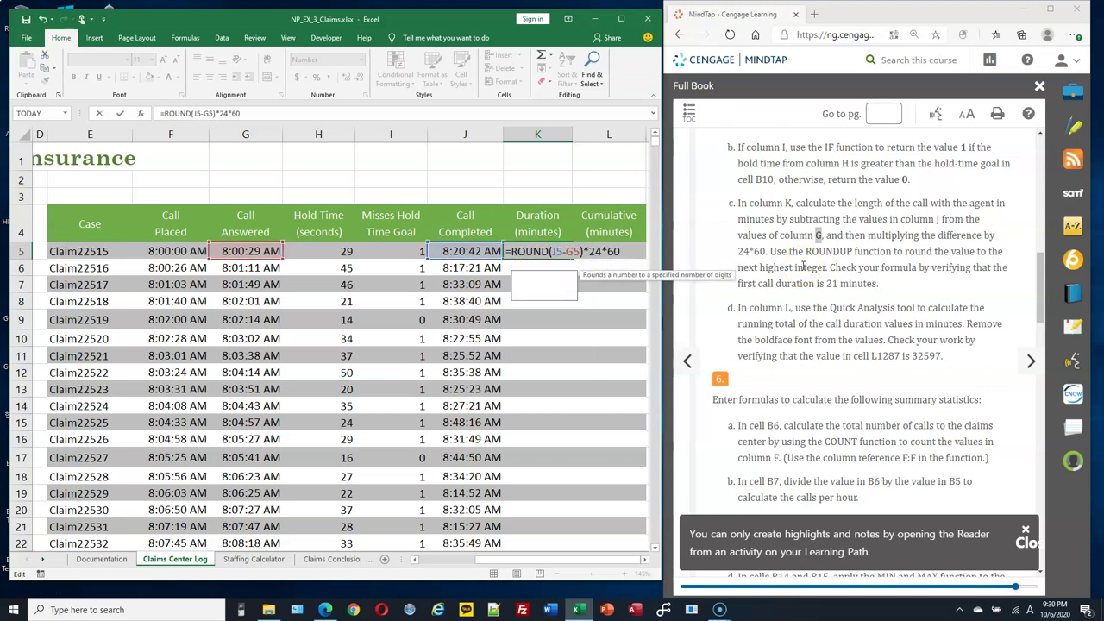
type("(")
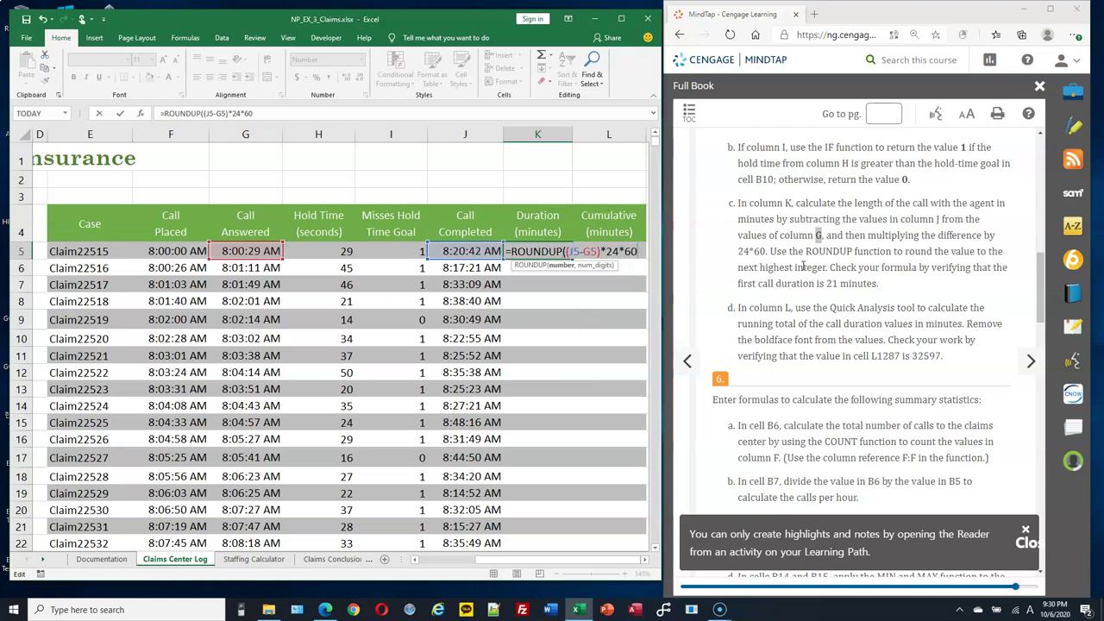
type(",")
type("0)")
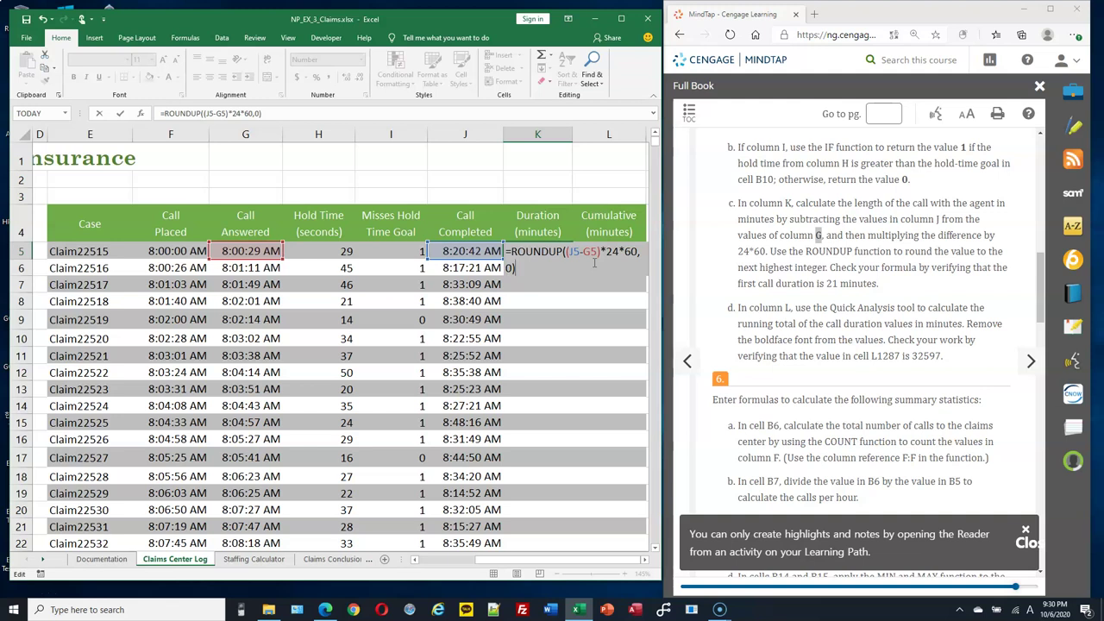
key("BackSpace")
key("BackSpace")
type("1")
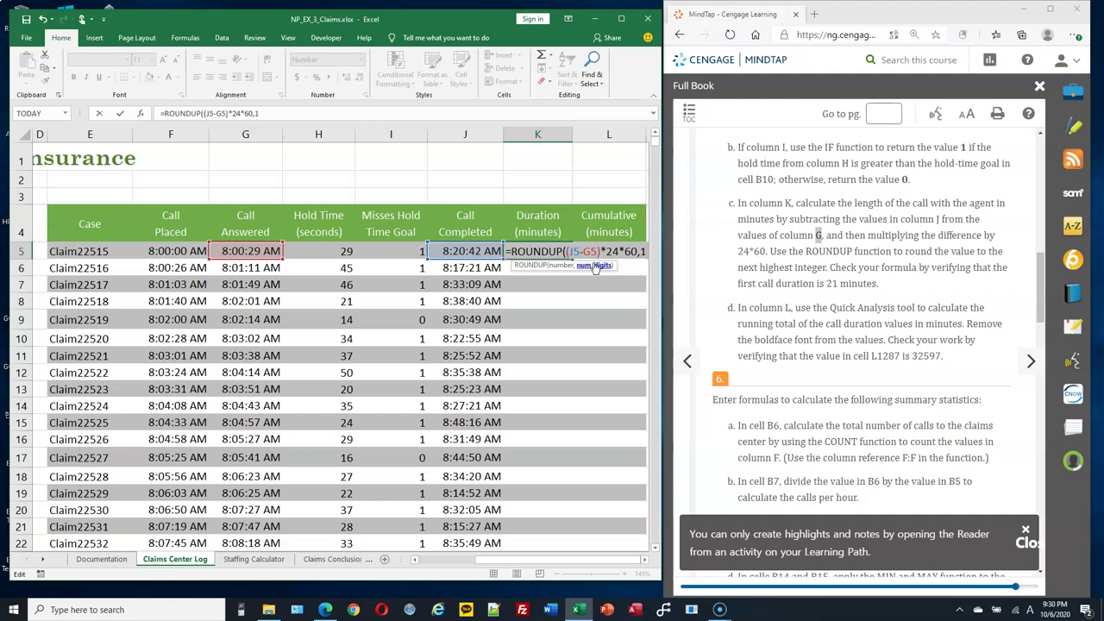
key("BackSpace")
type("2")
key("BackSpace")
type("0)")
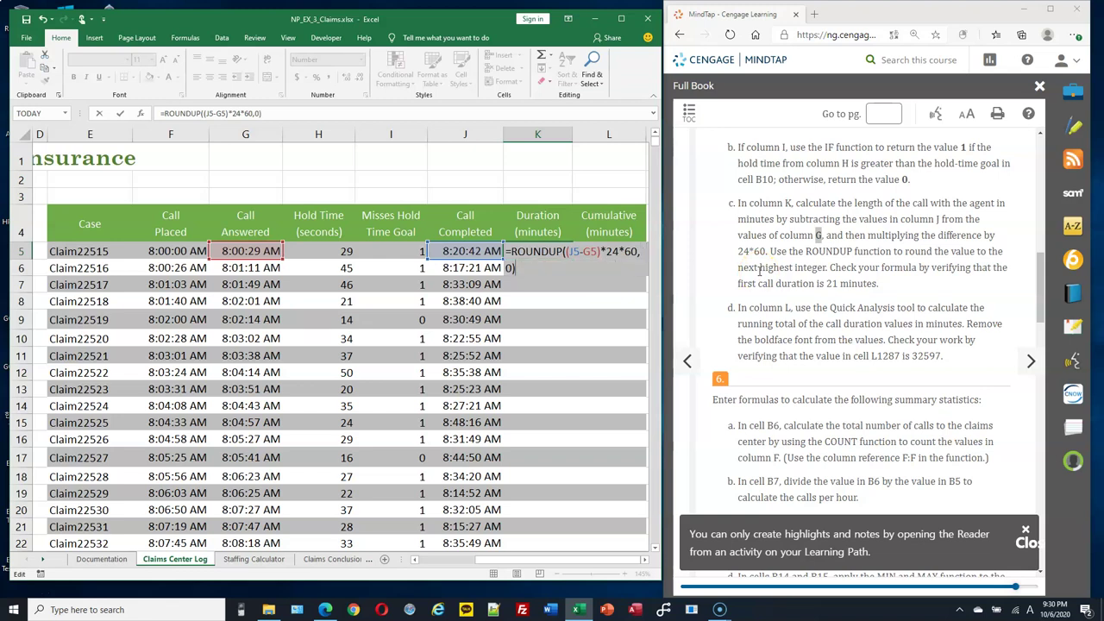
key("Return")
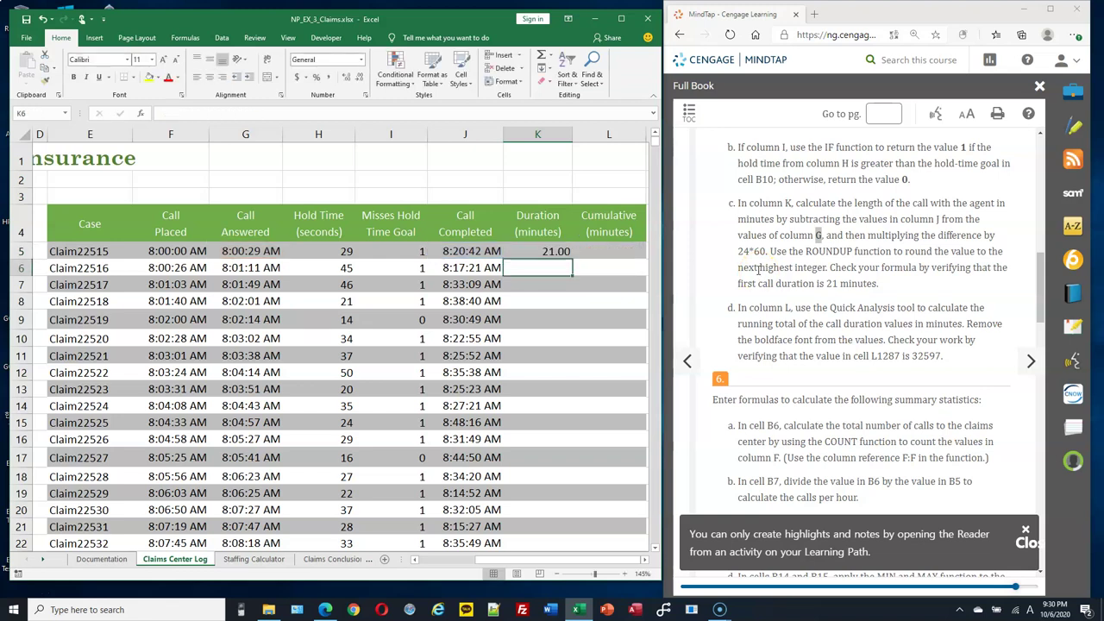
Recheck K5's ROUNDUP digits argument and commit it rounding to whole minutes, showing 21.00.
double_click(561, 251)
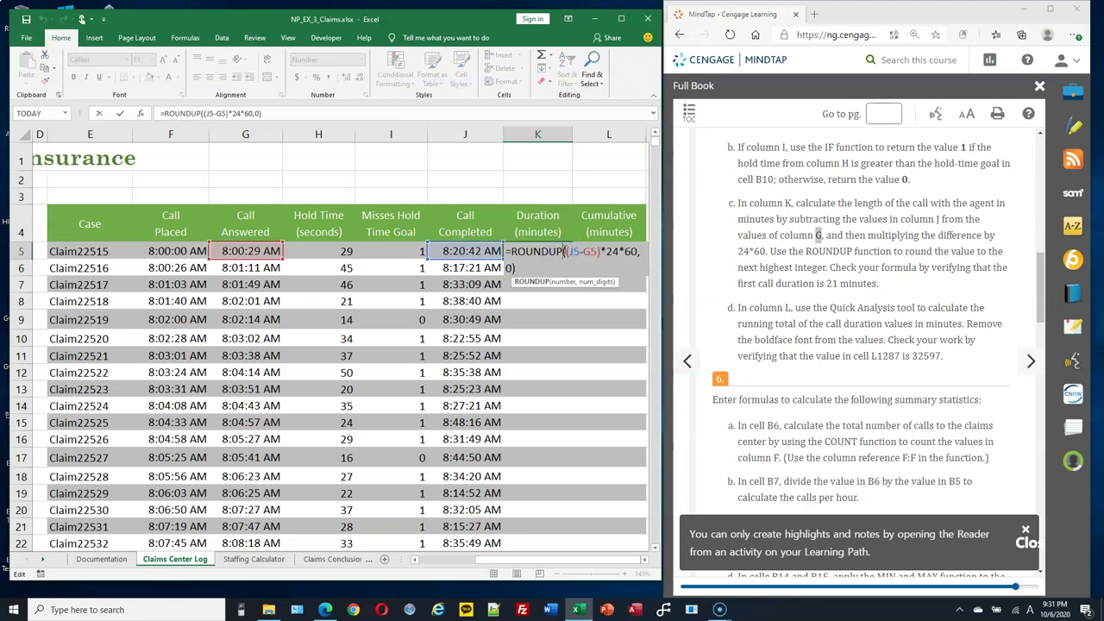
left_click(509, 268)
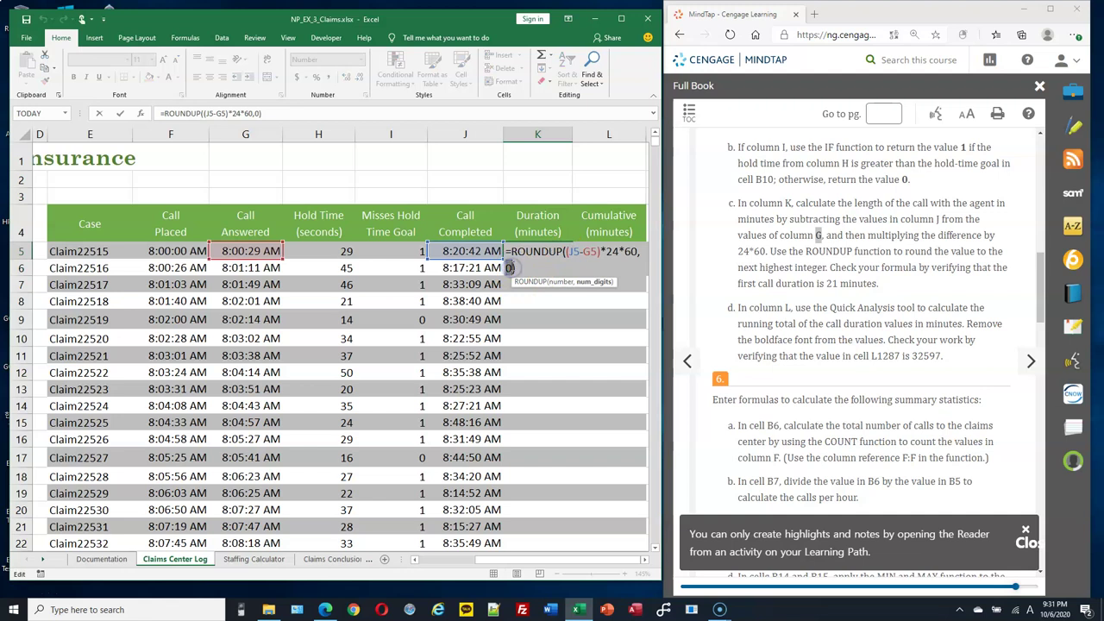
key("Return")
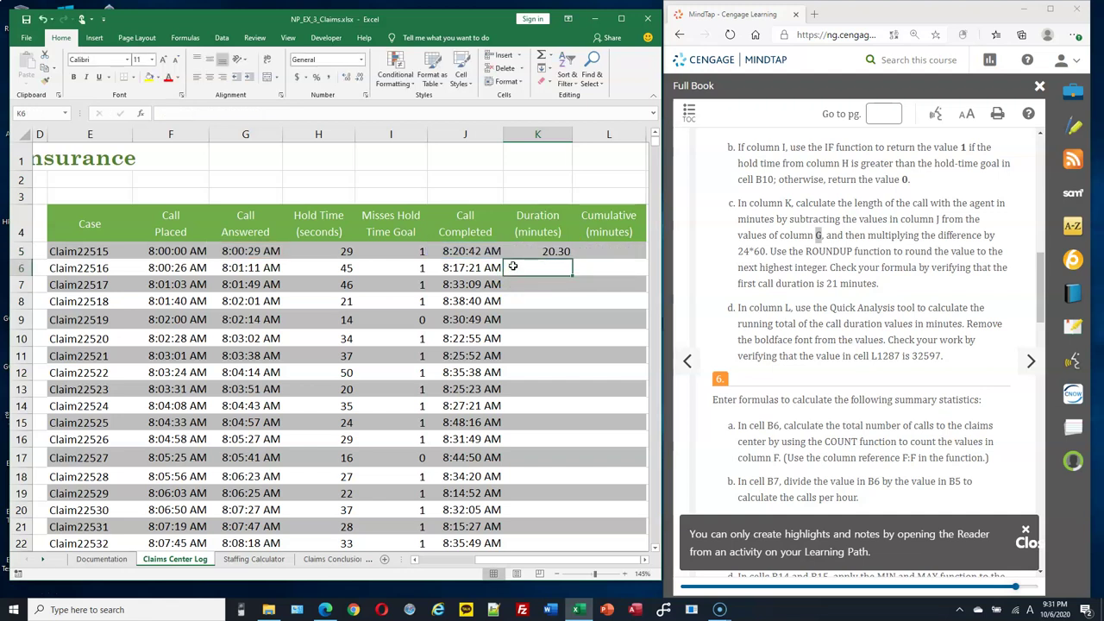
left_click(561, 251)
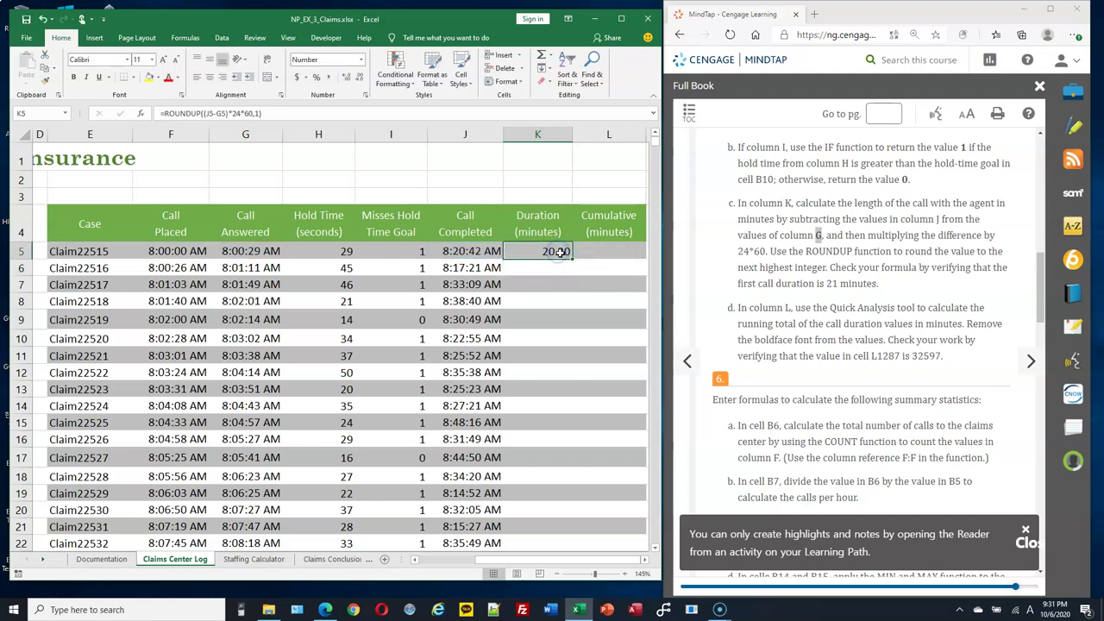
double_click(567, 251)
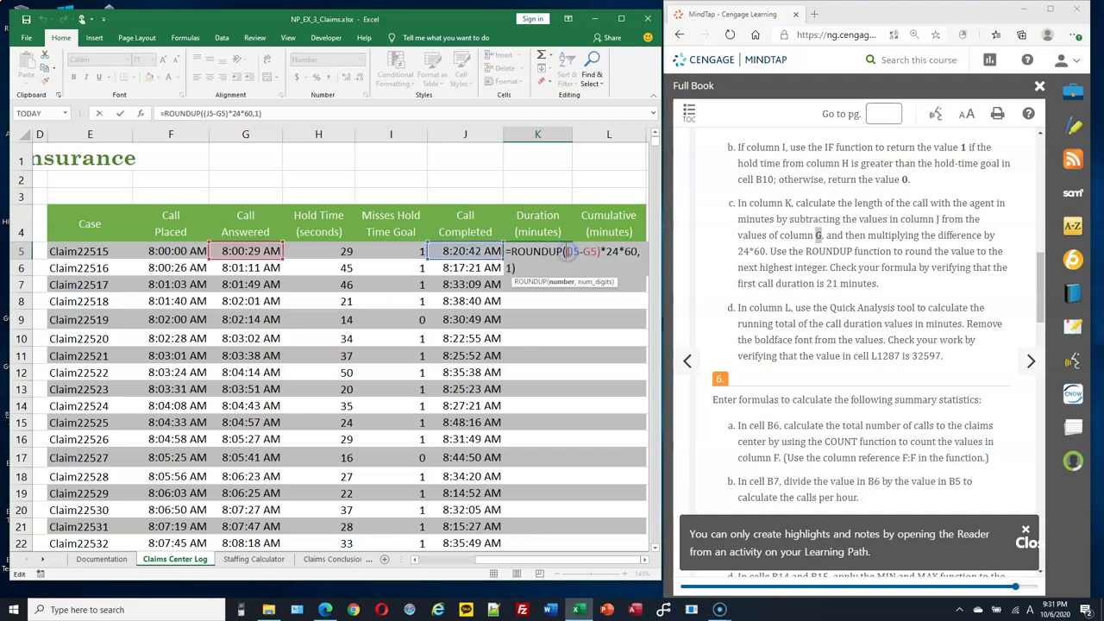
key("Escape")
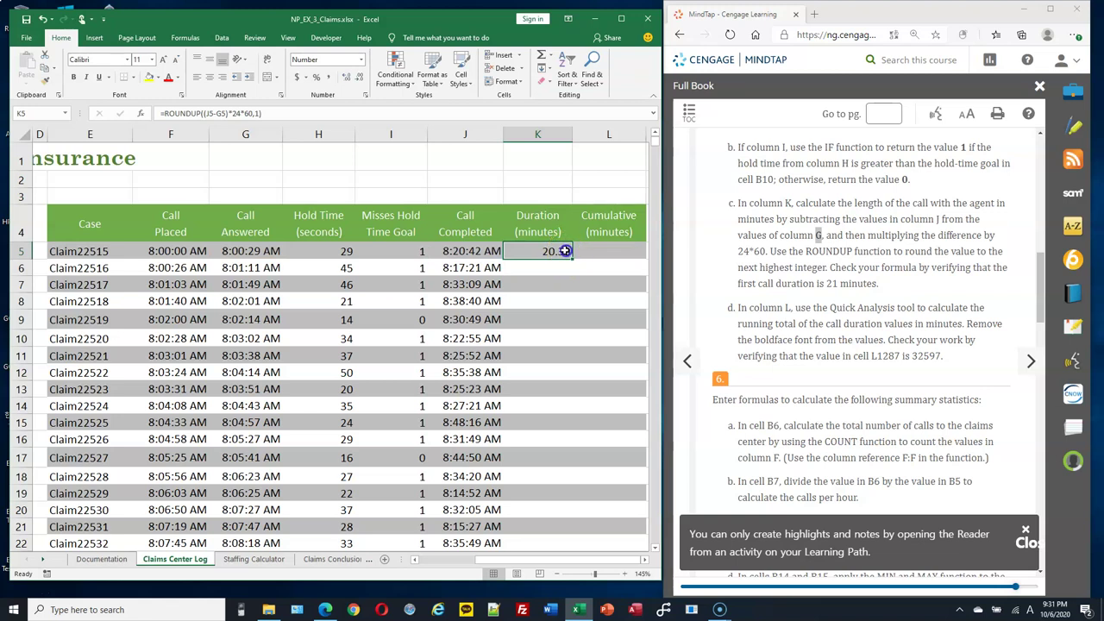
double_click(565, 250)
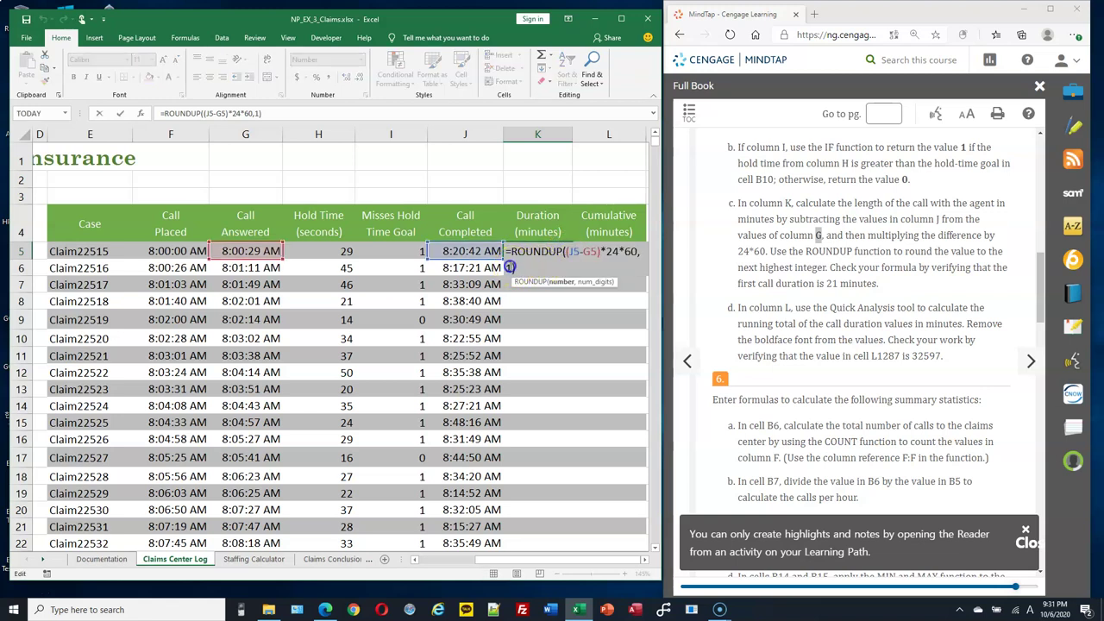
double_click(508, 269)
key("Return")
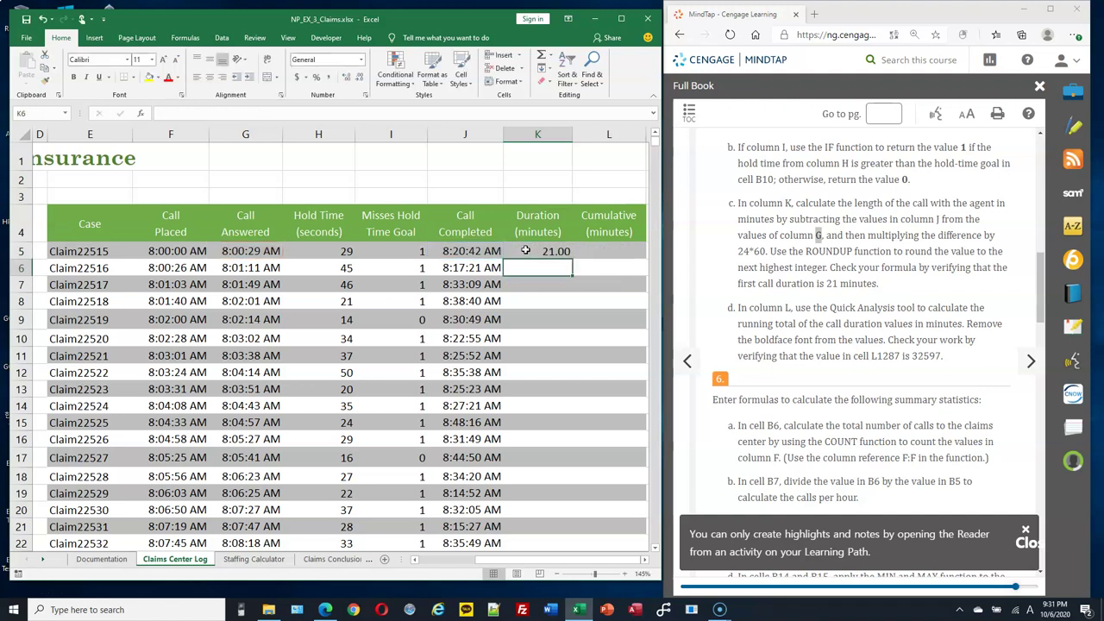
left_click(527, 250)
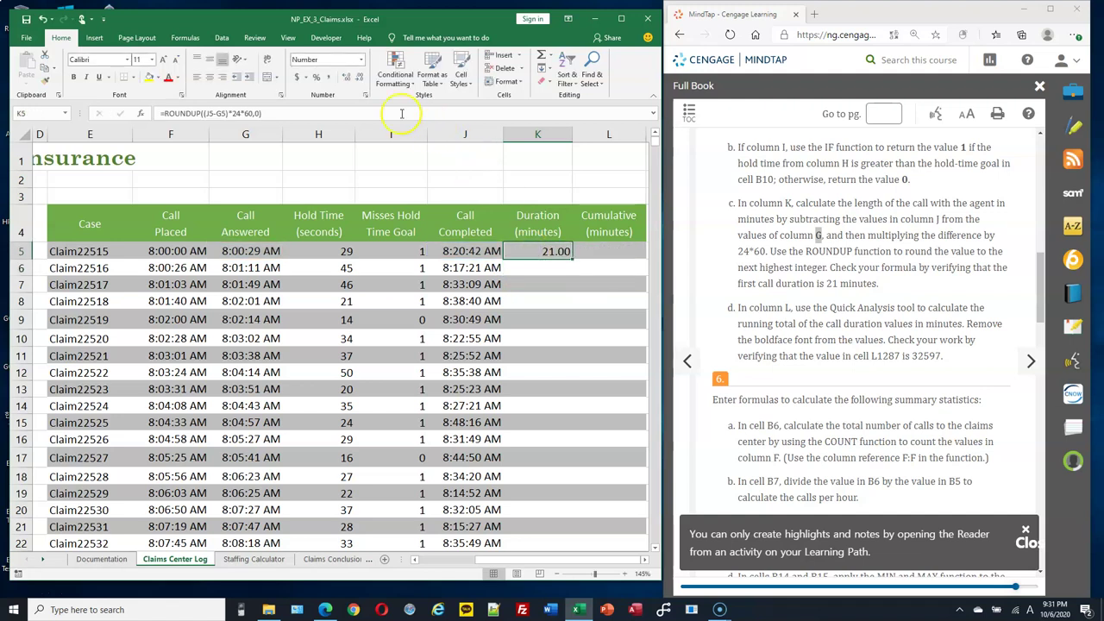
Remove the decimals from K5 and copy its formula into K6 without formatting.
left_click(359, 76)
left_click_drag(572, 259, 572, 276)
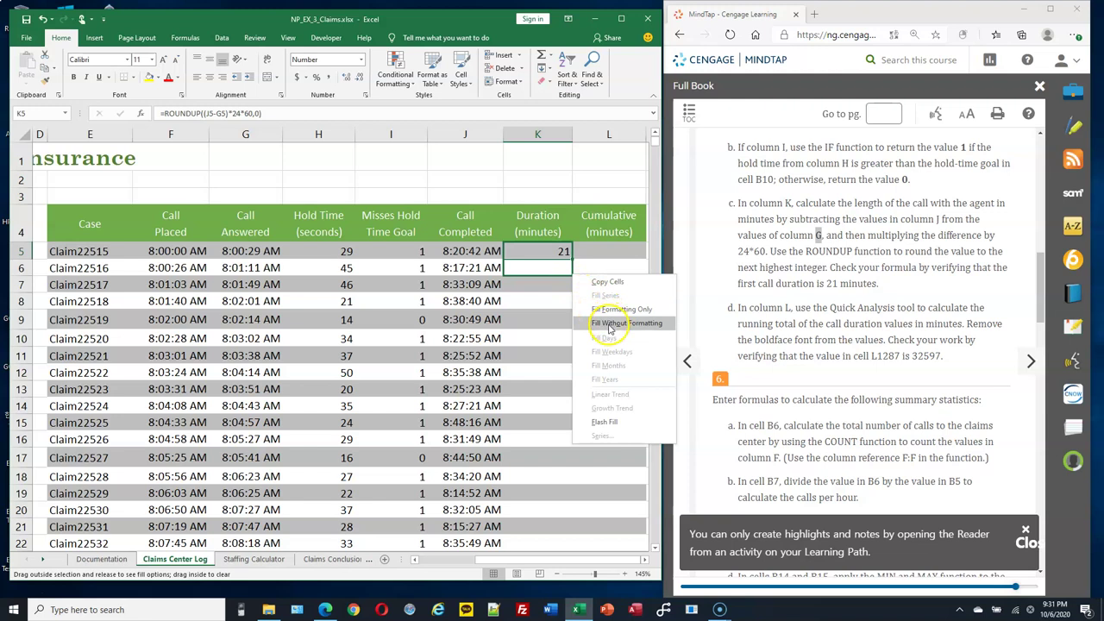
left_click(620, 323)
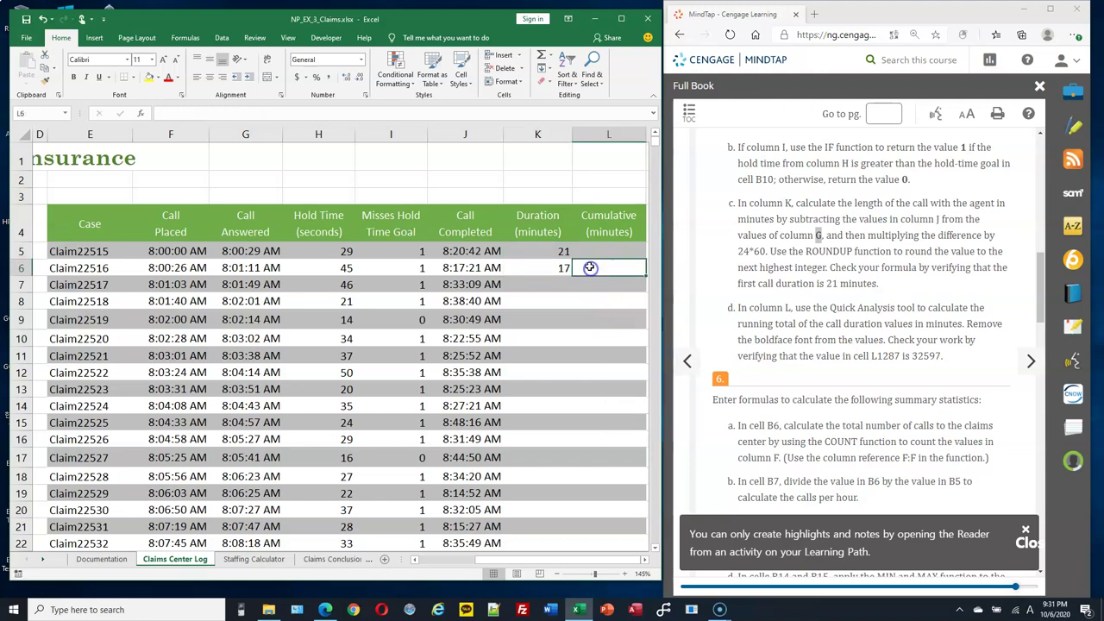
left_click(542, 255)
left_click(545, 266)
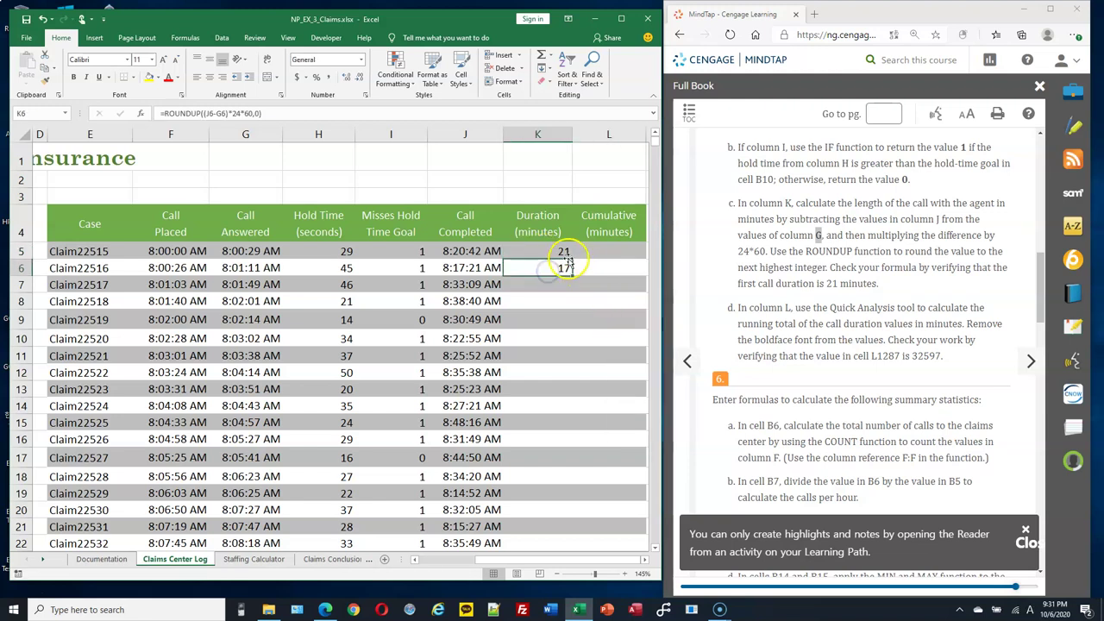
Fill the ROUNDUP duration formula from K5:K6 down to row 1287.
left_click(561, 253)
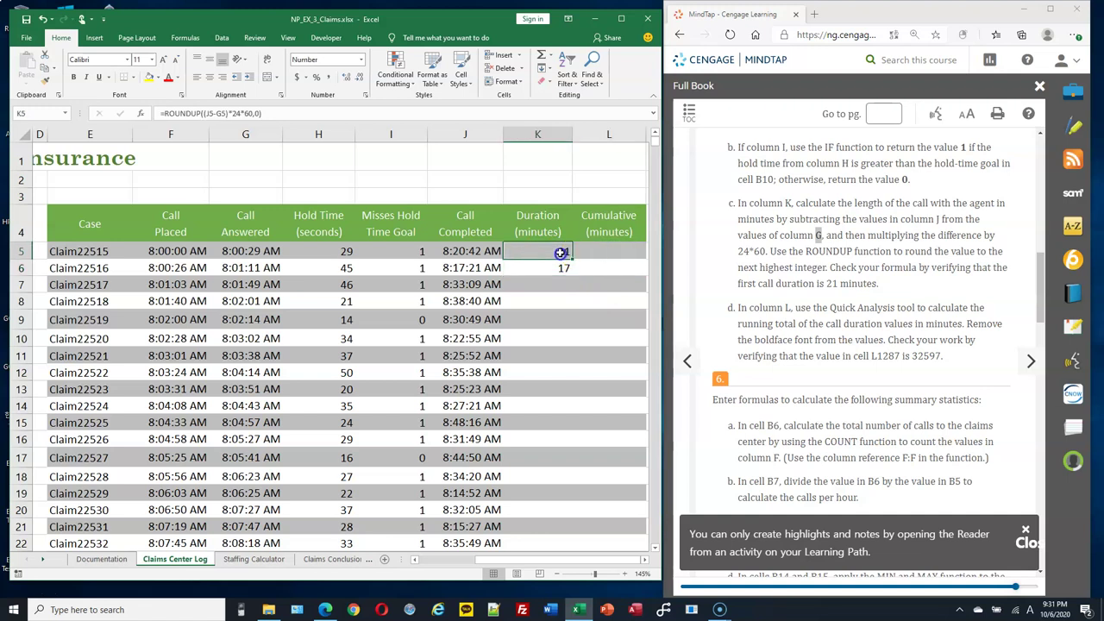
left_click_drag(567, 262, 553, 269)
left_click(579, 335)
double_click(574, 274)
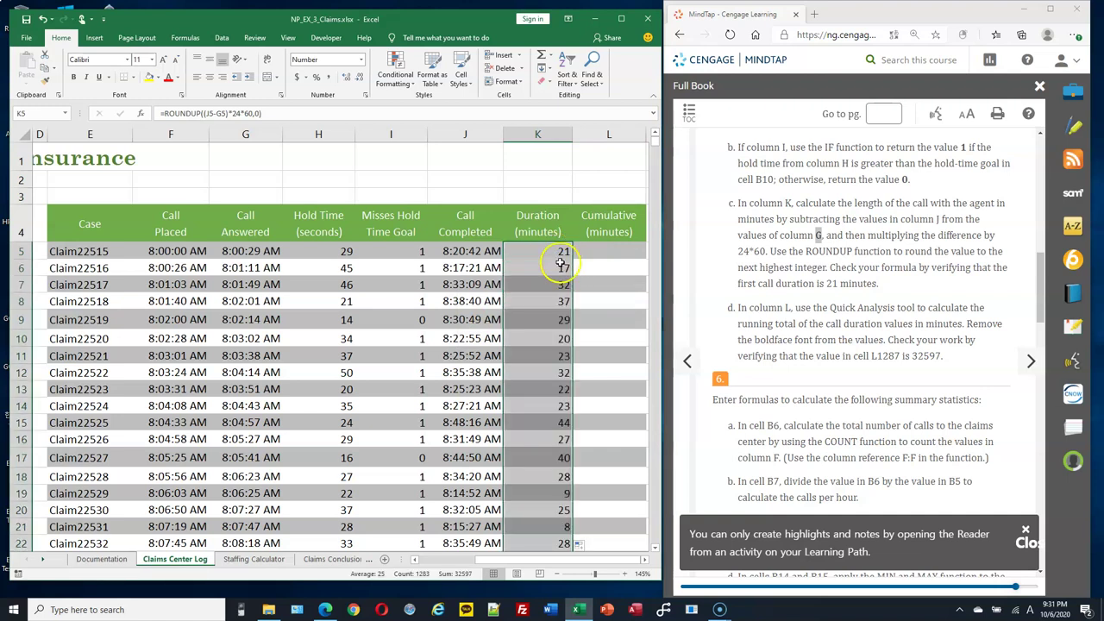
left_click(560, 267)
left_click(561, 314)
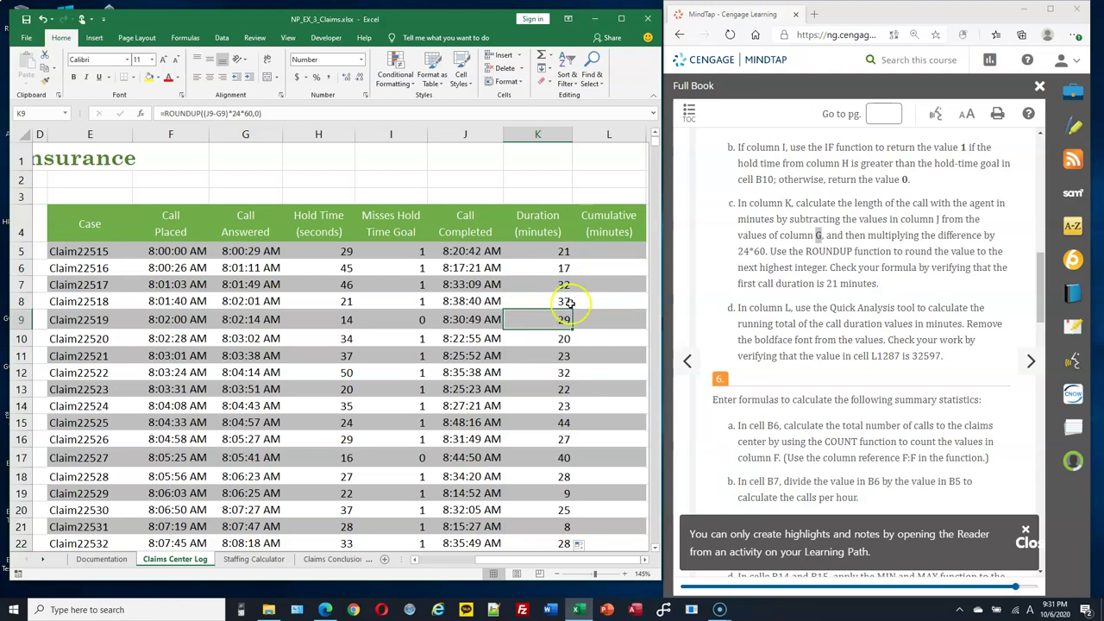
scroll(807, 285, "down", 1)
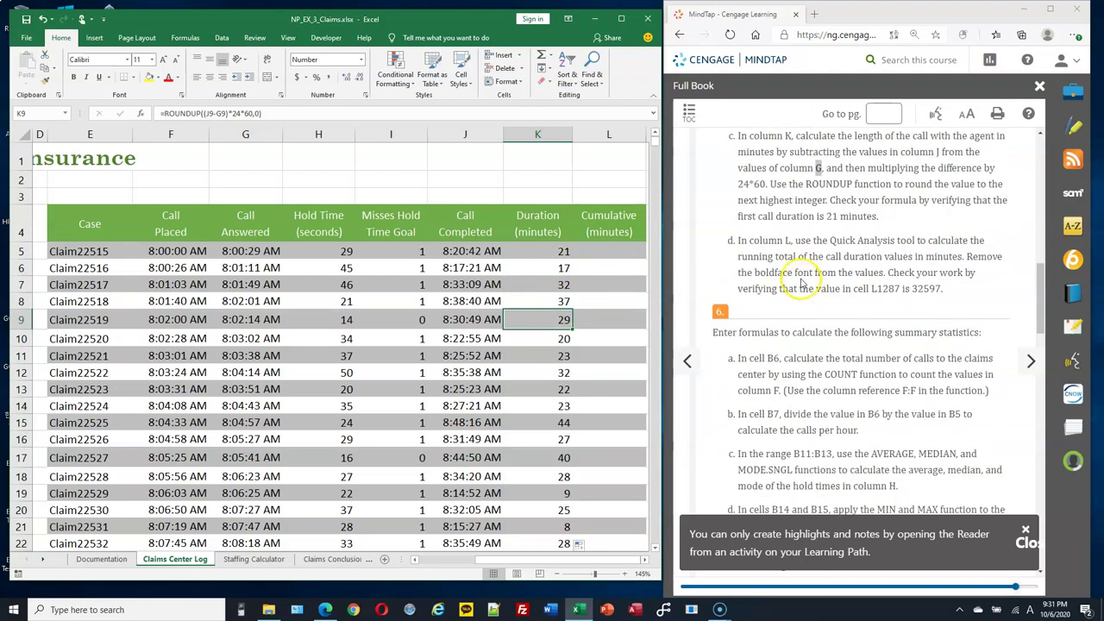
scroll(558, 258, "down", 1)
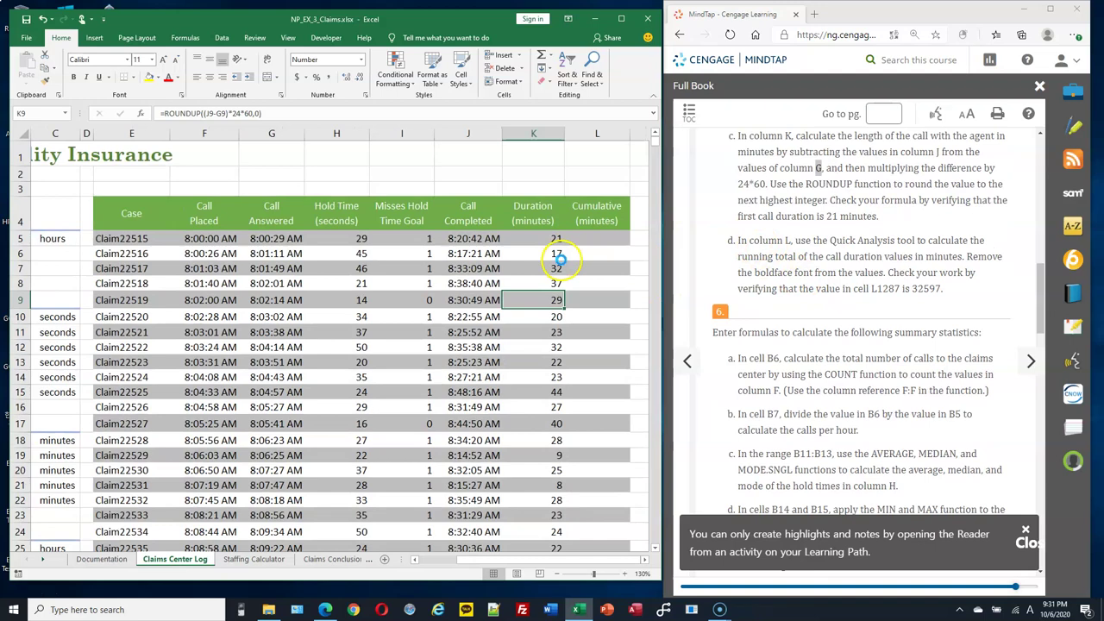
scroll(559, 259, "down", 1)
scroll(561, 263, "down", 1)
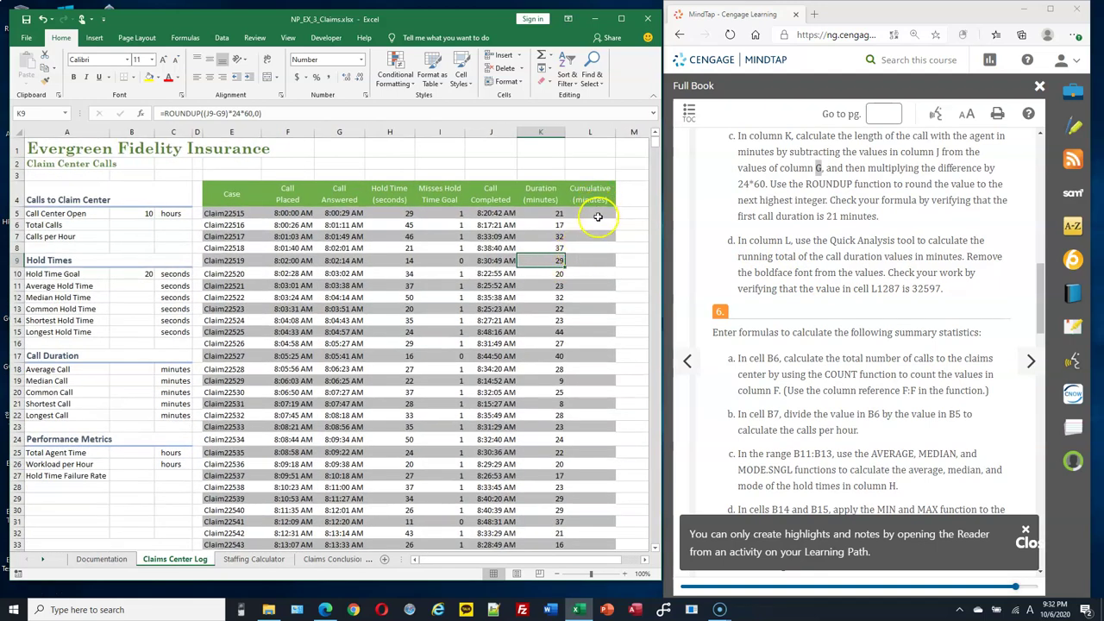
left_click_drag(598, 224, 598, 268)
key("ctrl+z")
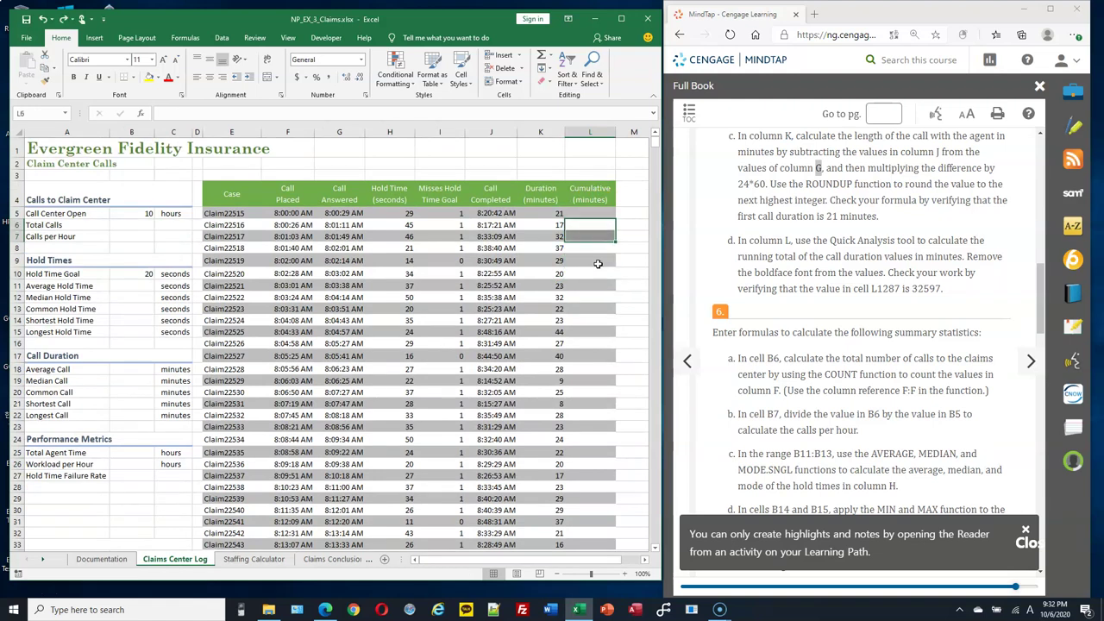
left_click(594, 212)
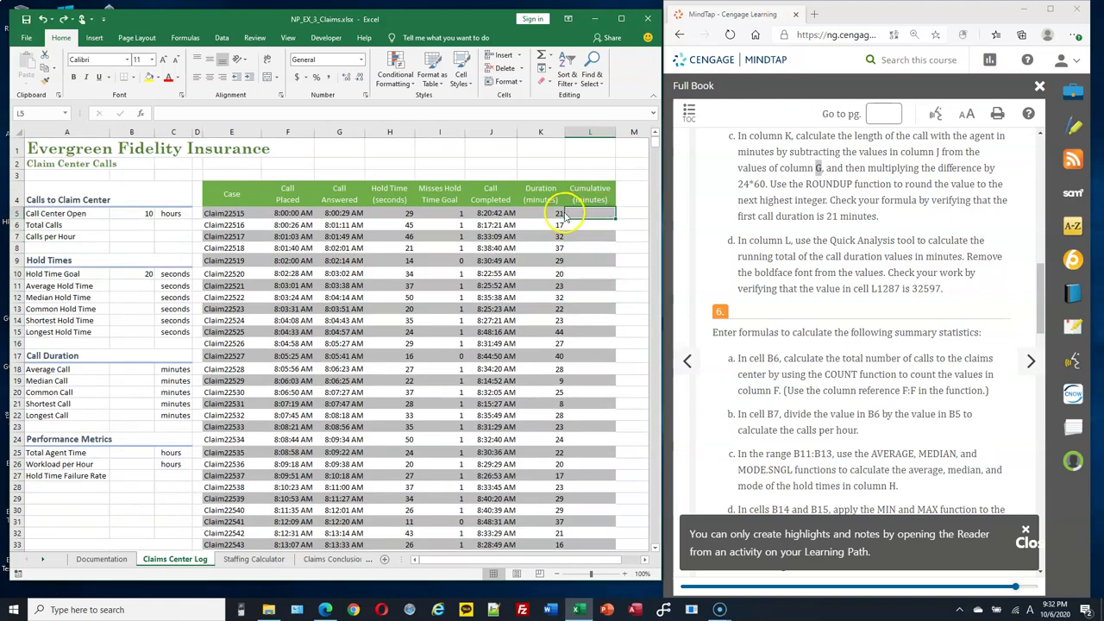
left_click(553, 212)
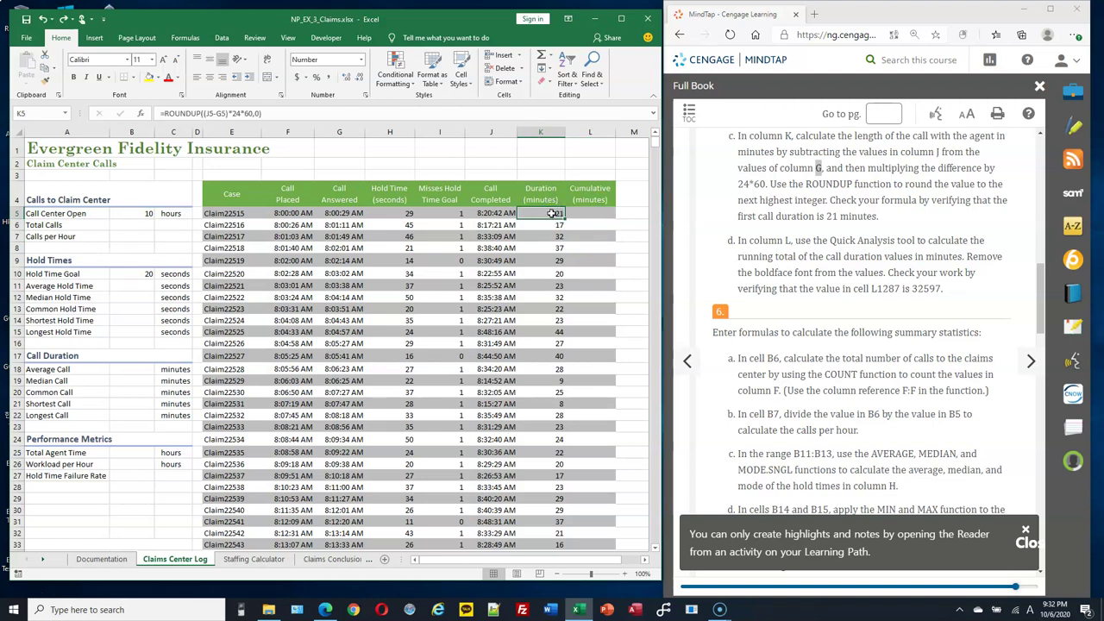
left_click(583, 213)
left_click(584, 225)
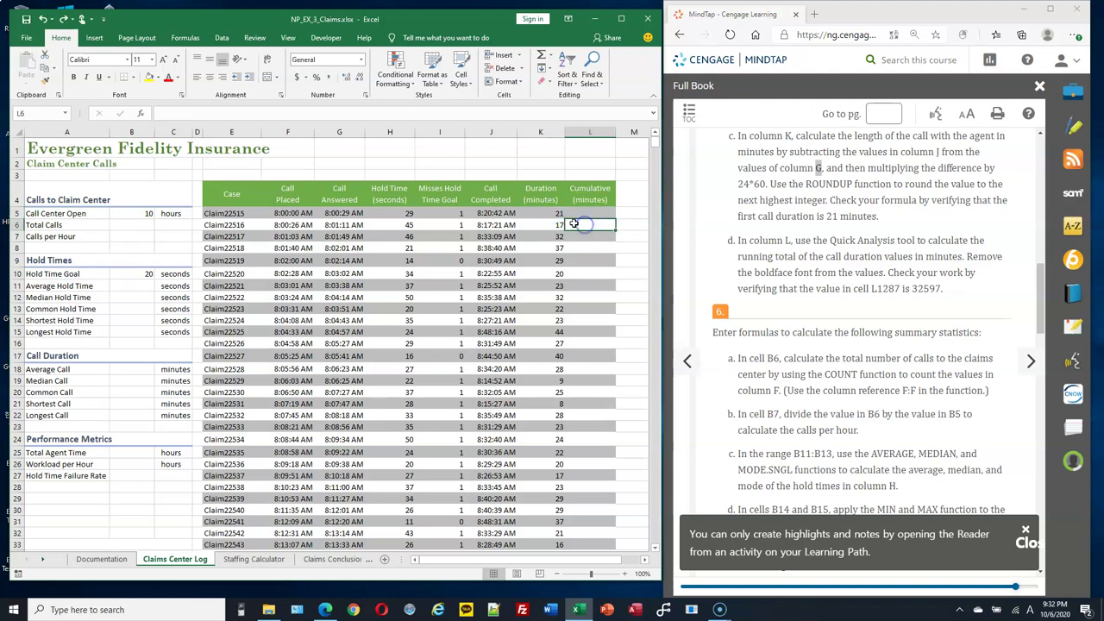
left_click(592, 237)
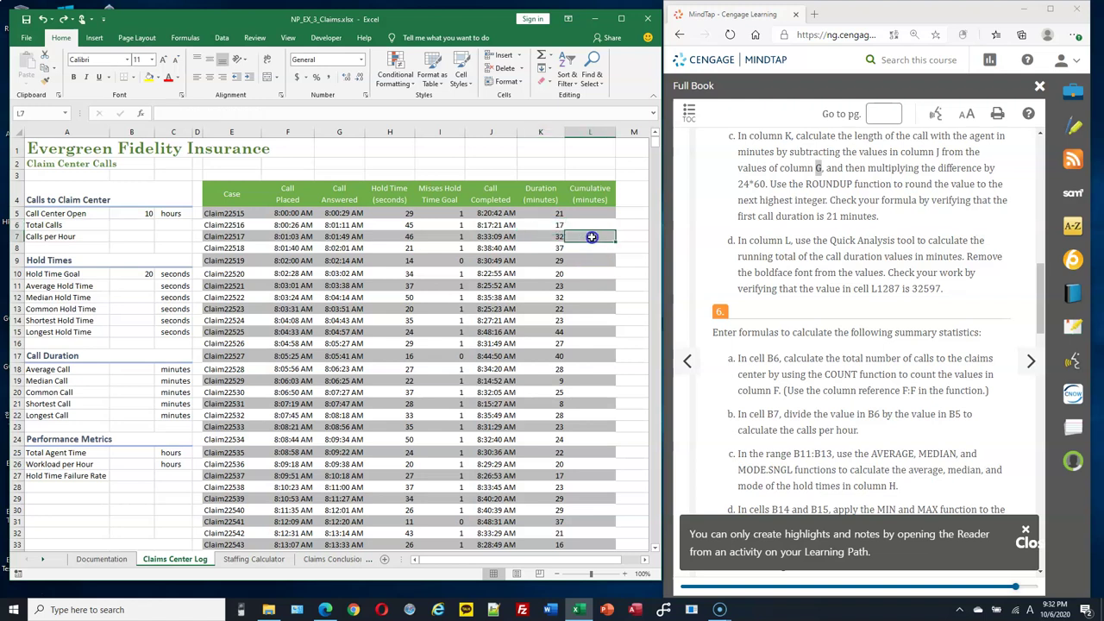
left_click(589, 259)
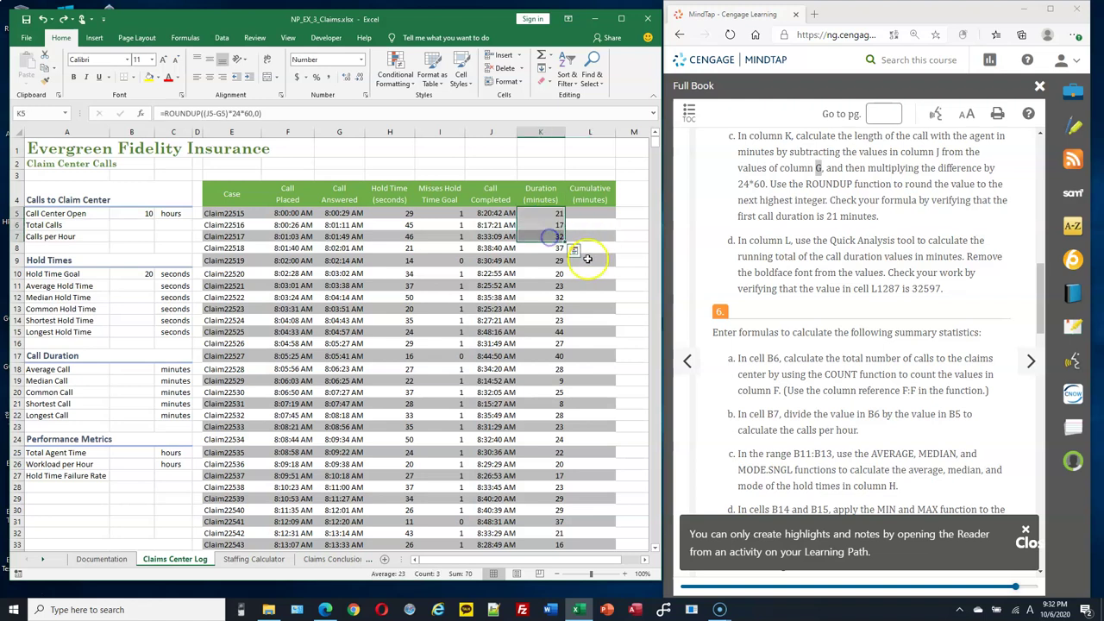
left_click_drag(552, 216, 557, 257)
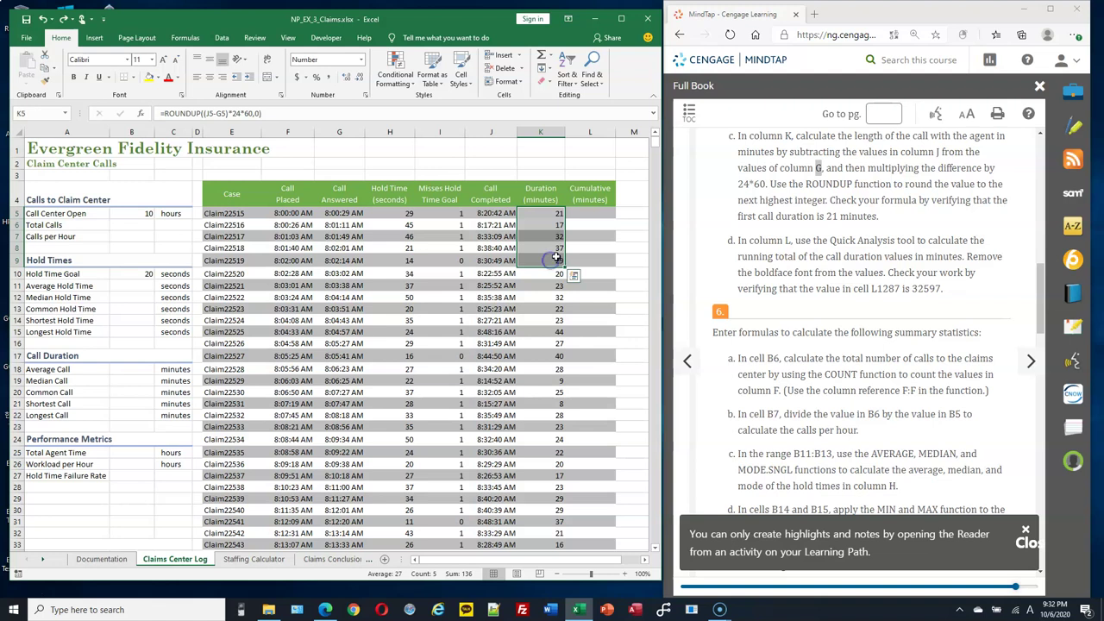
left_click(554, 212)
left_click_drag(554, 221, 553, 258)
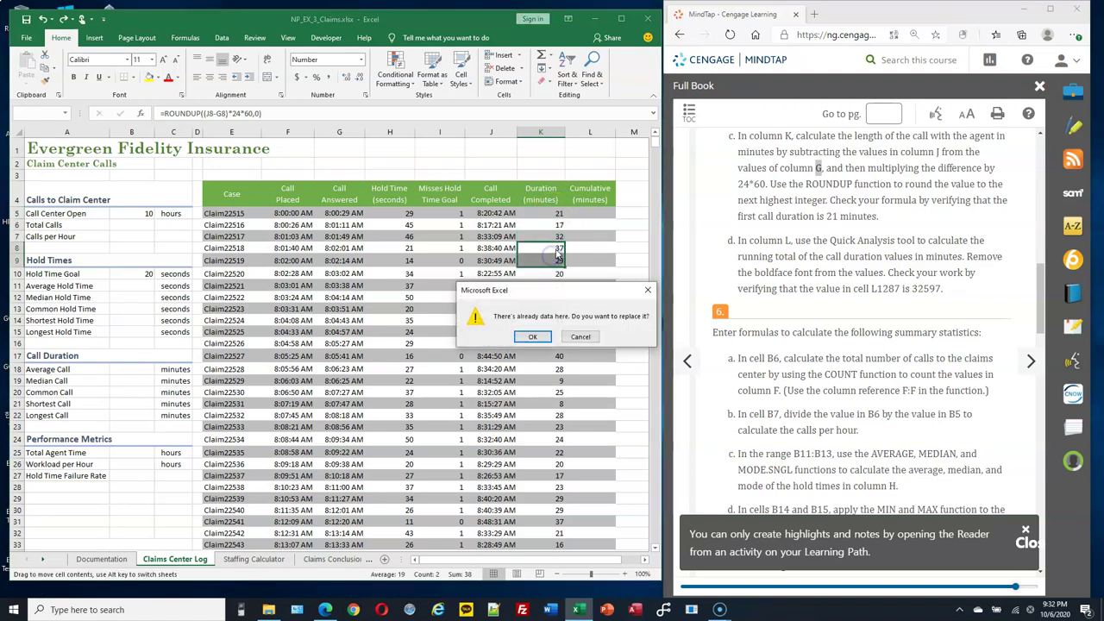
left_click(588, 336)
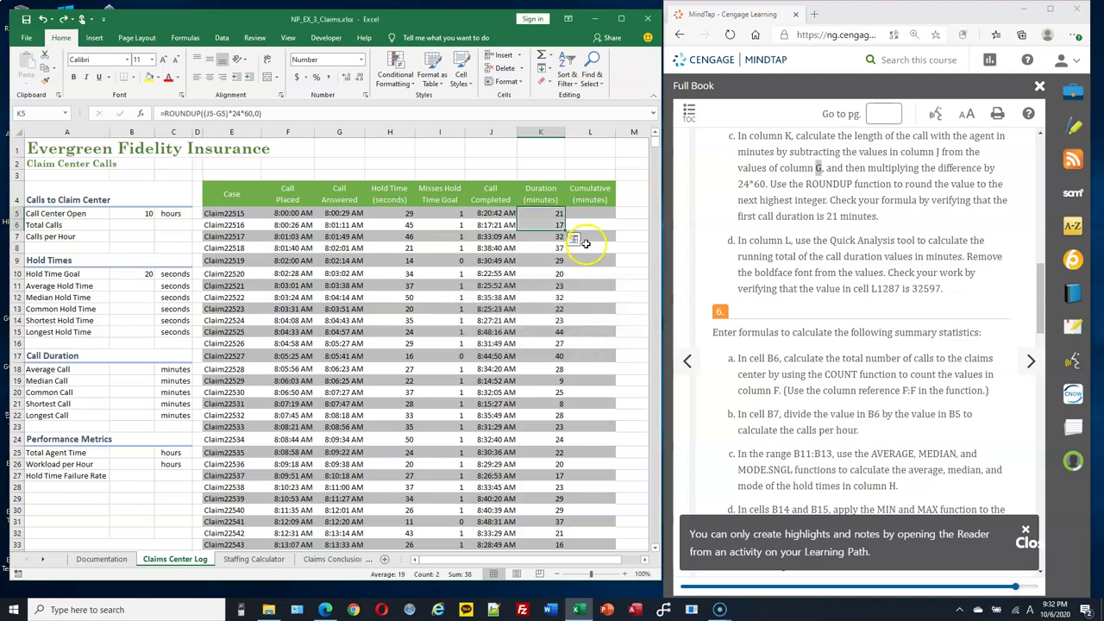
left_click(555, 213)
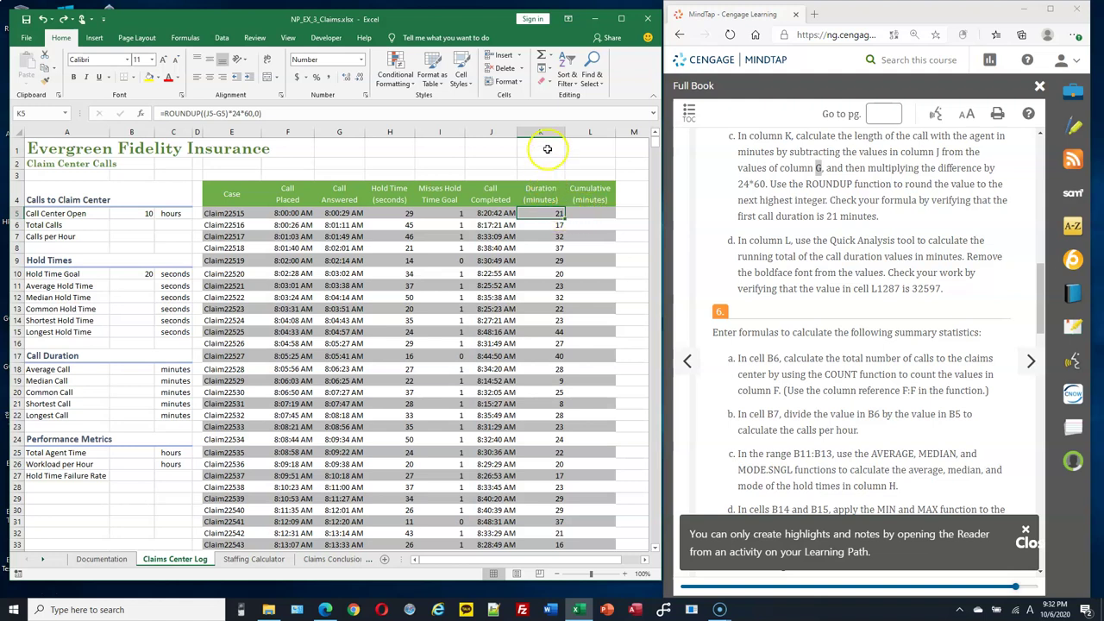
Select the Duration range K5:K1287 and dismiss the shortcut menu.
left_click_drag(552, 213, 562, 153)
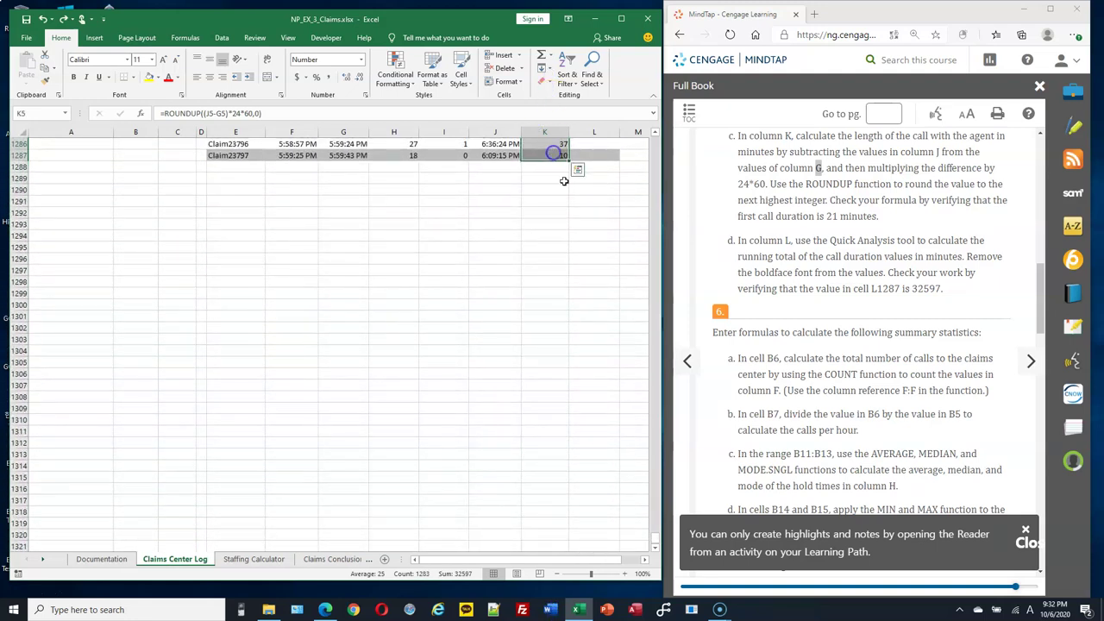
scroll(612, 284, "up", 11)
scroll(612, 282, "down", 2)
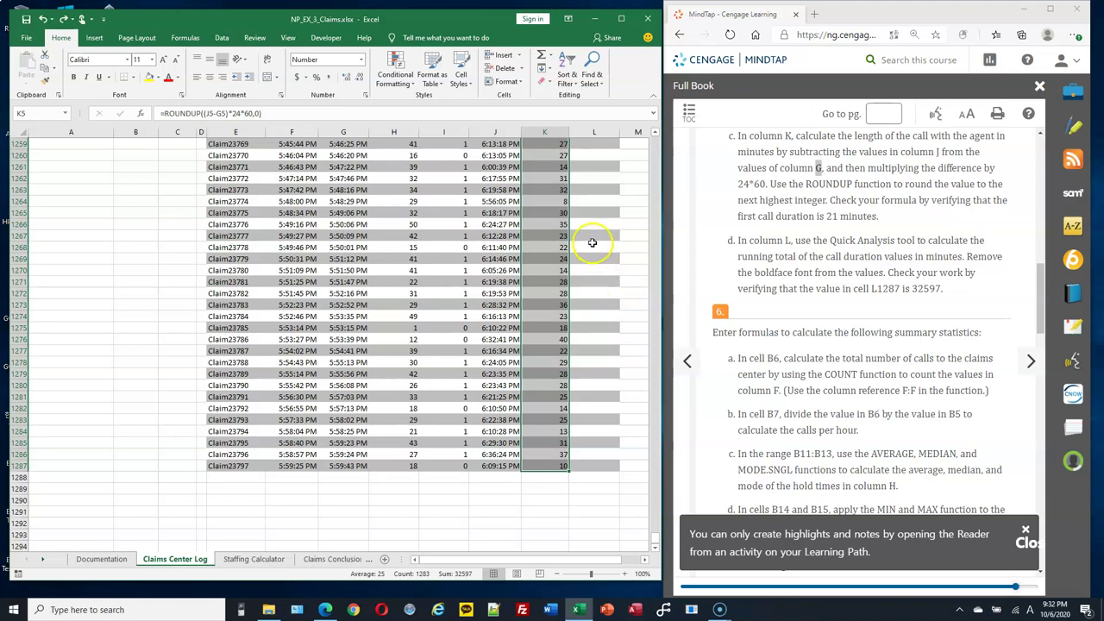
right_click(550, 213)
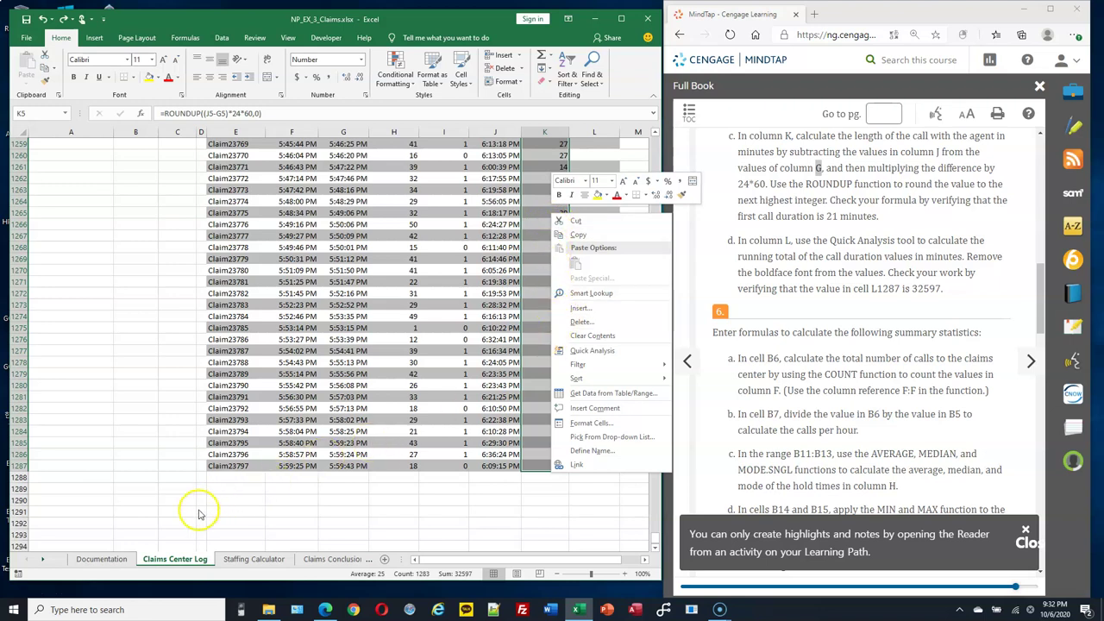
left_click(15, 596)
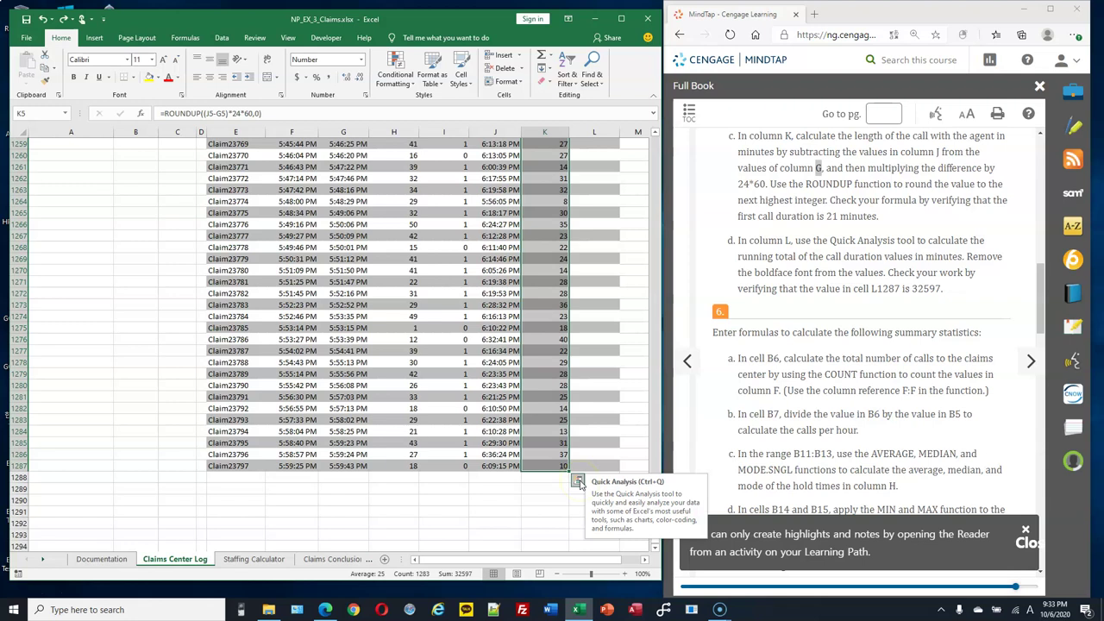
Show the Quick Analysis Totals options for the durations, including Running Total.
left_click(578, 481)
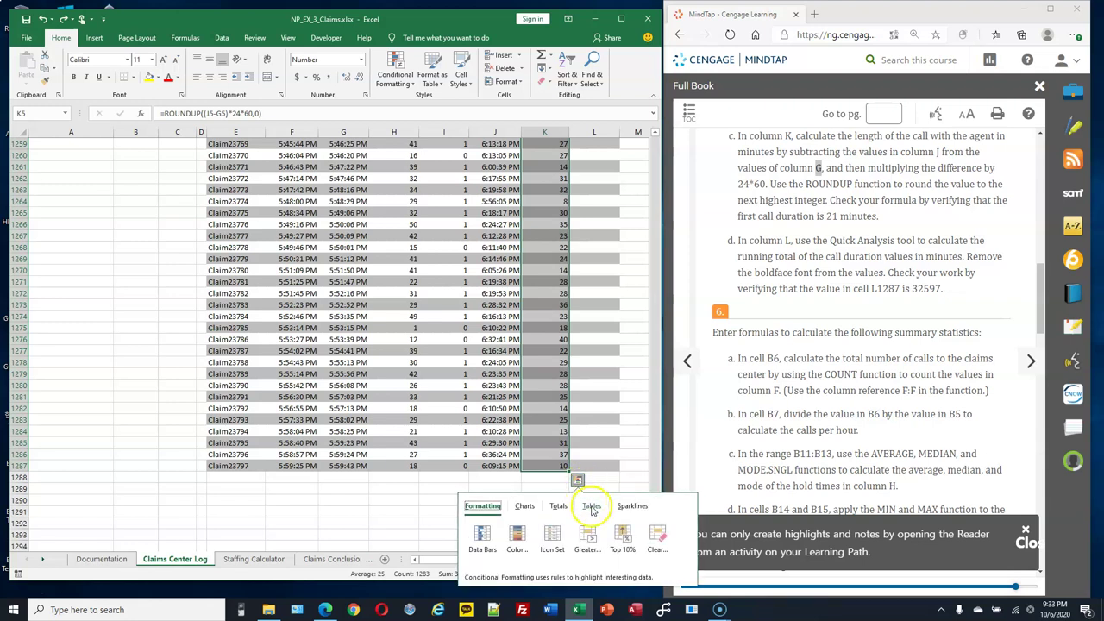
left_click(560, 509)
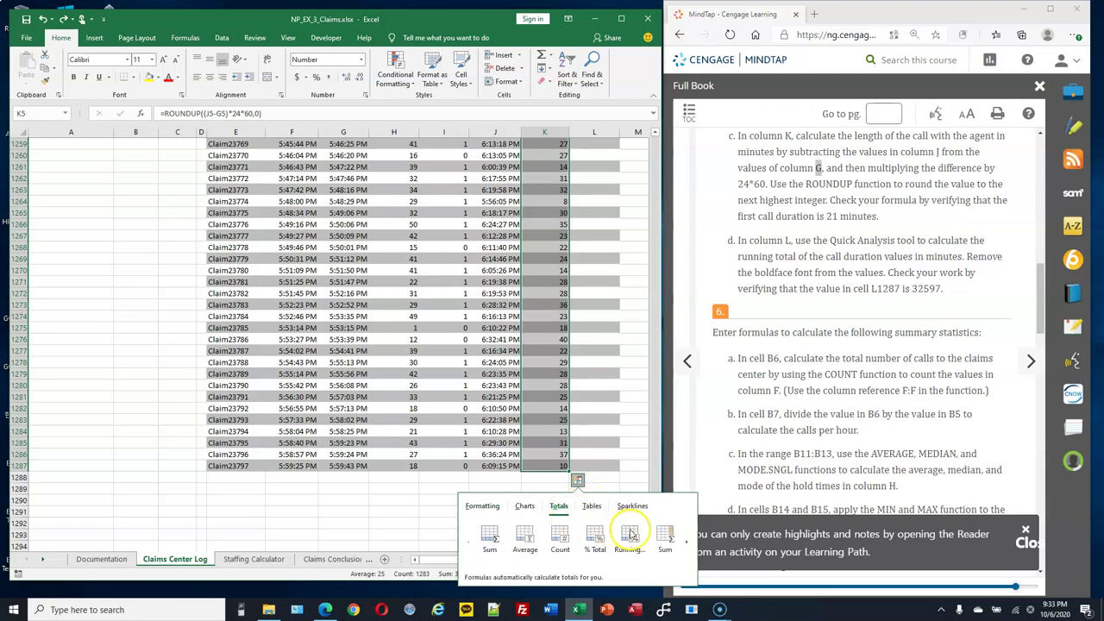
left_click(688, 542)
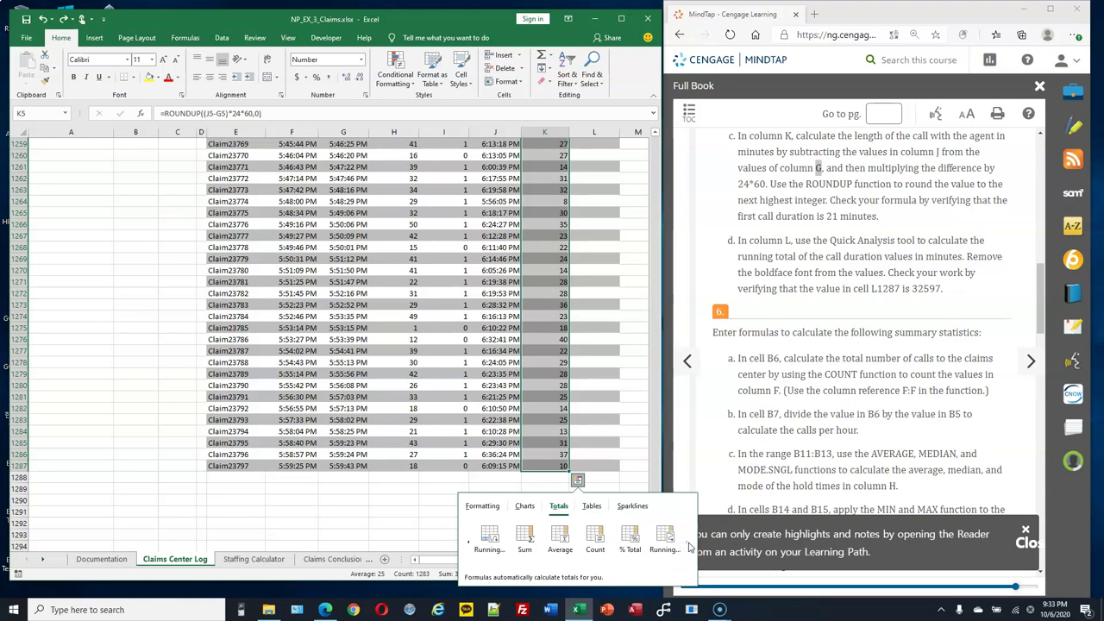
left_click(672, 550)
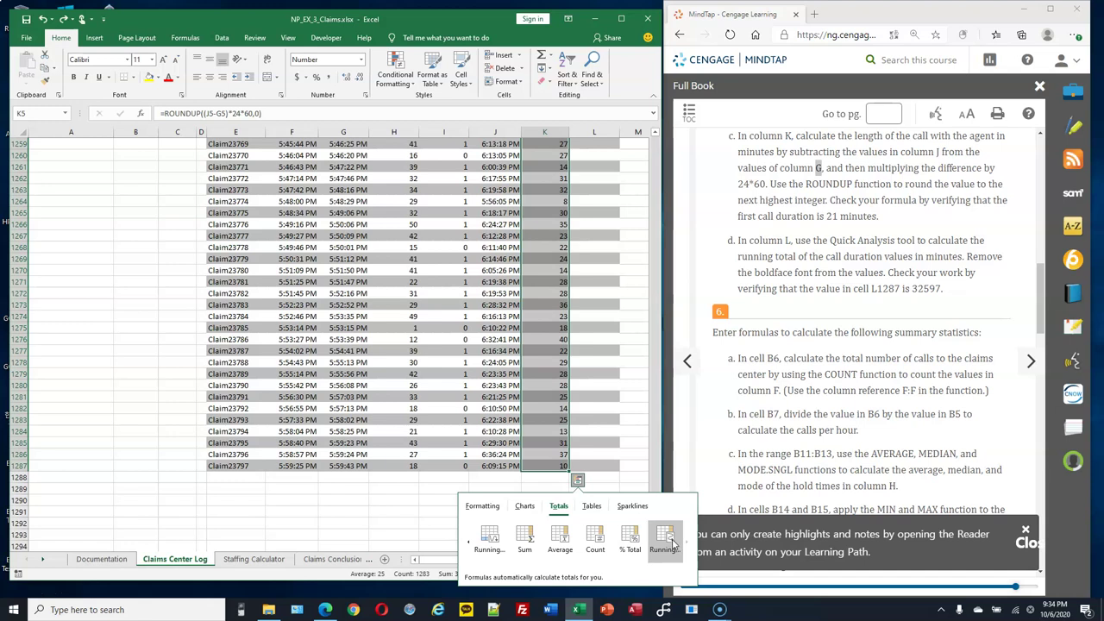
Add running totals of K5:K1287 to column L and check that L1287 reads 32597.
left_click(669, 541)
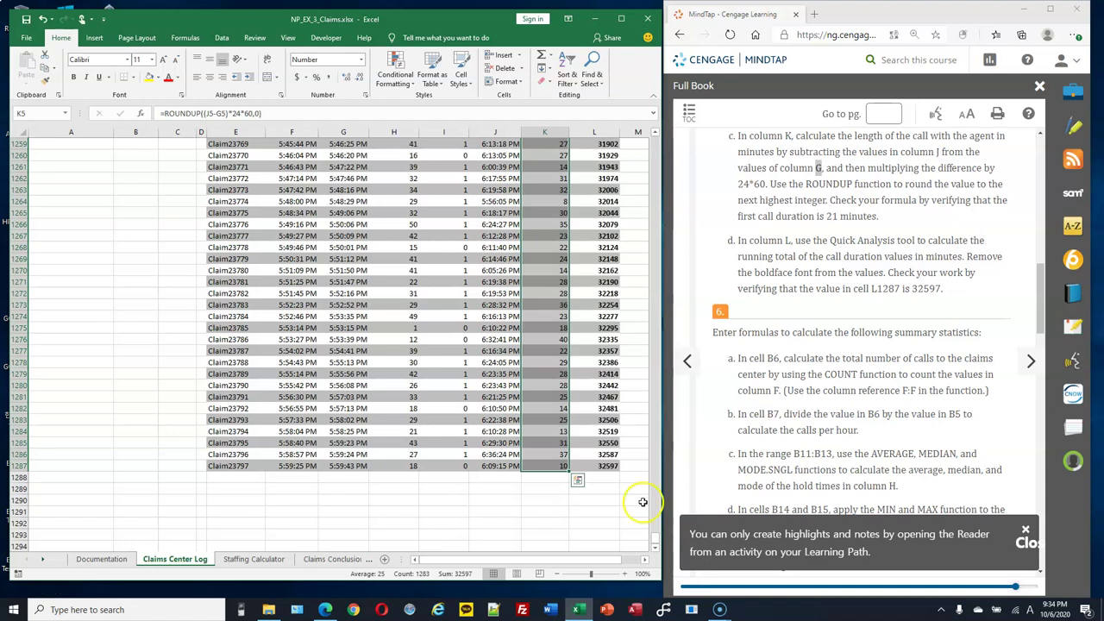
left_click(607, 467)
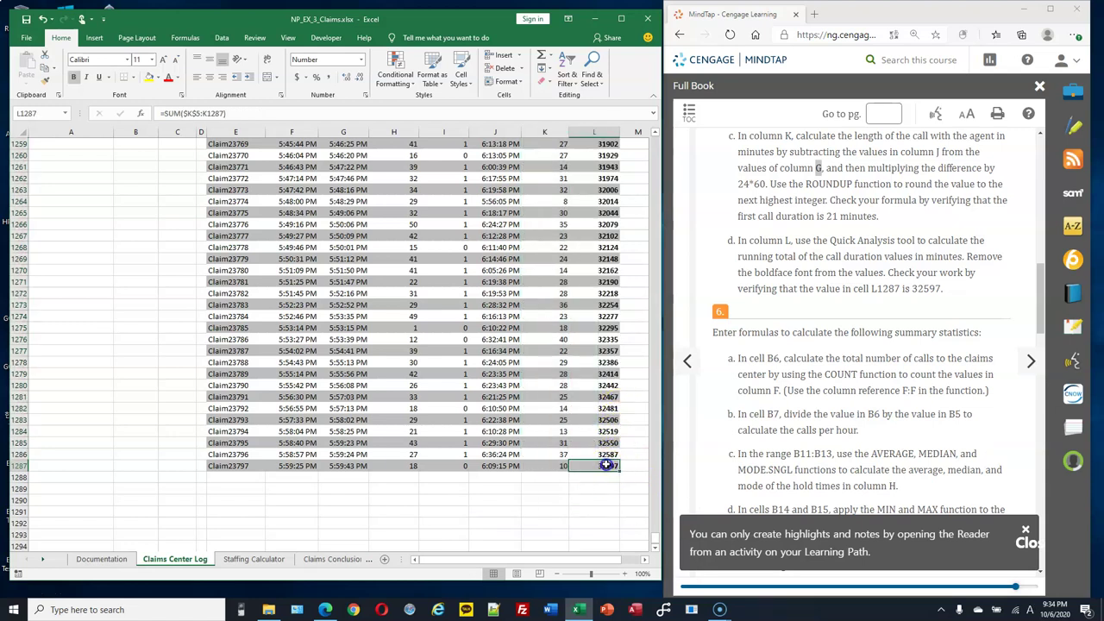
double_click(607, 466)
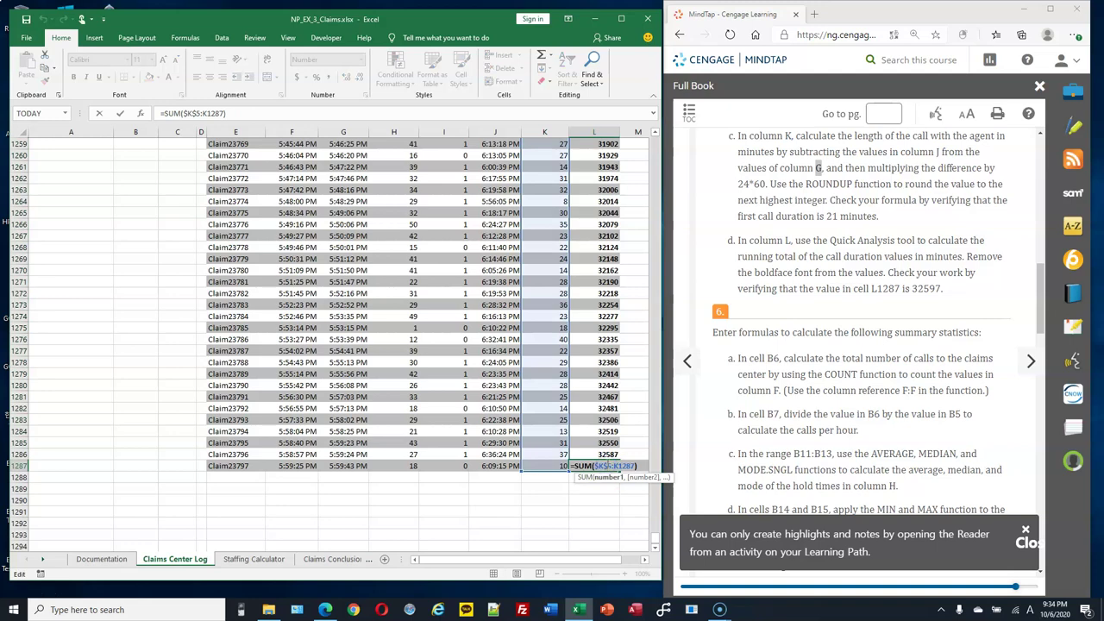
scroll(562, 256, "up", 20)
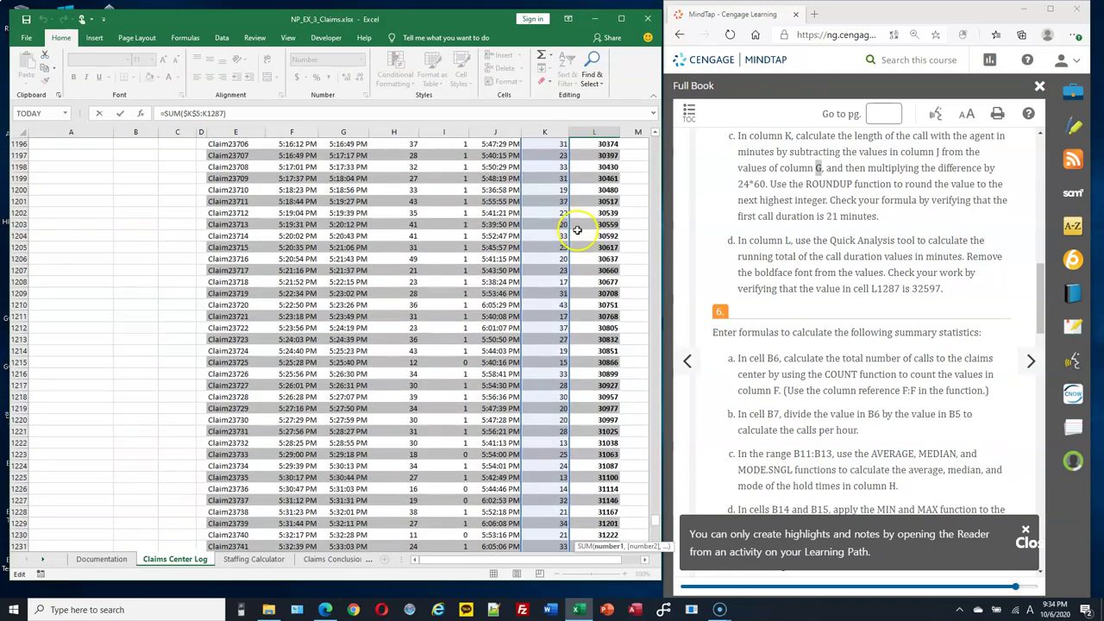
key("Escape")
Inspect the running-total SUM formula in L73 without changing it.
scroll(577, 229, "up", 4)
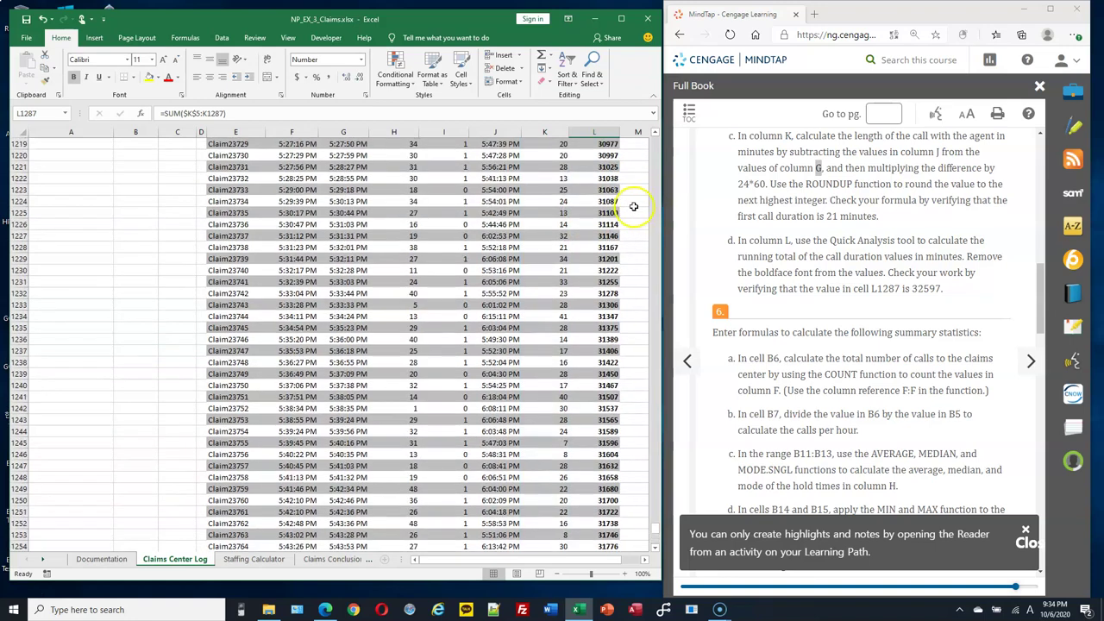
left_click_drag(654, 516, 638, 178)
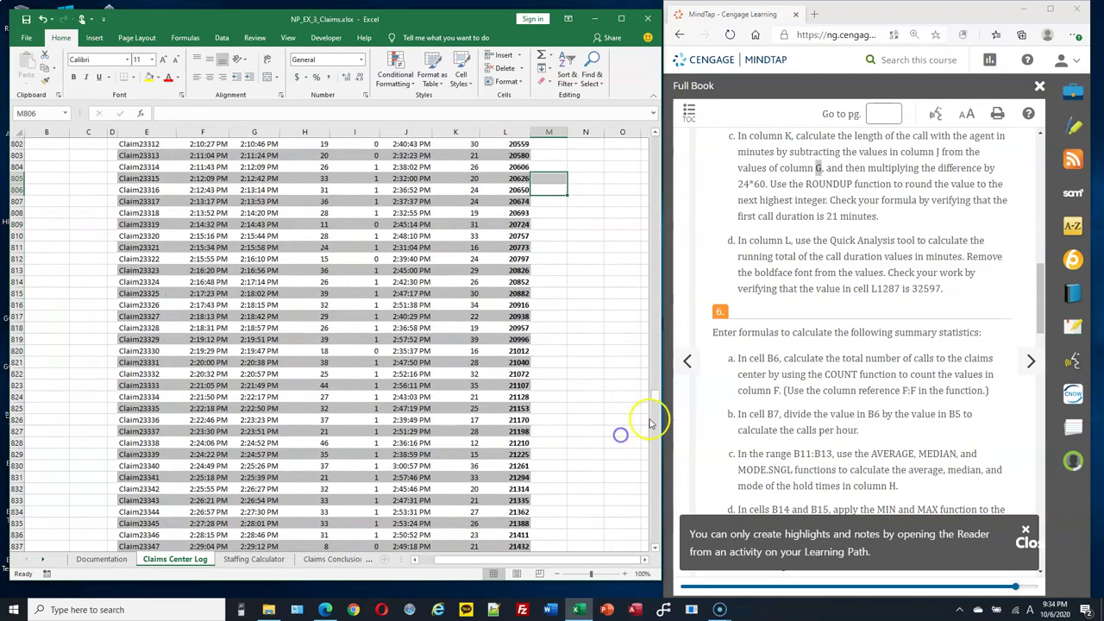
left_click_drag(653, 394, 649, 164)
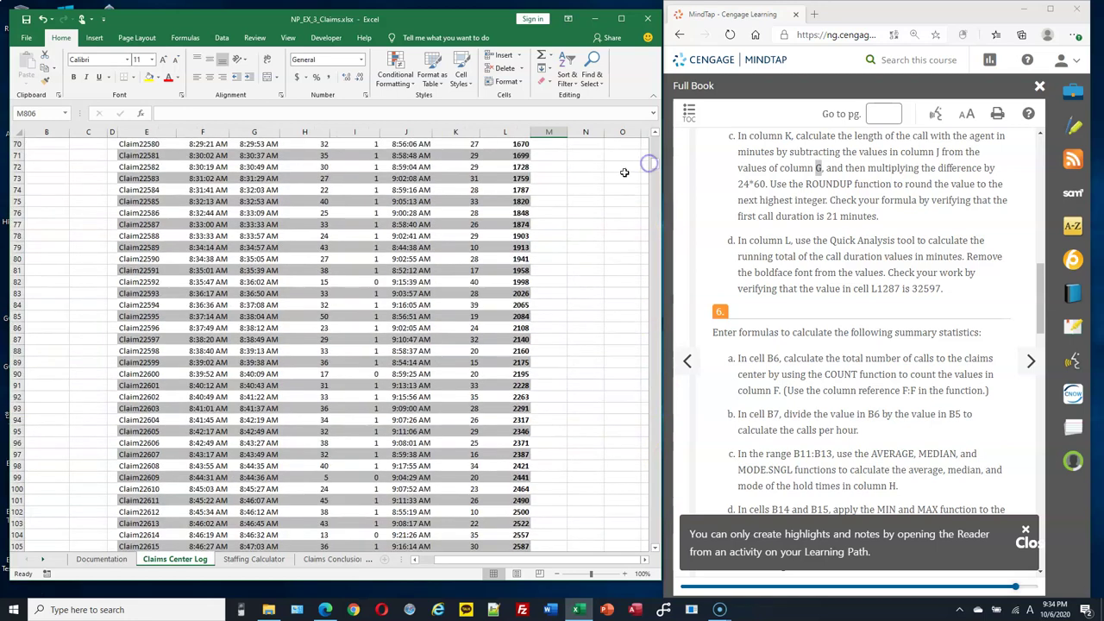
double_click(526, 177)
scroll(630, 199, "up", 10)
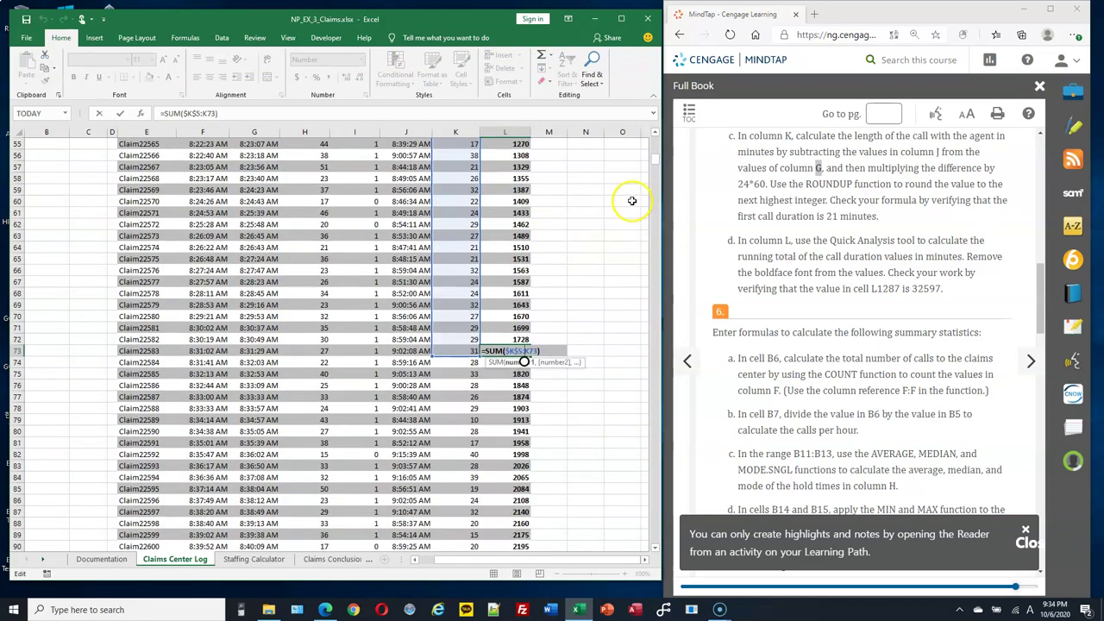
scroll(509, 160, "down", 2)
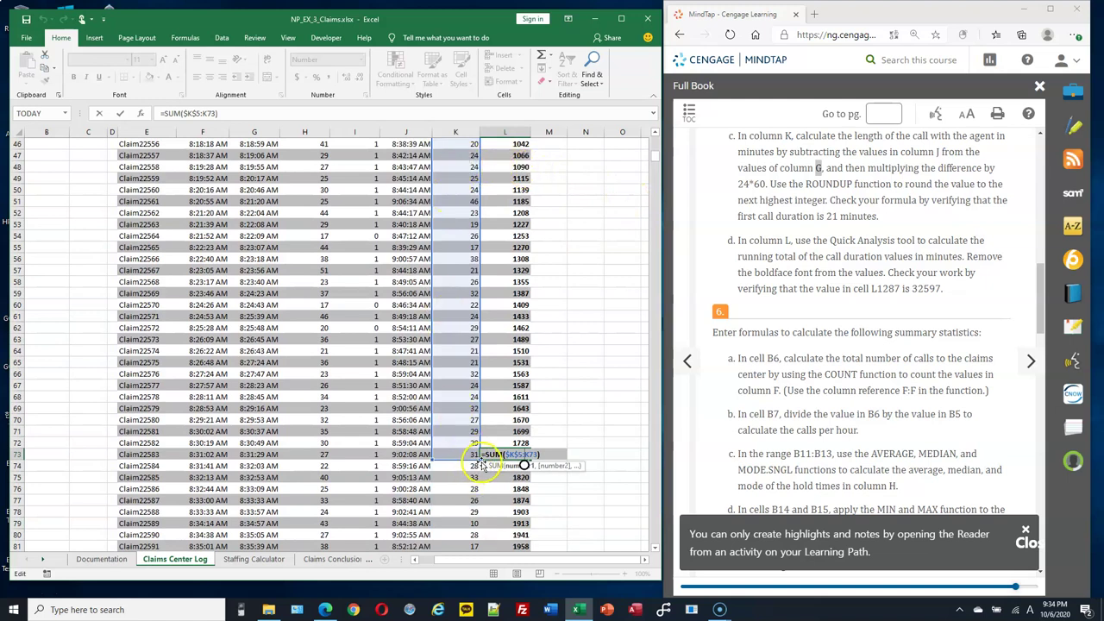
key("Escape")
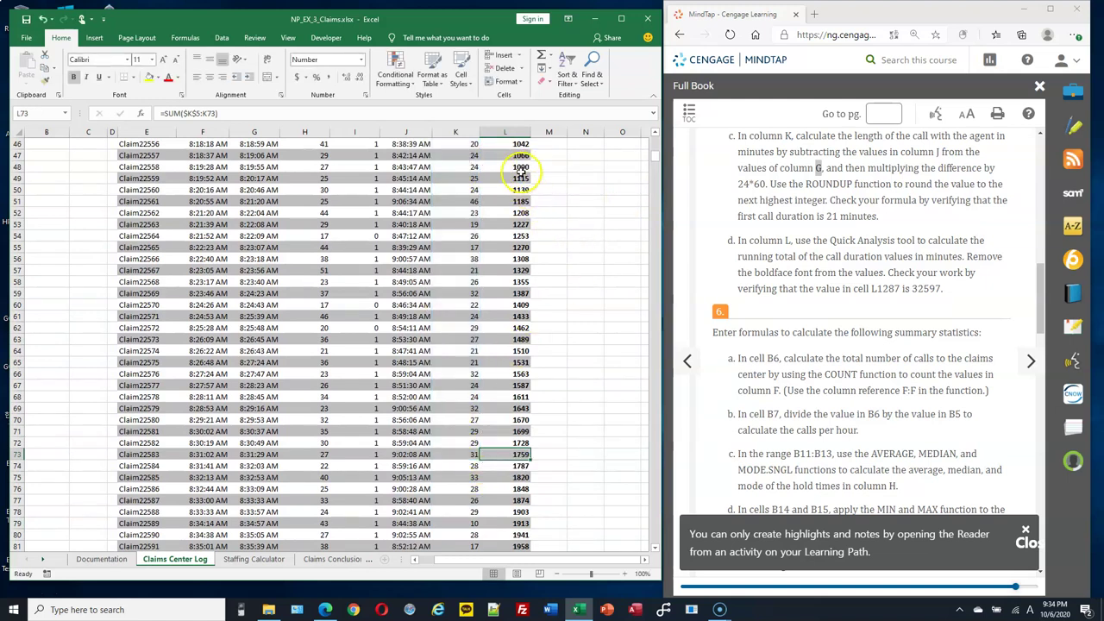
scroll(543, 291, "up", 15)
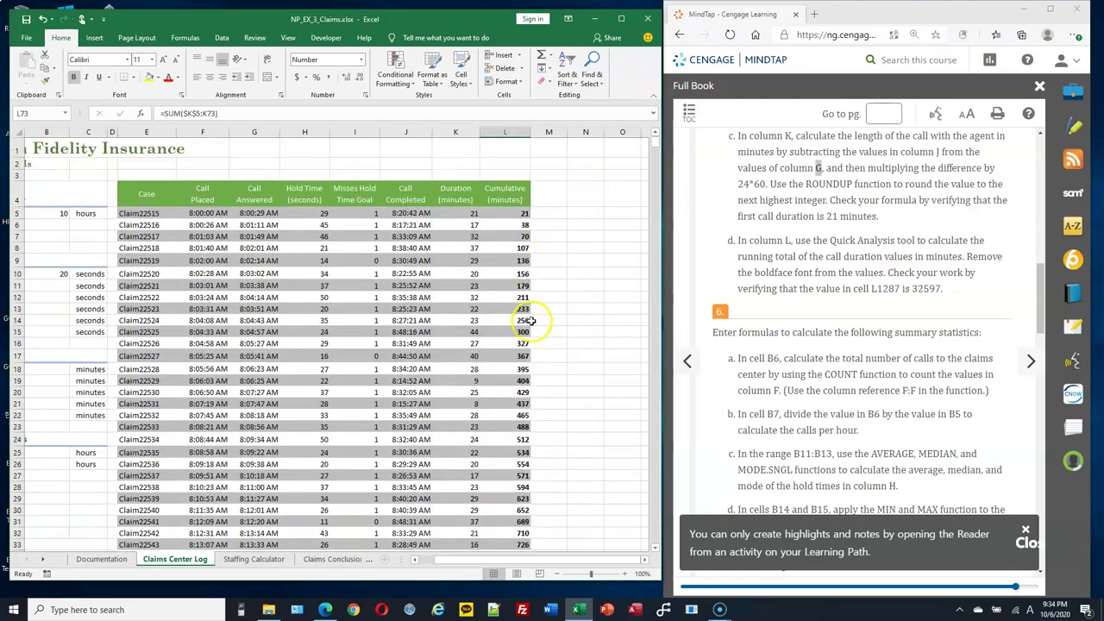
Check the L11 formula and its warning, then select the column L running totals.
double_click(523, 285)
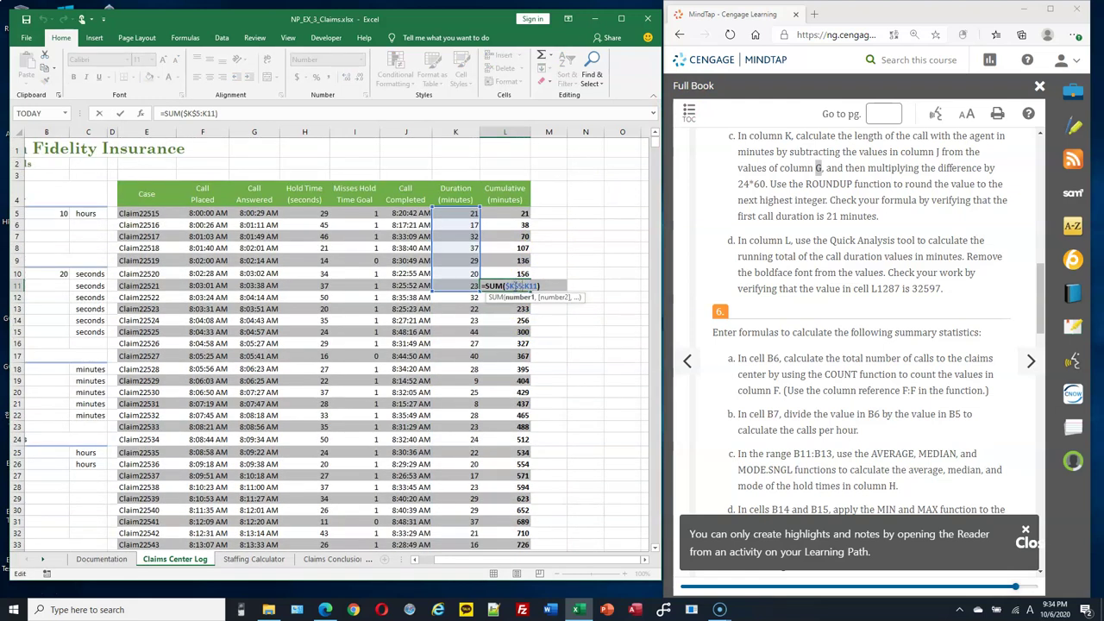
left_click_drag(470, 213, 468, 290)
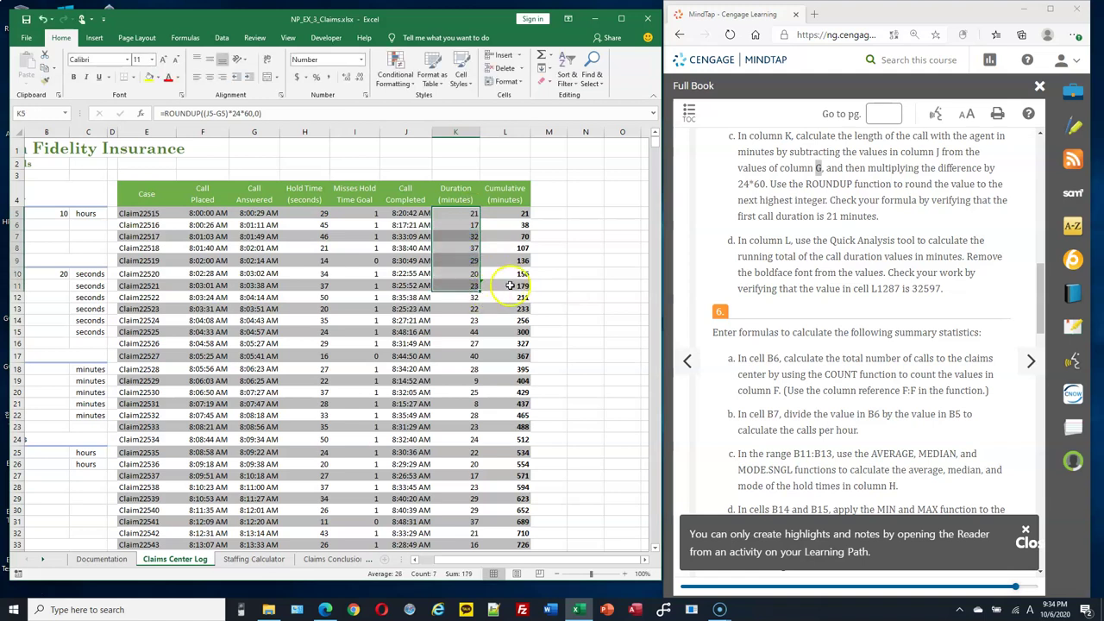
left_click(510, 286)
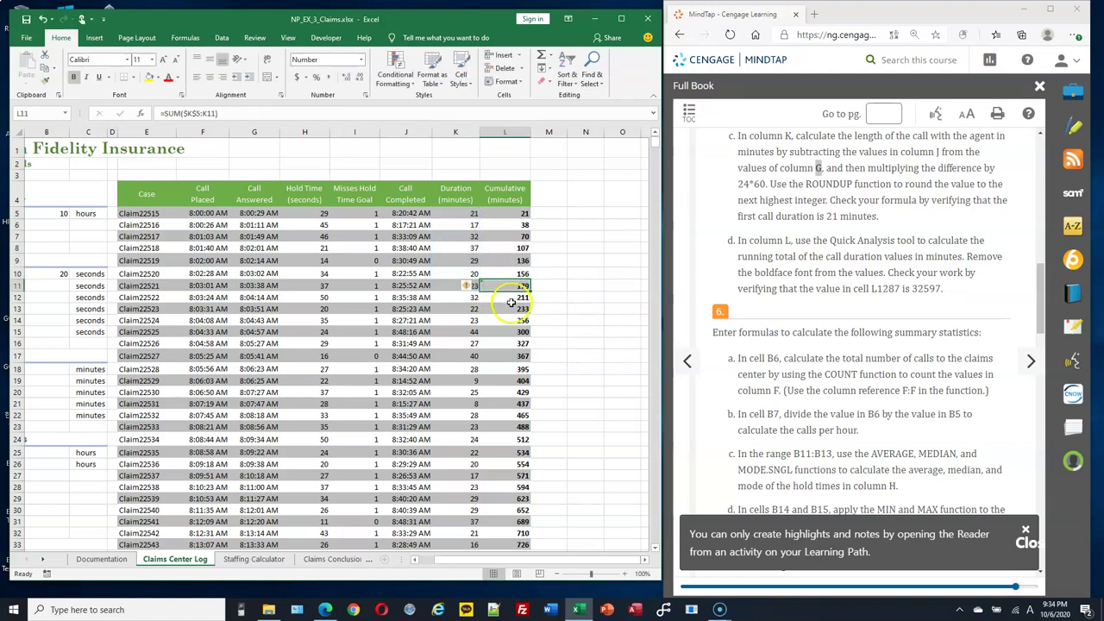
left_click_drag(517, 208, 522, 529)
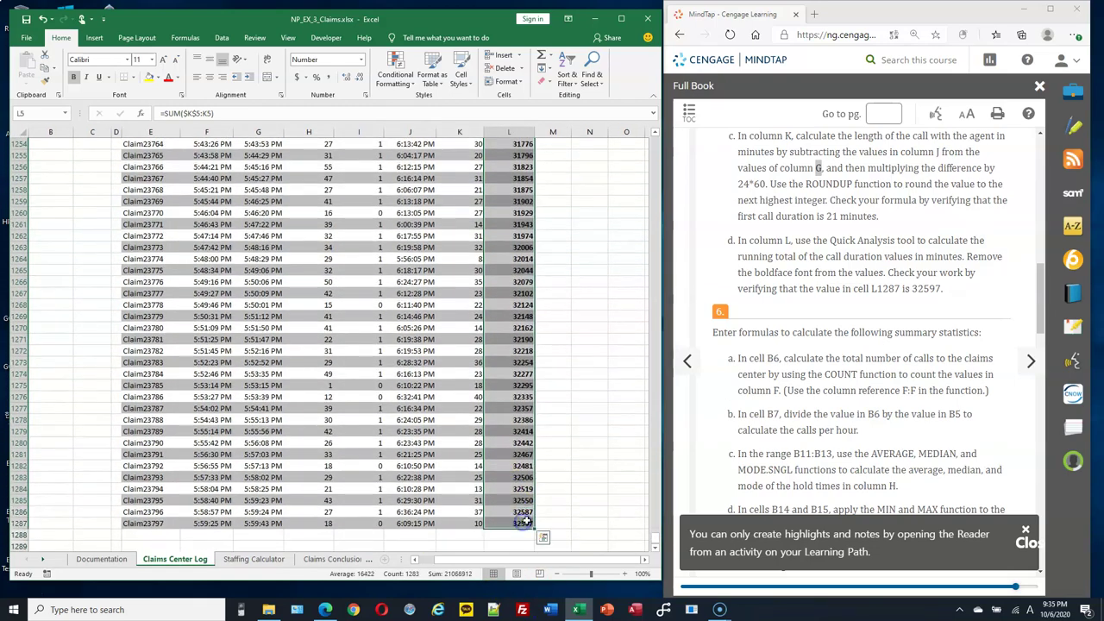
Turn off Bold on the L5:L1287 running totals and deselect the column.
left_click(75, 77)
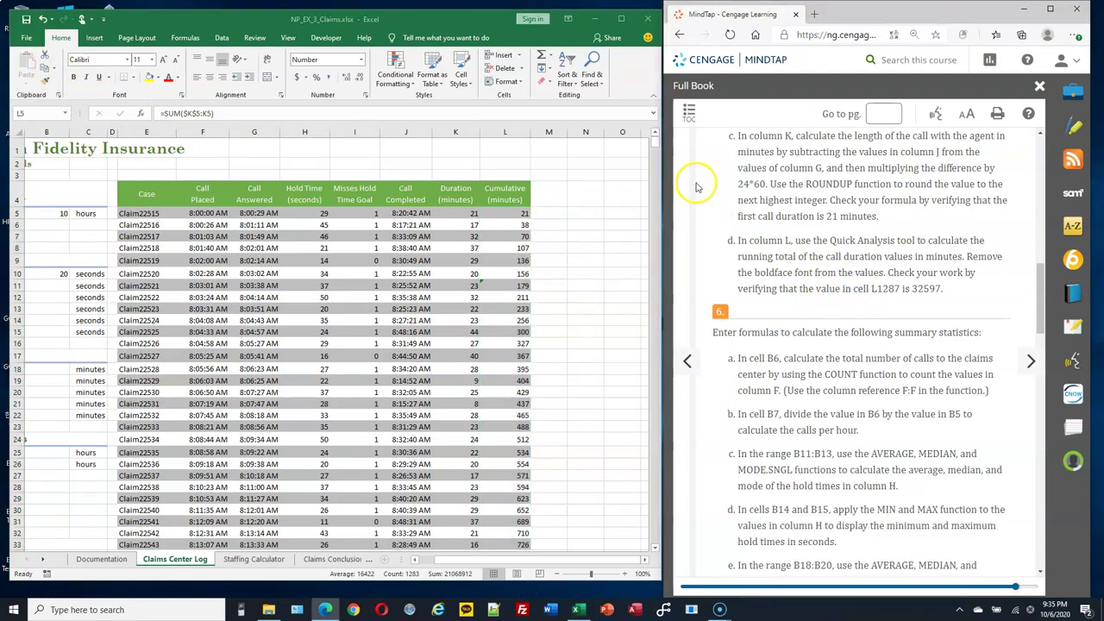
left_click(654, 156)
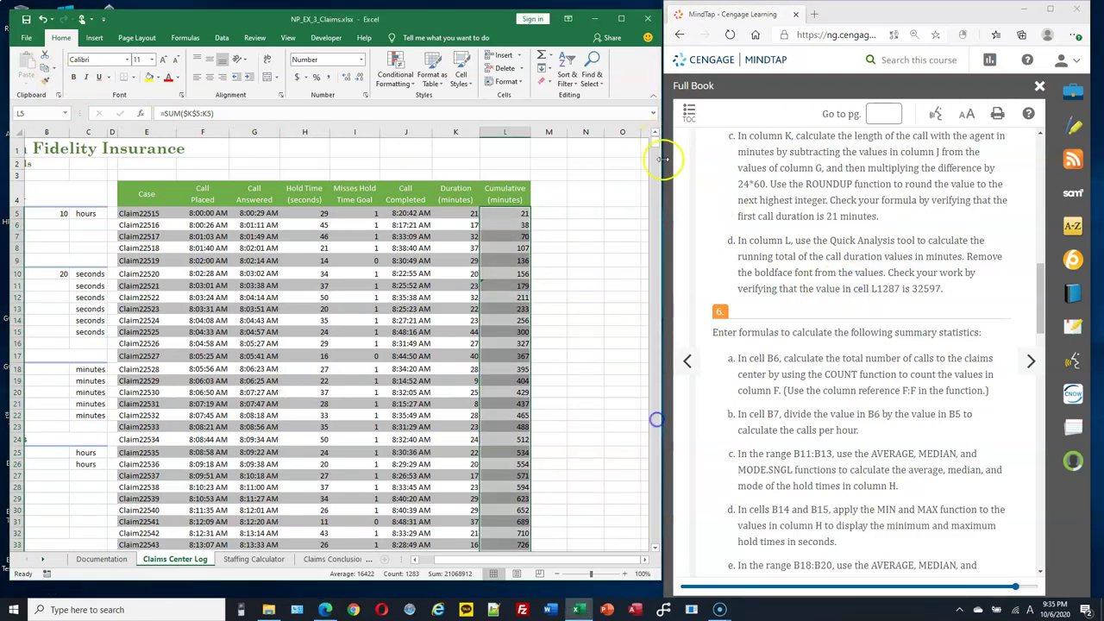
left_click_drag(655, 147, 653, 547)
scroll(402, 350, "down", 2)
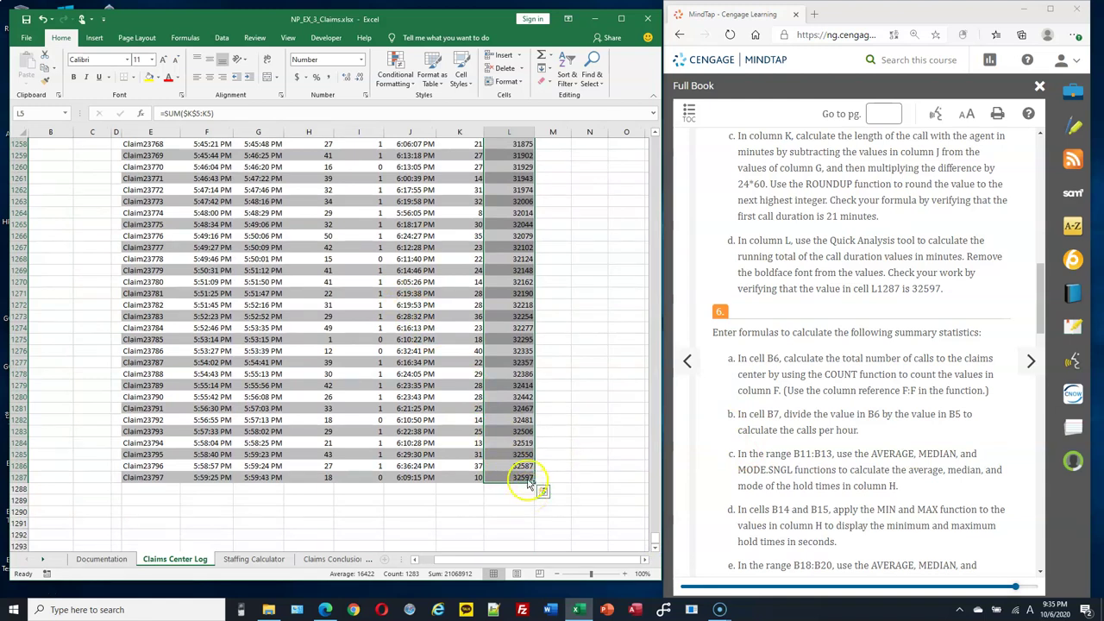
left_click(542, 492)
left_click(399, 399)
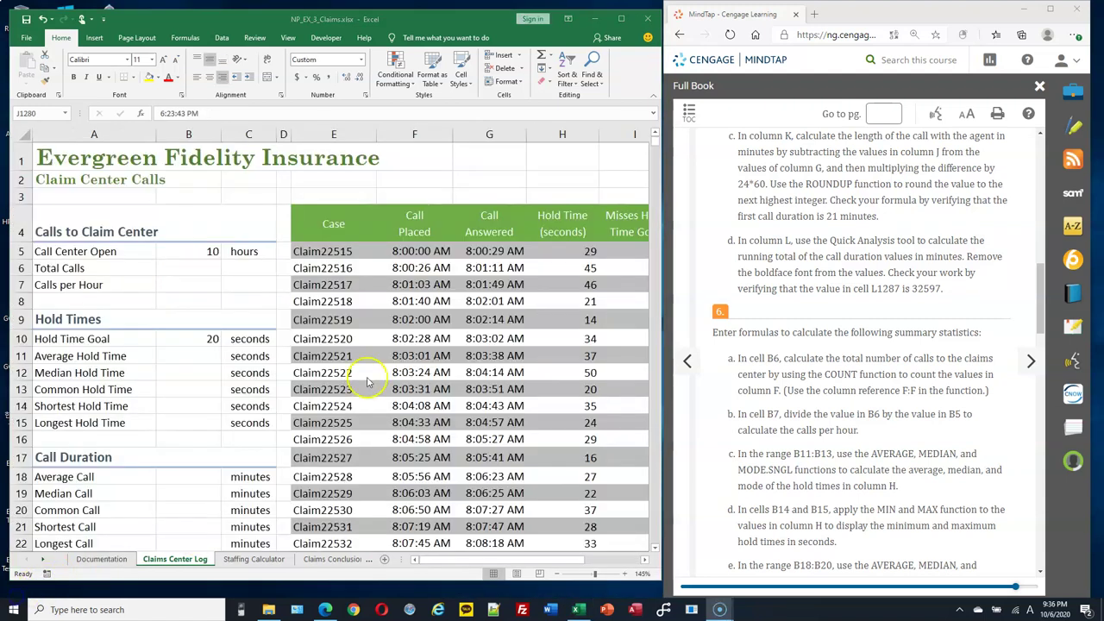
Count total calls in B6 with =COUNT(F:F), giving 1283.
scroll(921, 302, "down", 2)
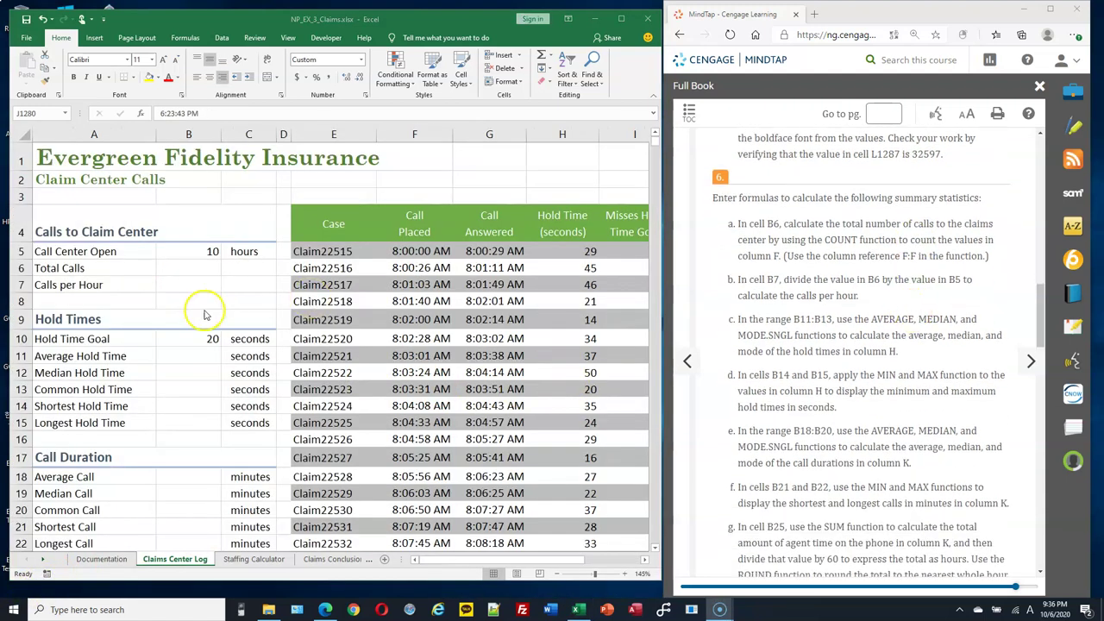
left_click(186, 267)
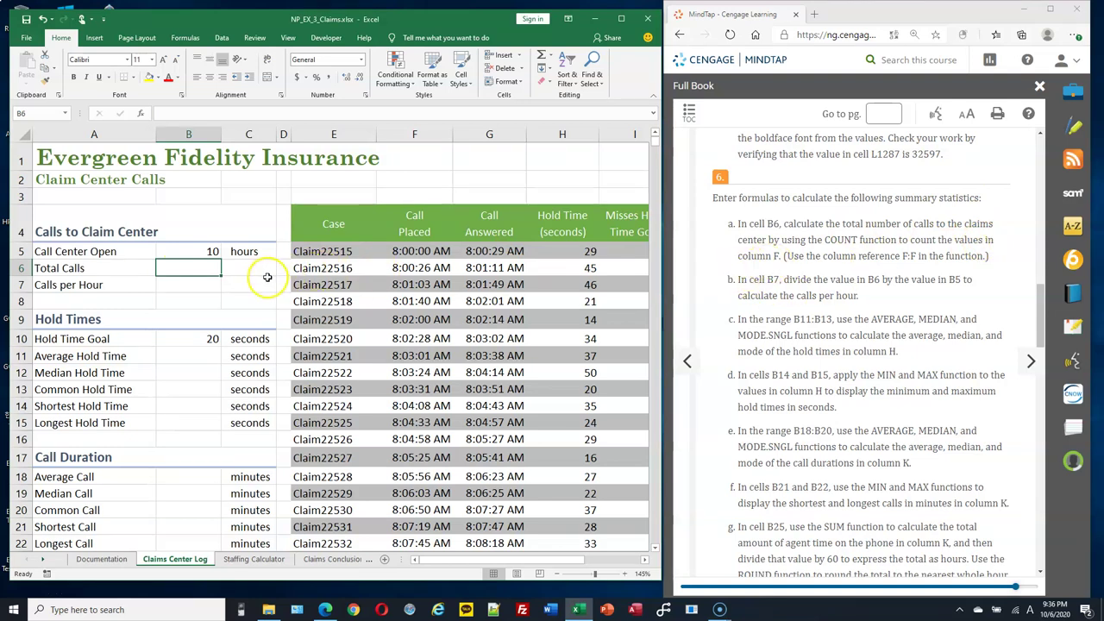
type("=COUN")
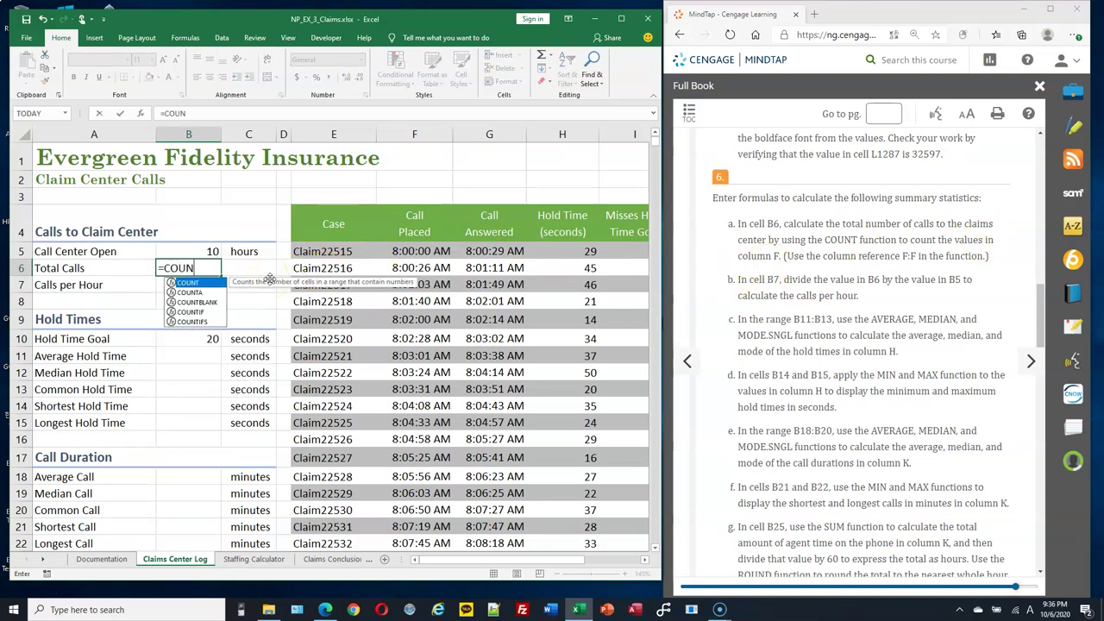
type("T(")
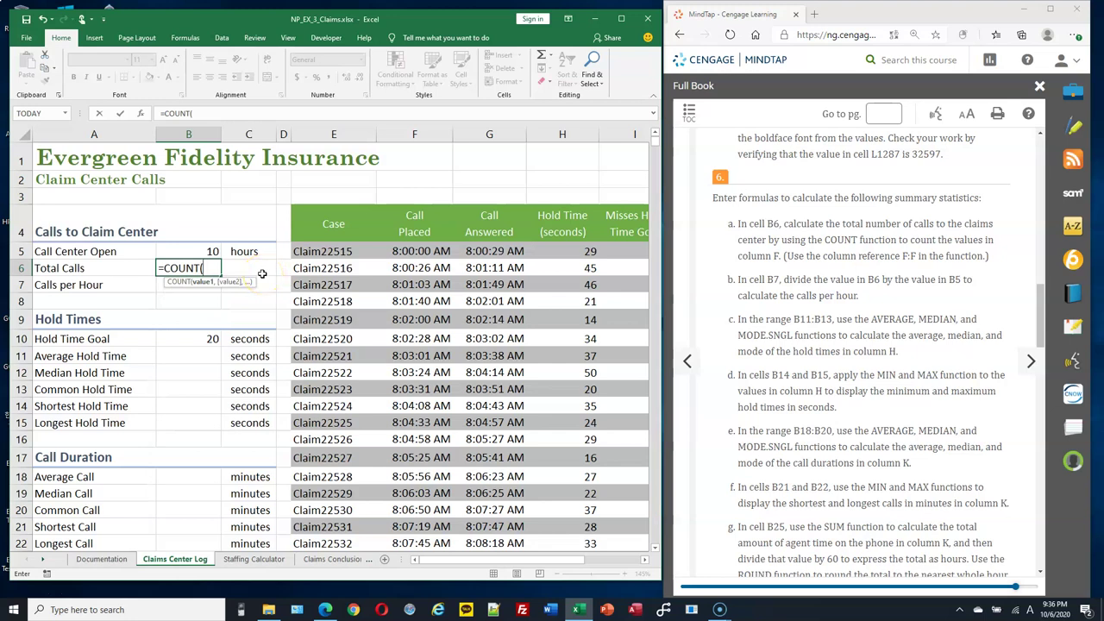
type("F:F")
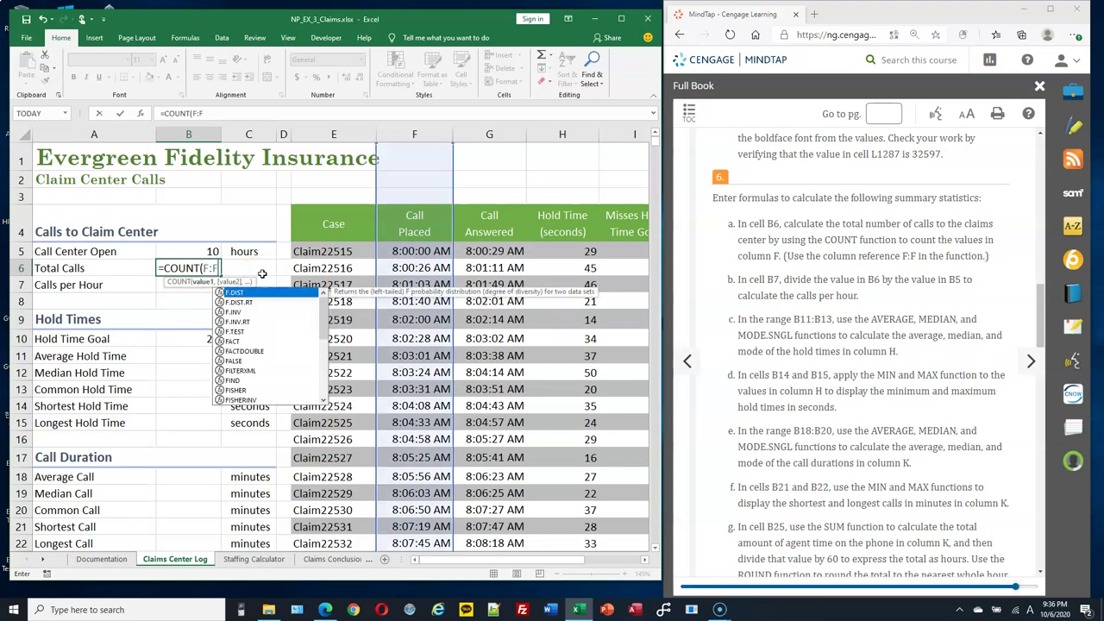
type(")")
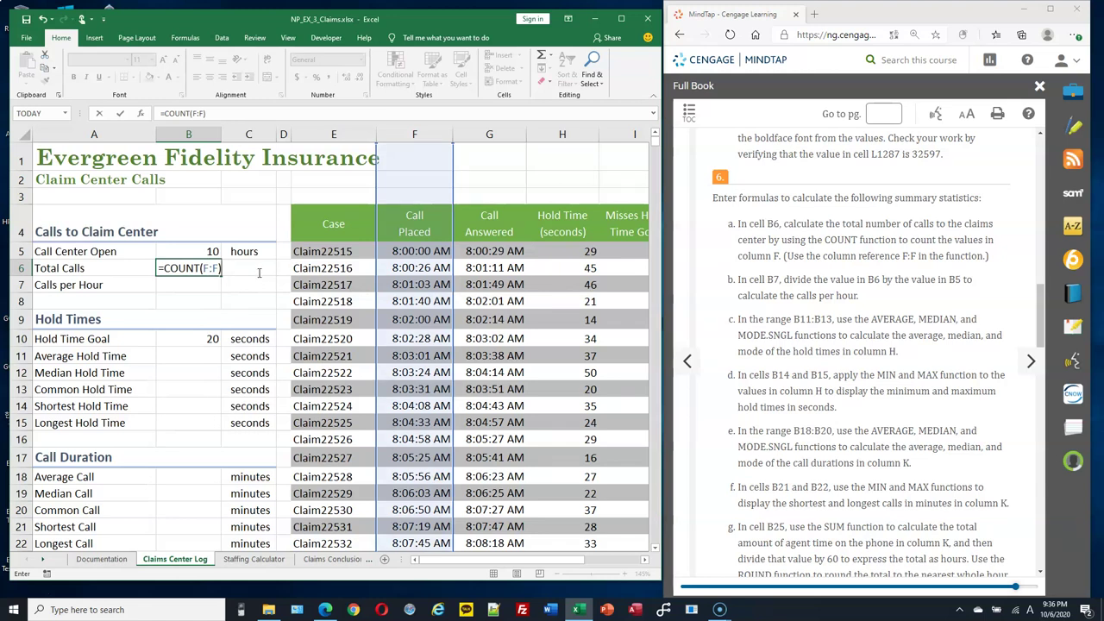
key("Return")
left_click(199, 268)
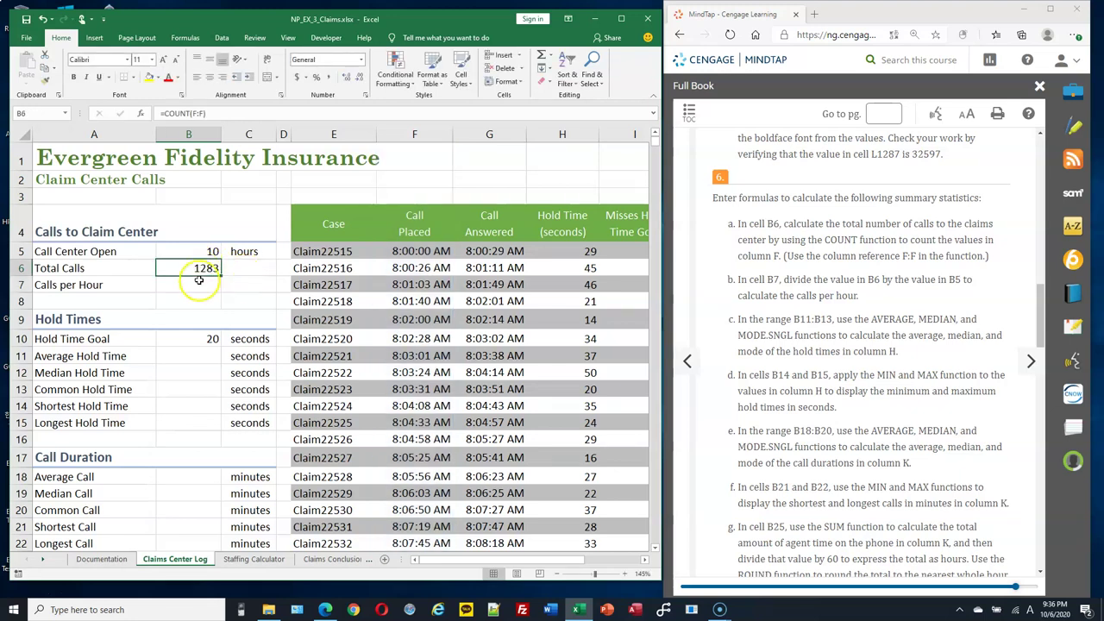
Enter =B6/B5 in B7 so calls per hour show 128.3.
left_click(199, 284)
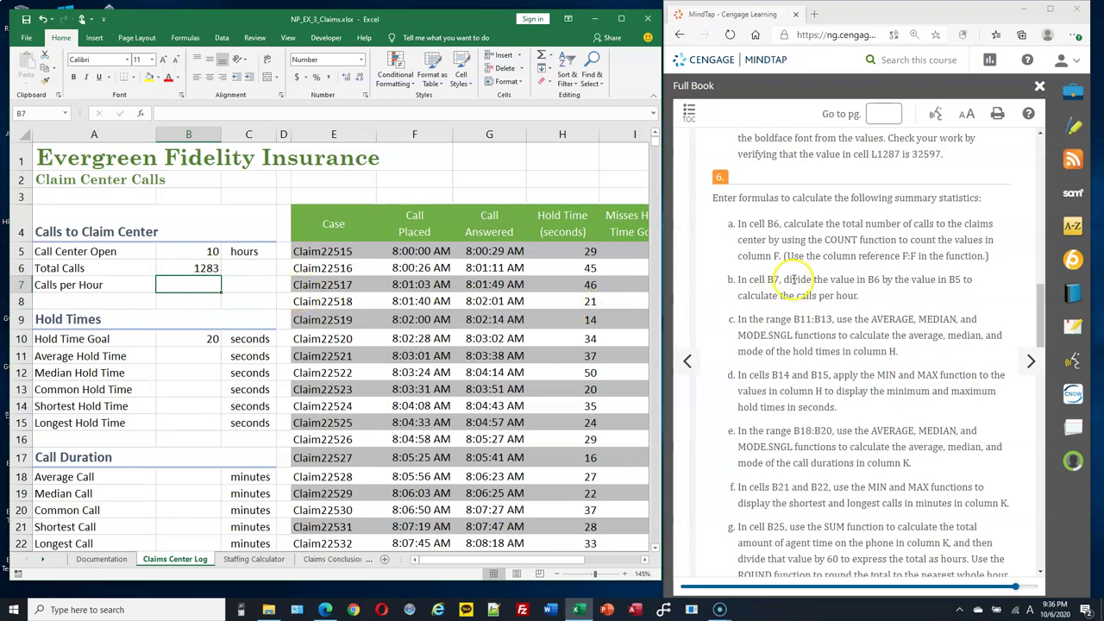
type("=")
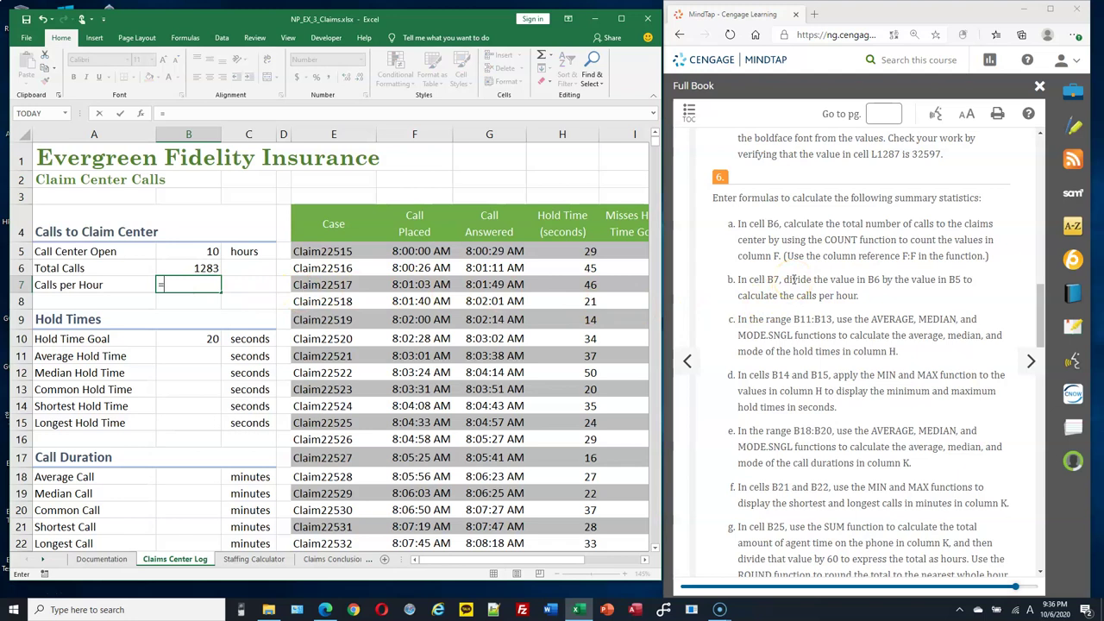
type("B6/B5")
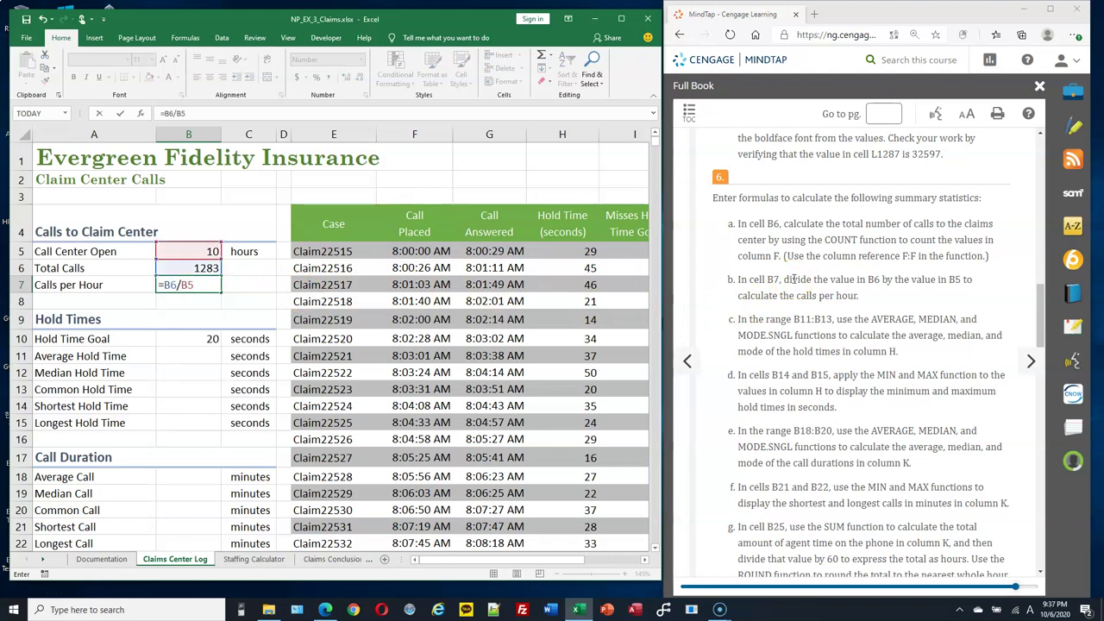
key("Return")
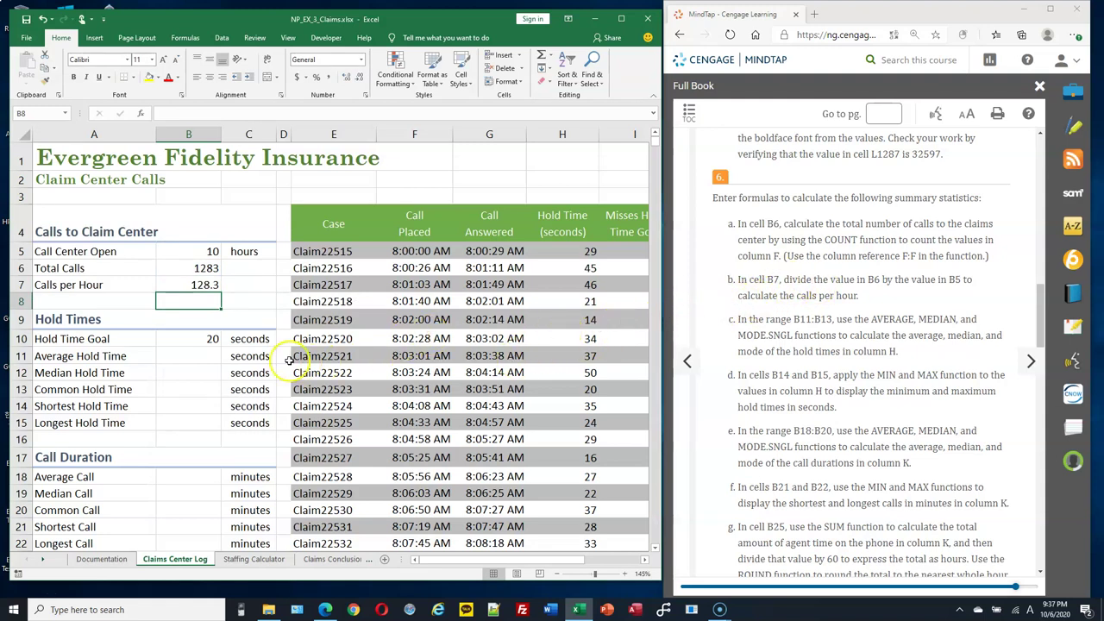
scroll(783, 322, "down", 3)
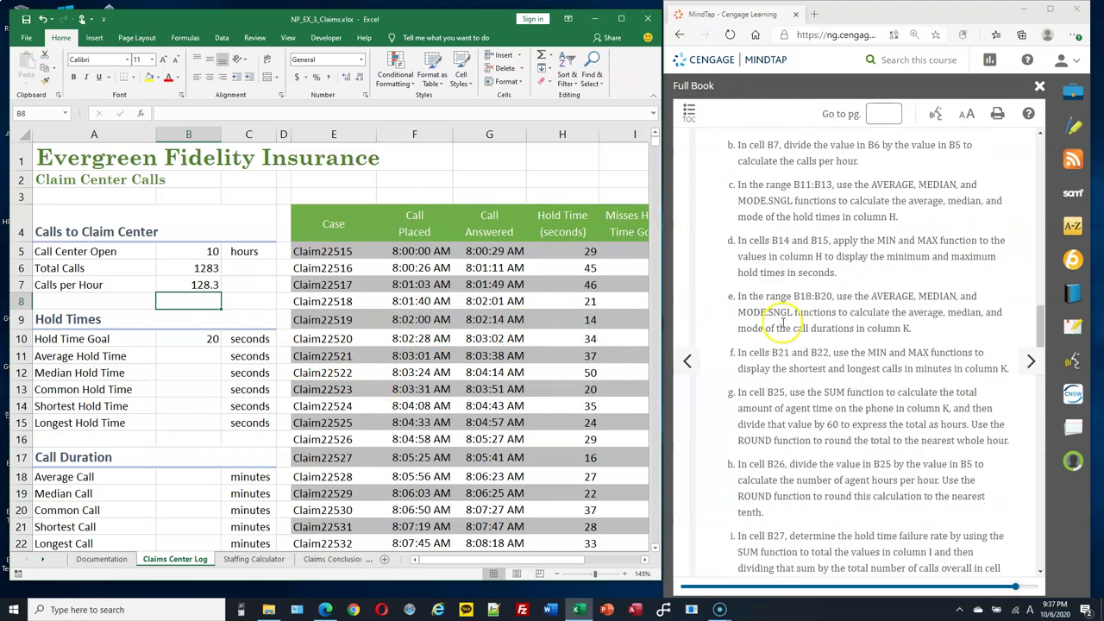
Enter the average hold time in B11 as =AVERAGE(H:H).
left_click(185, 353)
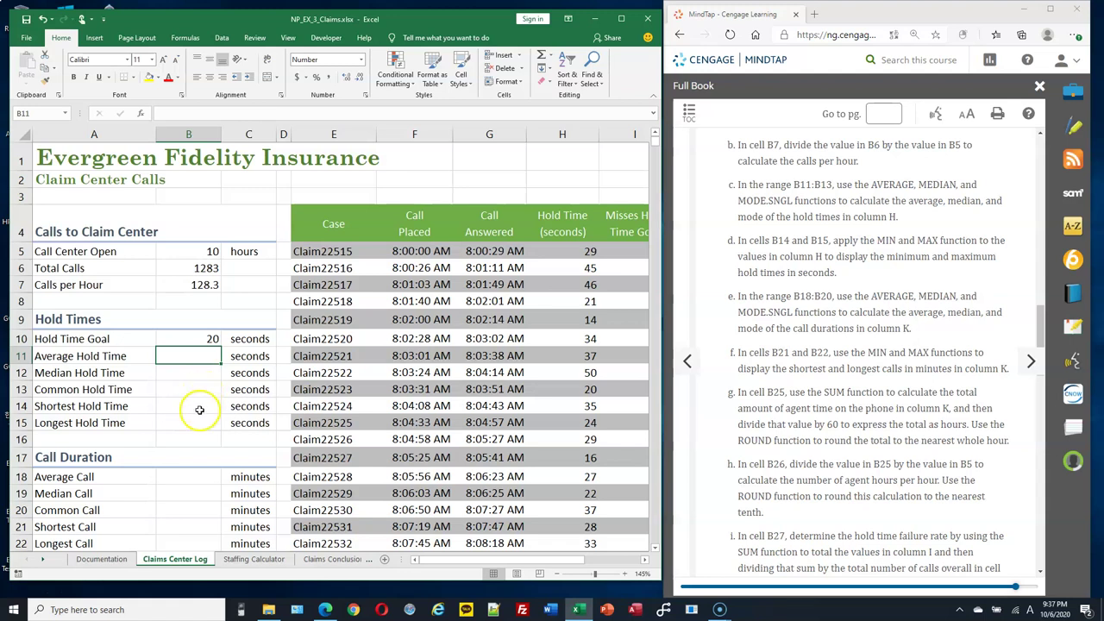
double_click(151, 395)
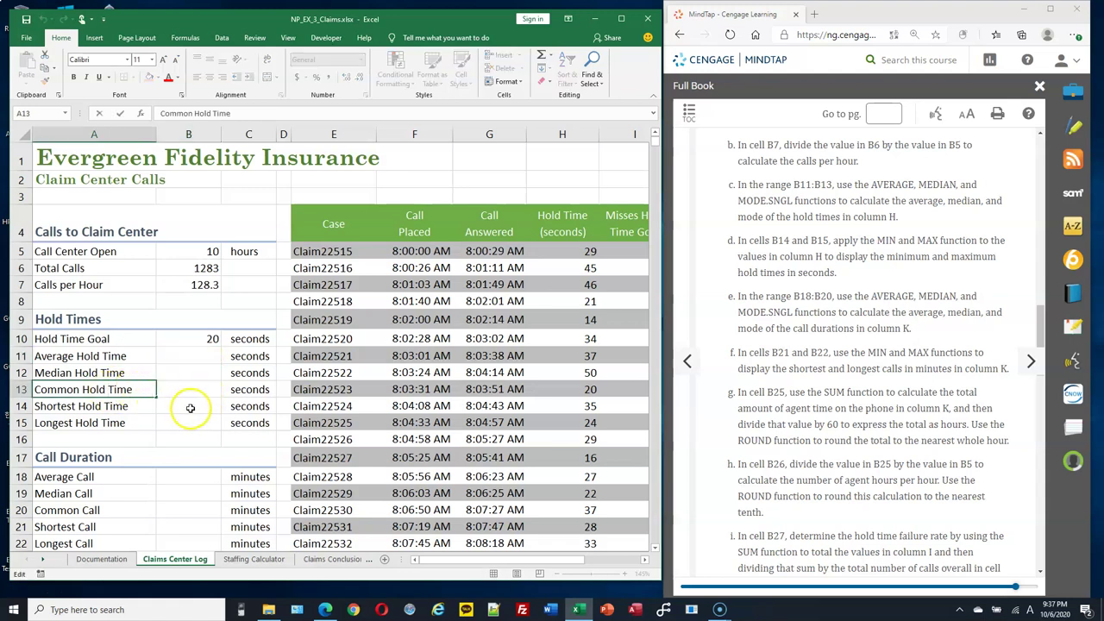
left_click(188, 405)
left_click(192, 422)
left_click(199, 355)
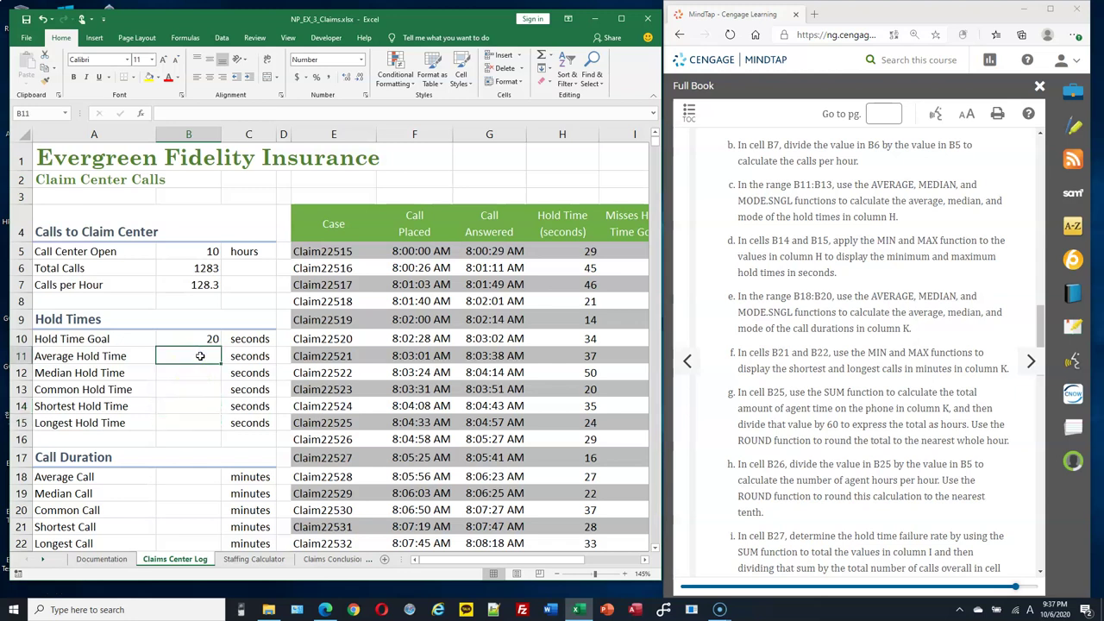
left_click(549, 57)
left_click(553, 57)
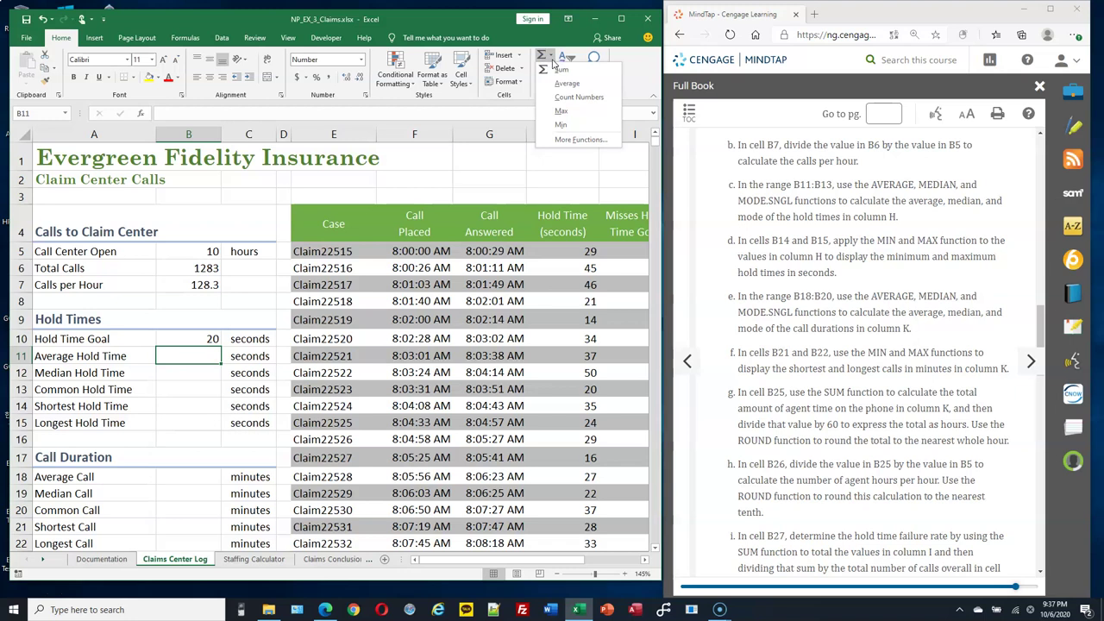
left_click(562, 84)
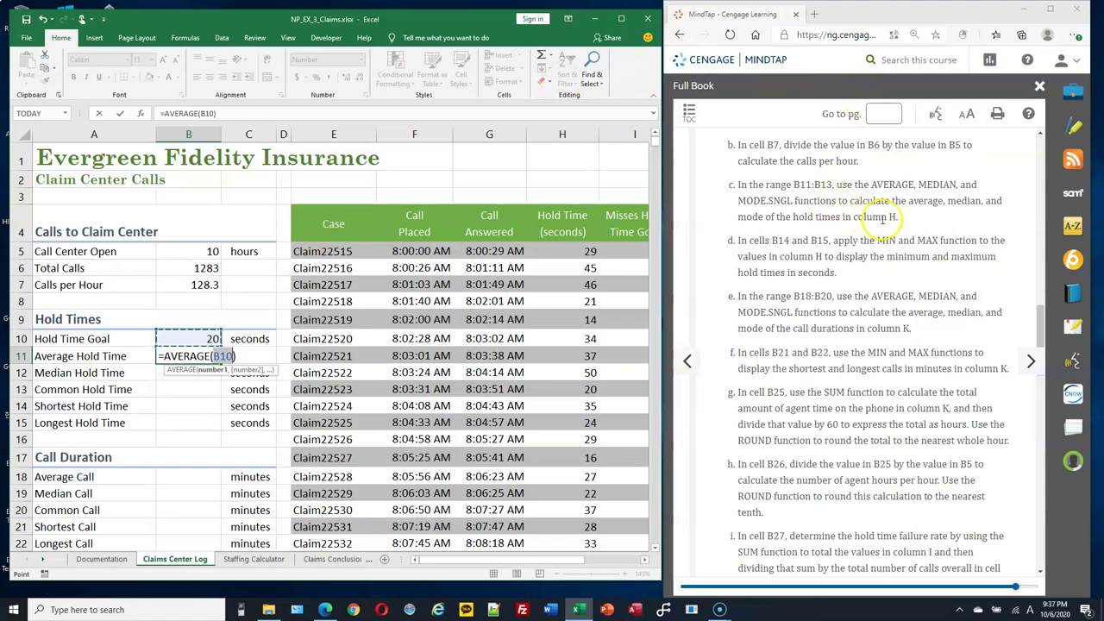
key("BackSpace")
key("BackSpace")
key("BackSpace")
type("H:")
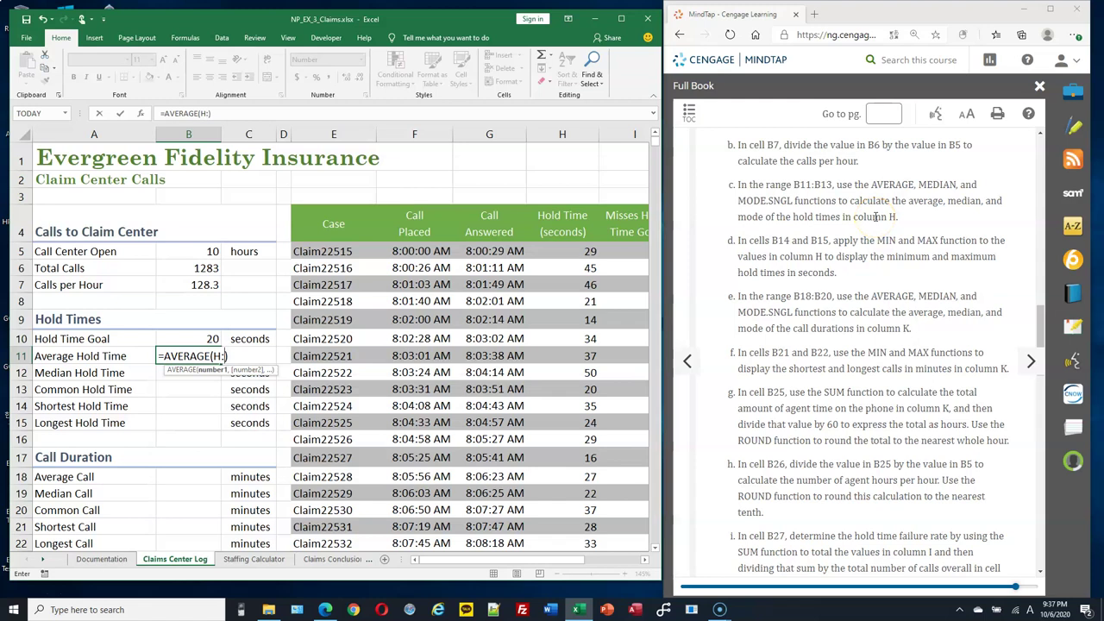
type("H")
key("Return")
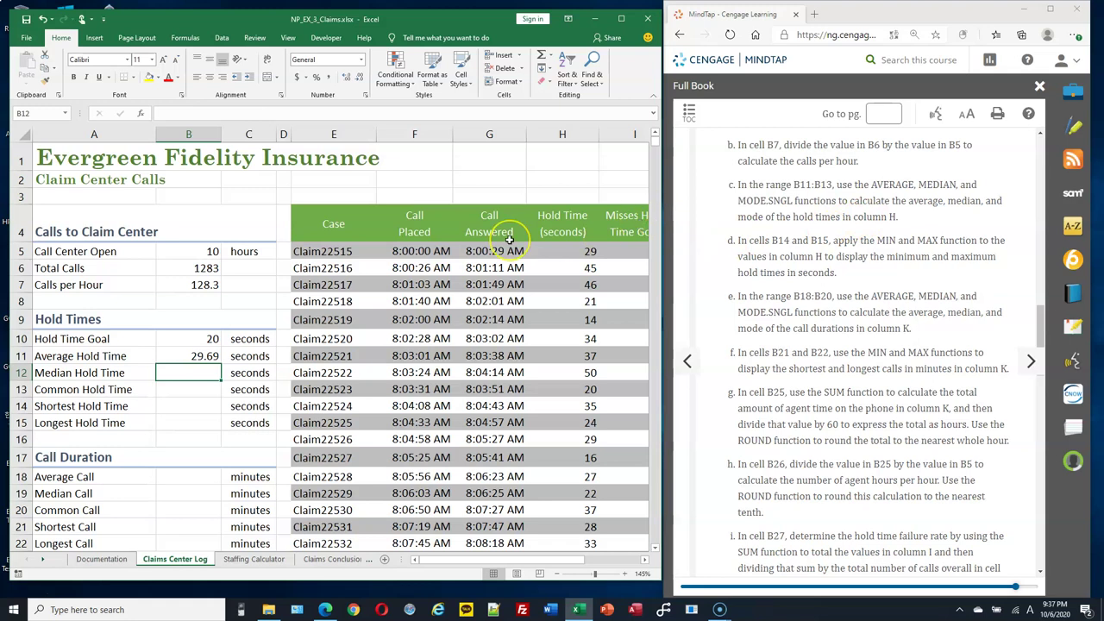
Enter the median hold time in B12 and a first MODE.SNGL attempt in B13.
type("=")
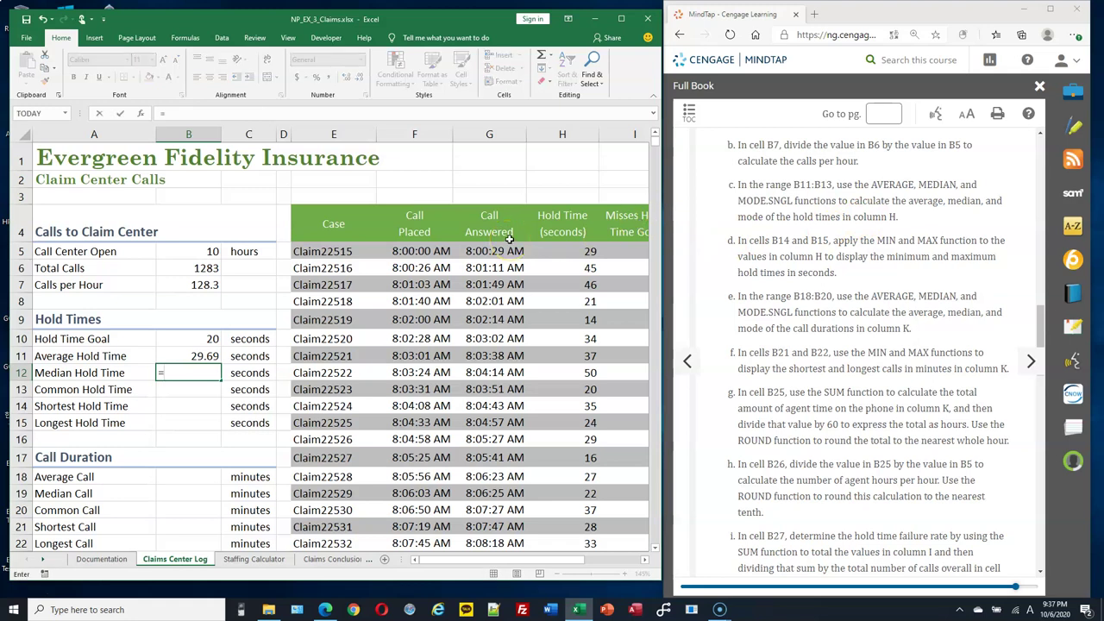
type("M")
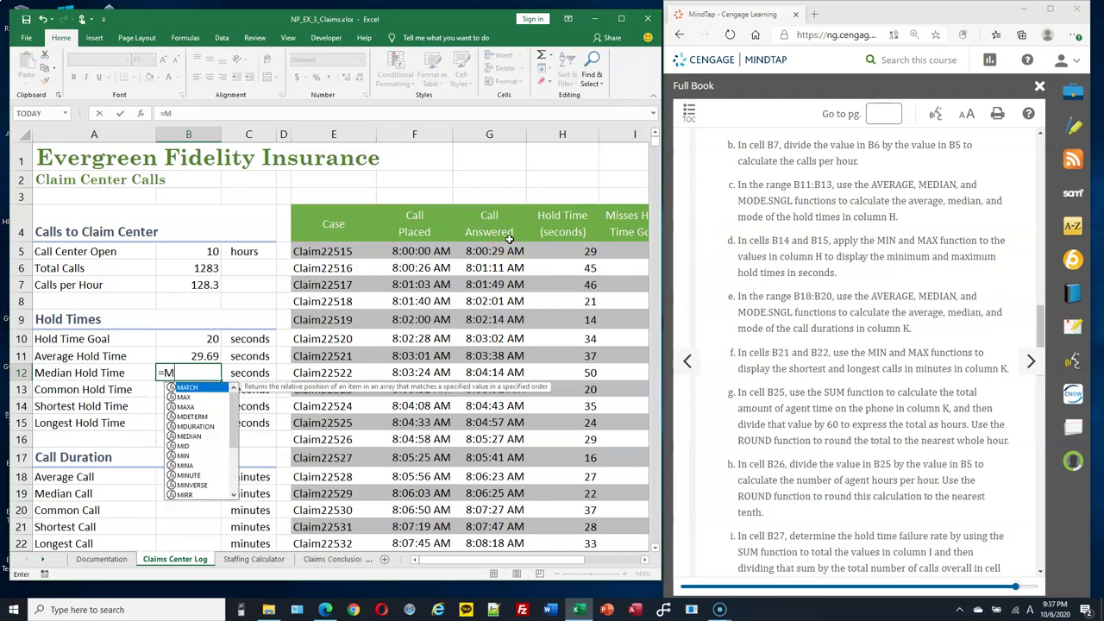
type("EDIAN")
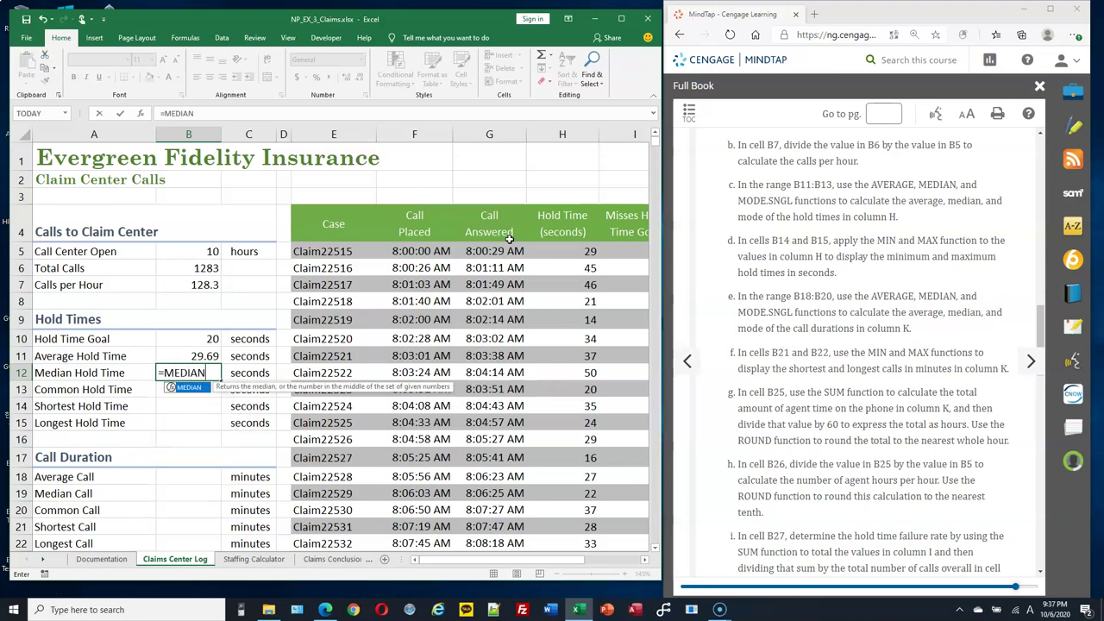
type("*(")
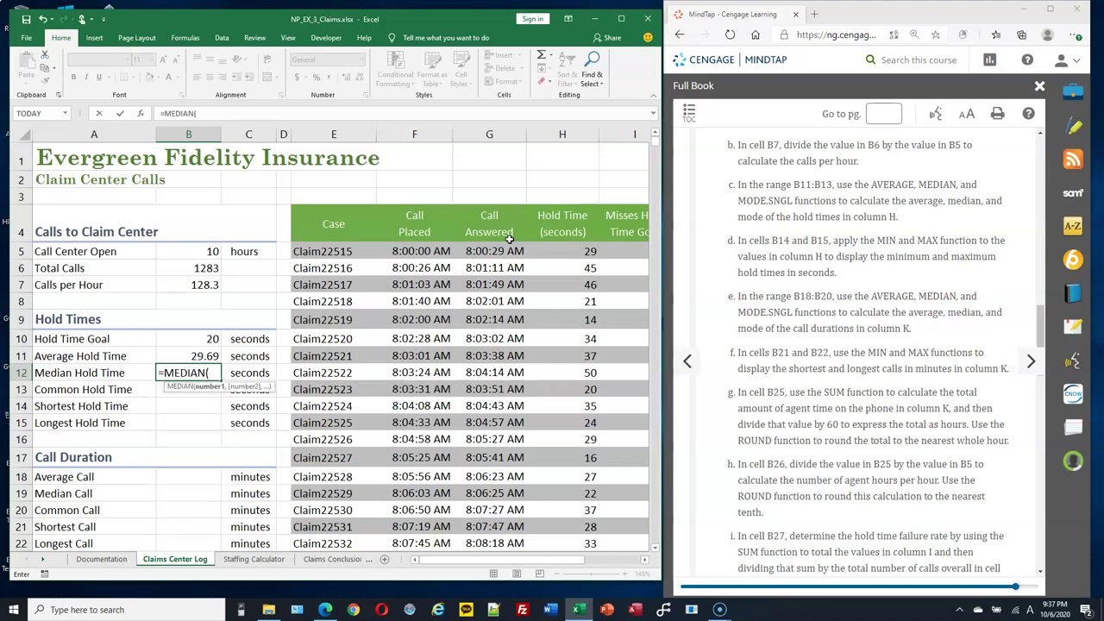
type("H:H)")
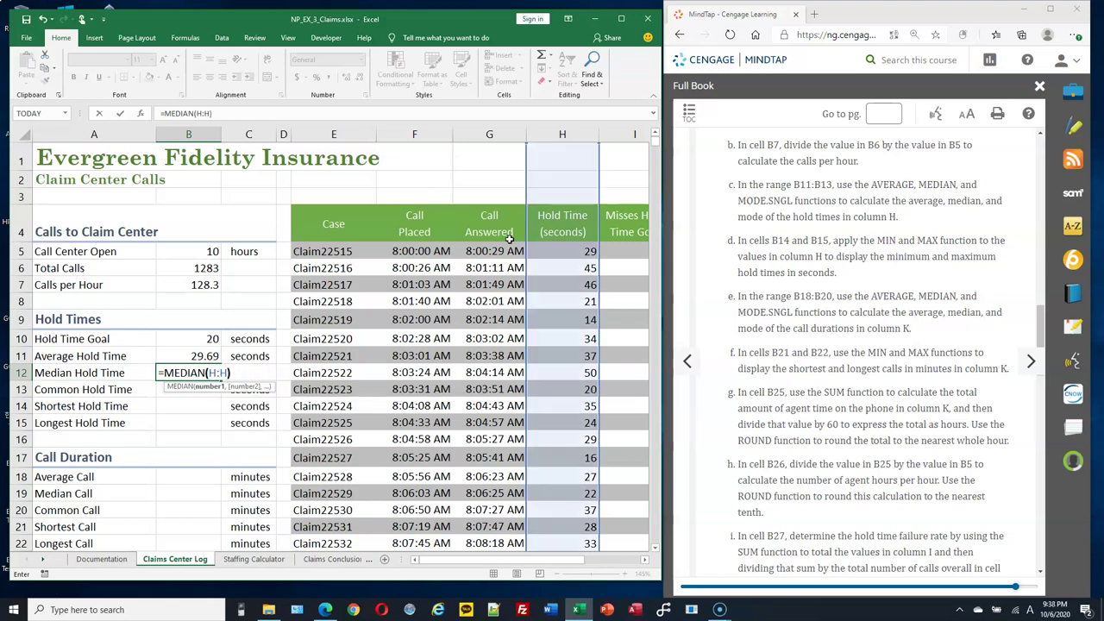
key("Return")
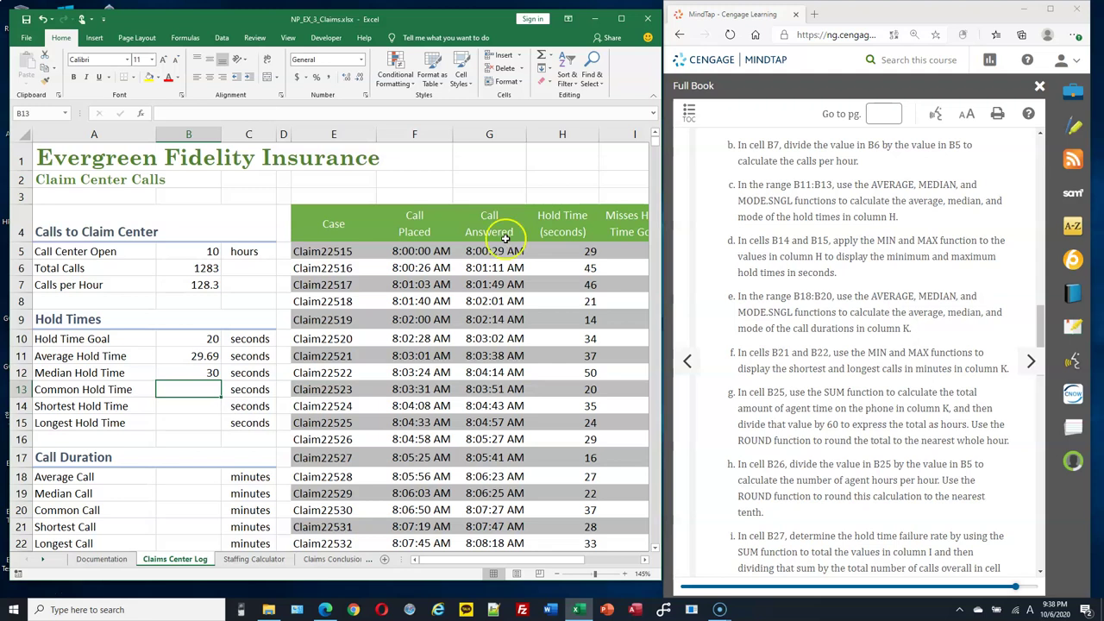
type("=MOD")
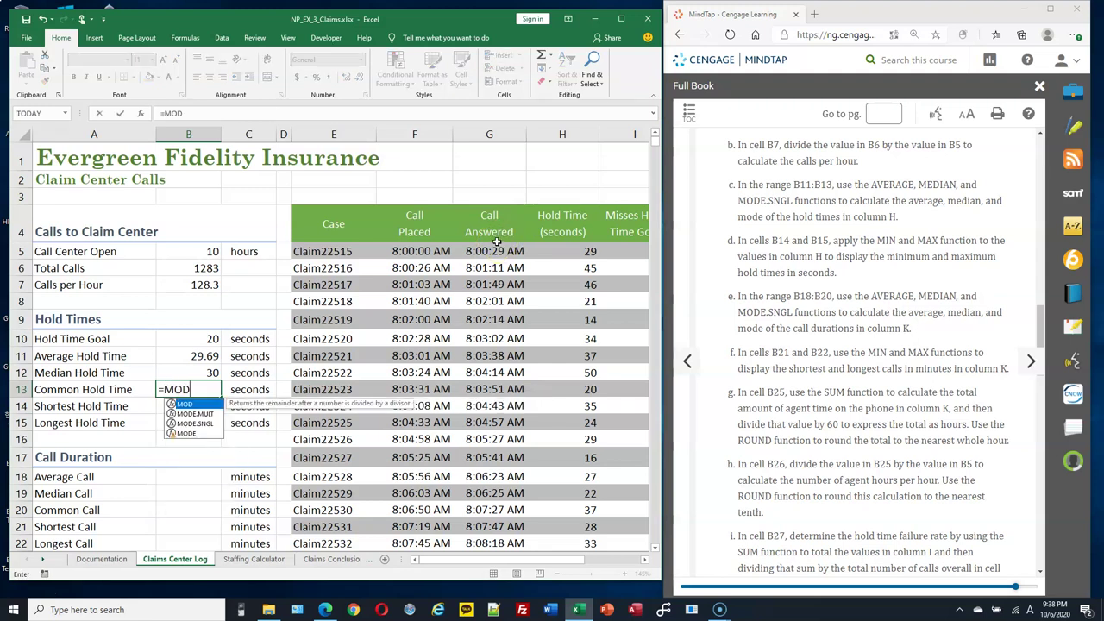
type("(H:H)")
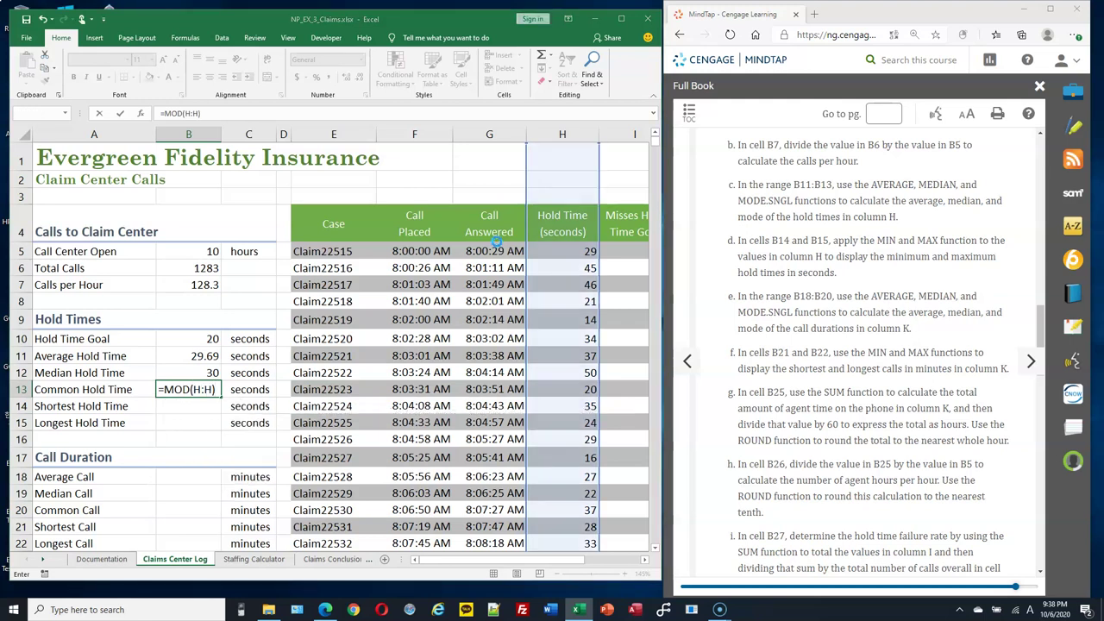
key("Return")
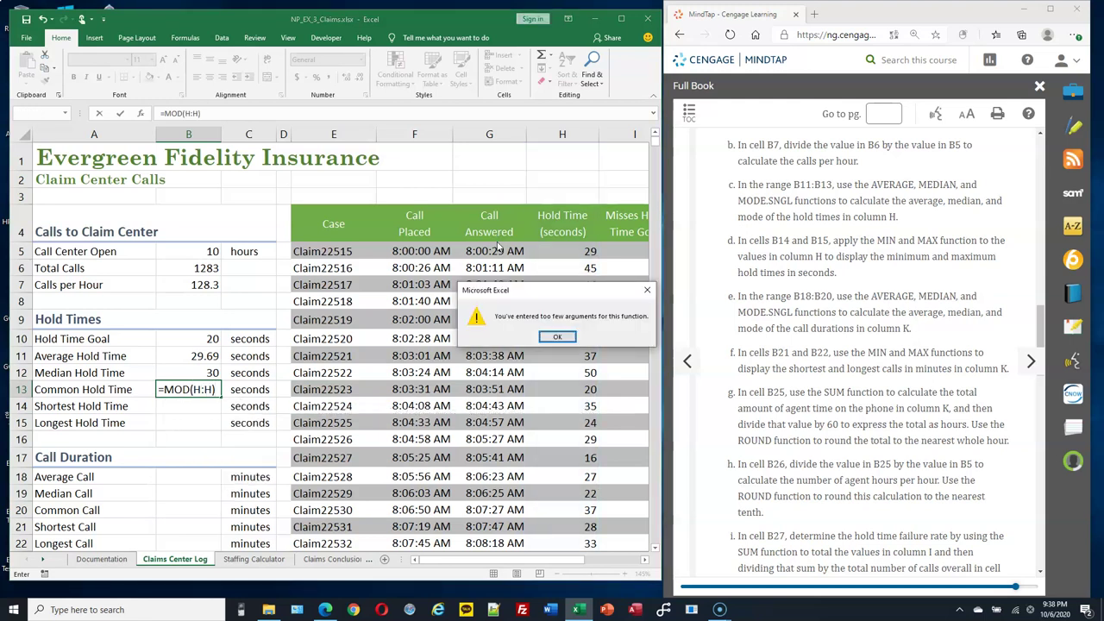
key("Return")
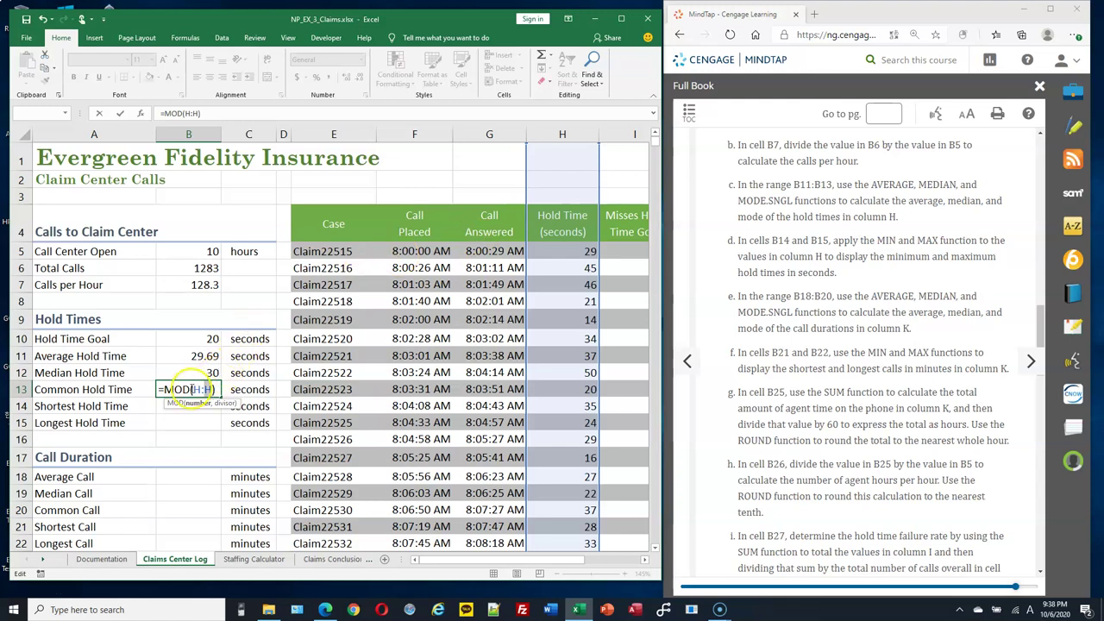
left_click_drag(189, 389, 250, 373)
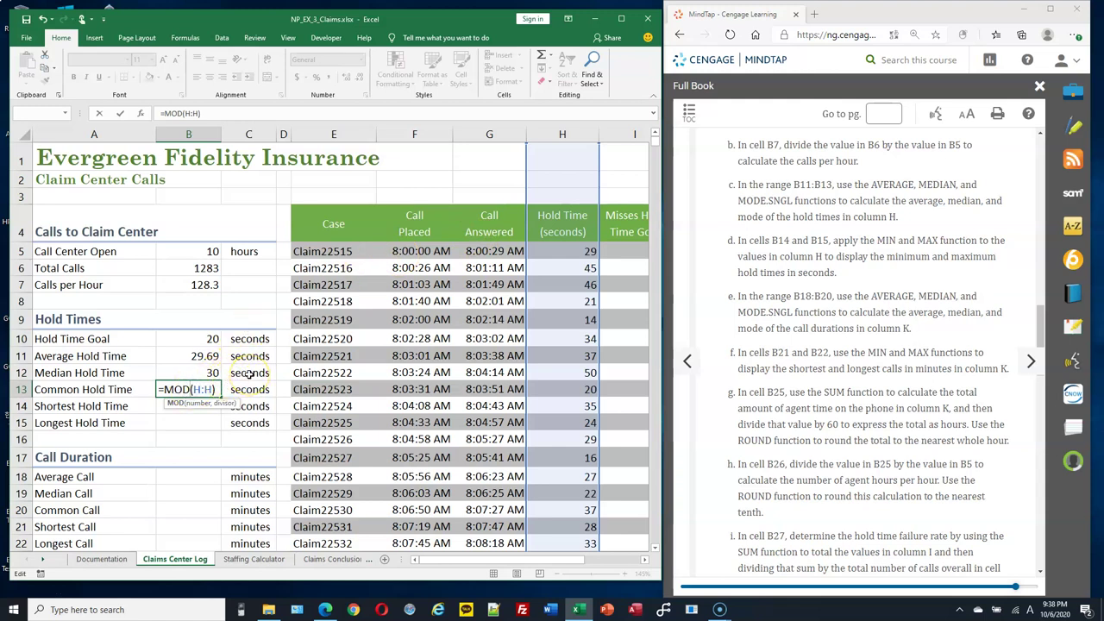
type(".")
type("SNGL")
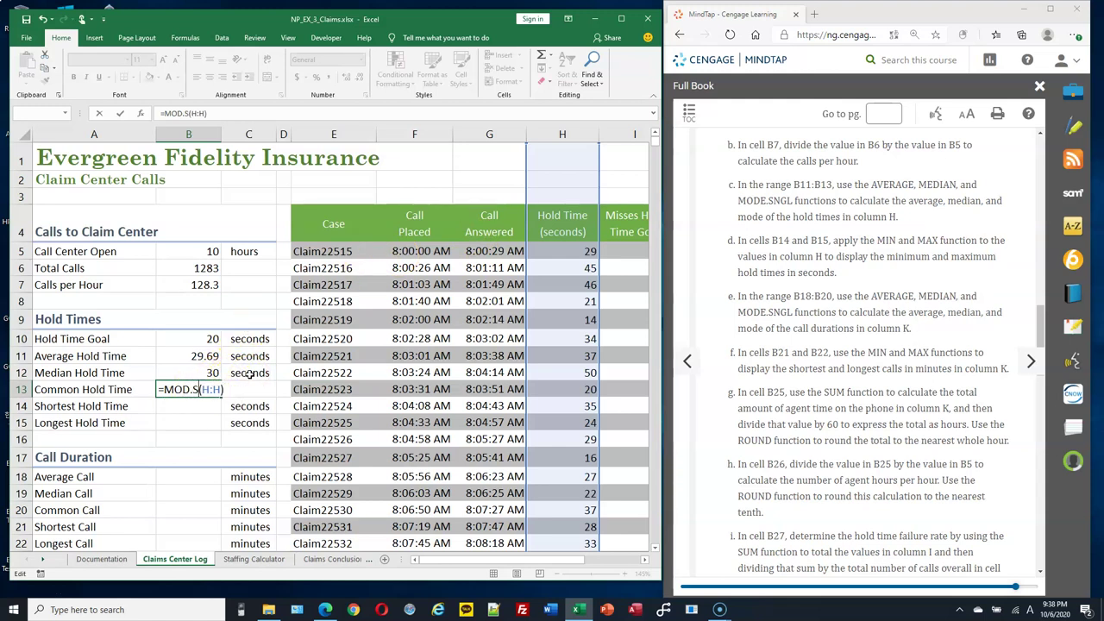
key("Return")
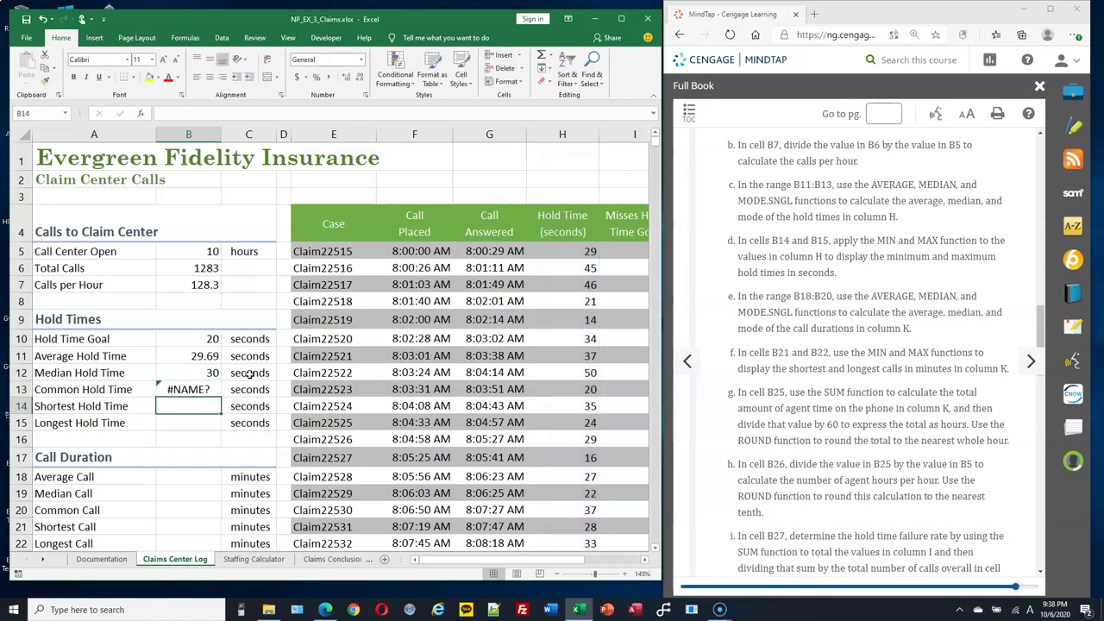
Correct B13 to =MODE.SNGL(H:H) so the most common hold time shows 32.
double_click(196, 388)
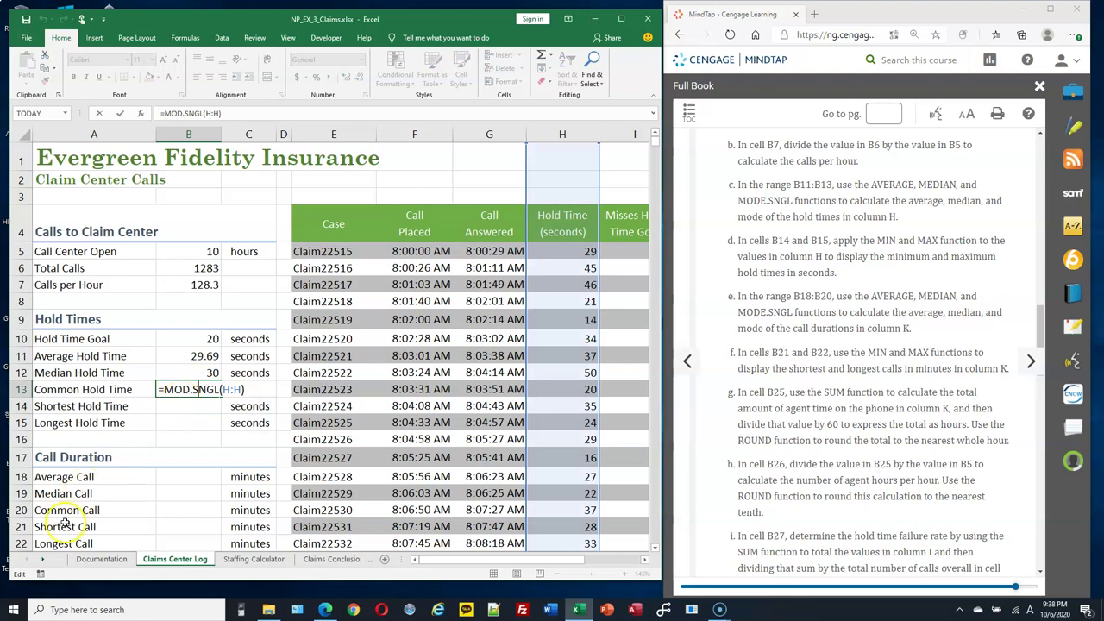
key("Return")
double_click(195, 388)
type("E")
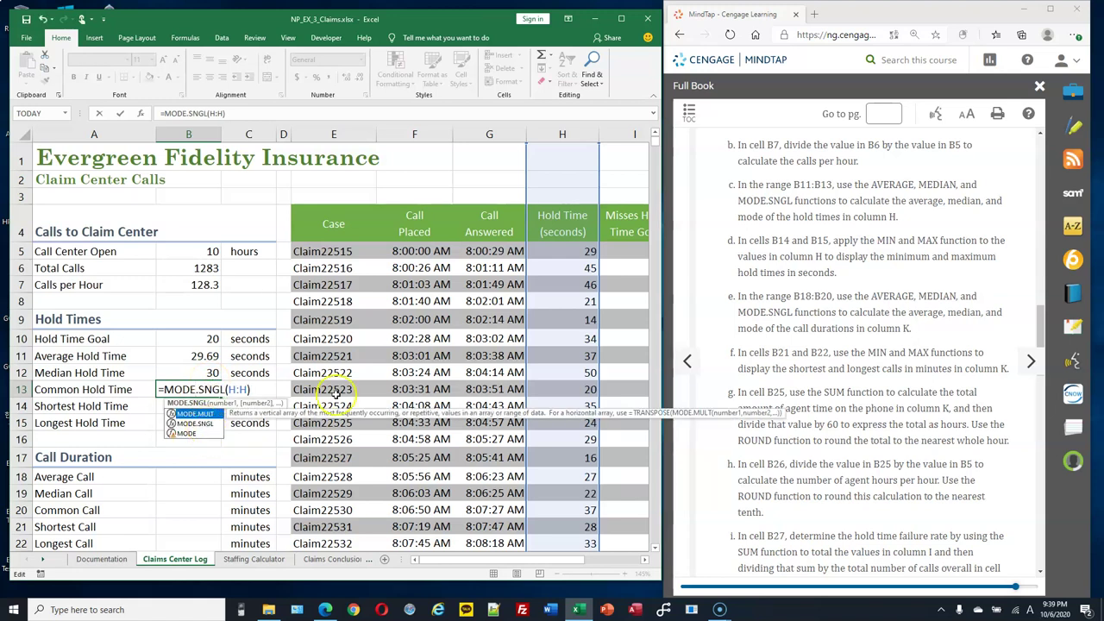
key("Return")
key("Return")
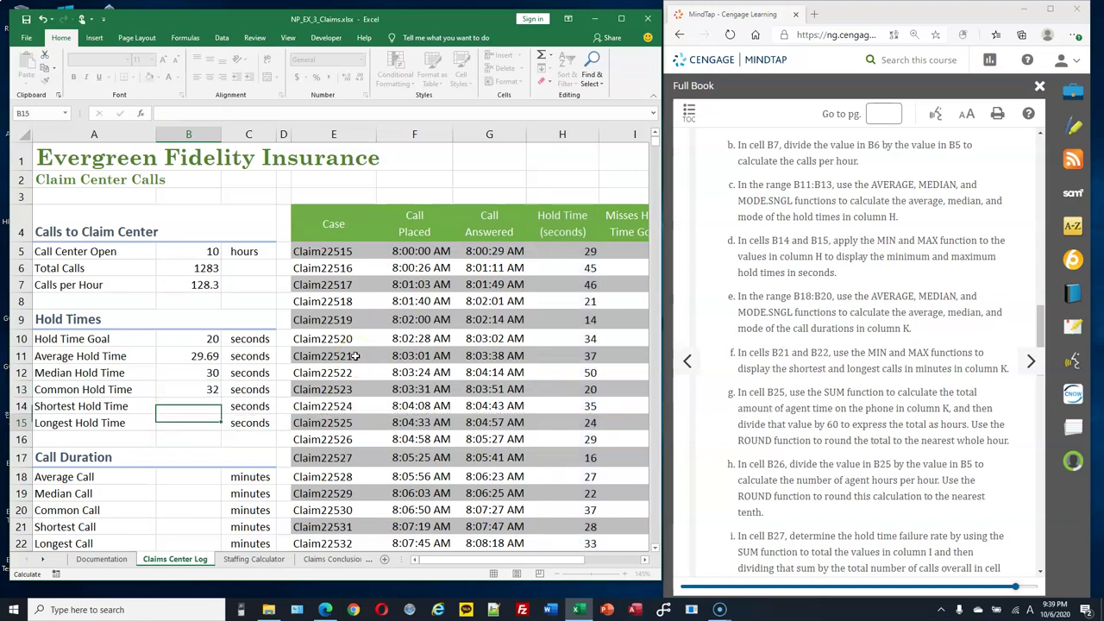
double_click(216, 390)
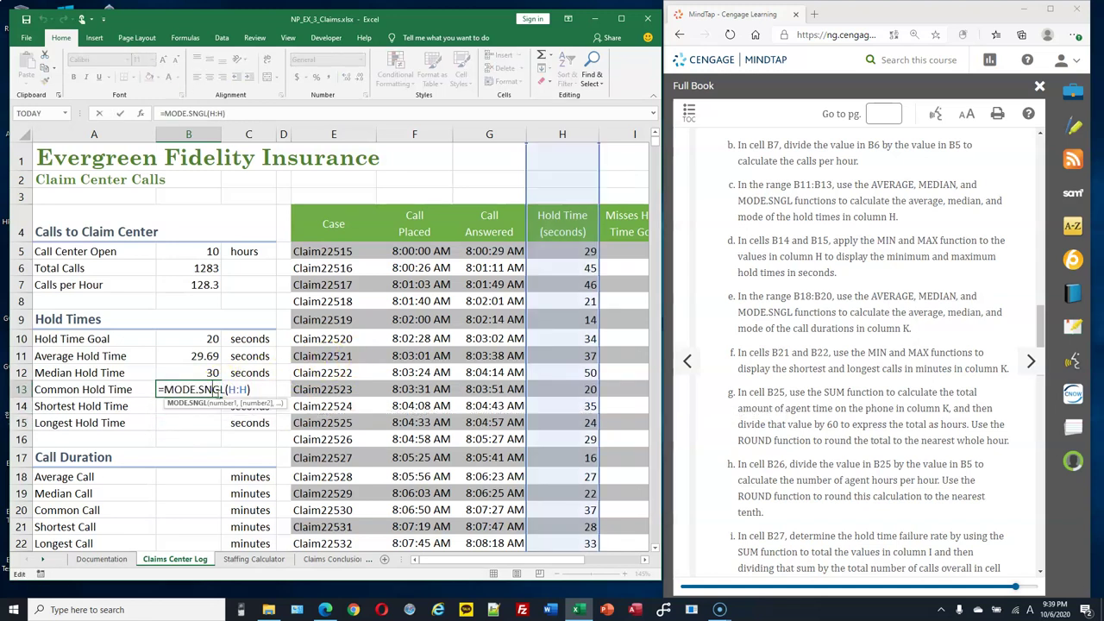
left_click(205, 407)
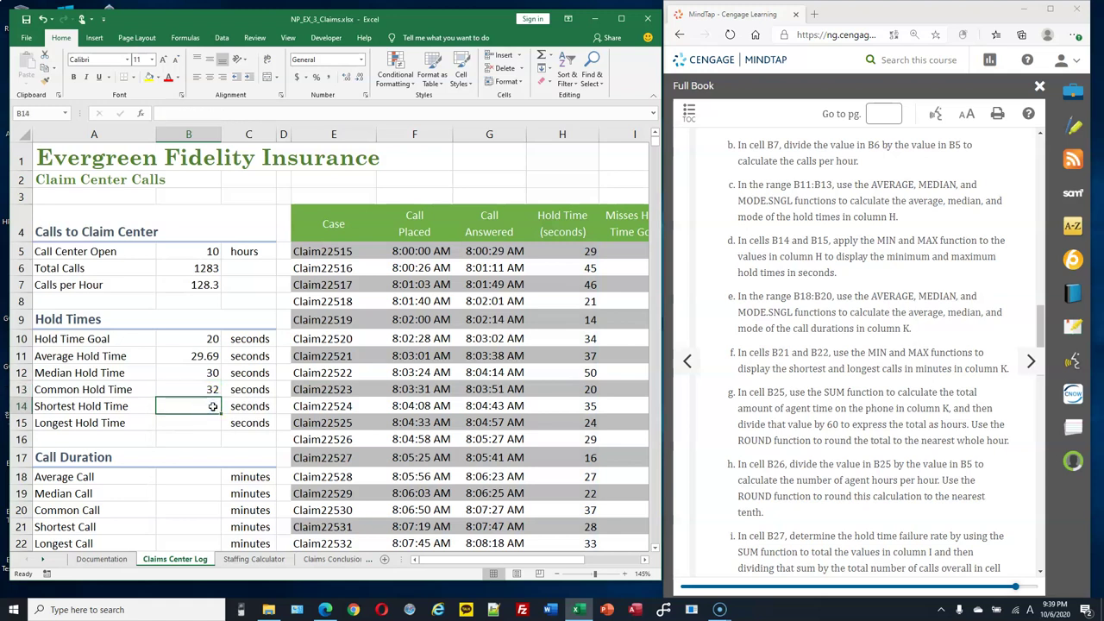
Enter =MIN(H:H) in B14 and =MAX(H:H) in B15, giving 0 and 60.
type("=MIN(H:H")
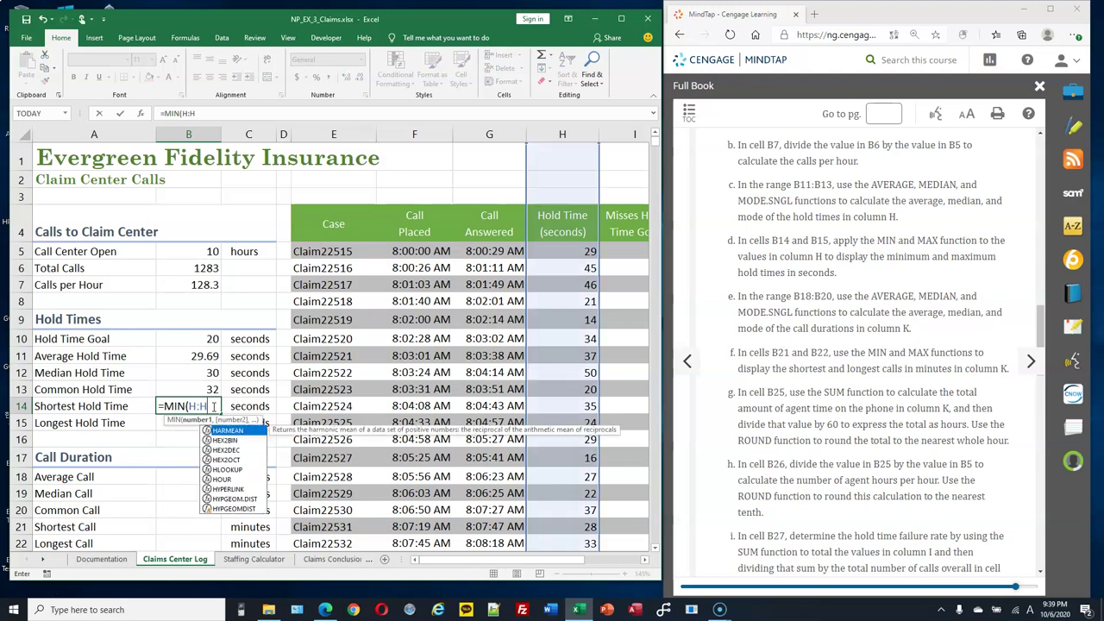
type(")")
key("Return")
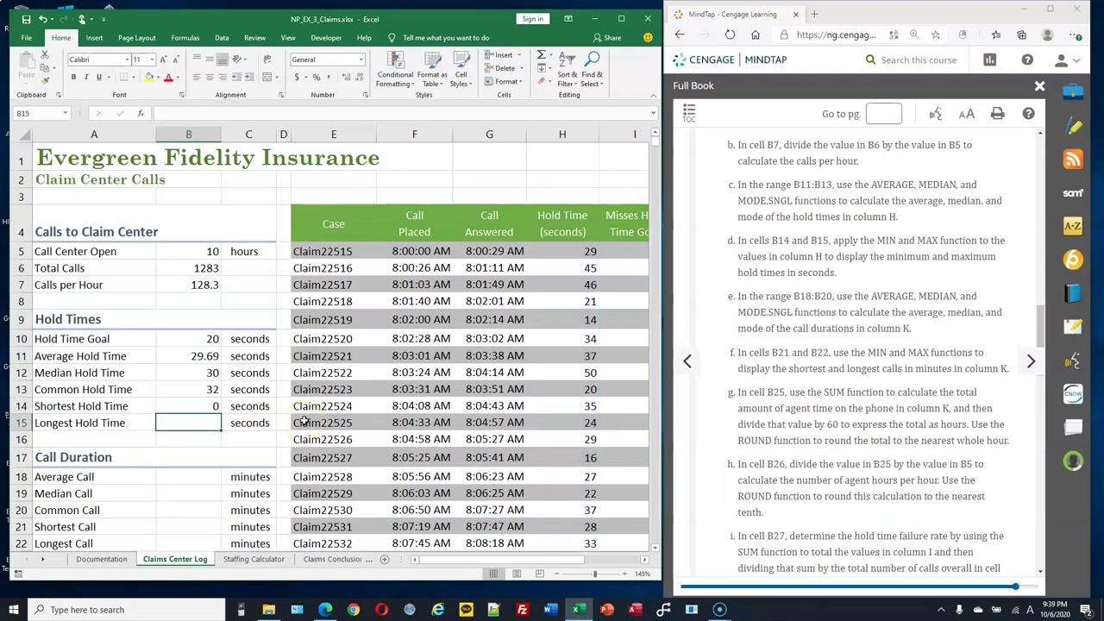
type("=MAX(H")
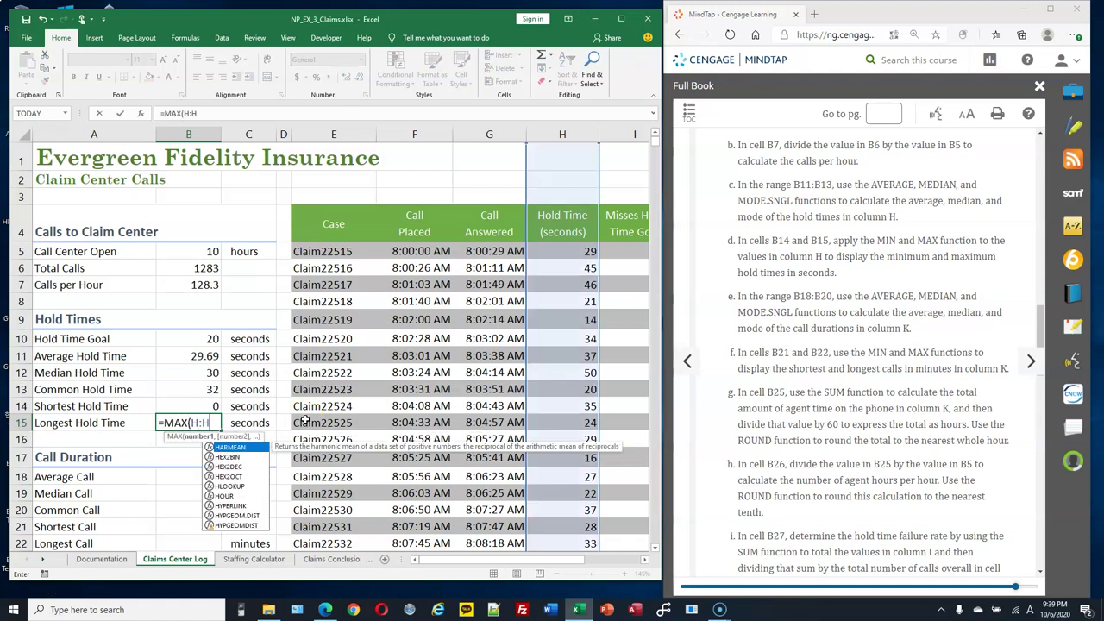
type(":H")
key("Return")
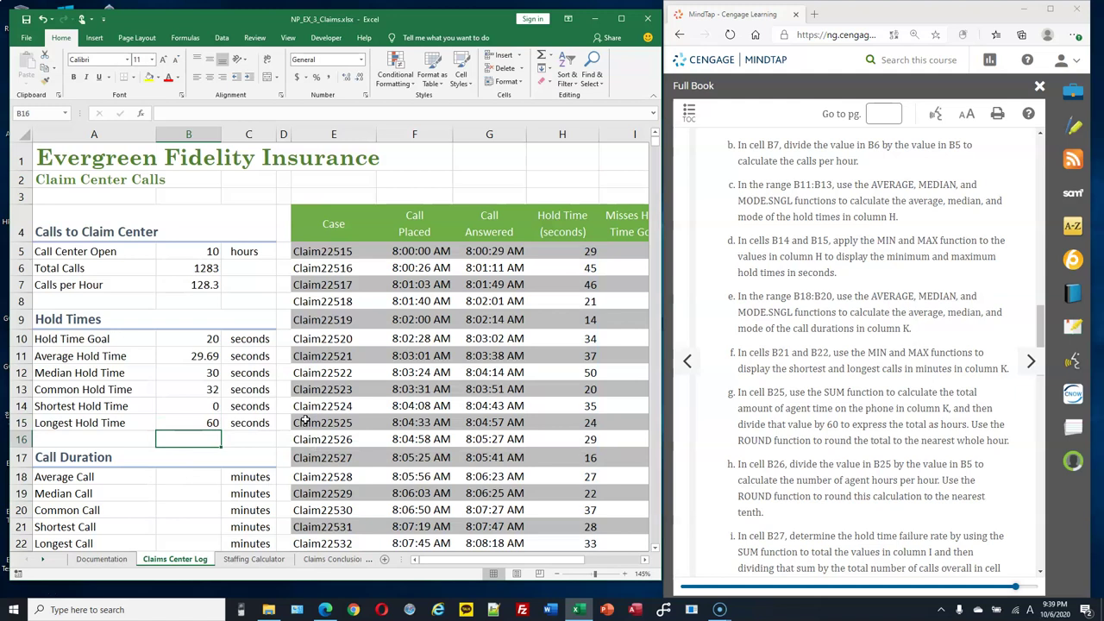
left_click(550, 56)
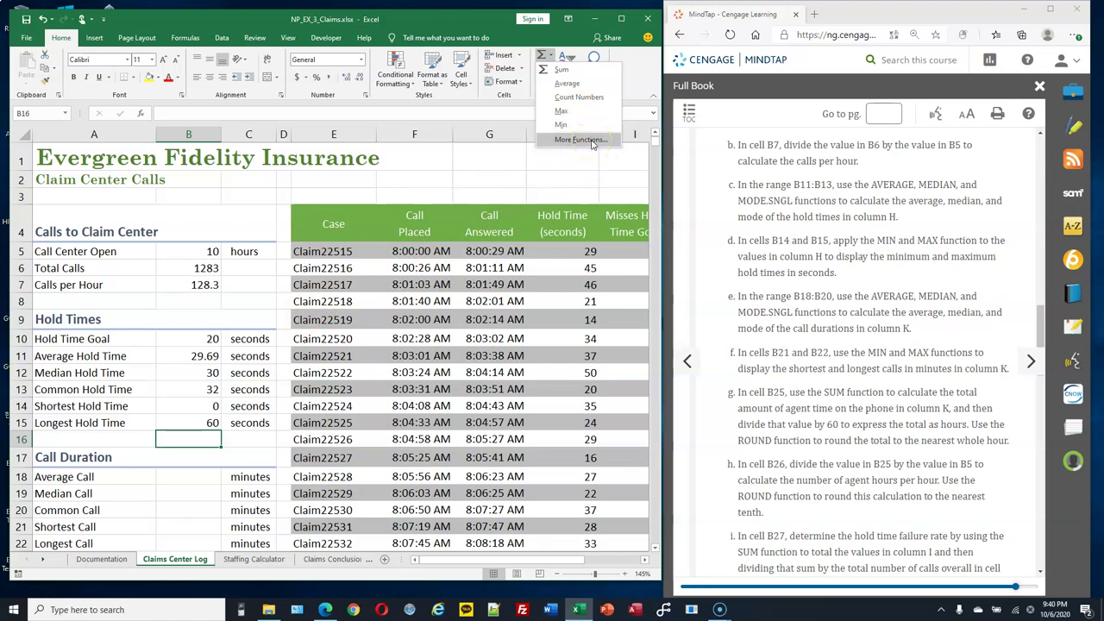
left_click(188, 38)
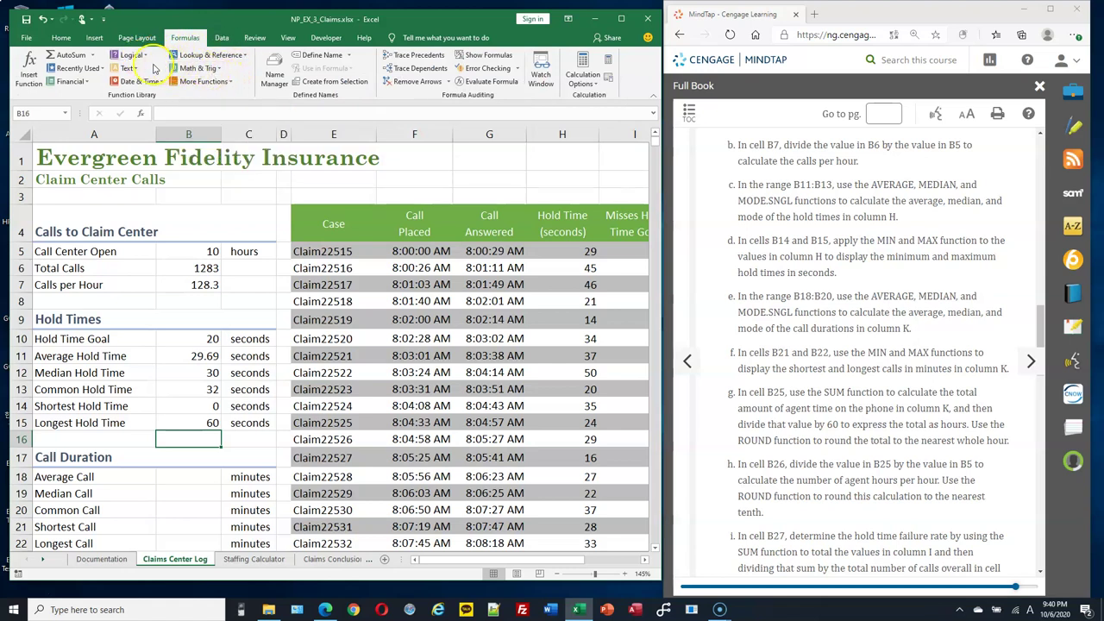
left_click(231, 82)
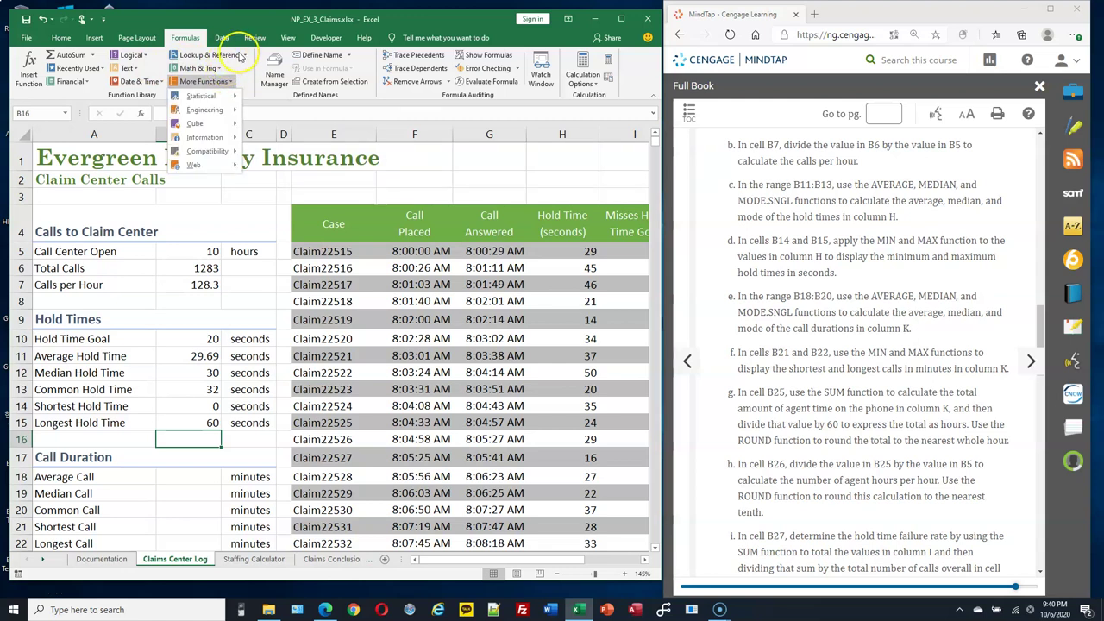
left_click(241, 55)
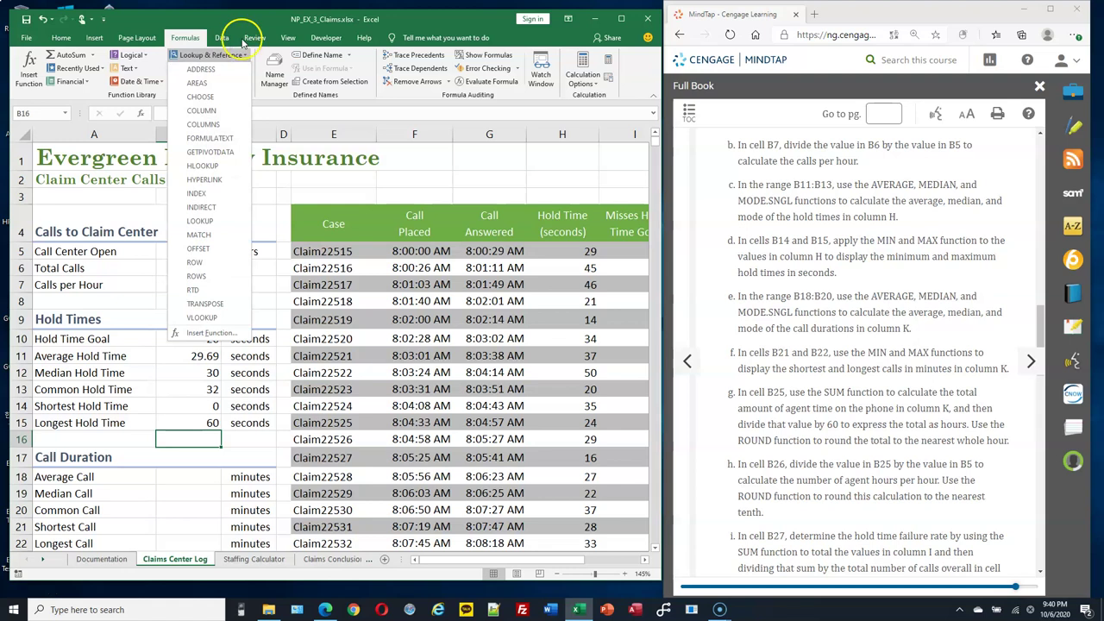
left_click(255, 37)
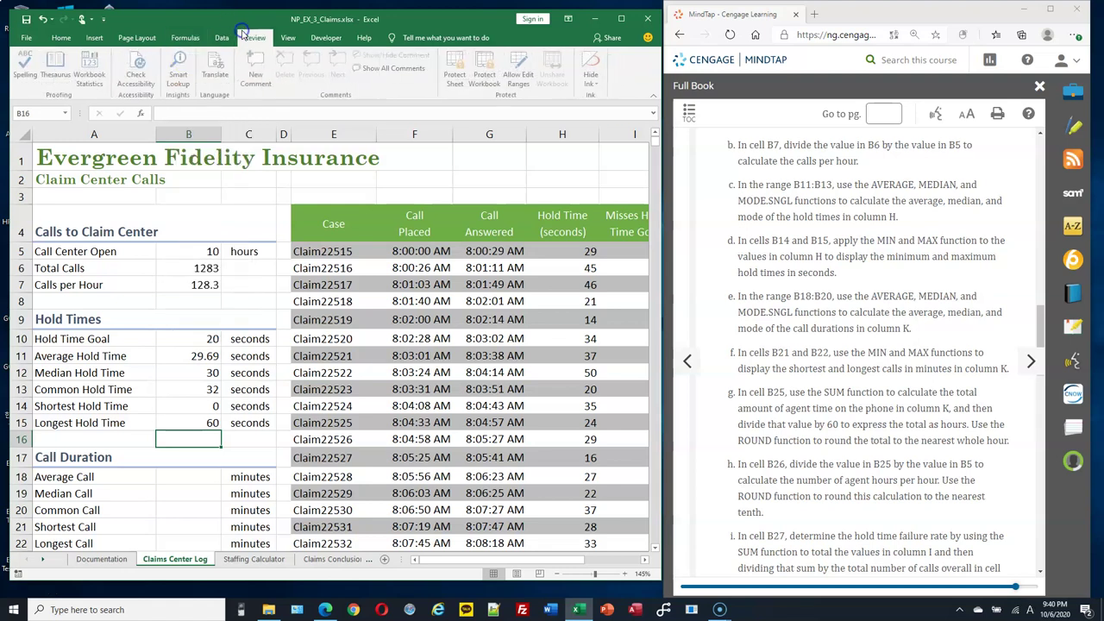
left_click(61, 37)
scroll(275, 389, "down", 3)
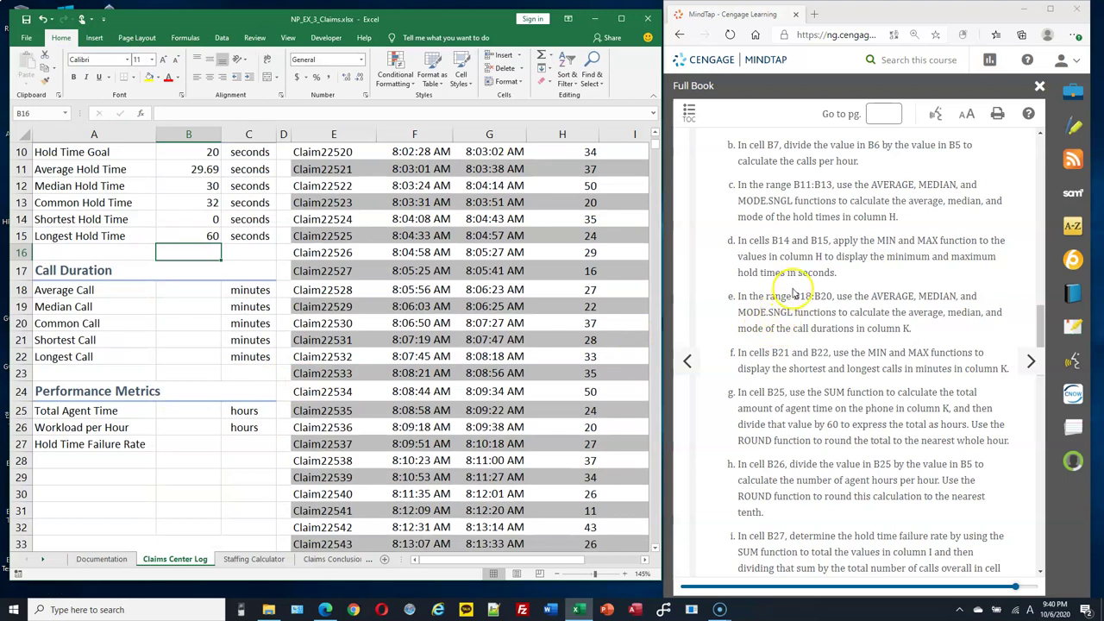
scroll(794, 294, "down", 1)
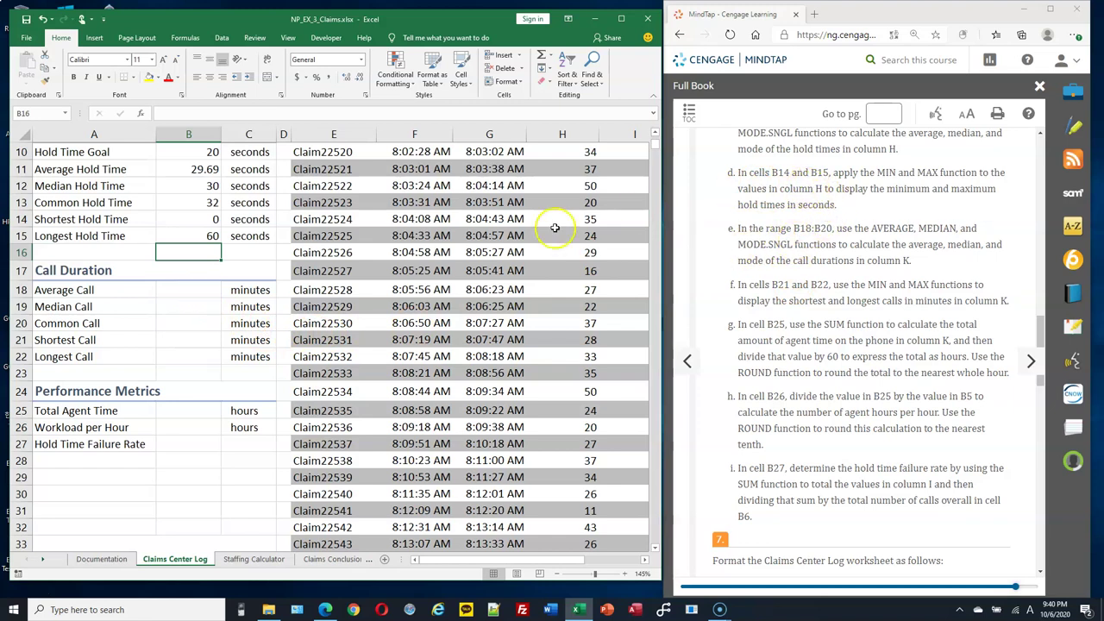
left_click(207, 219)
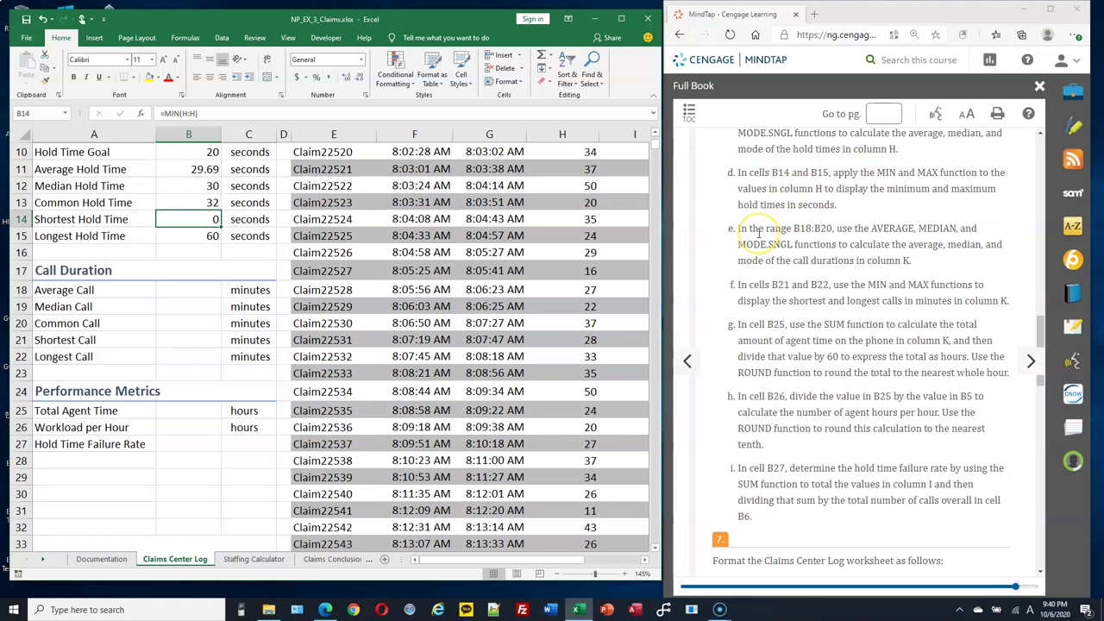
left_click(199, 291)
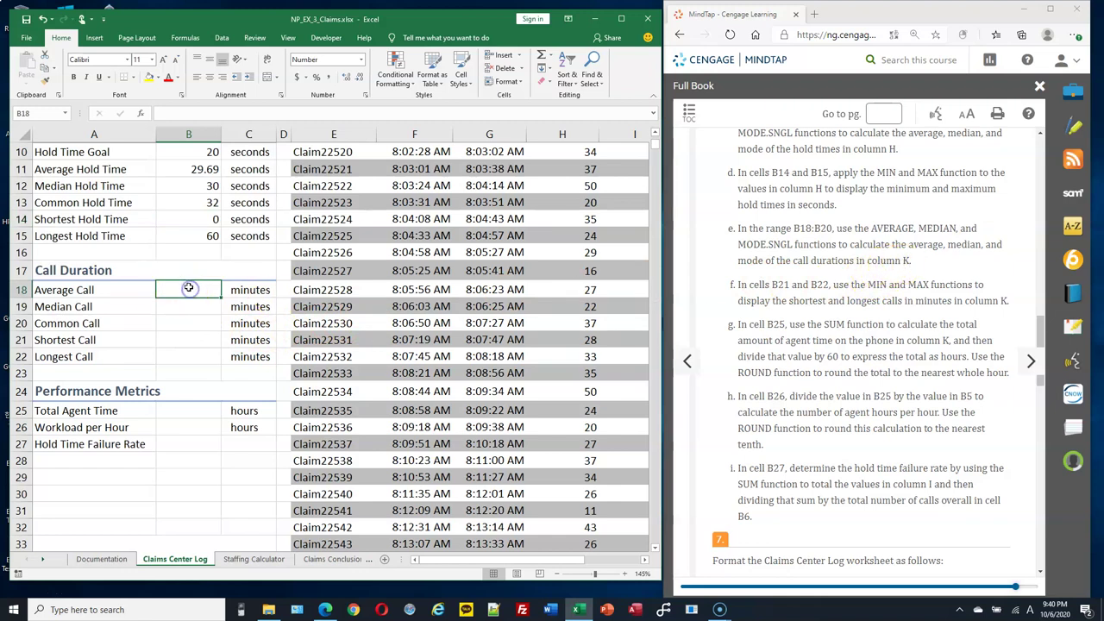
Enter =AVERAGE(K:K) in B18 and =MEDIAN(K:K) in B19 for call durations.
type("=A")
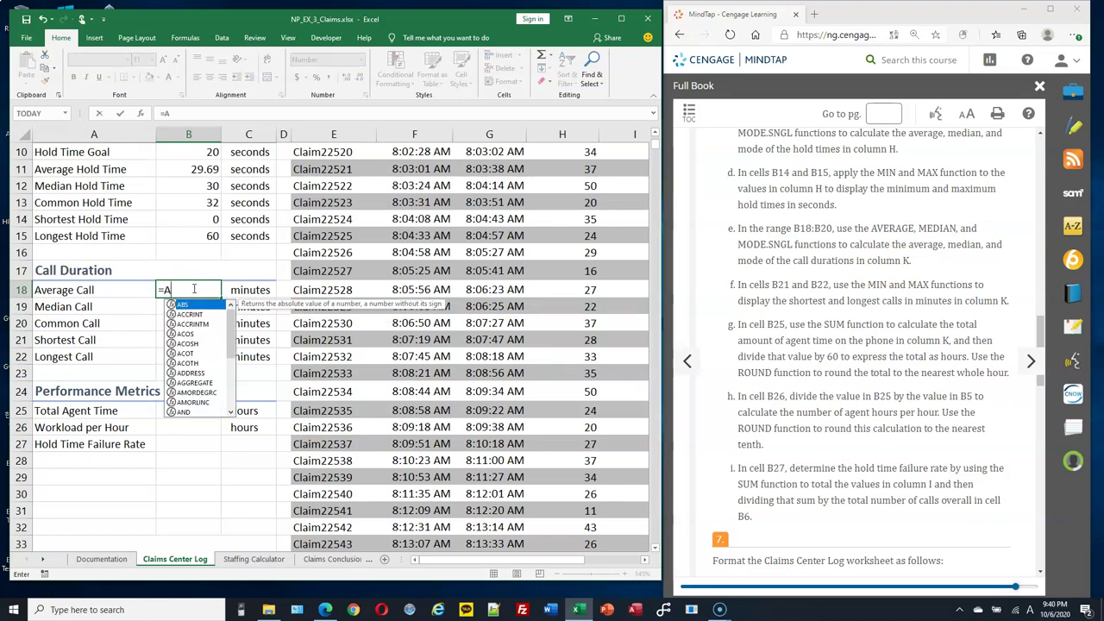
type("VERAGE(")
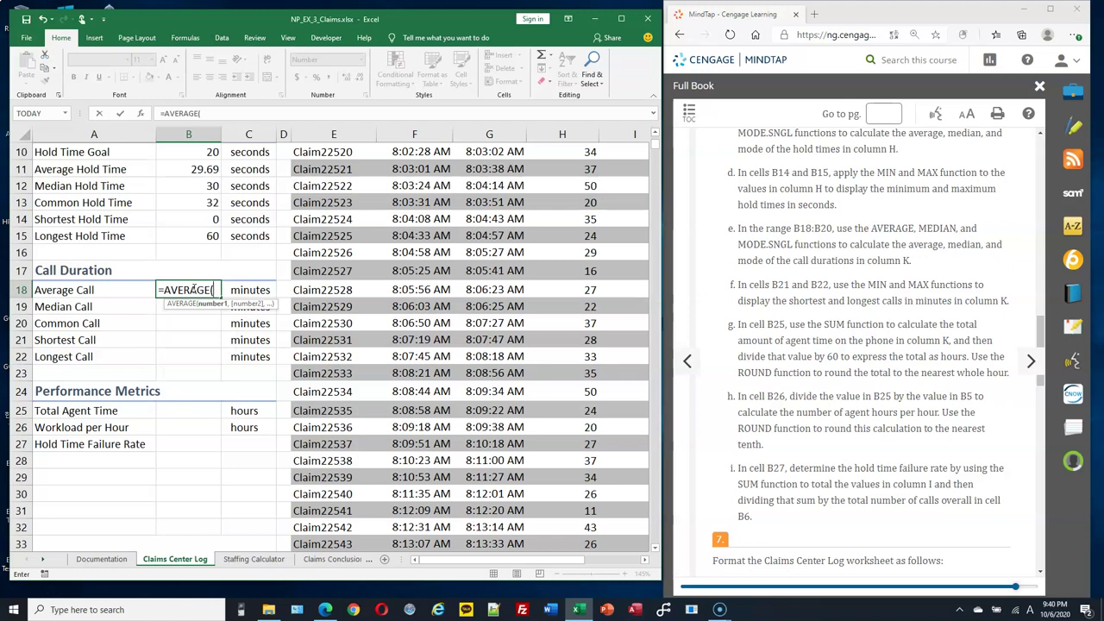
type("K:H")
key("BackSpace")
type("K")
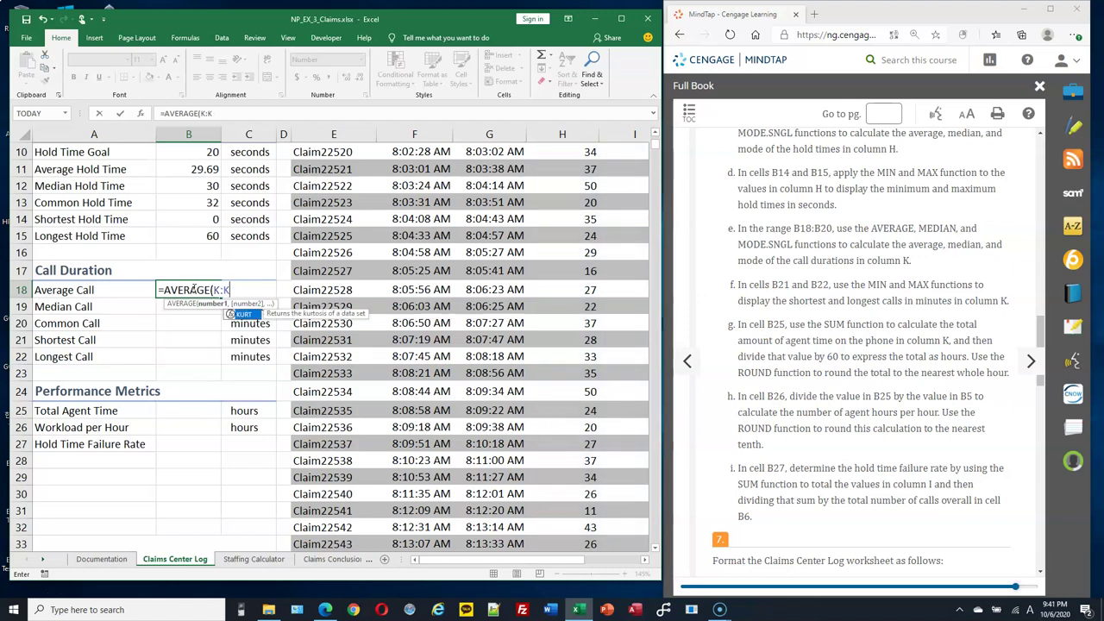
type(")")
key("Return")
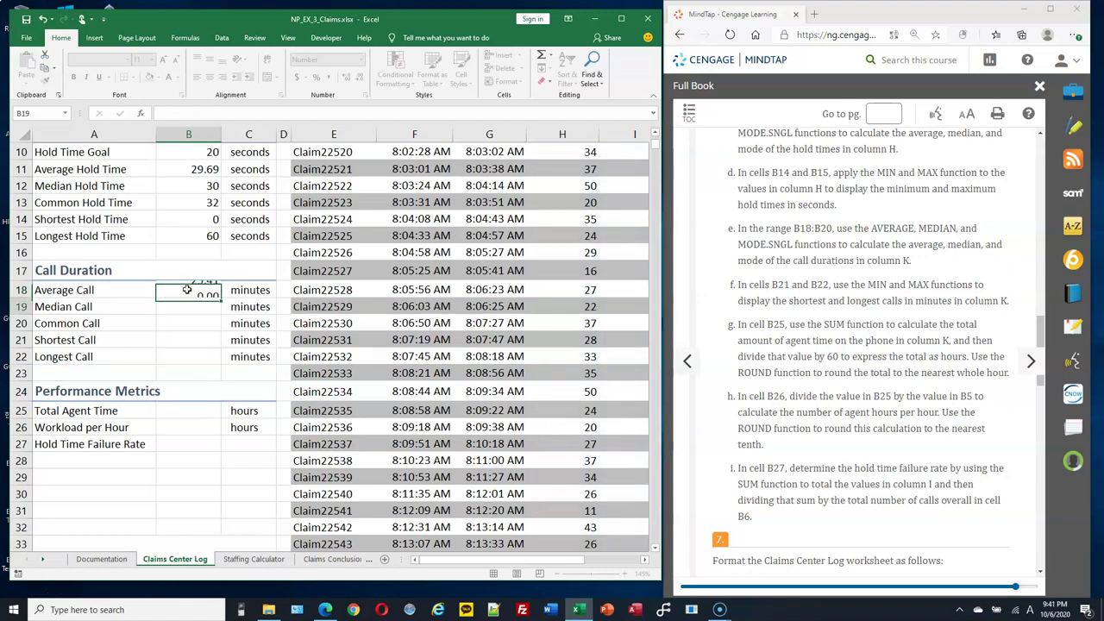
type("=")
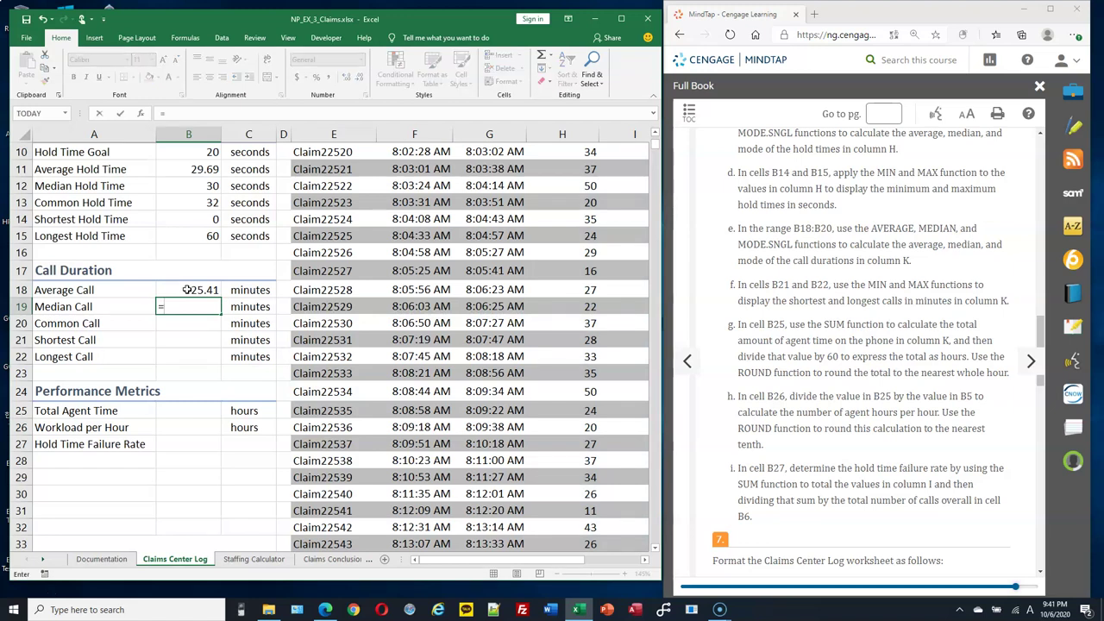
type("M")
key("BackSpace")
type("ME")
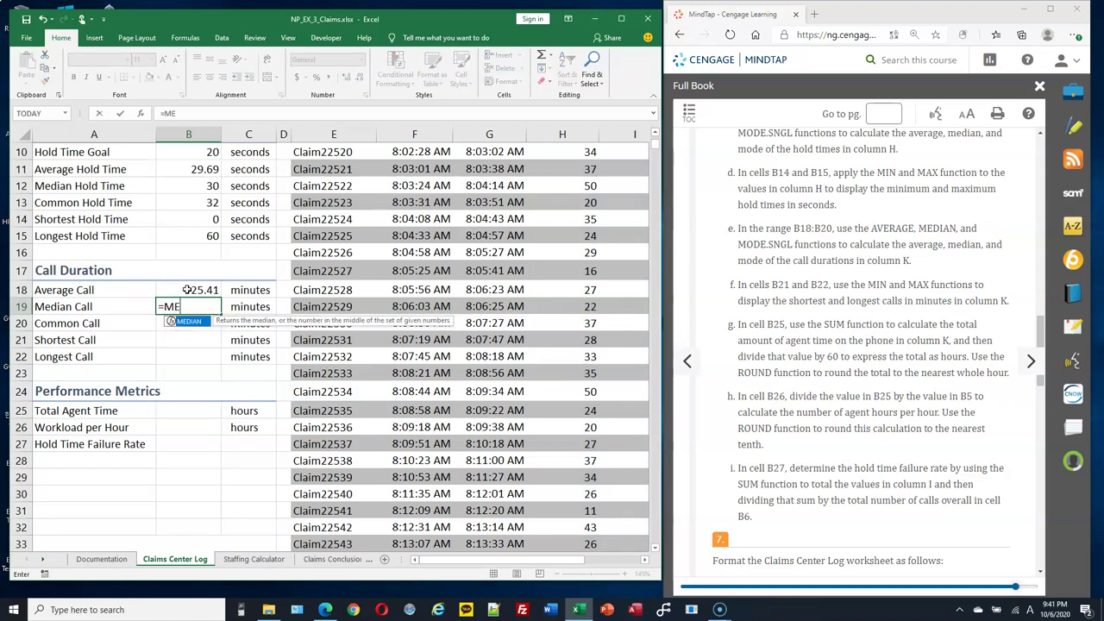
type("DIAN(")
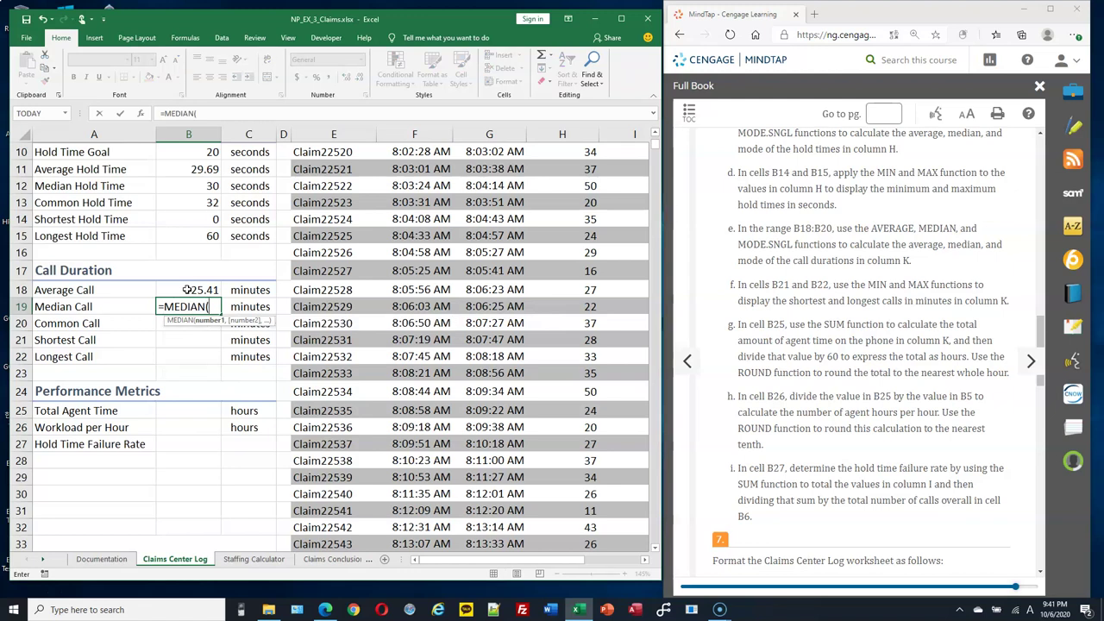
type("K:K)")
key("Return")
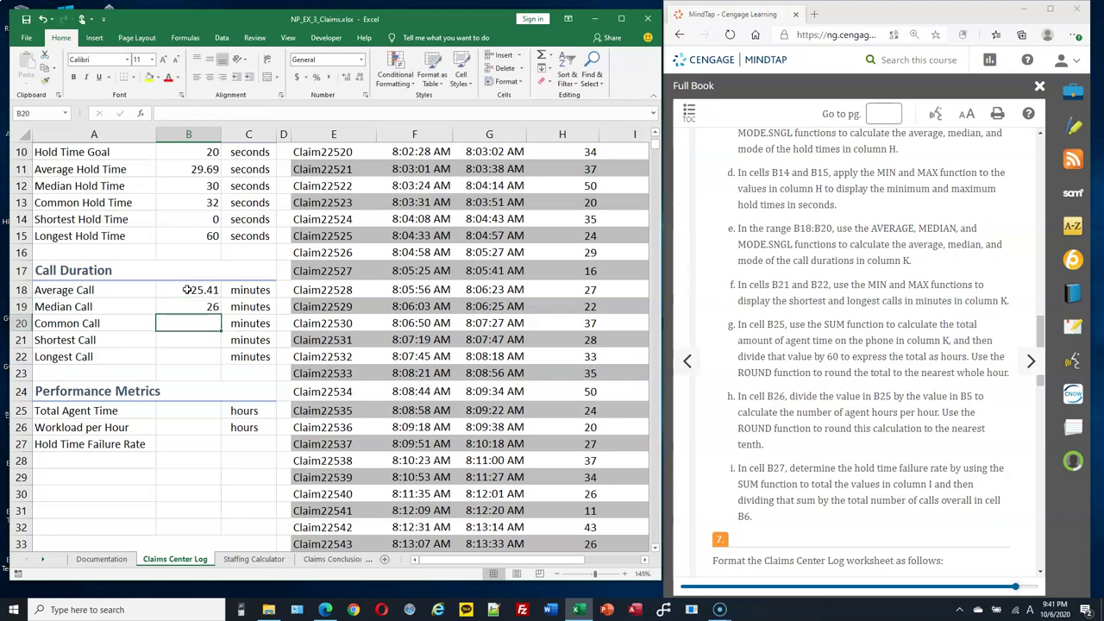
Enter =MODE.SNGL(K:K), =MIN(K:K) and =MAX(K:K) in B20 through B22.
type("=MODE")
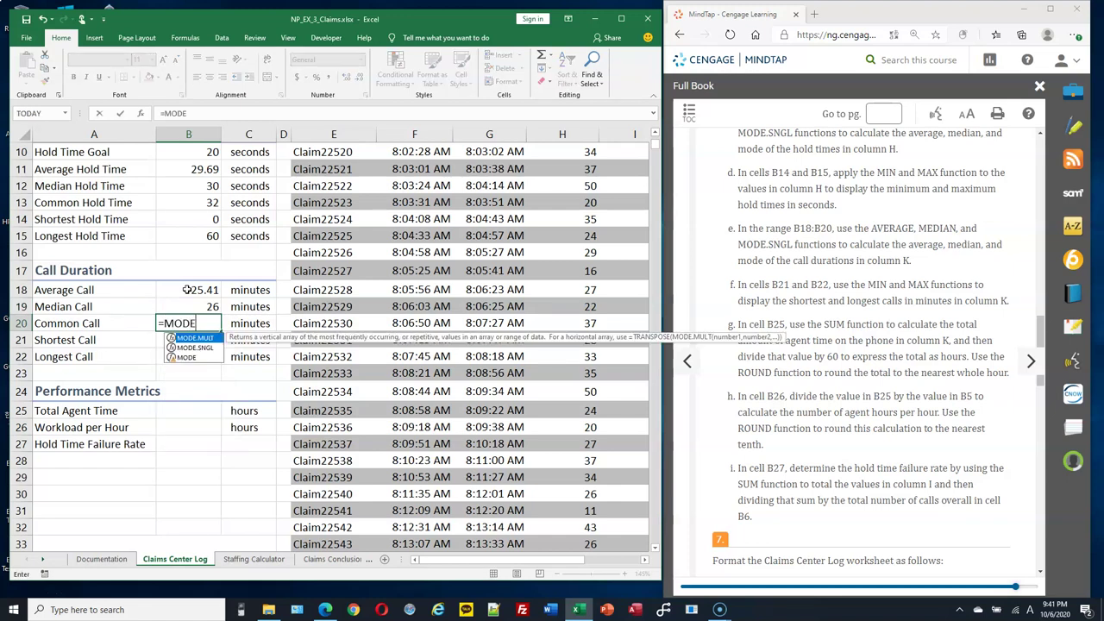
double_click(204, 346)
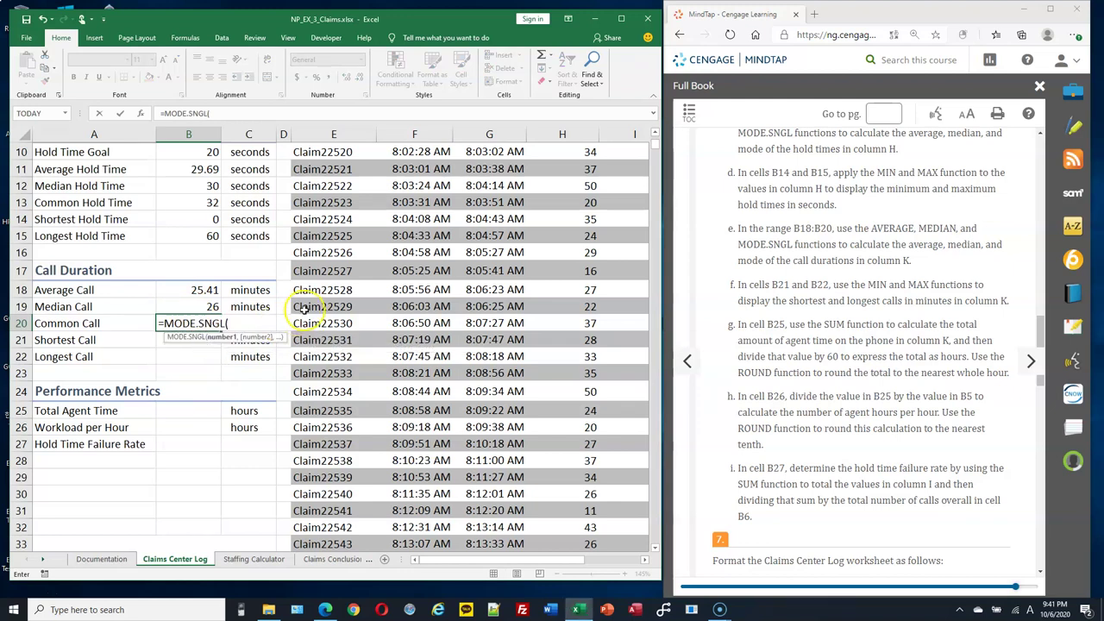
type("K:K)")
key("Return")
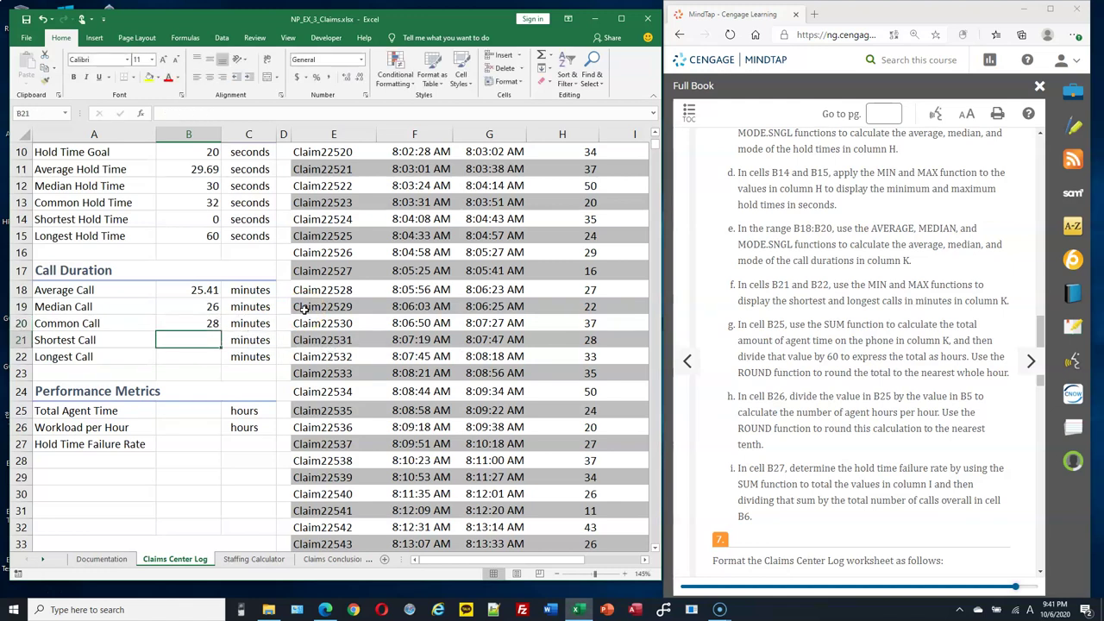
type("=MIN")
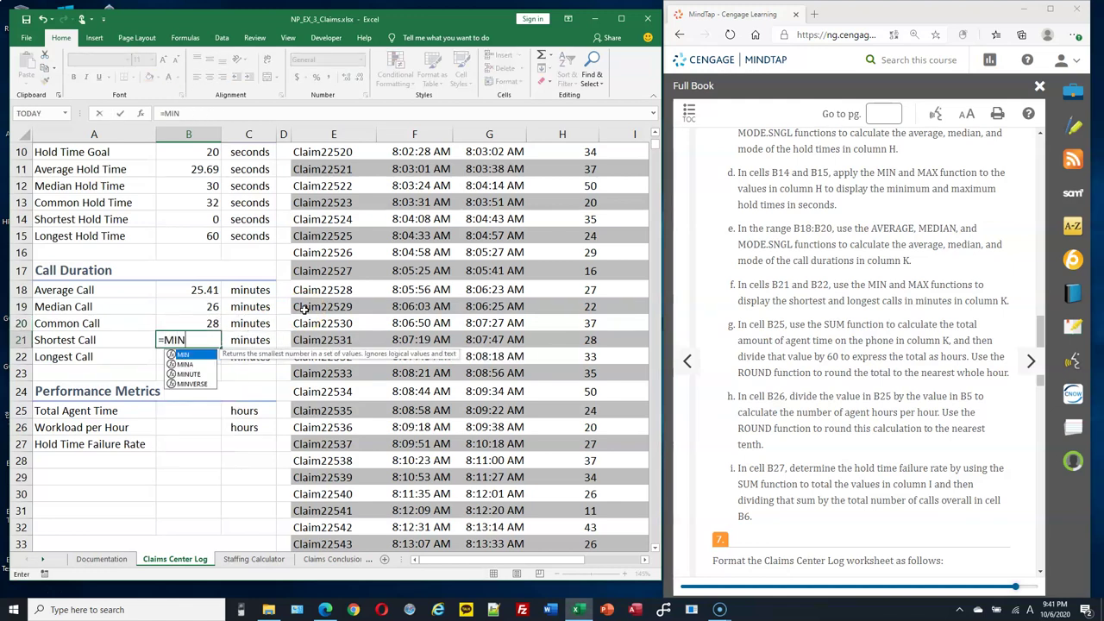
type("(K:K)")
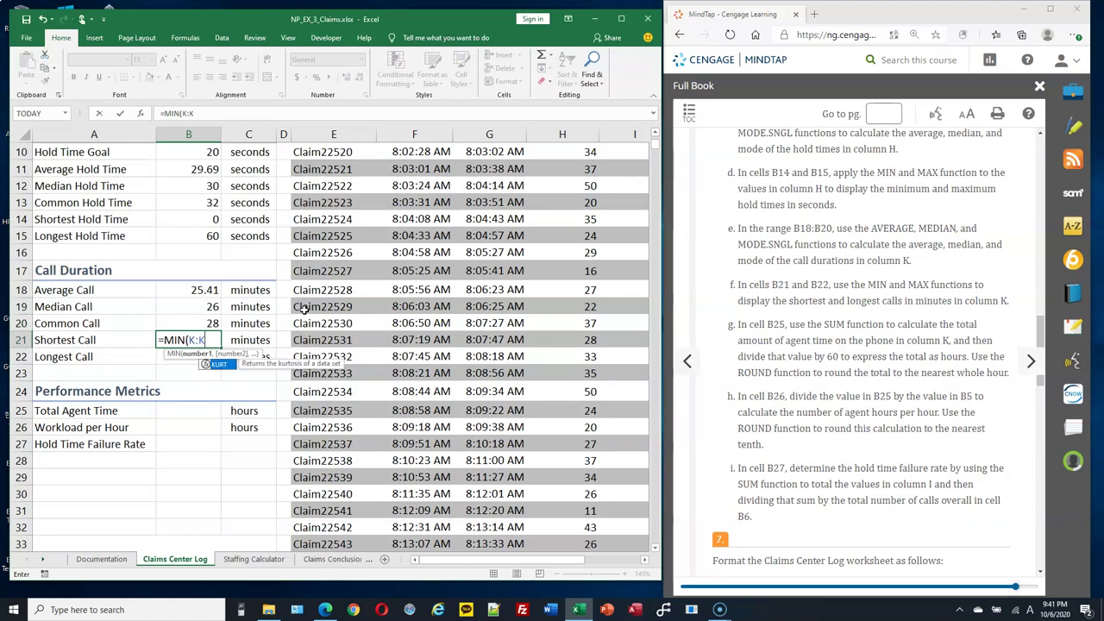
key("Return")
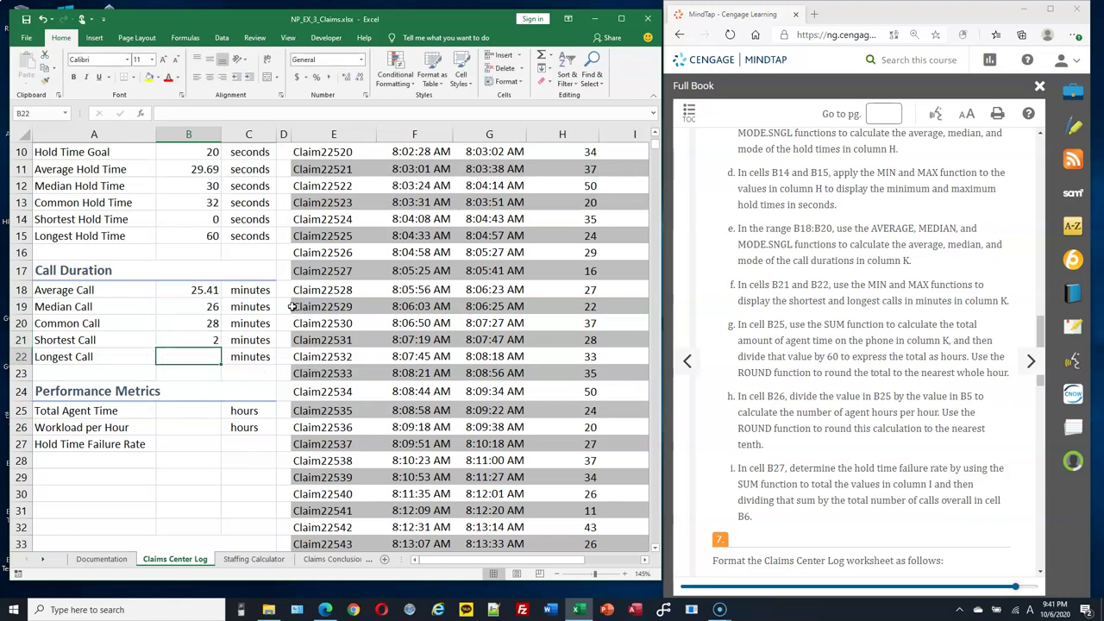
type("=M")
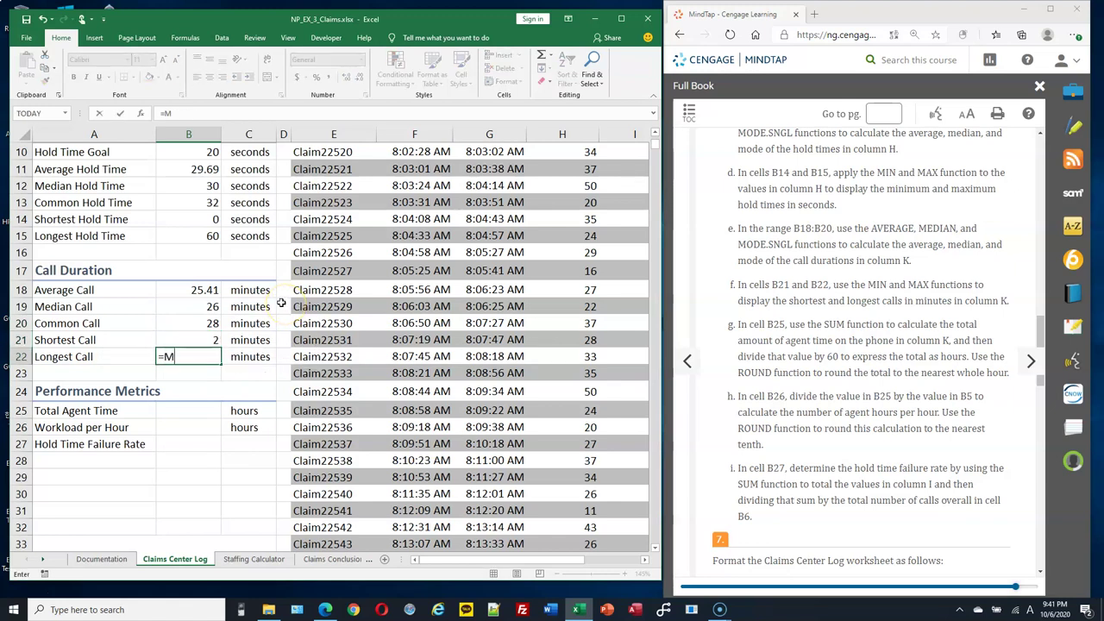
type("AX(K:K)")
key("Return")
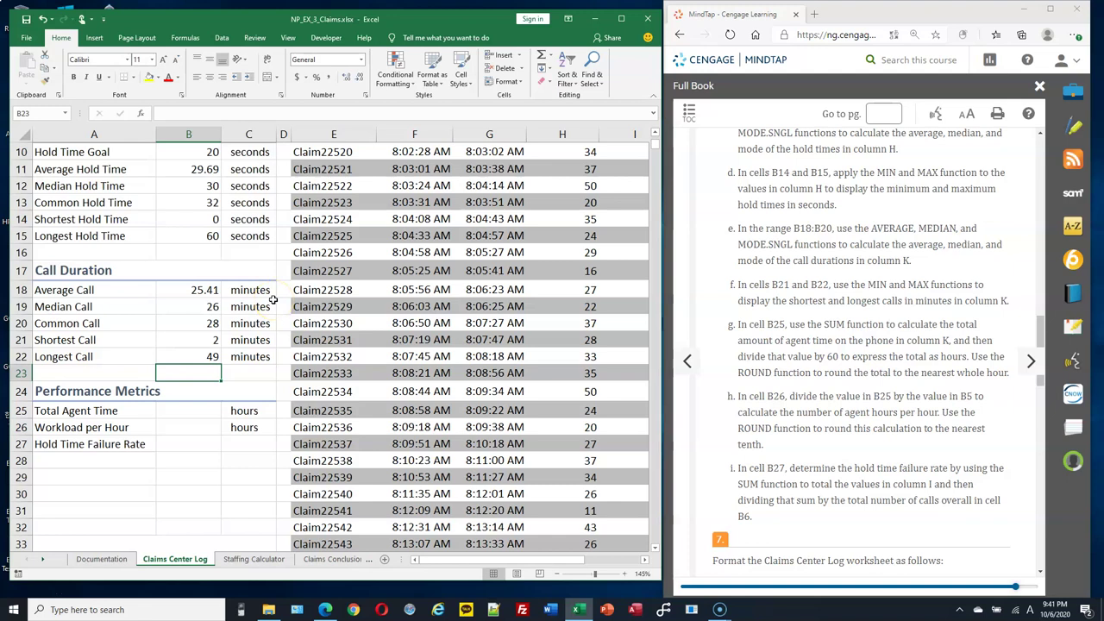
Enter =SUM(K:K)/60 in B25 for Total Agent Time.
scroll(755, 255, "down", 3)
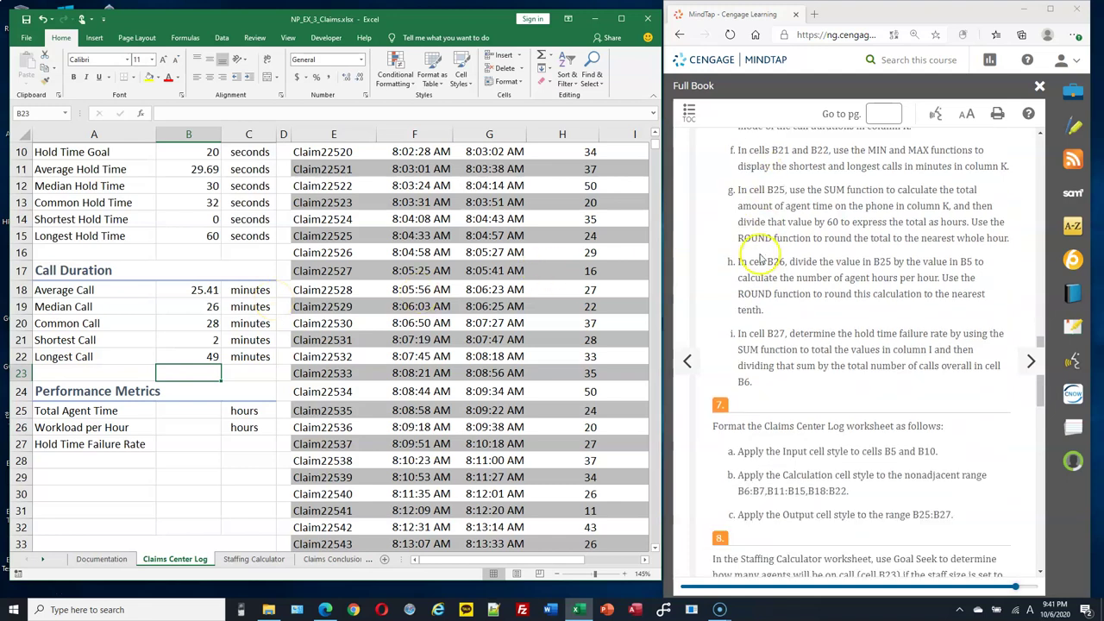
left_click(200, 411)
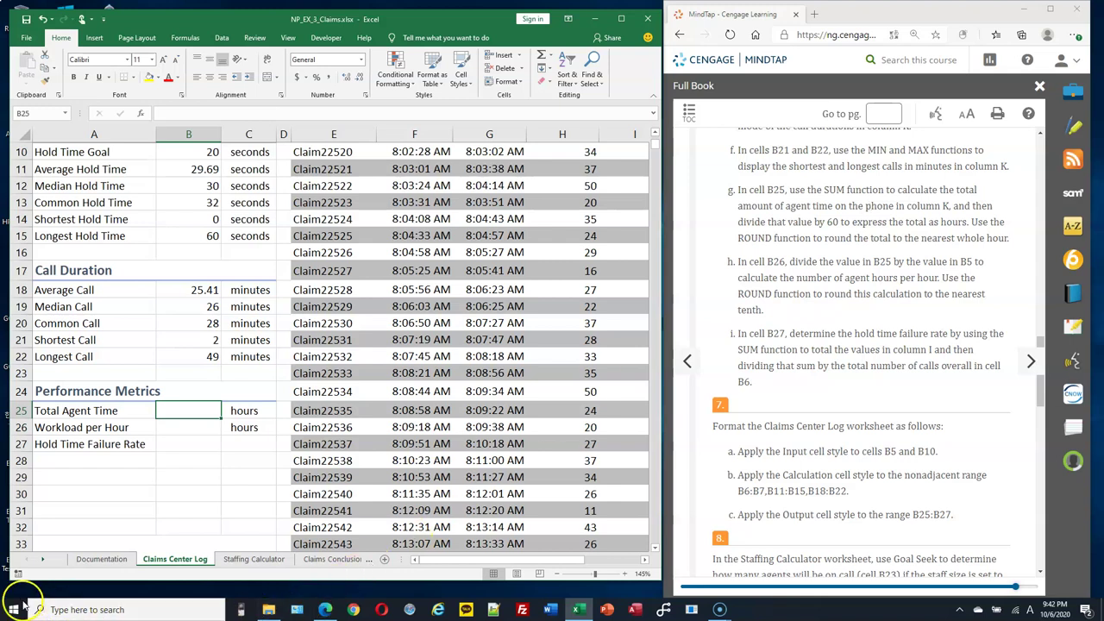
left_click(859, 194)
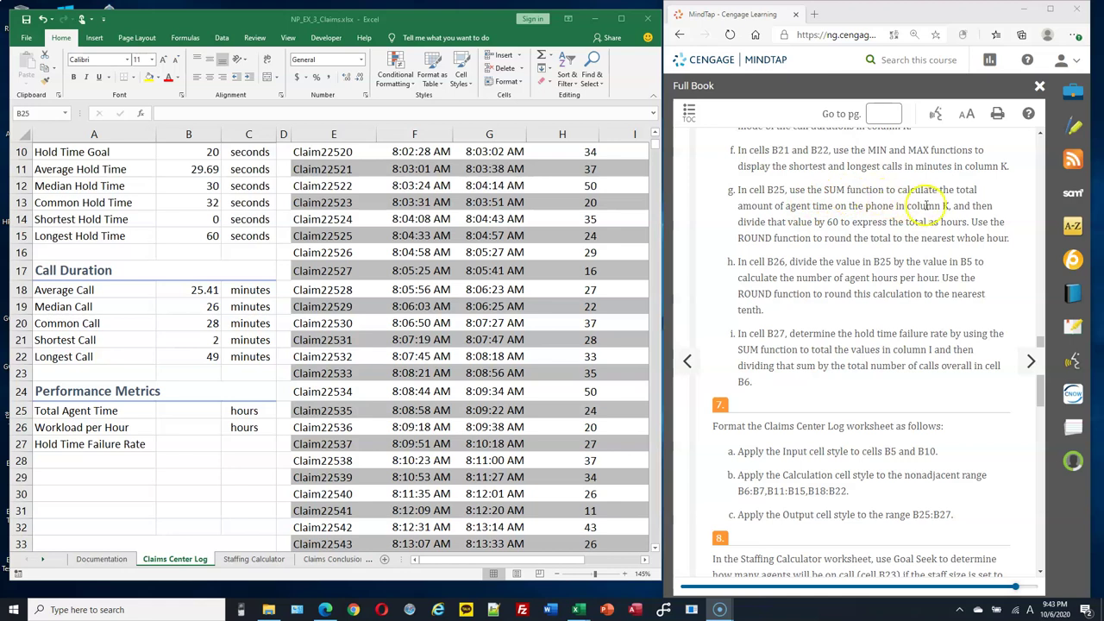
left_click(185, 413)
type("=SUM(")
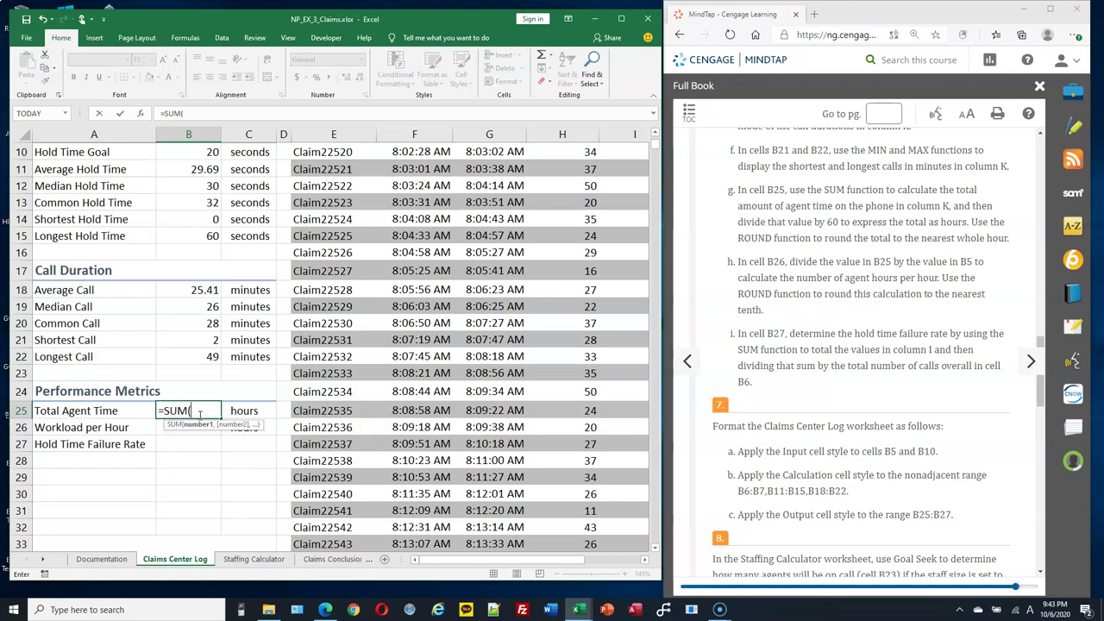
type("K:K)")
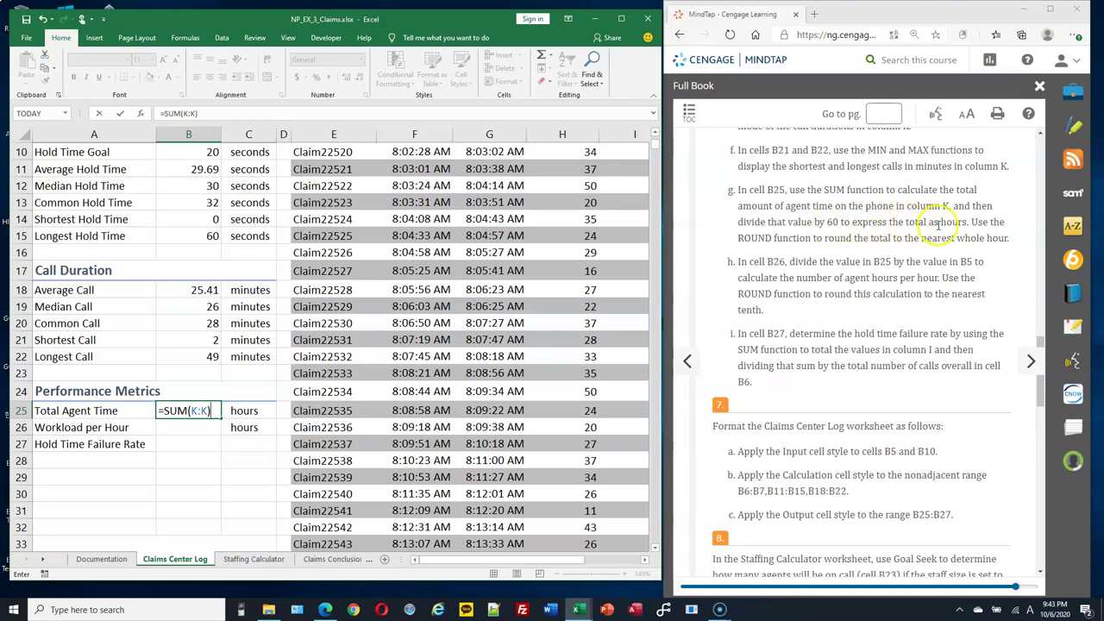
type("/60")
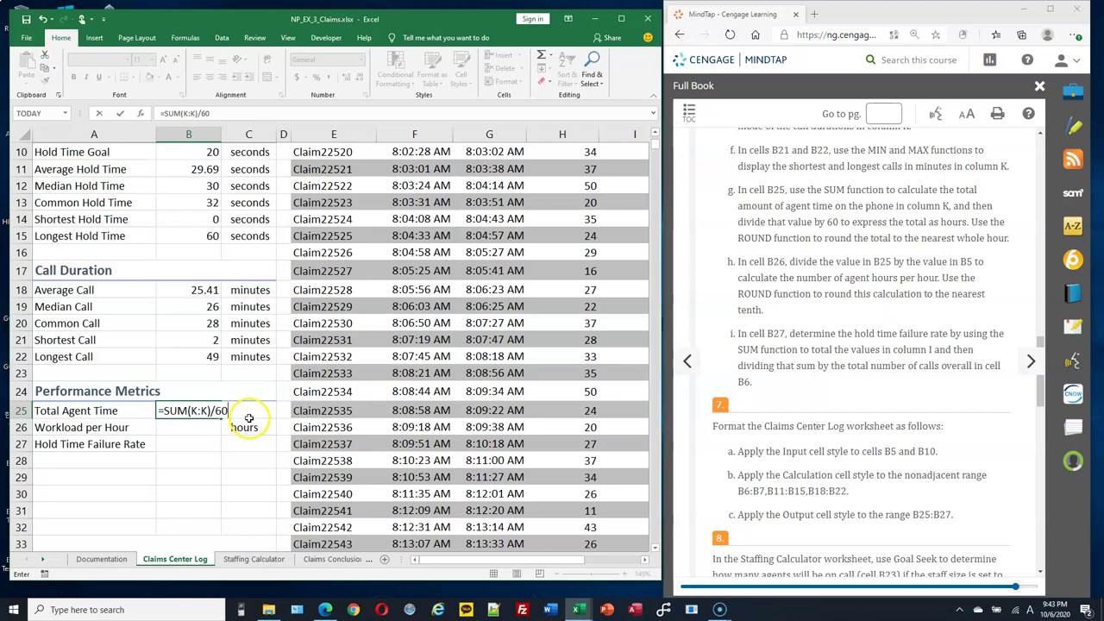
key("Return")
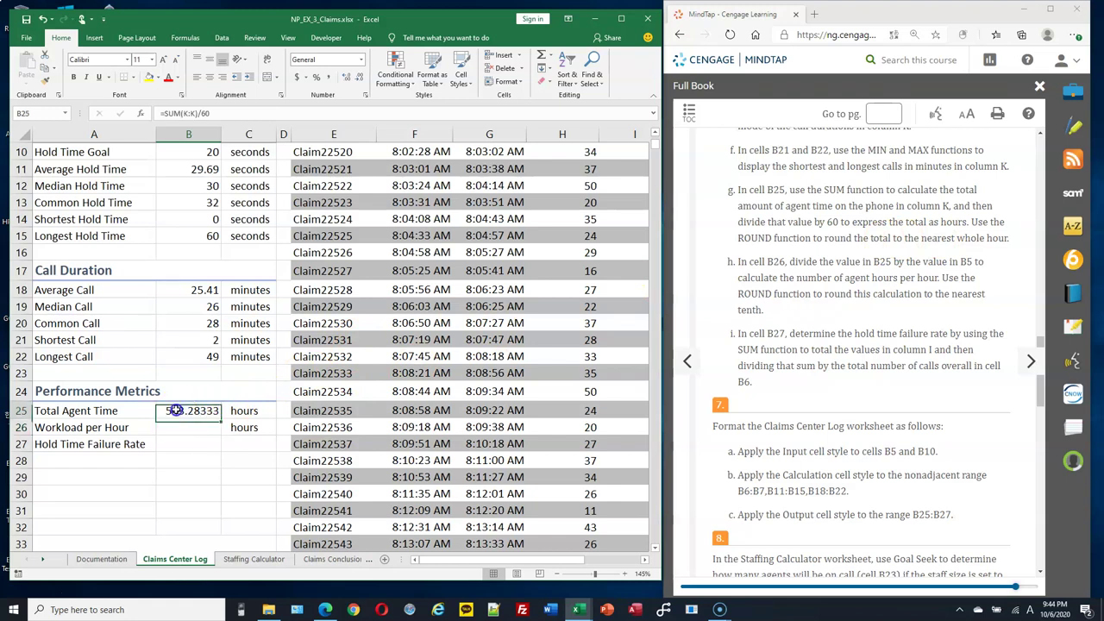
Wrap the B25 formula in ROUND with 0 decimals, giving 543 hours.
double_click(178, 410)
left_click(164, 412)
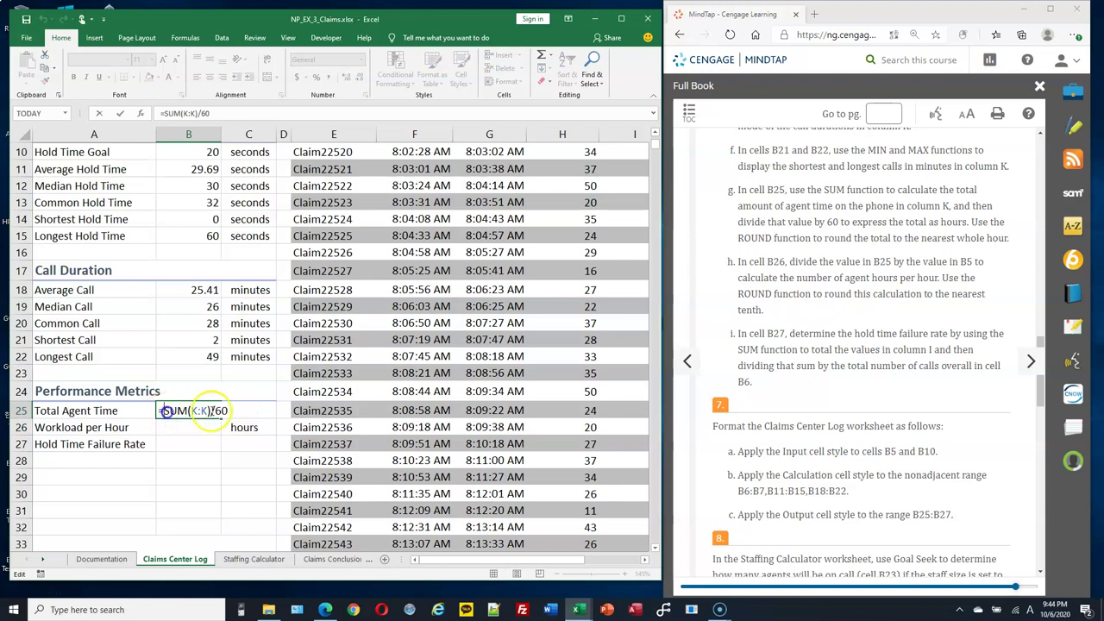
type("ROUUND")
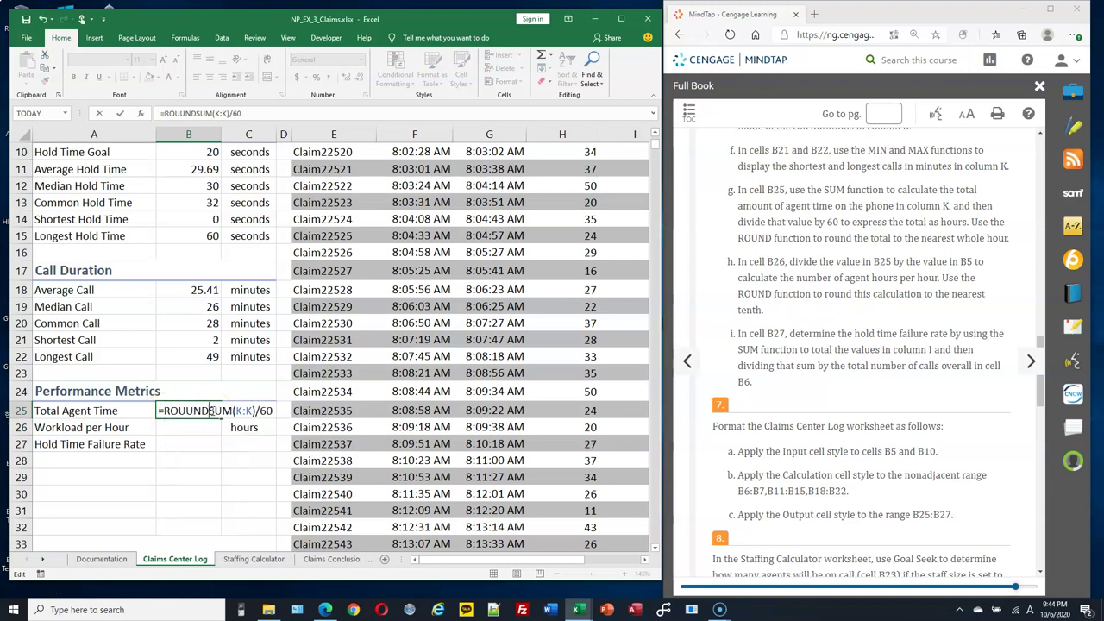
key("BackSpace")
key("BackSpace")
key("BackSpace")
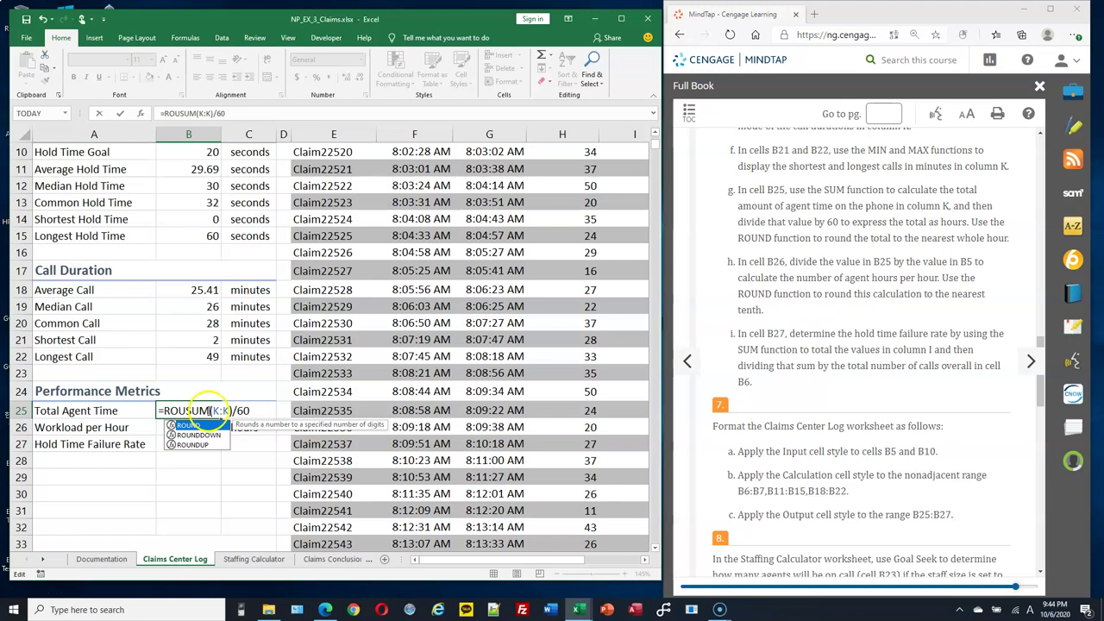
type("ND")
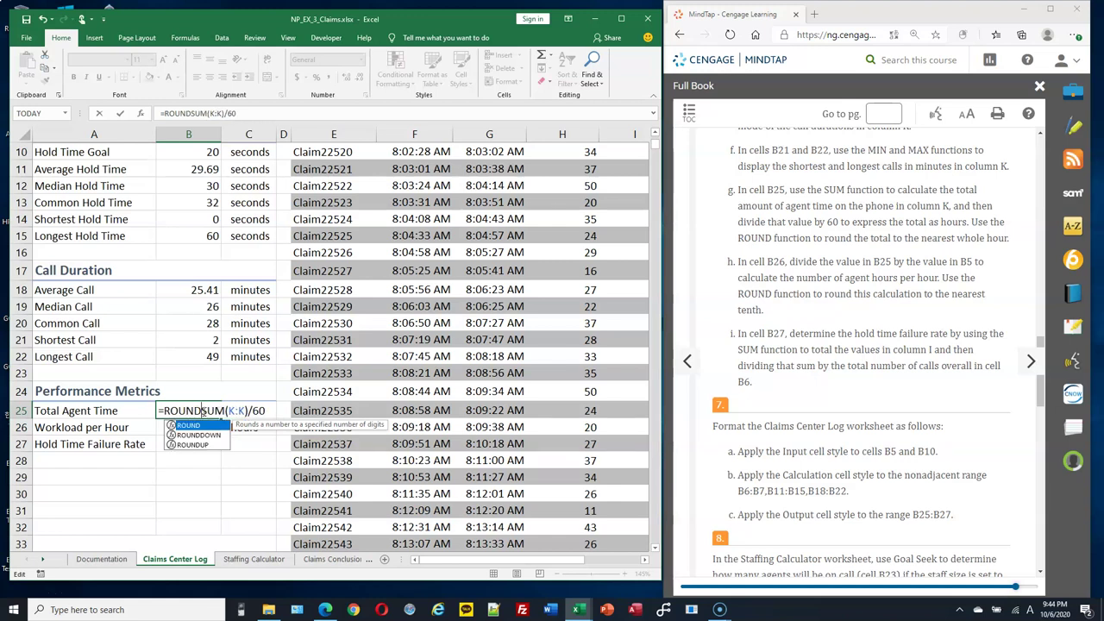
type("(")
key("Right")
key("Right")
key("Right")
key("Right")
key("Right")
key("Right")
key("Right")
key("Right")
key("Right")
key("Right")
key("Right")
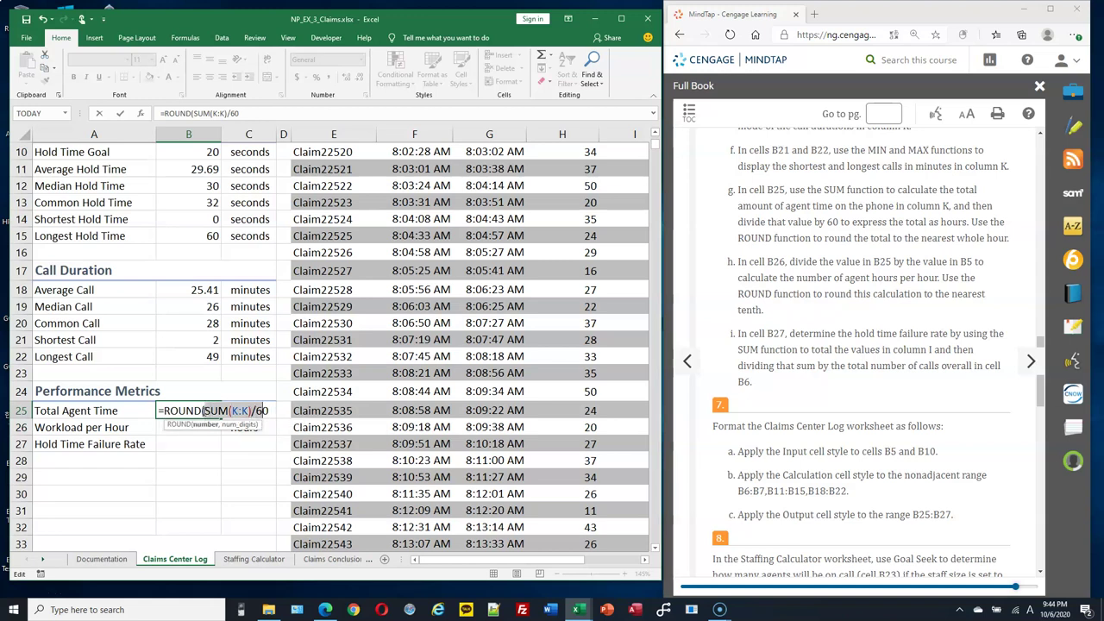
type(",")
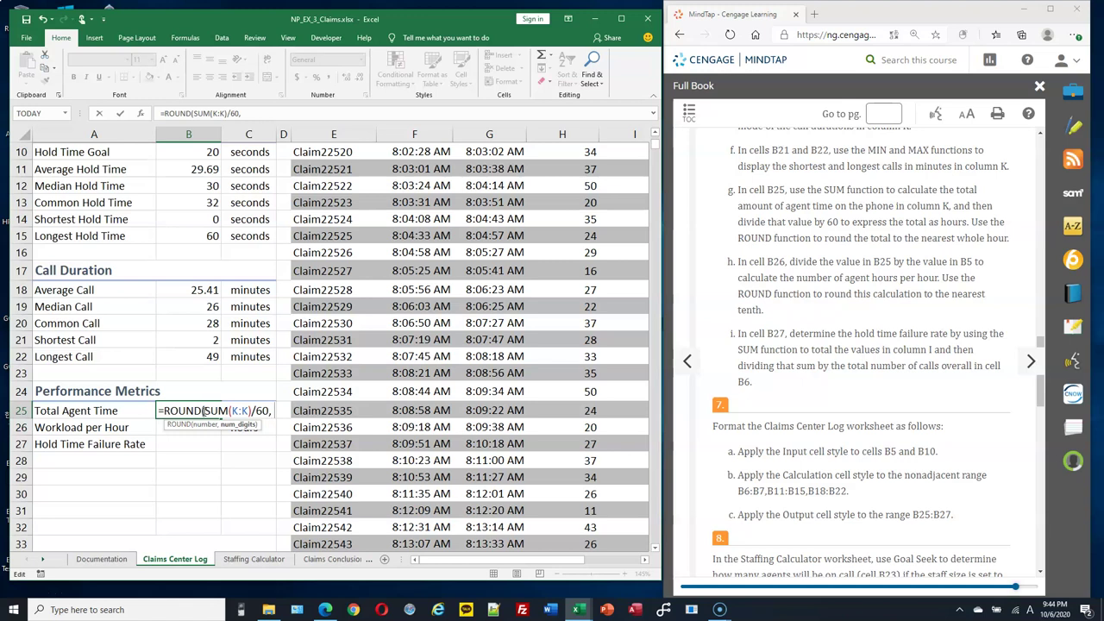
type(" 0")
type(")")
key("Return")
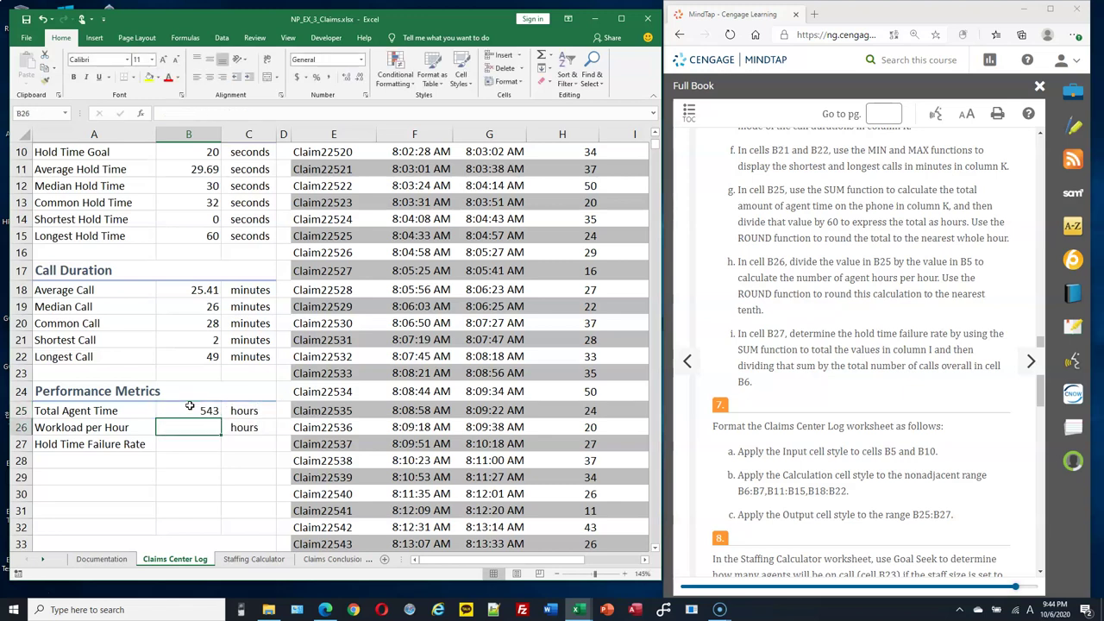
left_click(194, 407)
Enter =B25/B5 in B26 for Workload per Hour.
left_click(198, 422)
type("=")
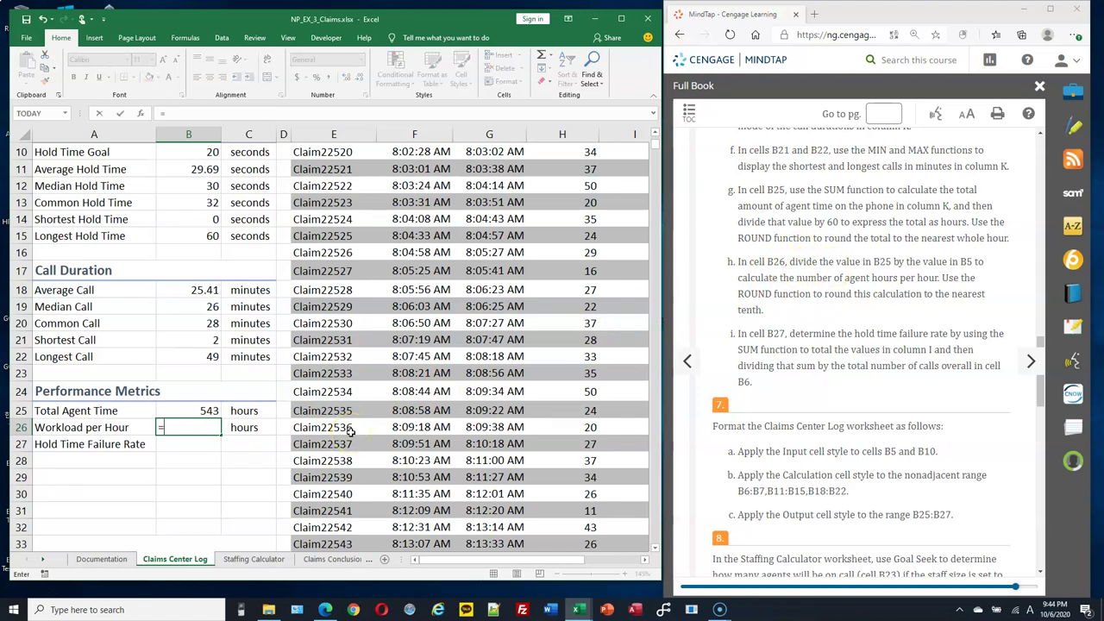
type("B25/")
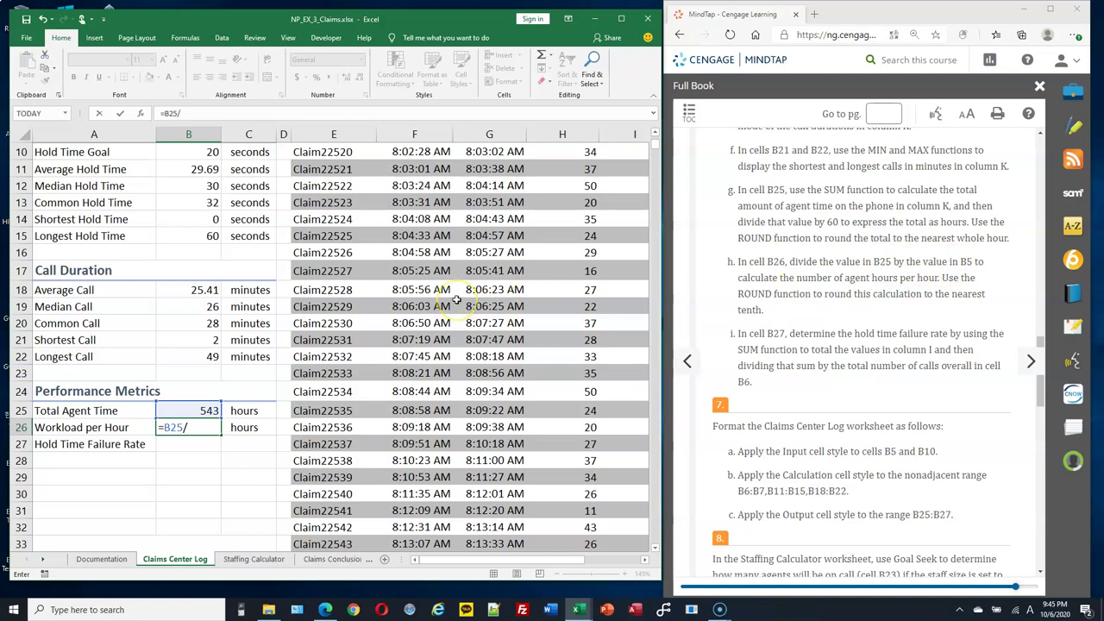
scroll(216, 250, "up", 3)
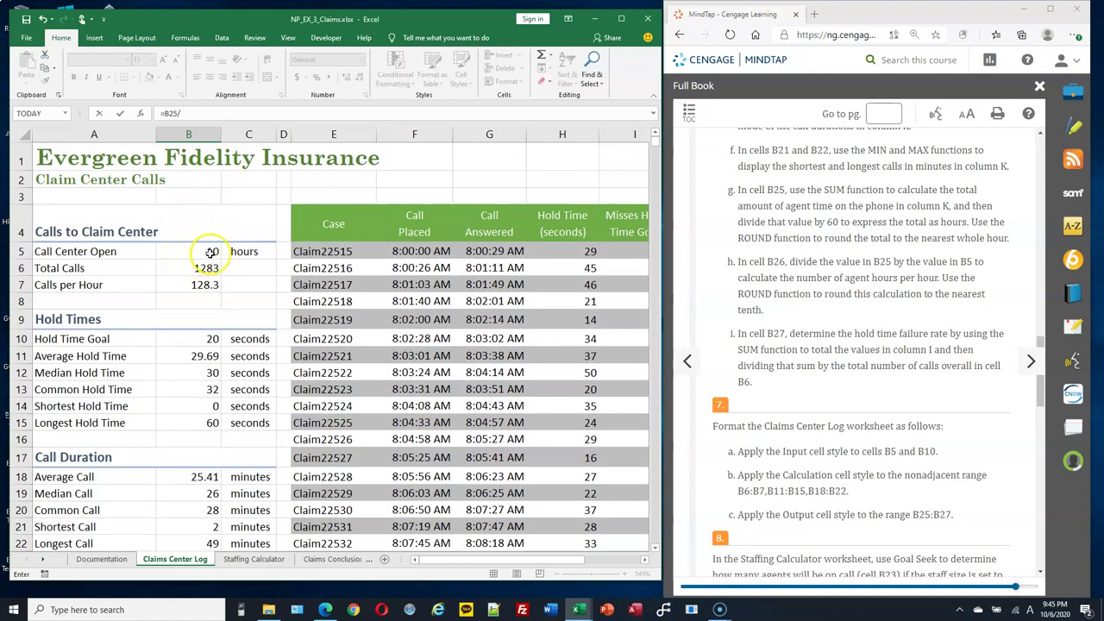
scroll(215, 255, "down", 3)
scroll(231, 268, "down", 4)
type("B5")
key("Return")
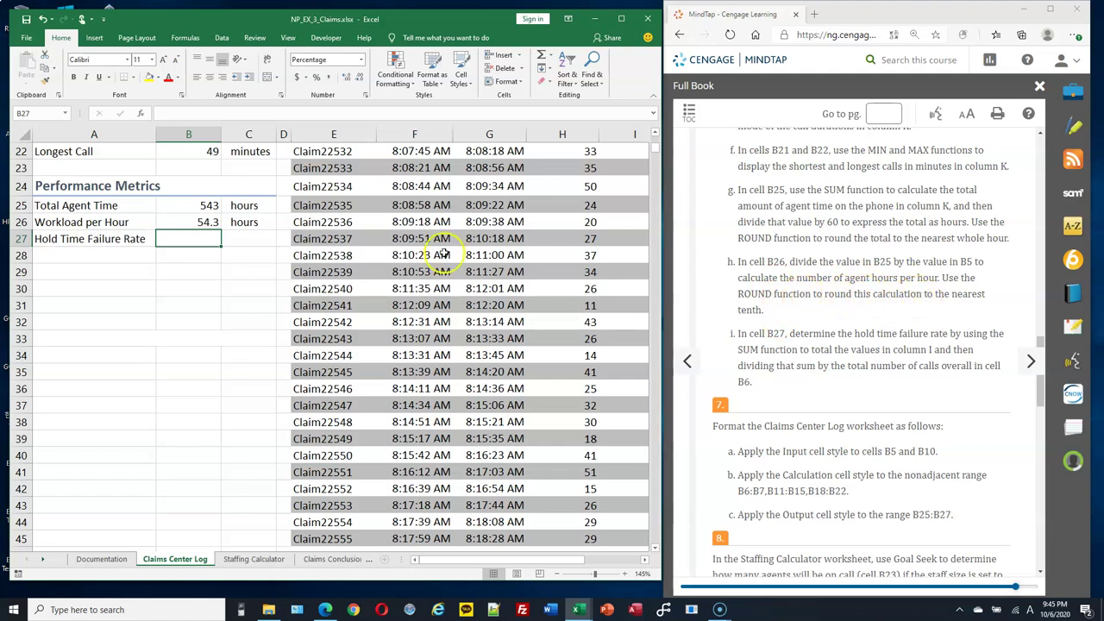
Change B26 to =ROUND(B25/B5, 1) so it shows 54.3.
double_click(181, 222)
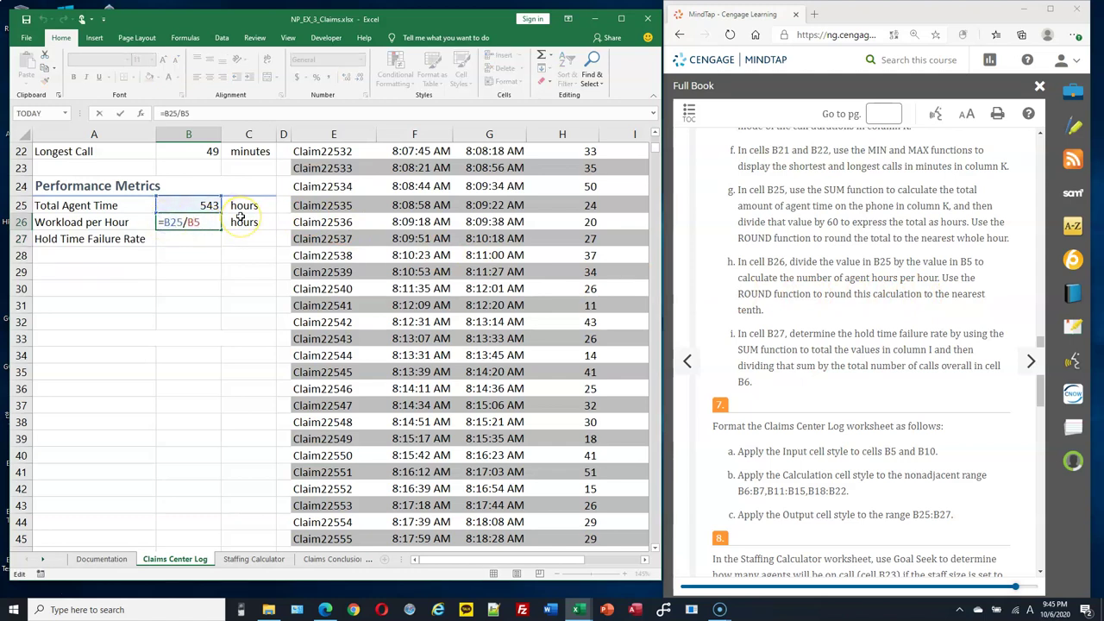
type("ROUND(")
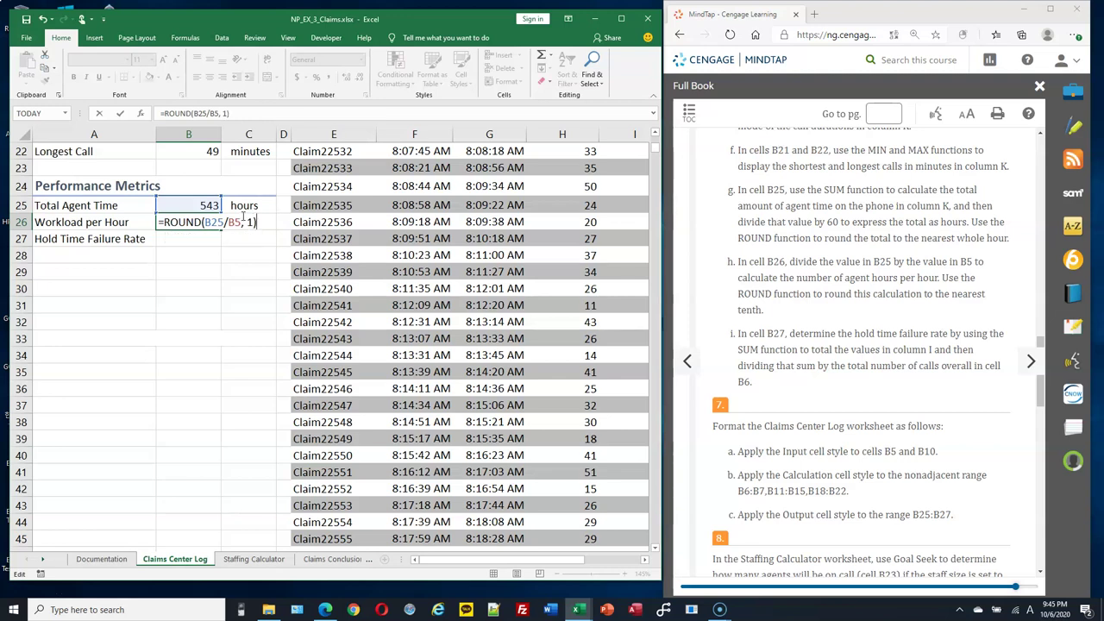
key("Return")
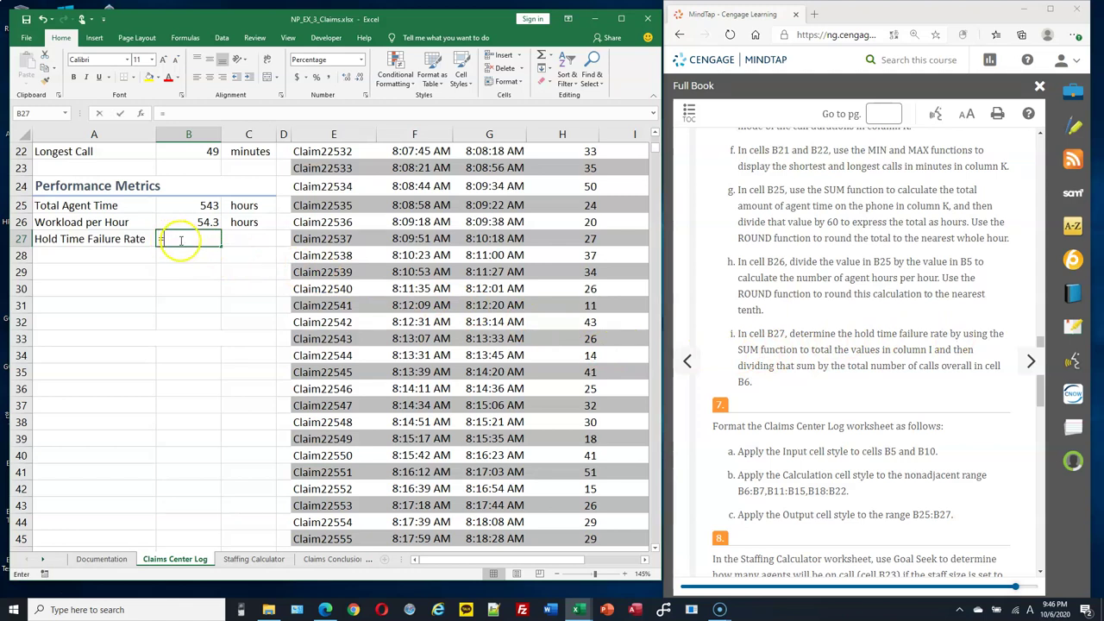
Enter =SUM(I:I)/B6 in B27, showing an 83.09% hold time failure rate.
type("=SUM(")
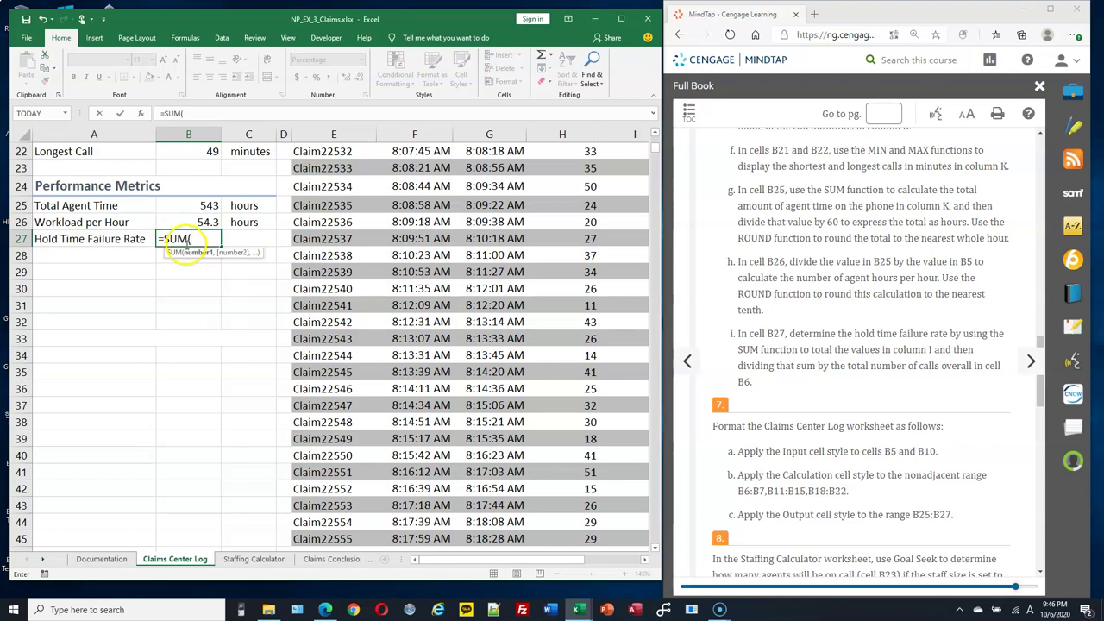
type("I")
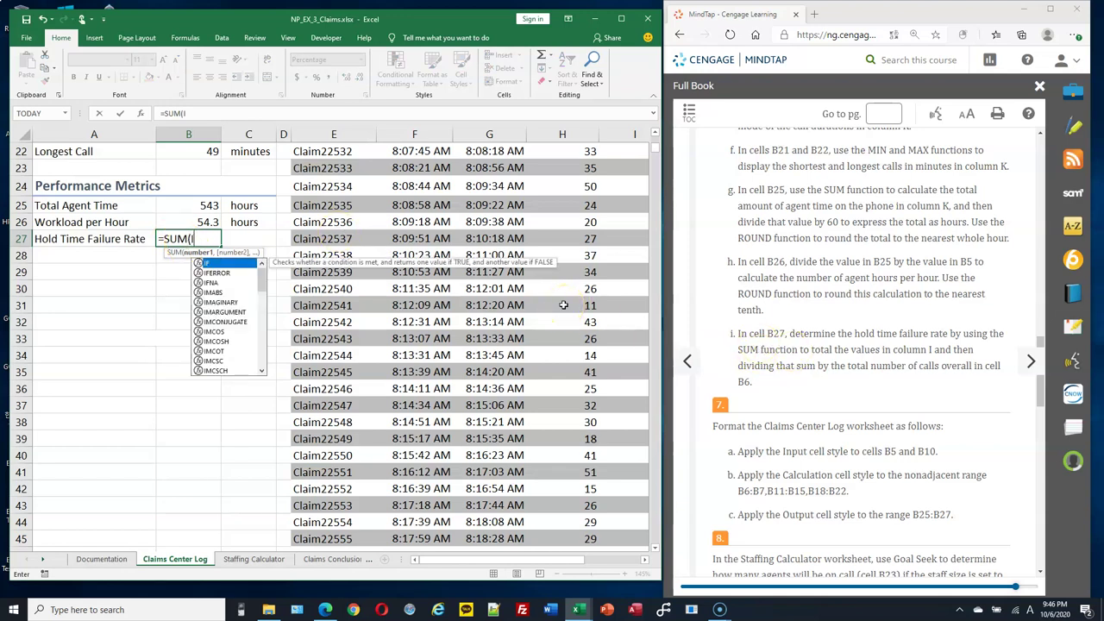
type(":I")
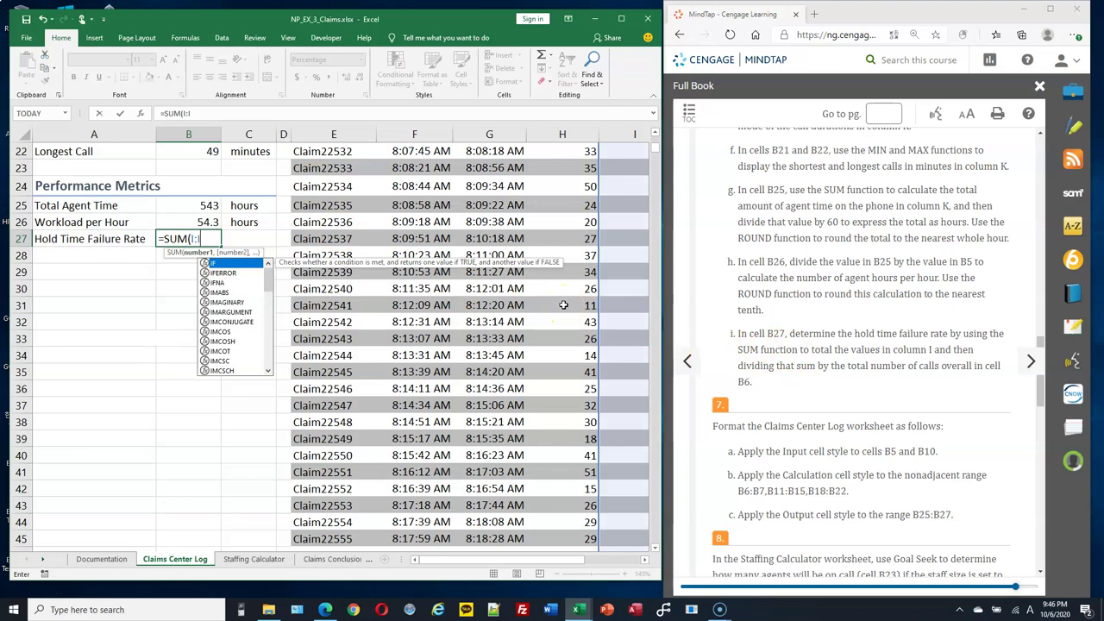
type(")/")
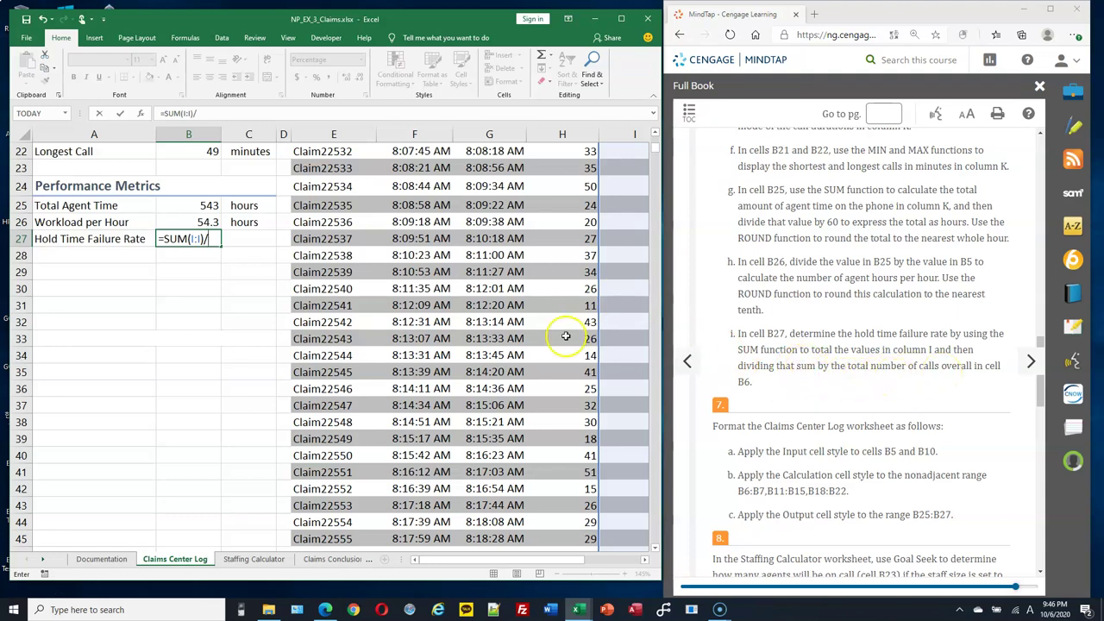
type("B6")
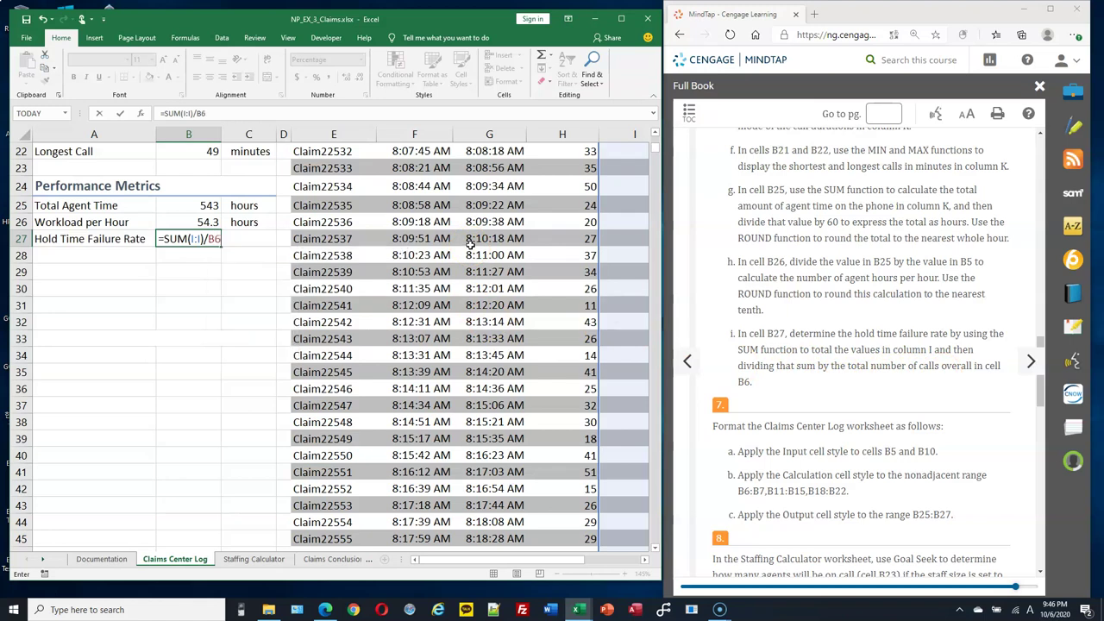
scroll(198, 241, "up", 7)
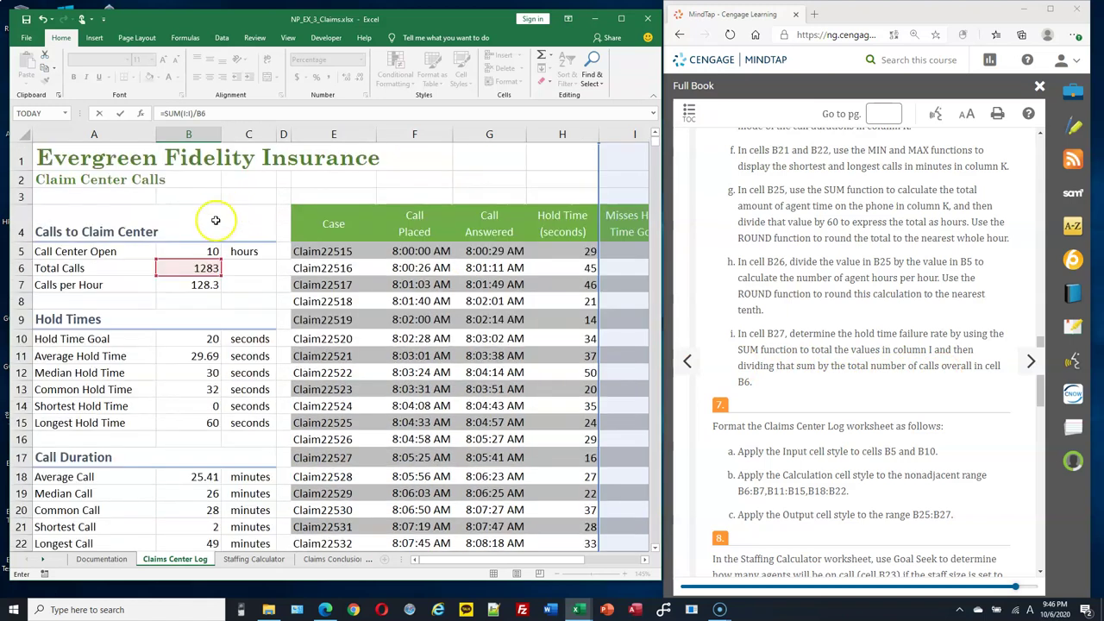
scroll(255, 291, "down", 9)
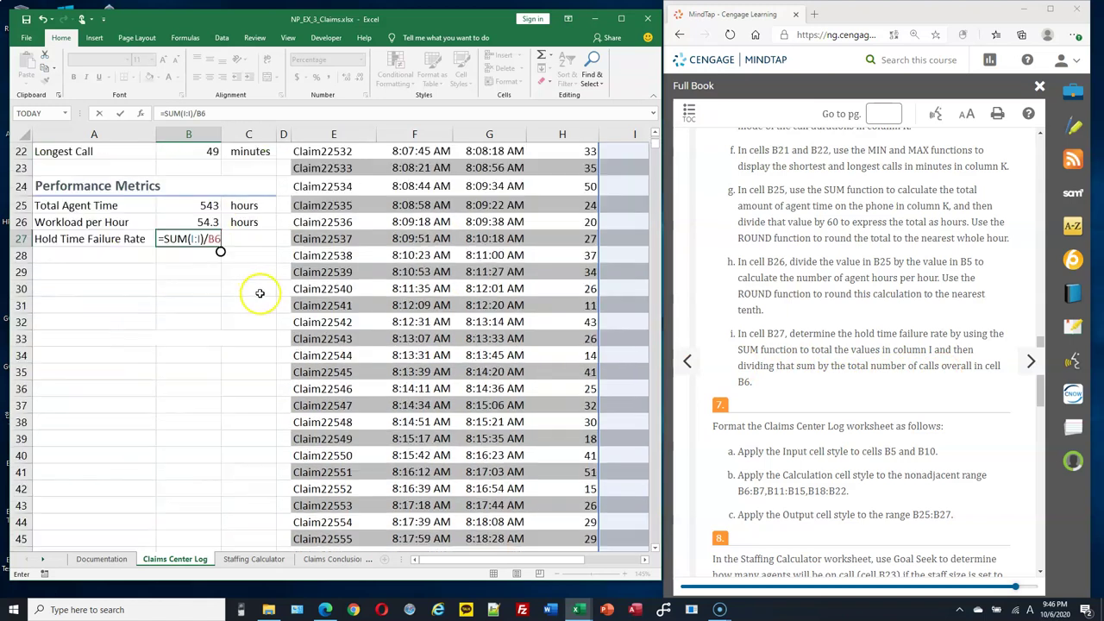
scroll(261, 297, "up", 3)
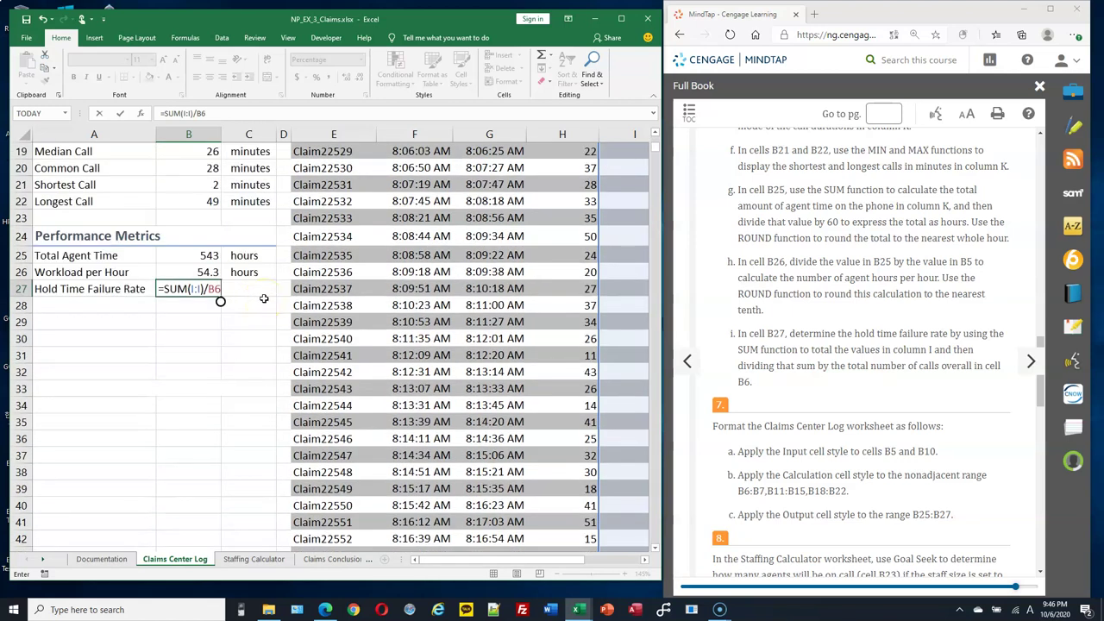
key("Return")
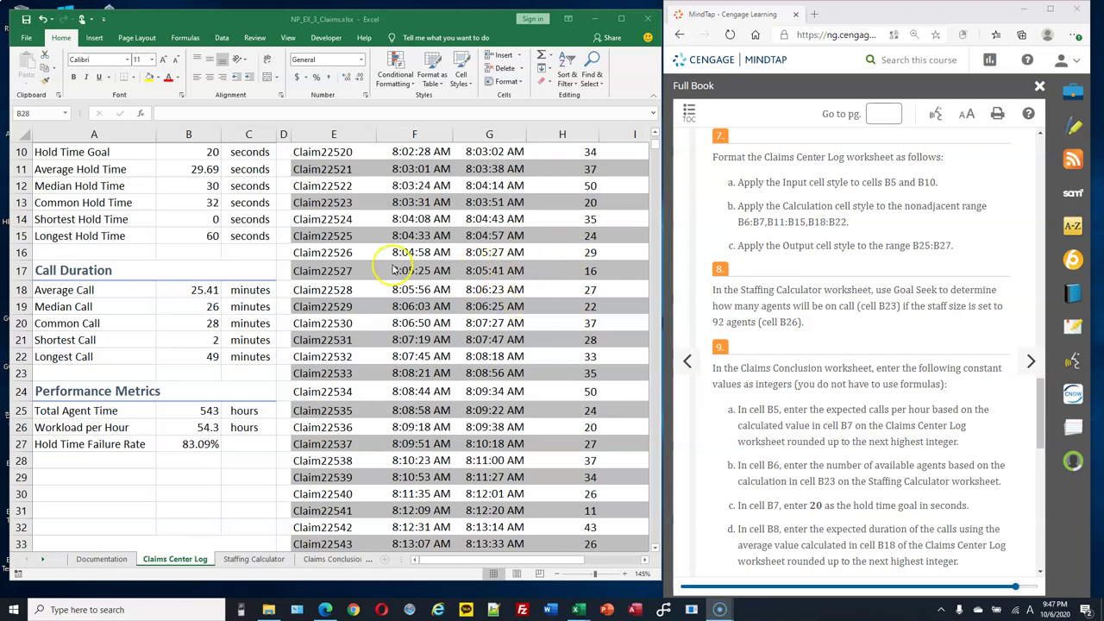
Apply the Input cell style to the hours-open cell B5 and hold-time-goal cell B10.
scroll(394, 269, "up", 2)
scroll(394, 269, "up", 1)
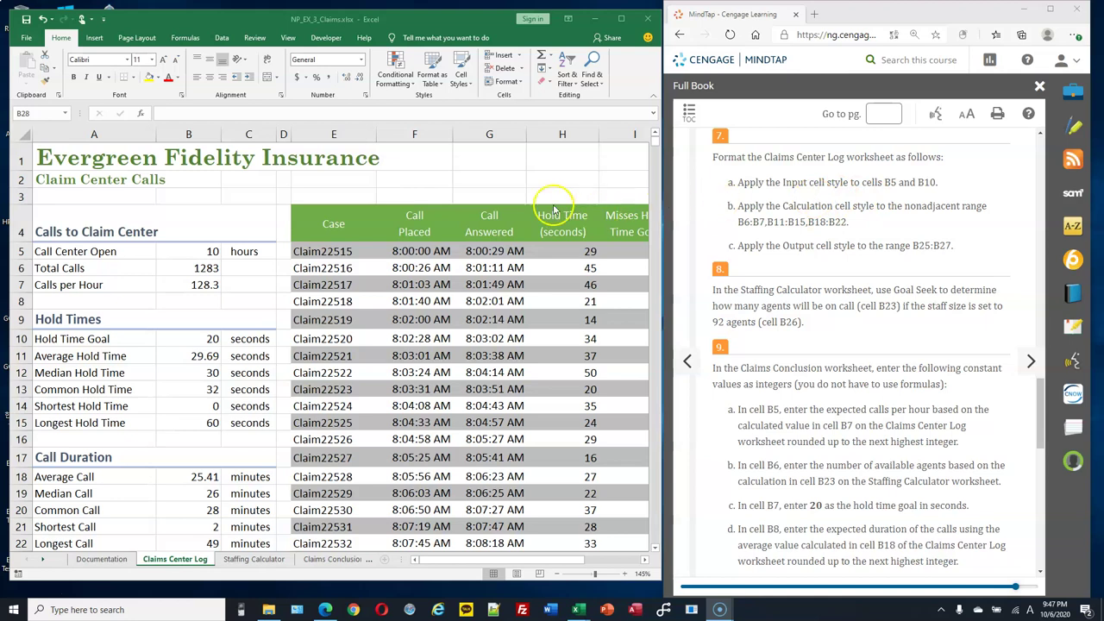
left_click(213, 250)
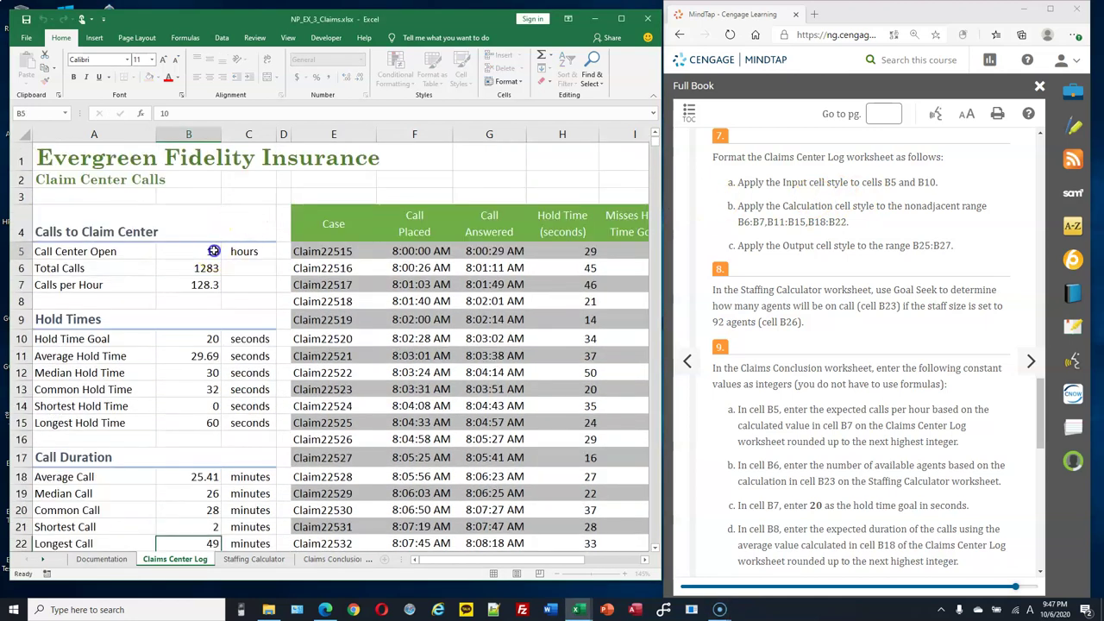
scroll(406, 357, "down", 6)
scroll(407, 308, "up", 6)
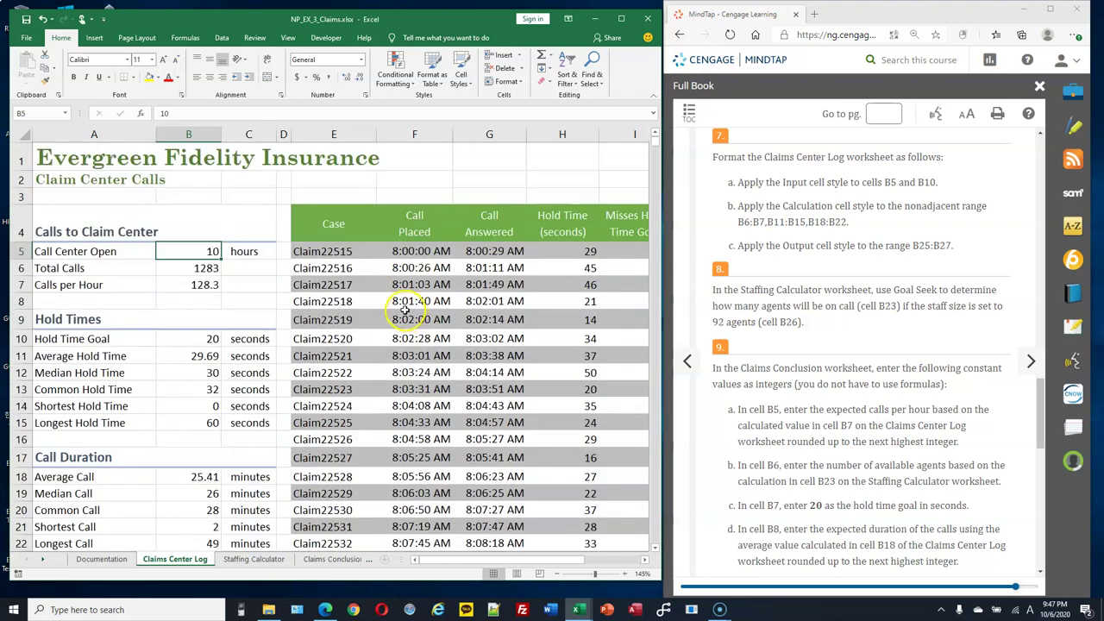
left_click(212, 339, "ctrl")
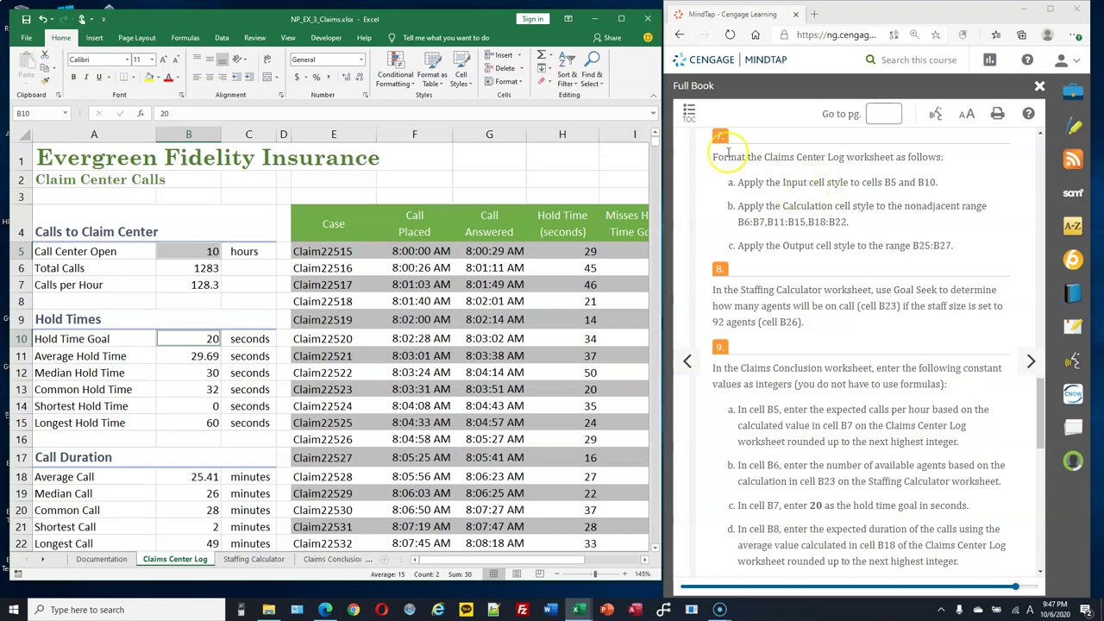
left_click(464, 83)
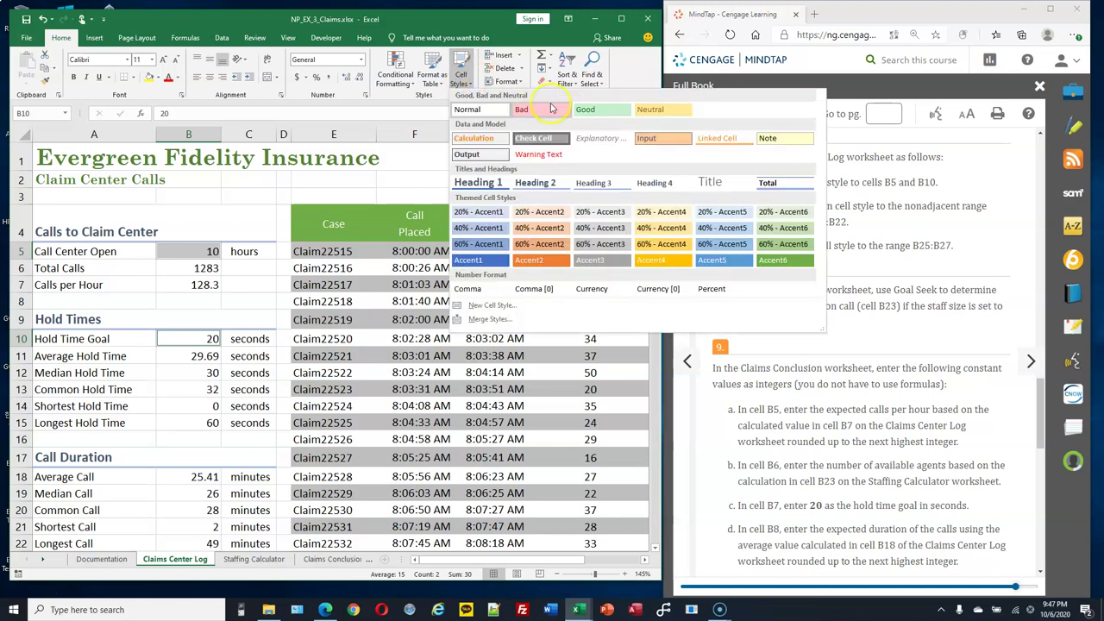
left_click(654, 140)
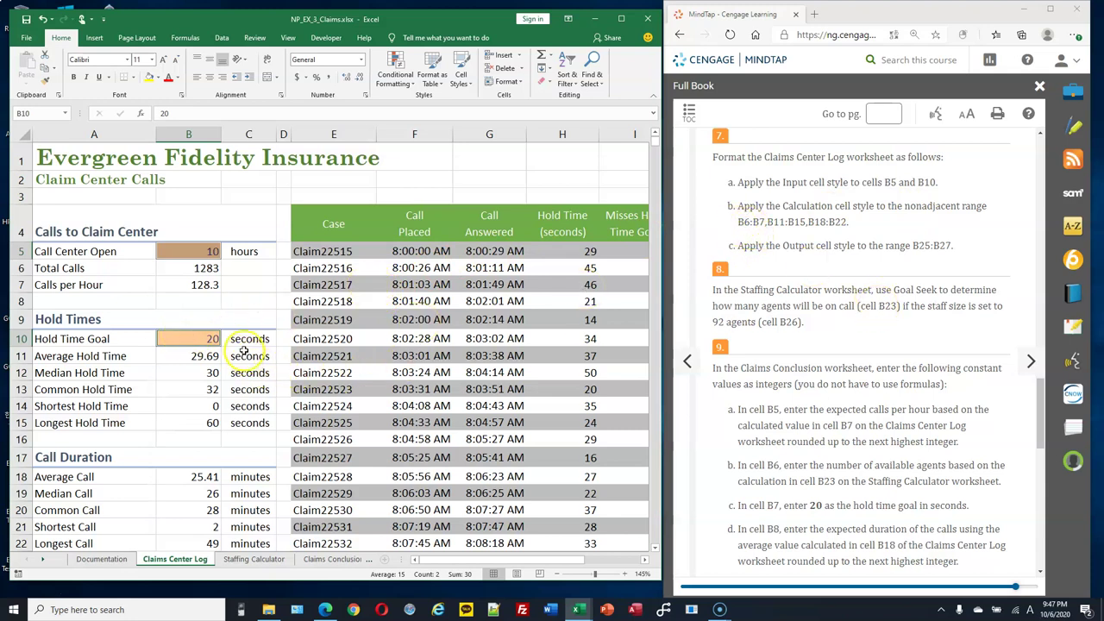
left_click(199, 320)
left_click_drag(209, 270, 213, 283)
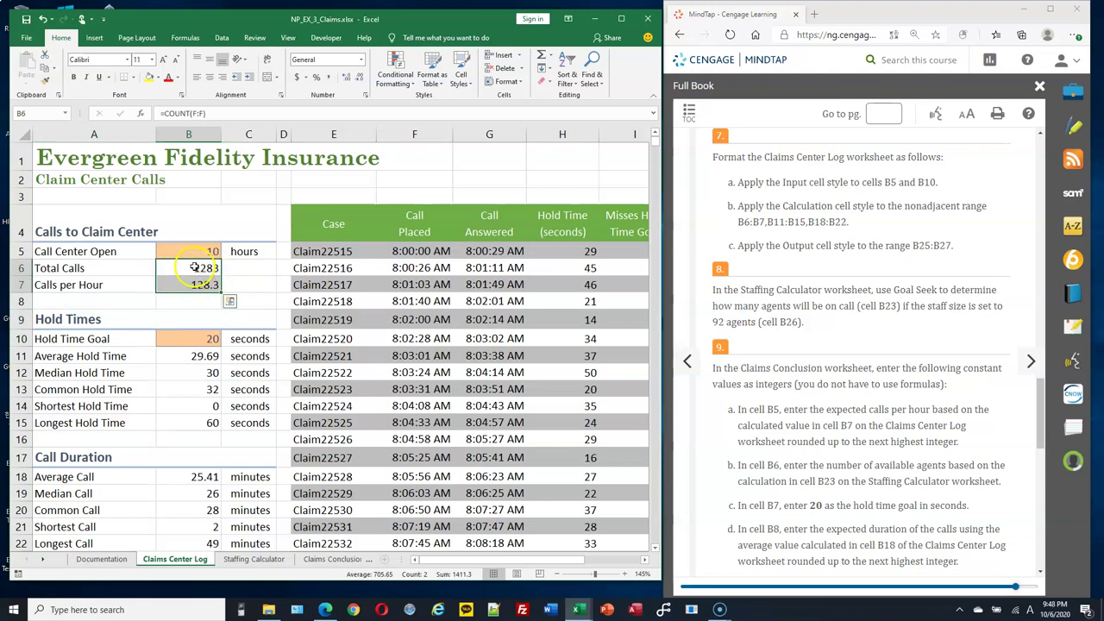
Add B11:B15 and B18:B22 to the B6:B7 selection and style them all Calculation.
scroll(243, 285, "down", 1)
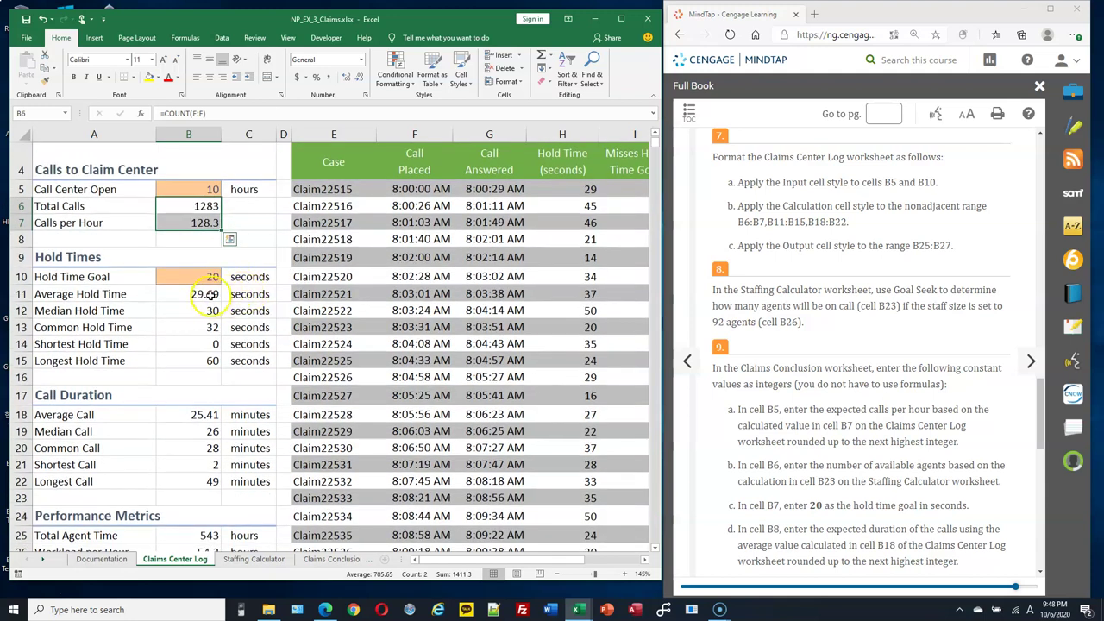
left_click_drag(210, 293, 201, 361)
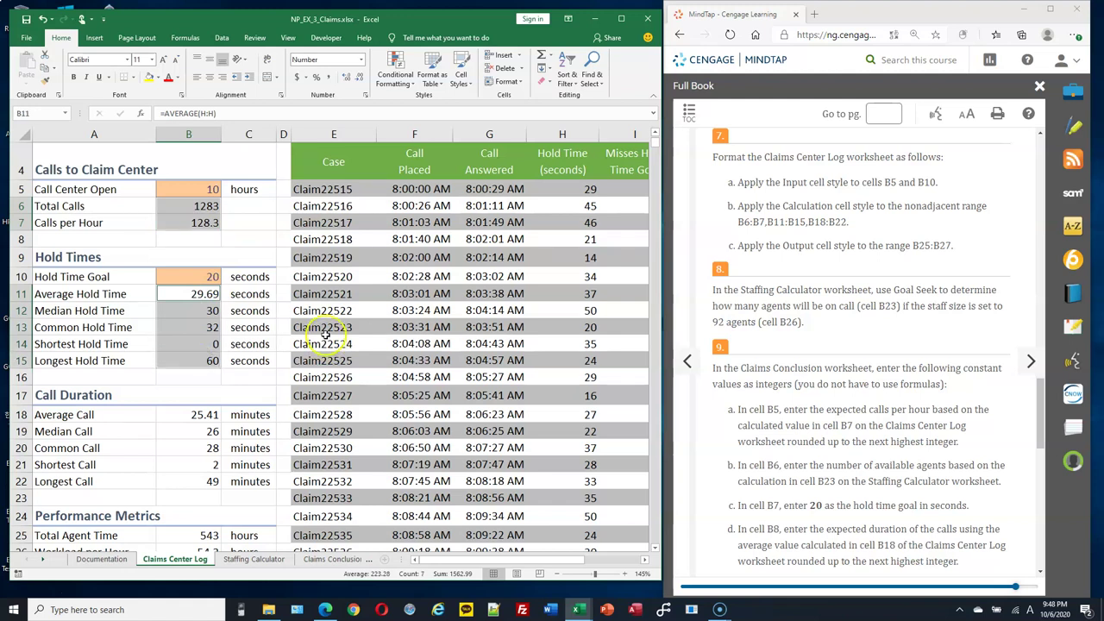
scroll(324, 337, "down", 1)
scroll(325, 337, "down", 1)
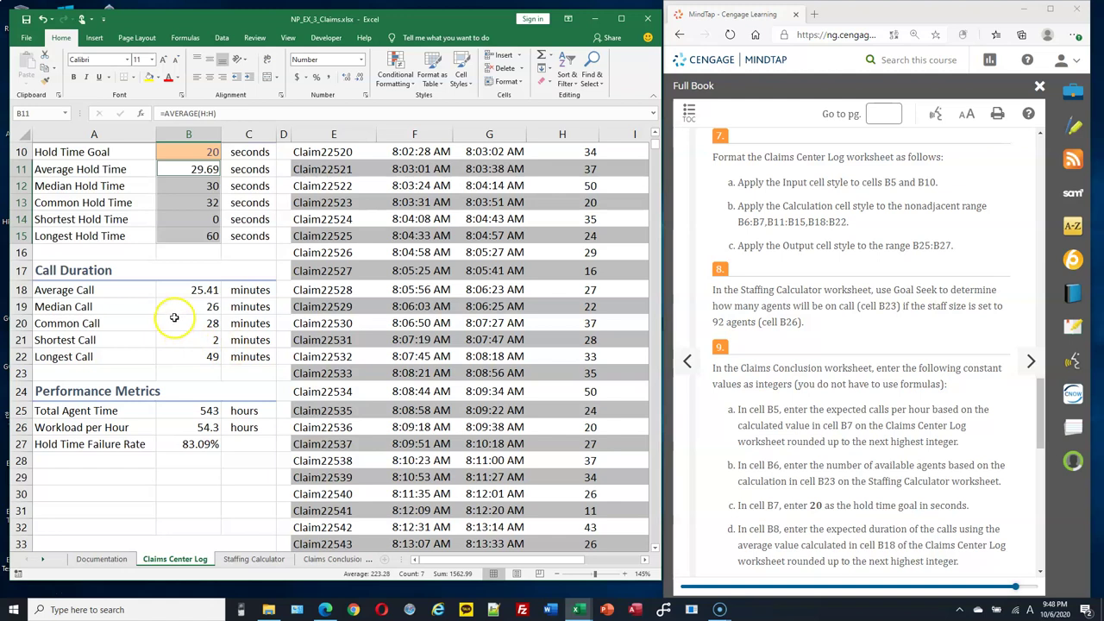
left_click_drag(195, 288, 193, 355)
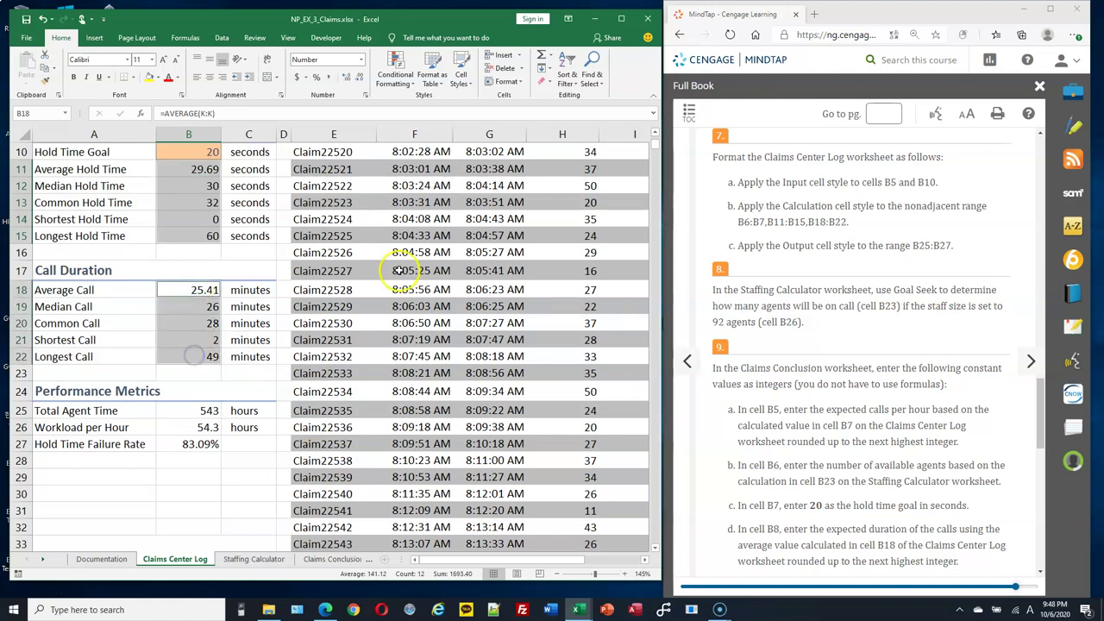
scroll(395, 270, "up", 3)
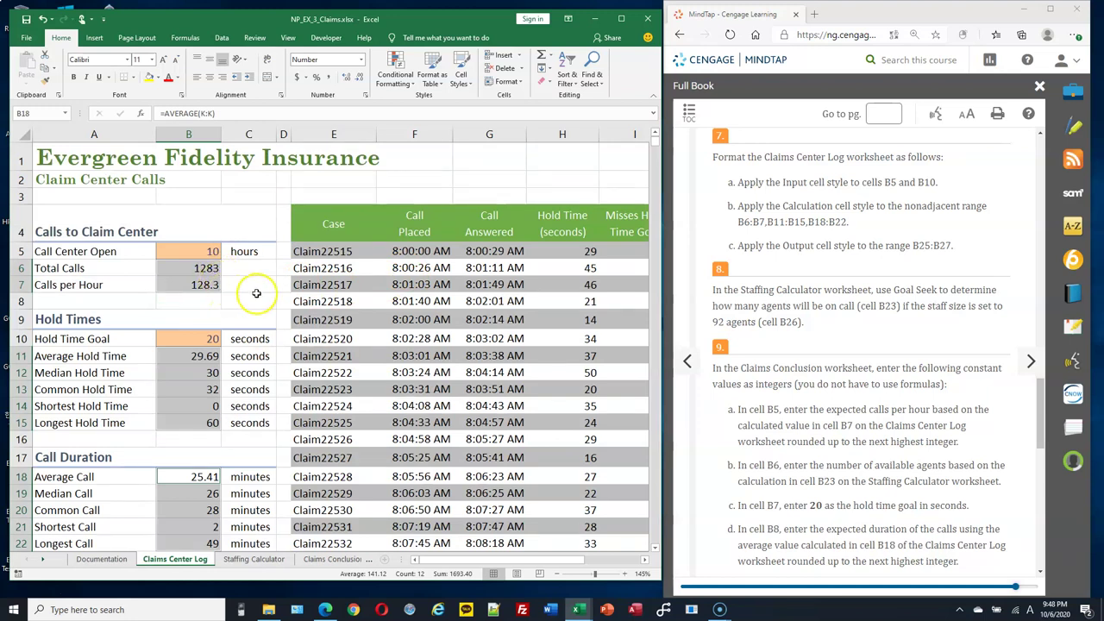
left_click(470, 88)
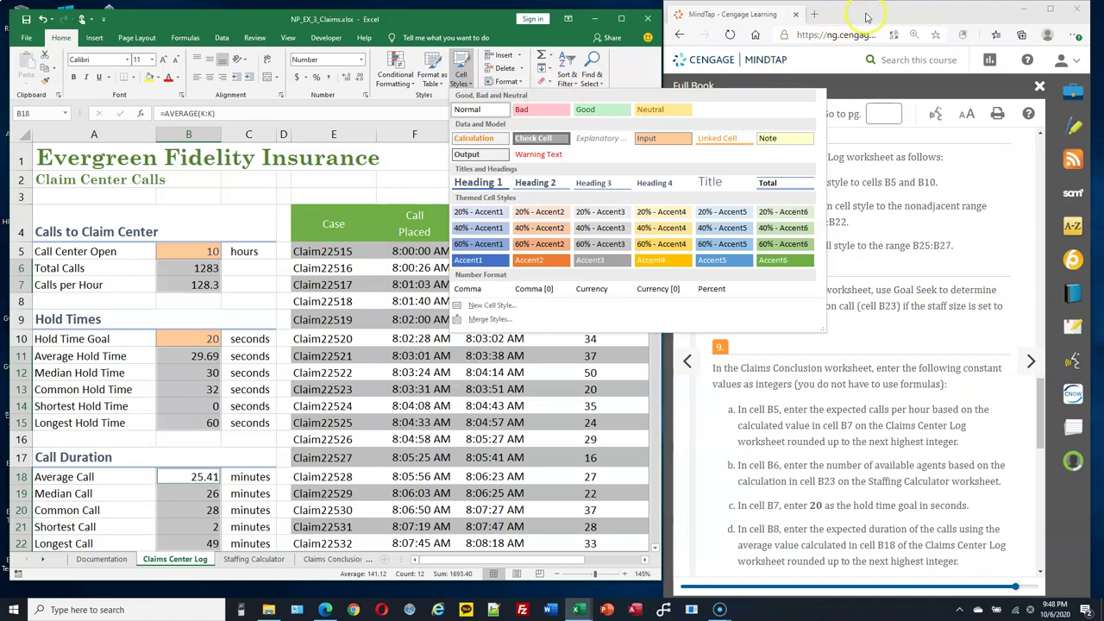
left_click(457, 24)
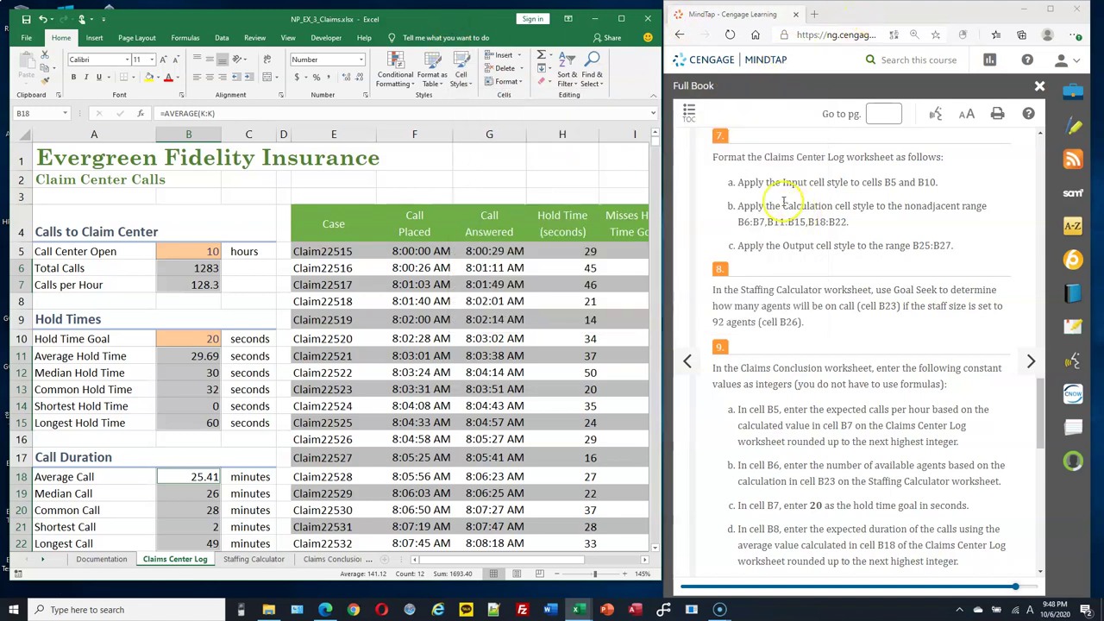
left_click(469, 84)
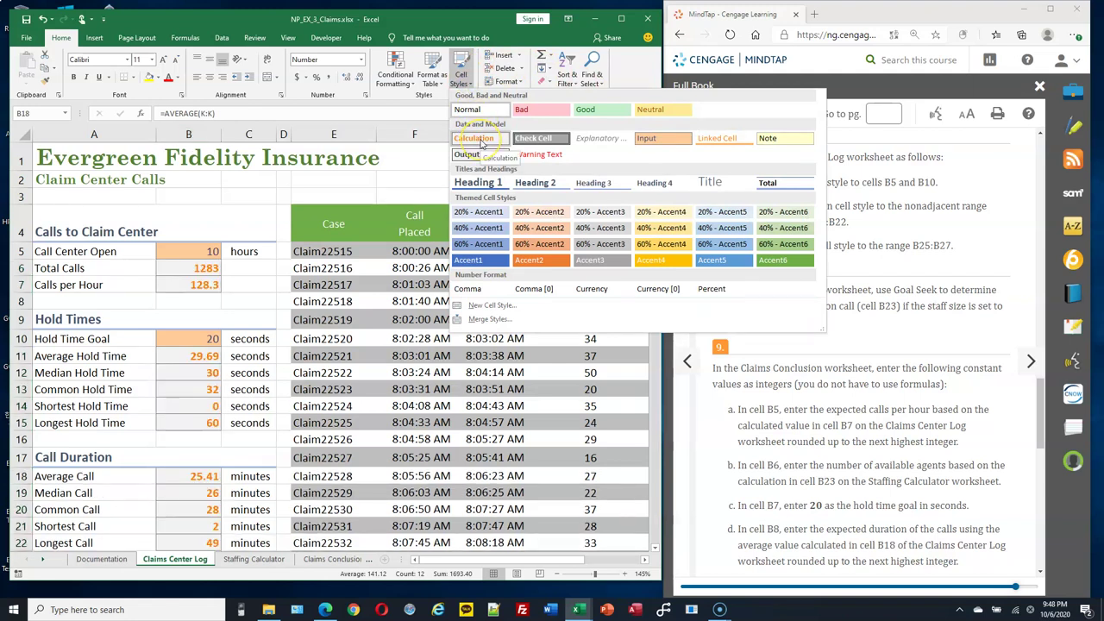
left_click(482, 144)
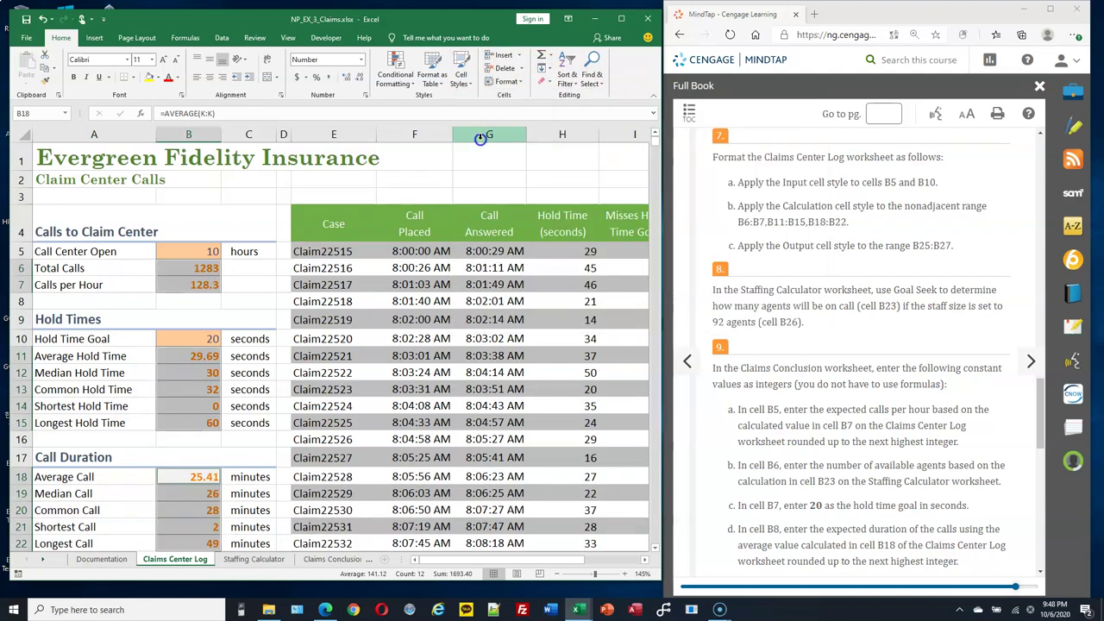
left_click(261, 267)
Give the Performance Metrics cells B25:B27 the Output cell style.
scroll(198, 266, "down", 6)
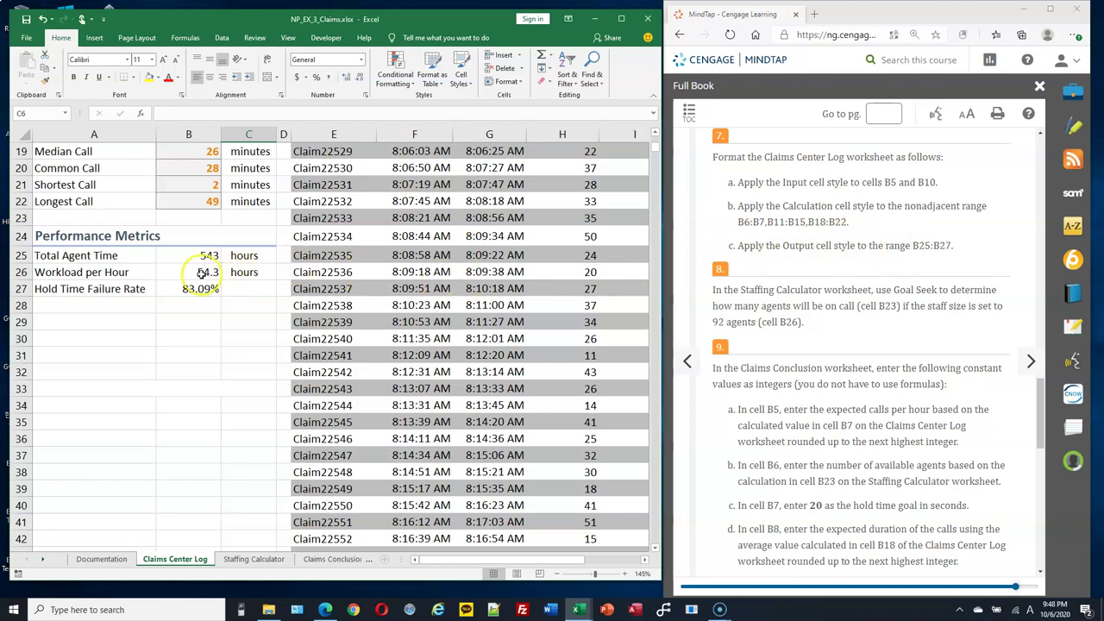
left_click_drag(193, 257, 195, 291)
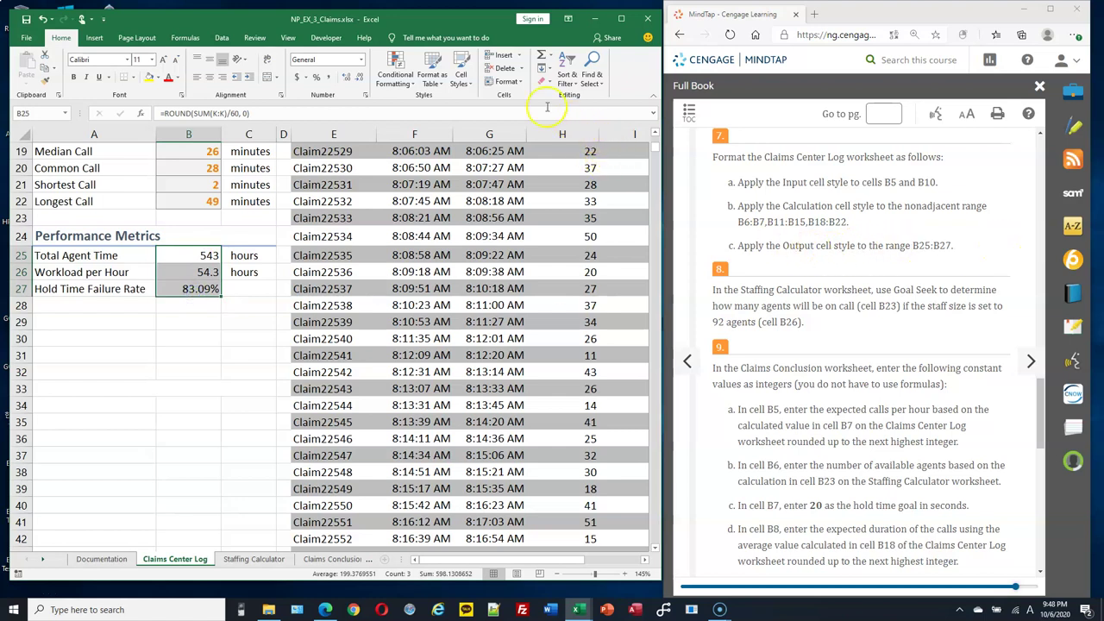
left_click(463, 83)
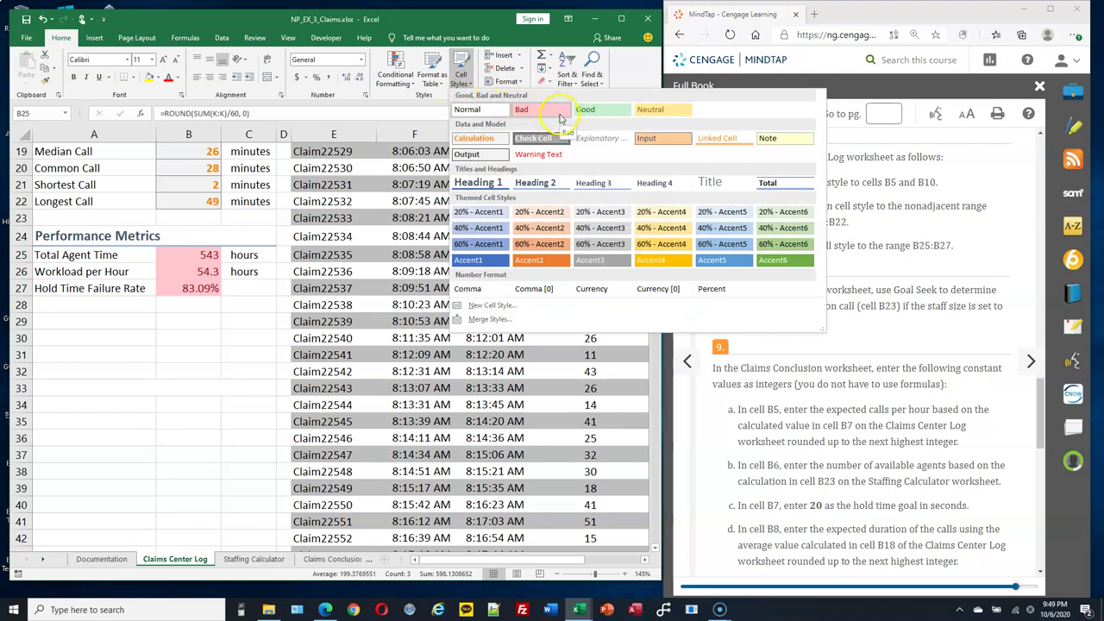
left_click(475, 157)
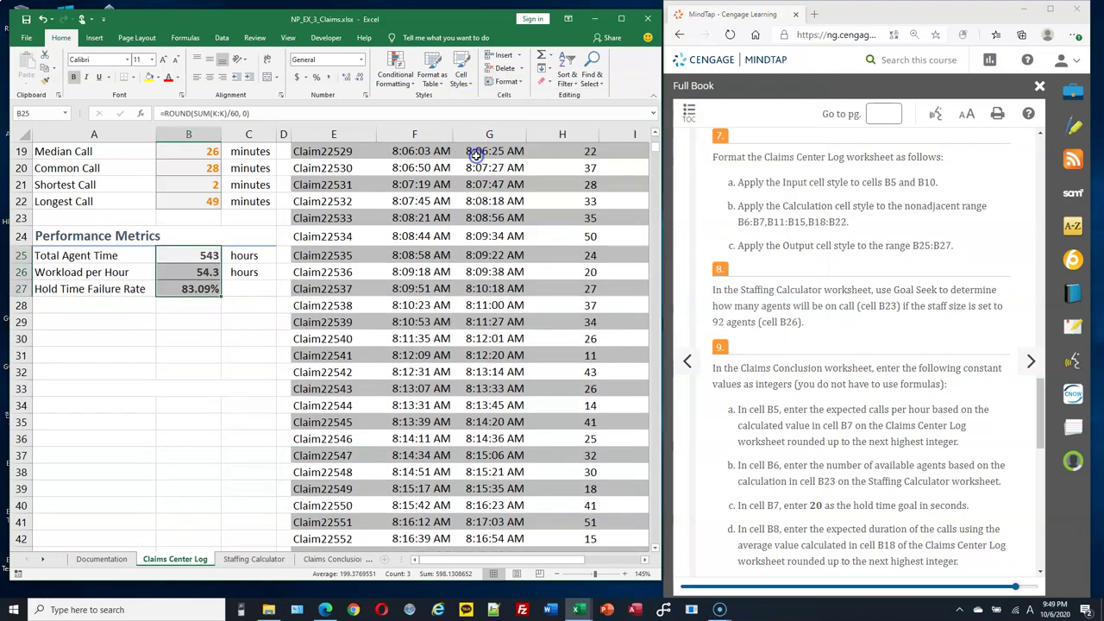
left_click(258, 289)
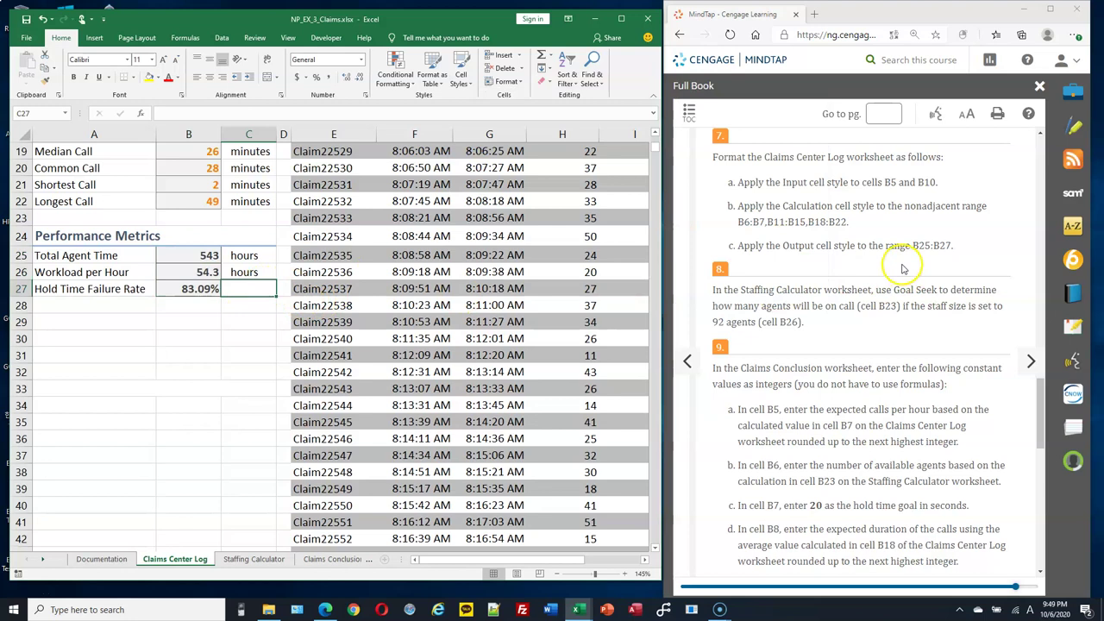
left_click(904, 270)
scroll(901, 271, "down", 3)
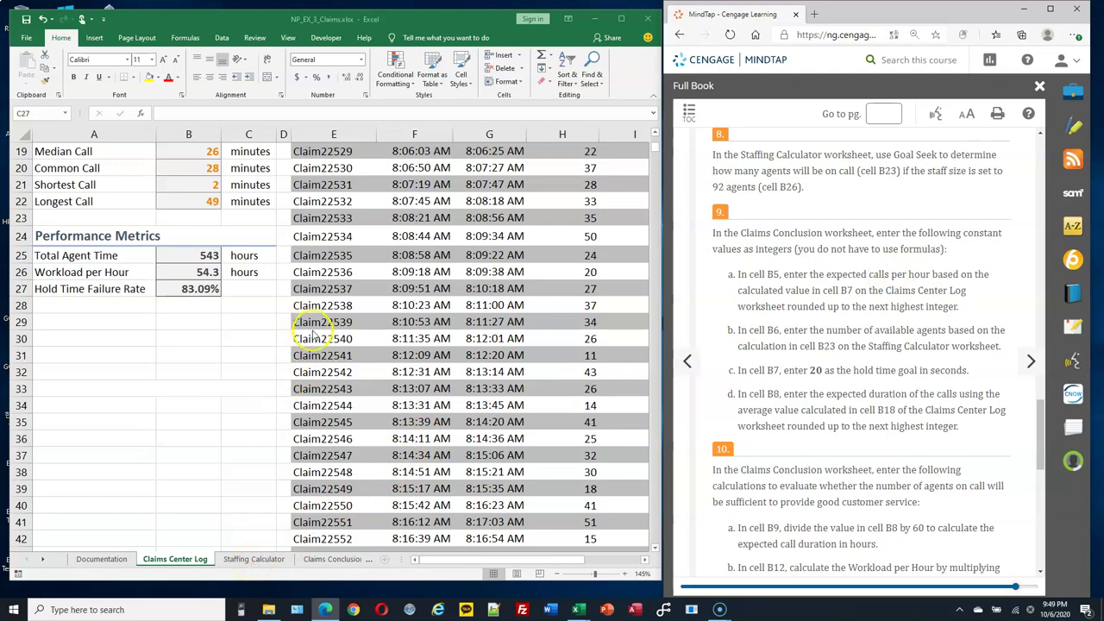
Go to the Staffing Calculator worksheet, where B23 is empty and B26 shows 0.
scroll(315, 332, "down", 3)
scroll(317, 346, "down", 1)
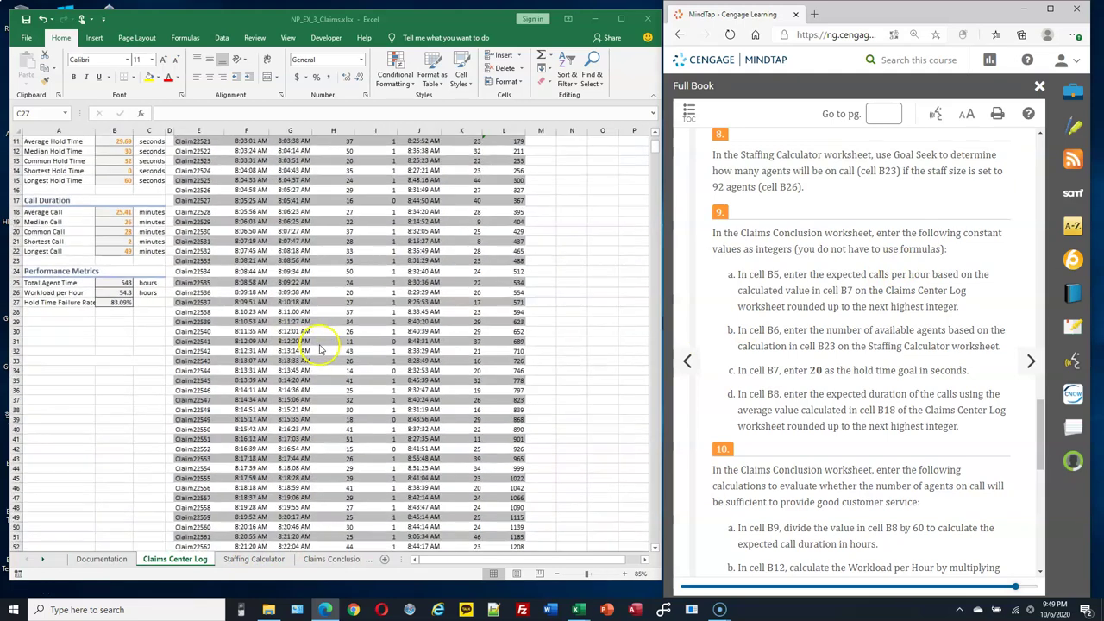
scroll(321, 349, "up", 5)
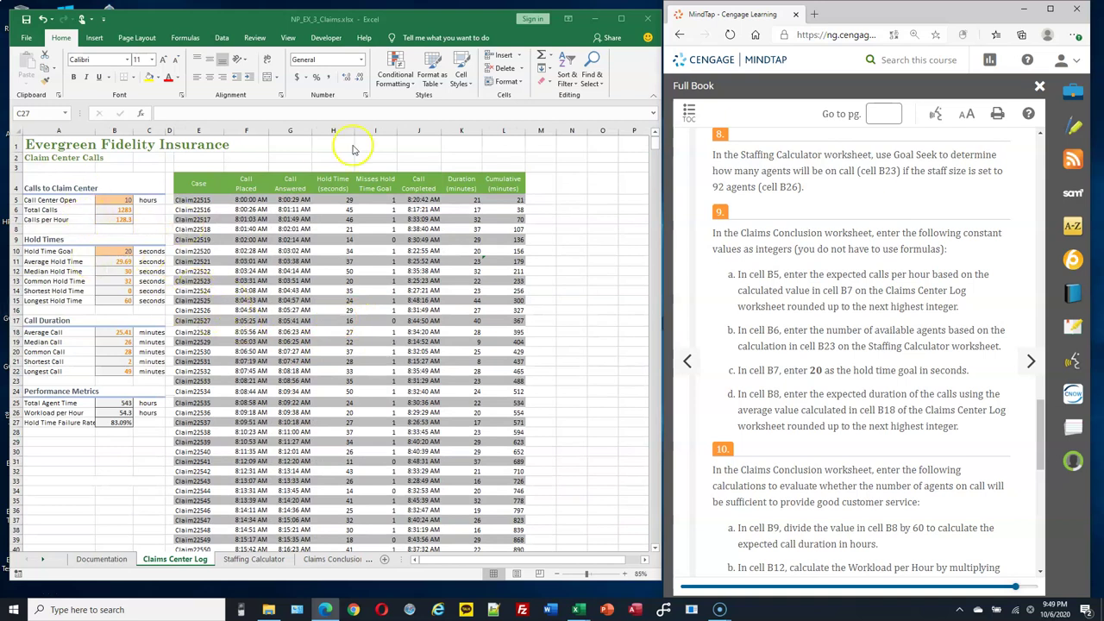
scroll(284, 268, "down", 2)
scroll(285, 268, "up", 2)
left_click(254, 563)
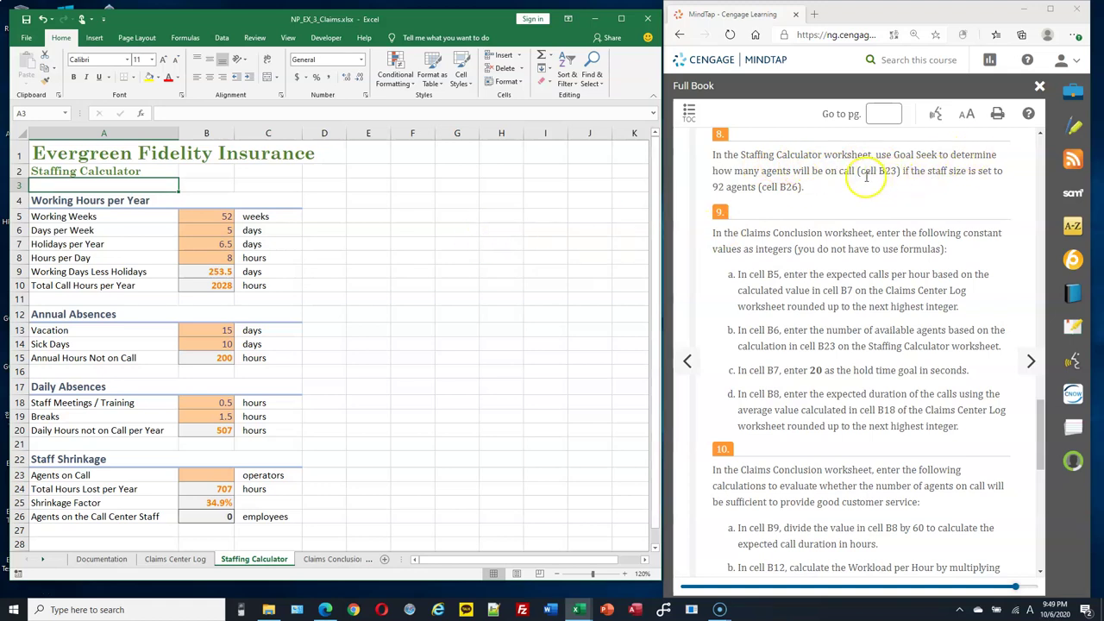
Review cells B23, B24 and B26 on Staffing Calculator and show the Data ribbon.
scroll(414, 339, "down", 2)
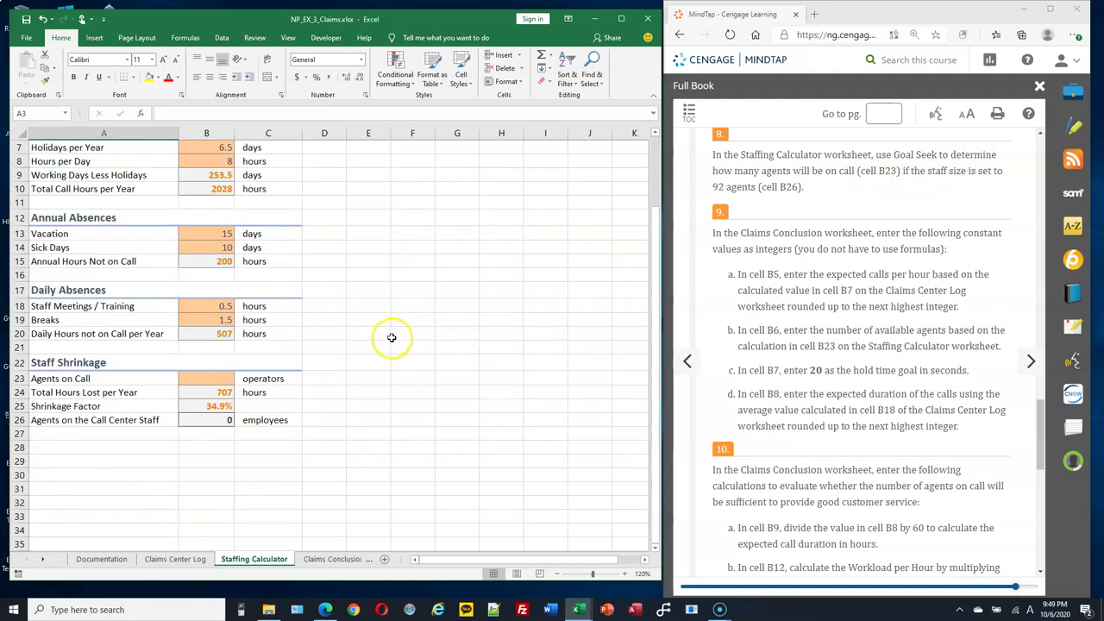
scroll(391, 338, "up", 1)
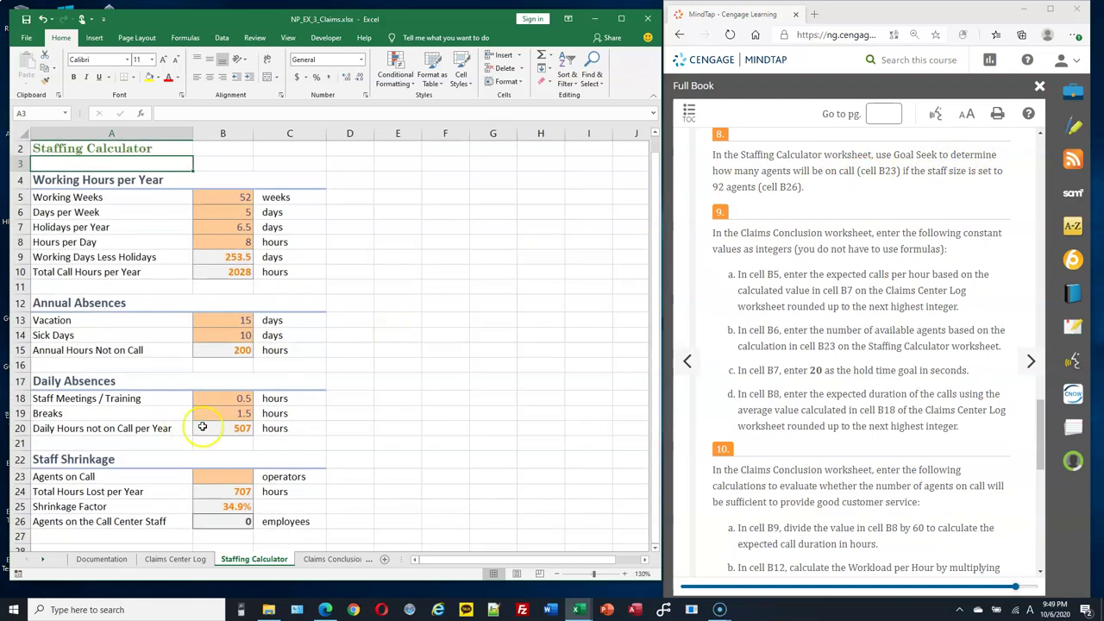
scroll(212, 425, "down", 1)
left_click(236, 439)
left_click(237, 430)
left_click(234, 474)
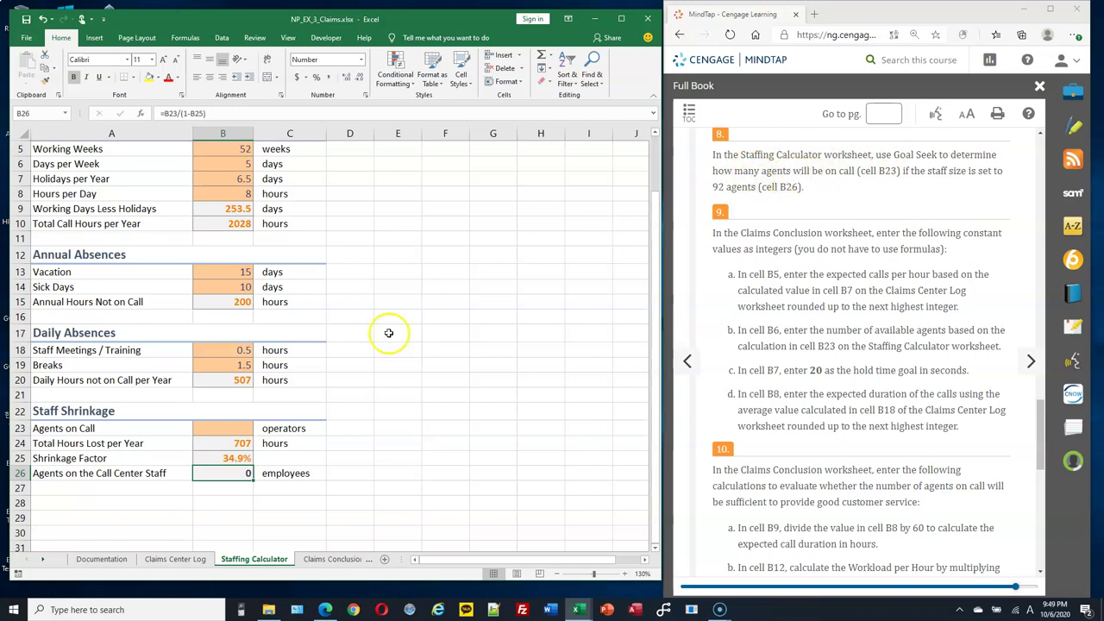
left_click(231, 429)
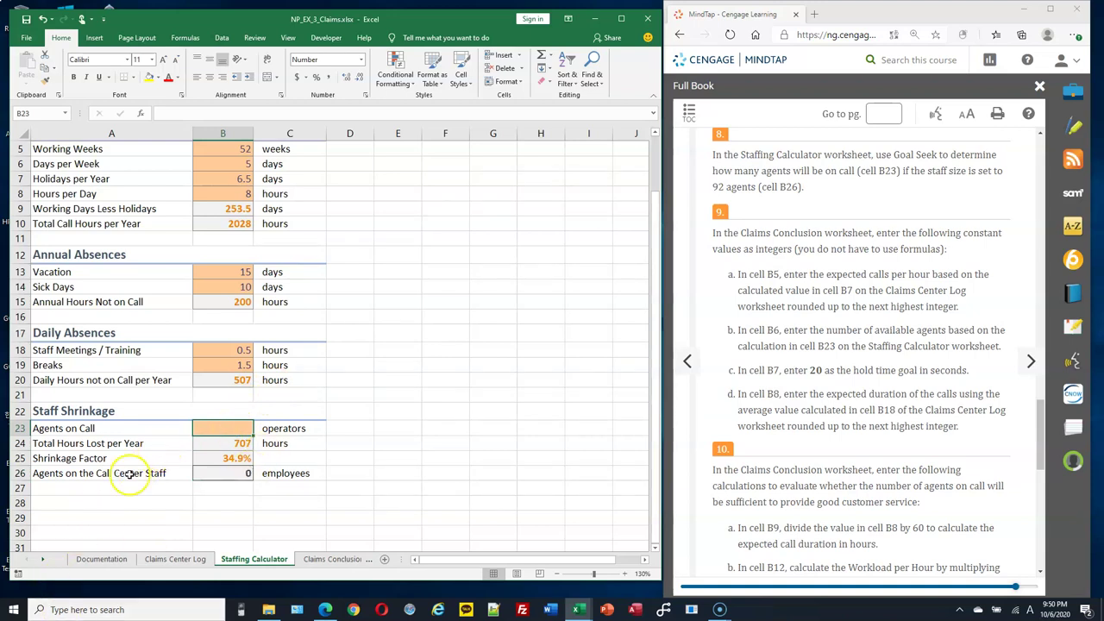
left_click(222, 428)
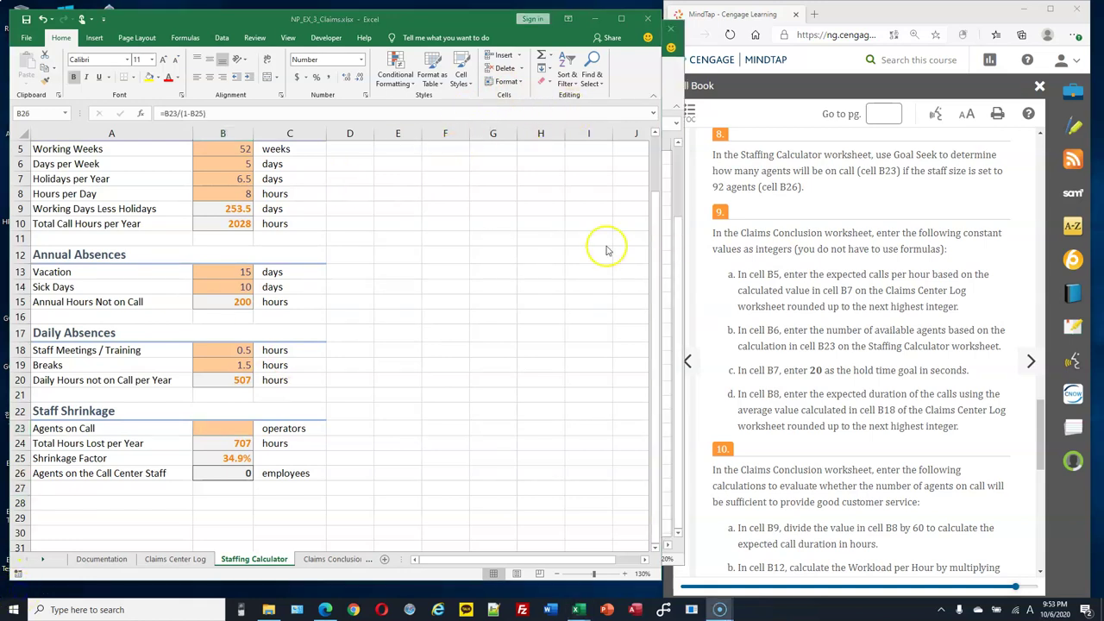
left_click(222, 38)
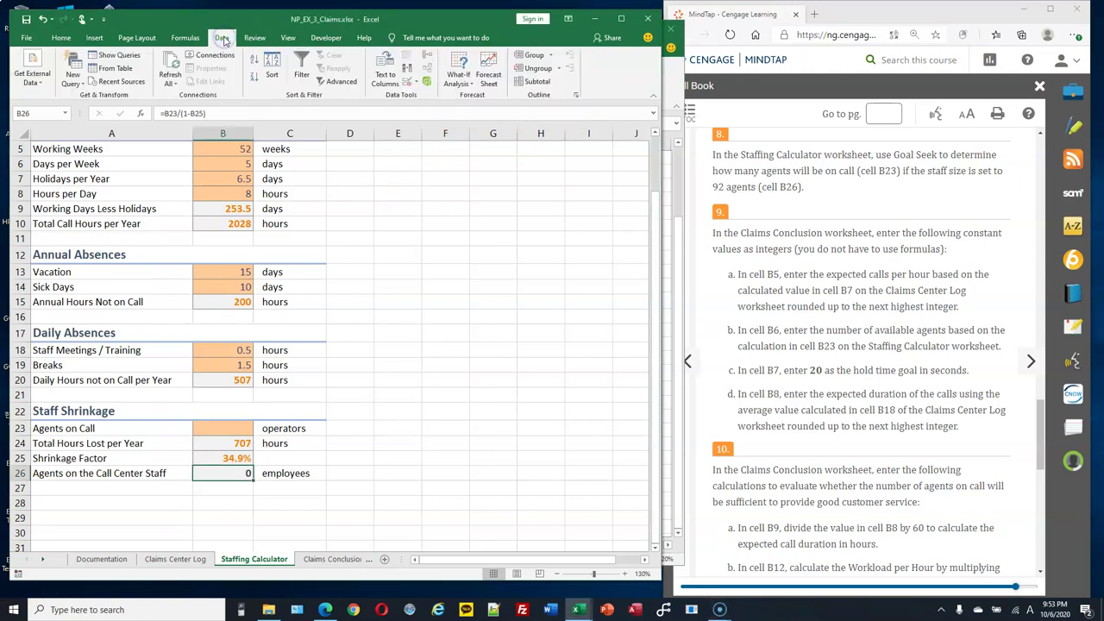
Goal Seek B26 to 92 by changing Agents on Call in B23, giving about 60.
left_click(466, 87)
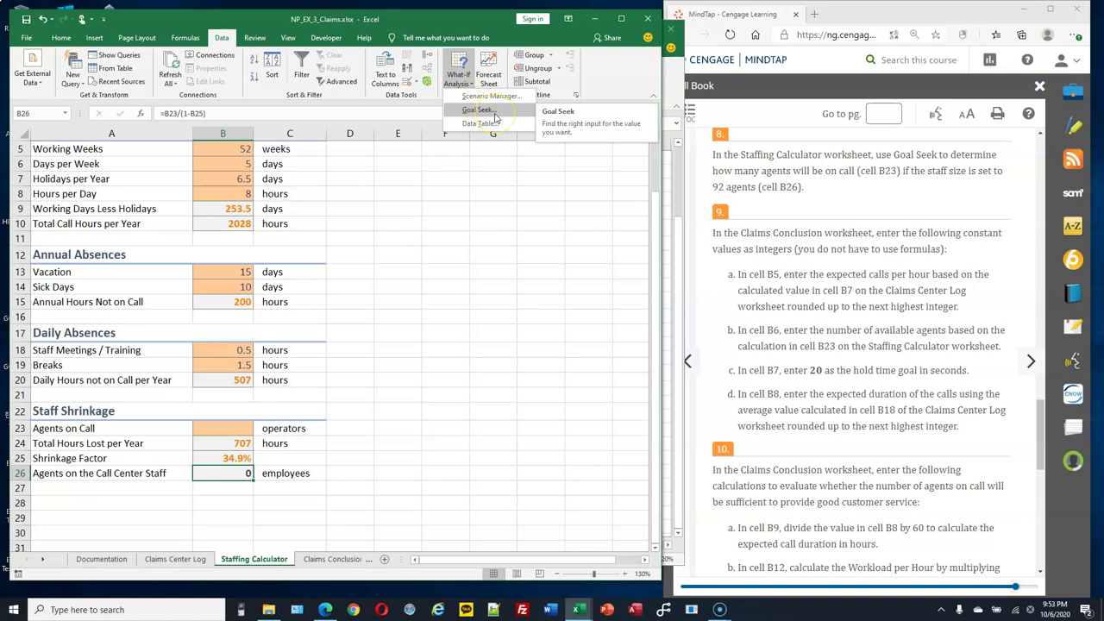
left_click(496, 119)
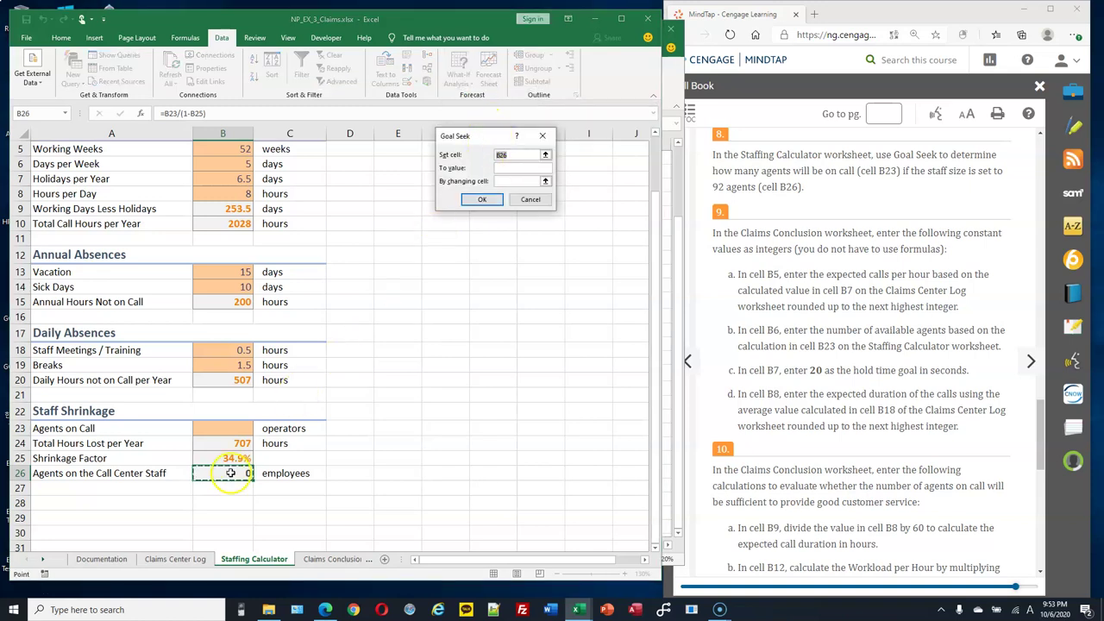
left_click(506, 153)
left_click(504, 154)
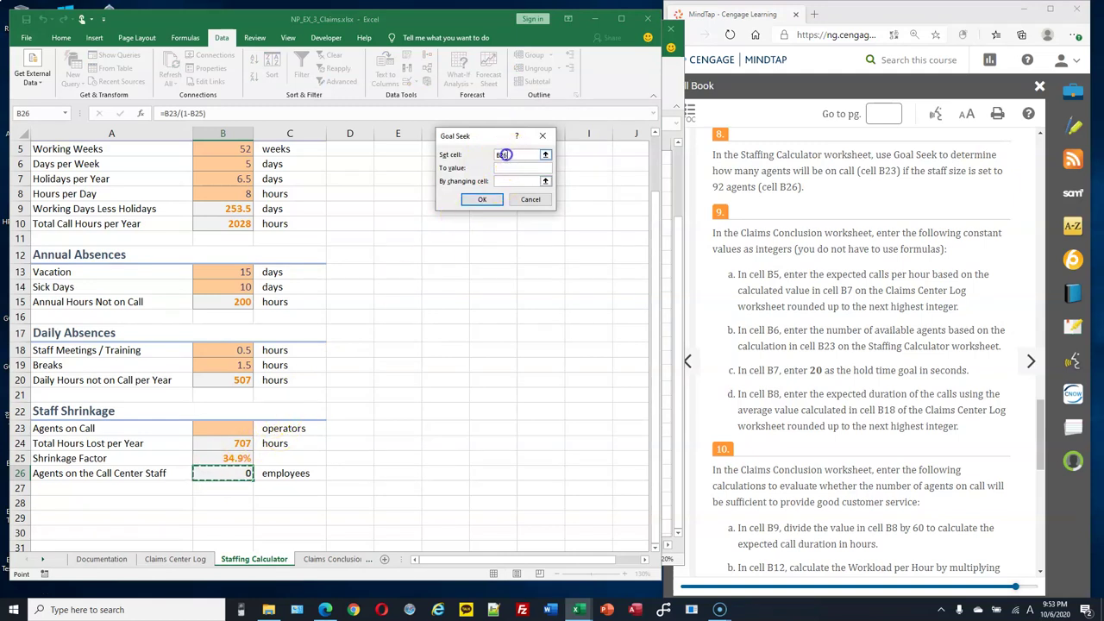
left_click(225, 468)
left_click(226, 468)
left_click(507, 168)
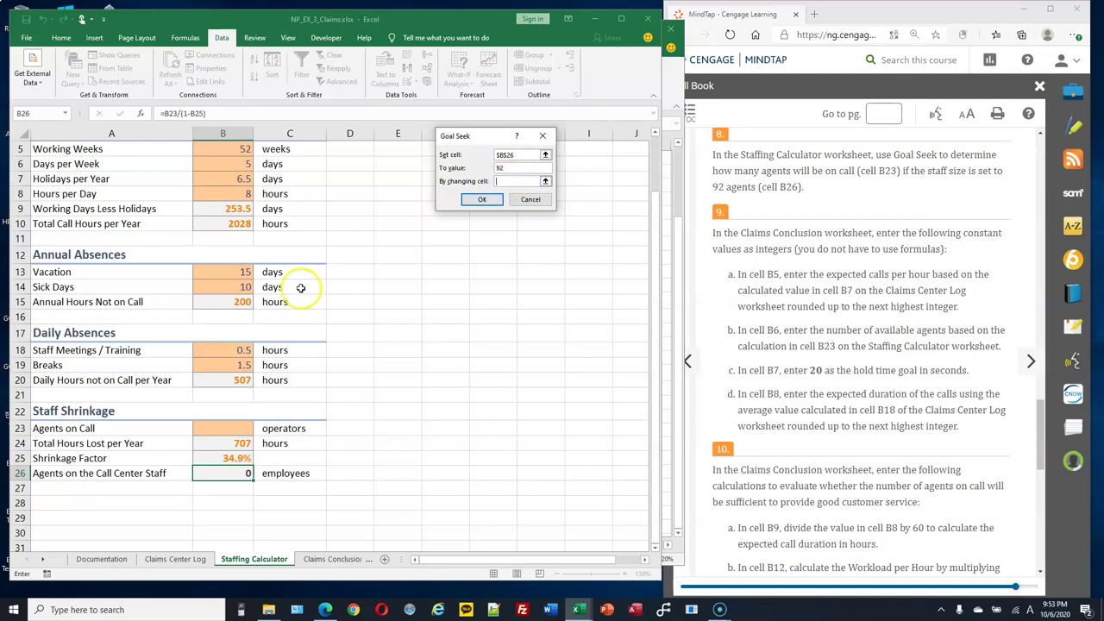
left_click(229, 428)
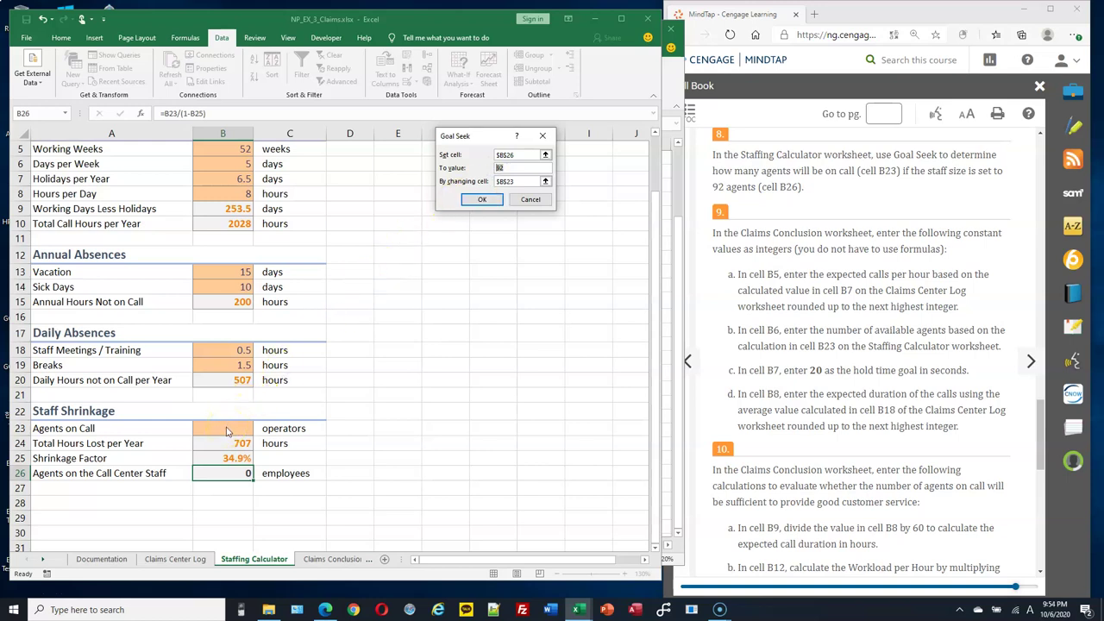
left_click(500, 199)
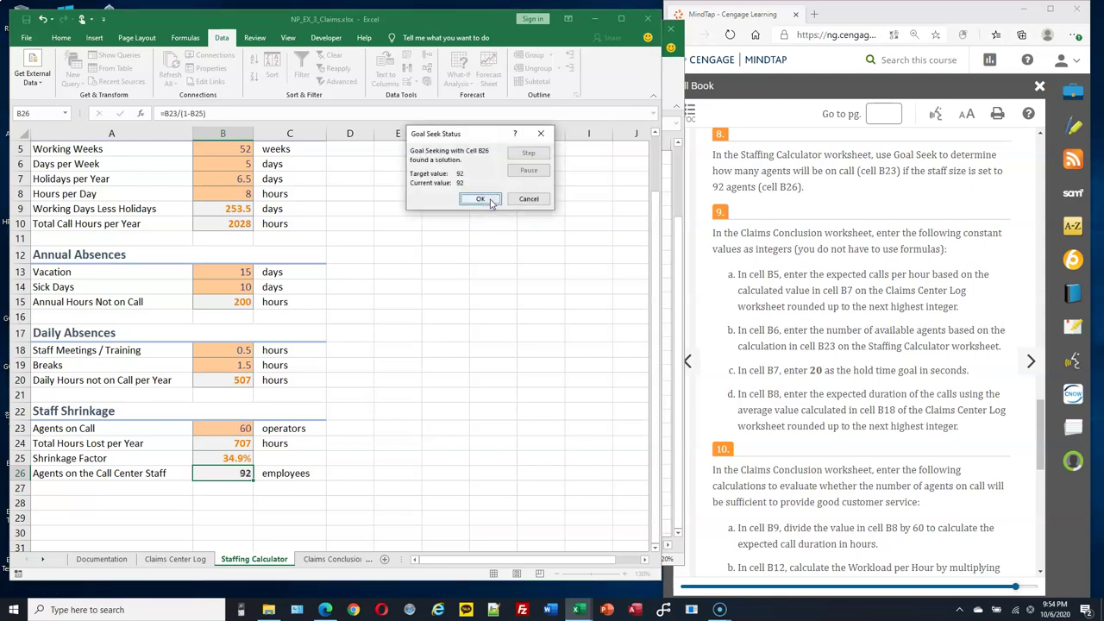
left_click(489, 200)
left_click(241, 429)
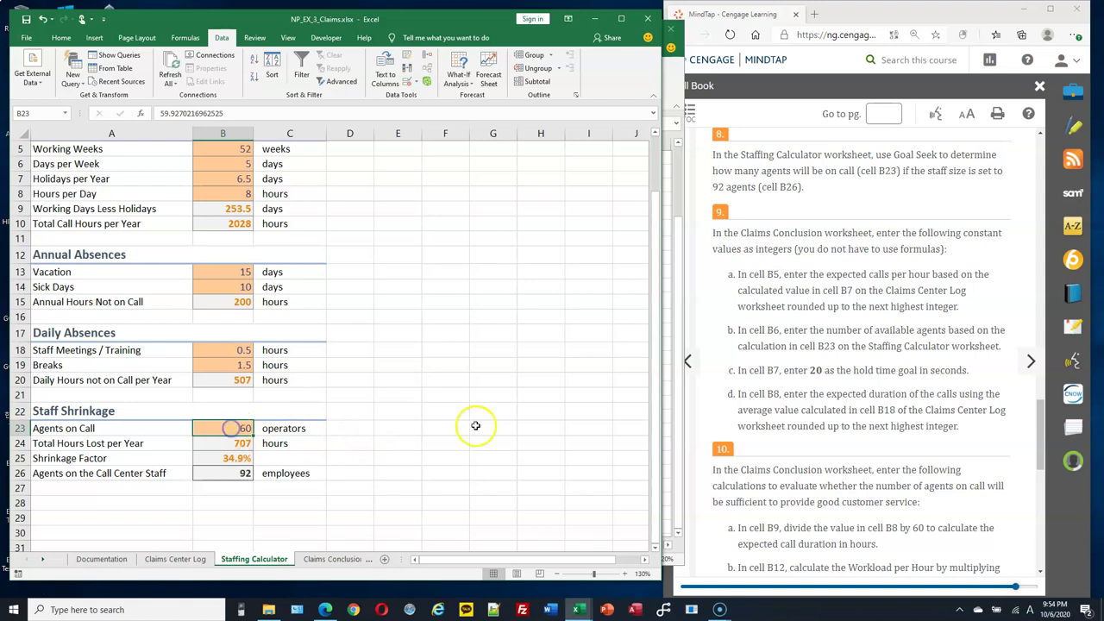
View B26's =B23/(1-B25) formula without changing it, then return to Claims Conclusion.
left_click(240, 475)
double_click(240, 475)
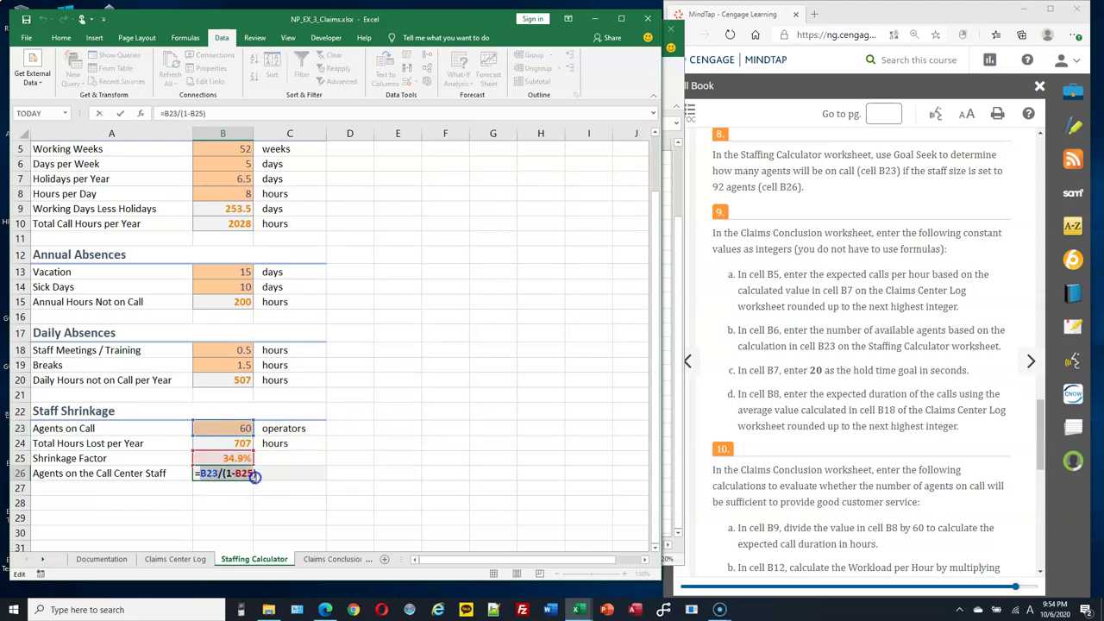
key("Escape")
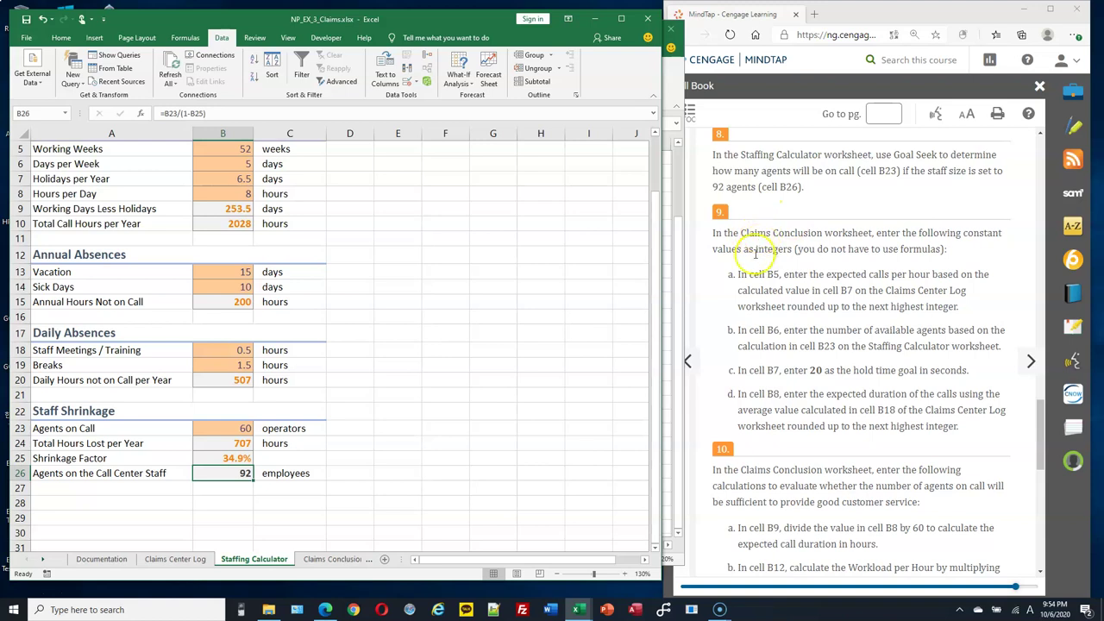
left_click(337, 560)
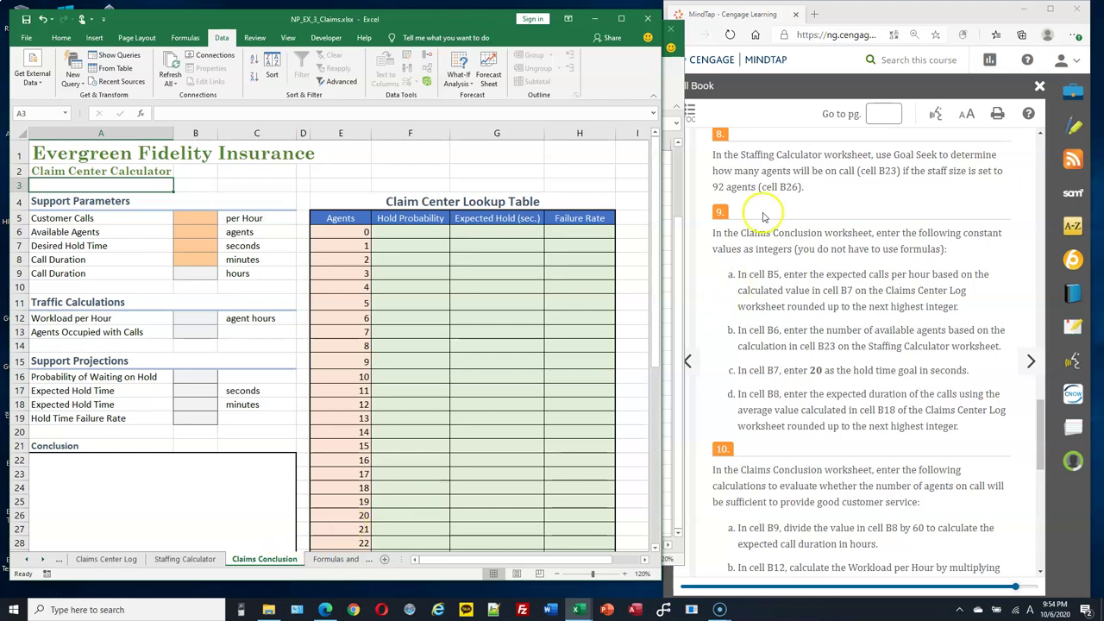
scroll(860, 218, "down", 1)
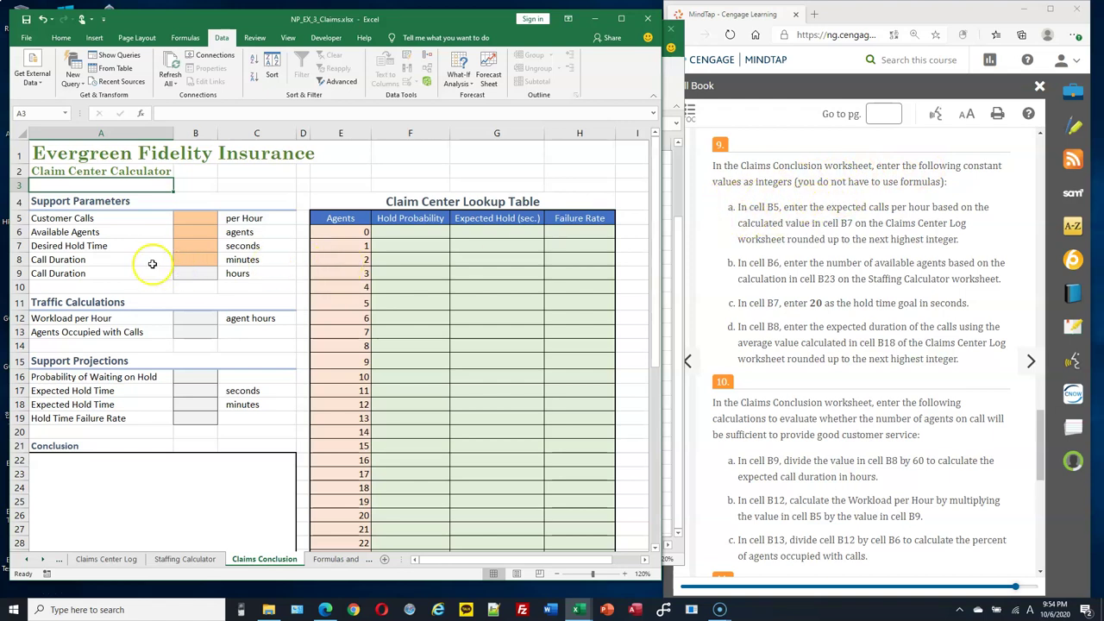
left_click(207, 217)
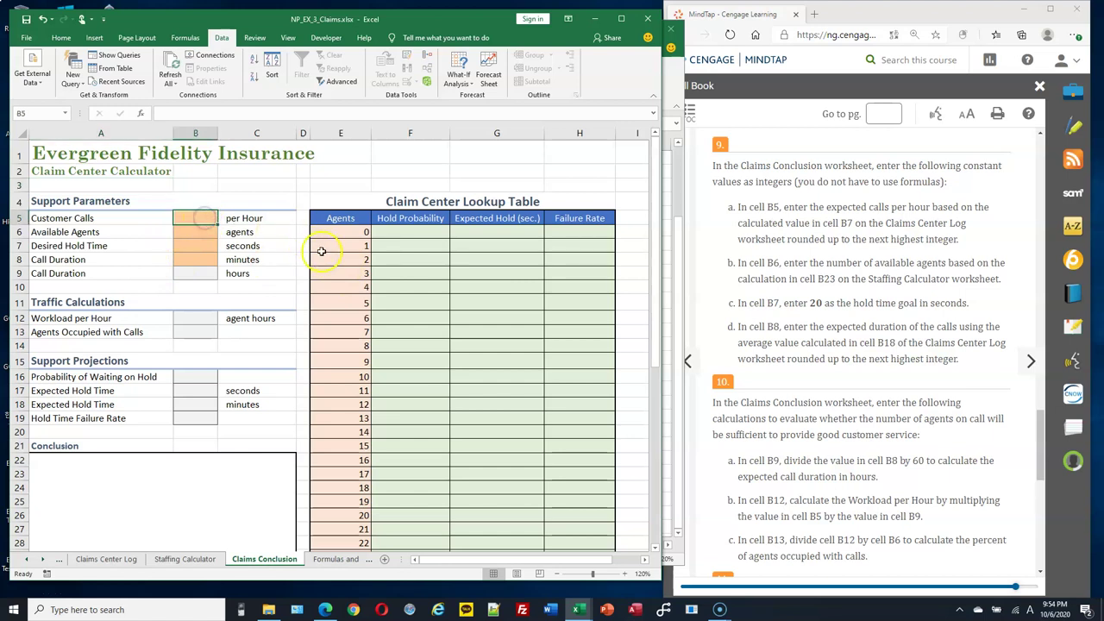
scroll(321, 250, "up", 1, "ctrl")
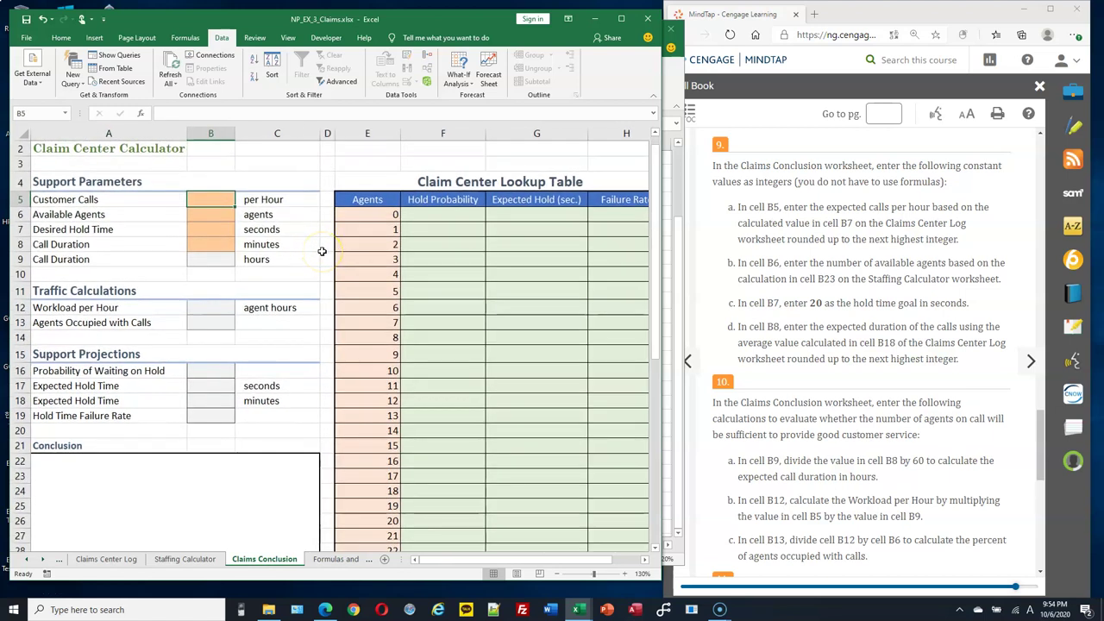
scroll(321, 250, "up", 1, "ctrl")
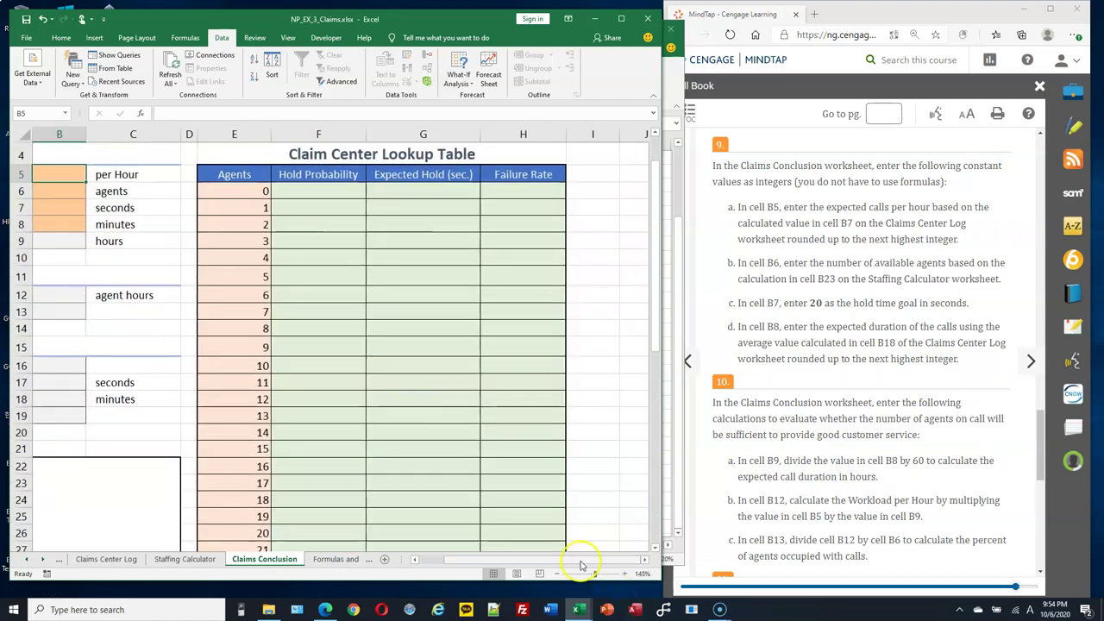
scroll(405, 316, "left", 2)
scroll(404, 316, "up", 1)
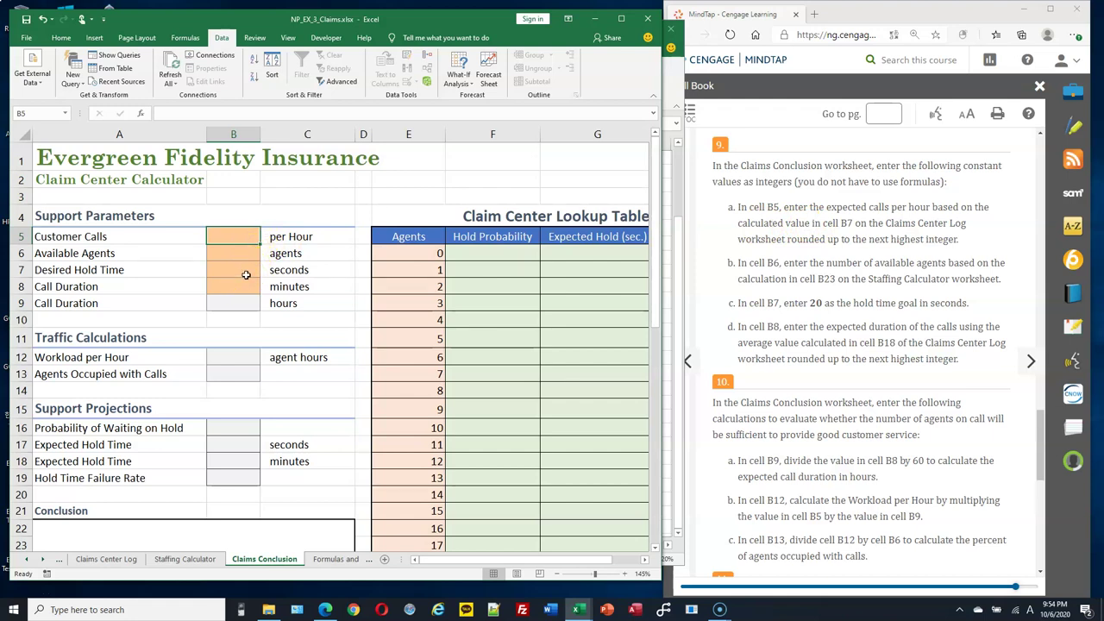
left_click(125, 560)
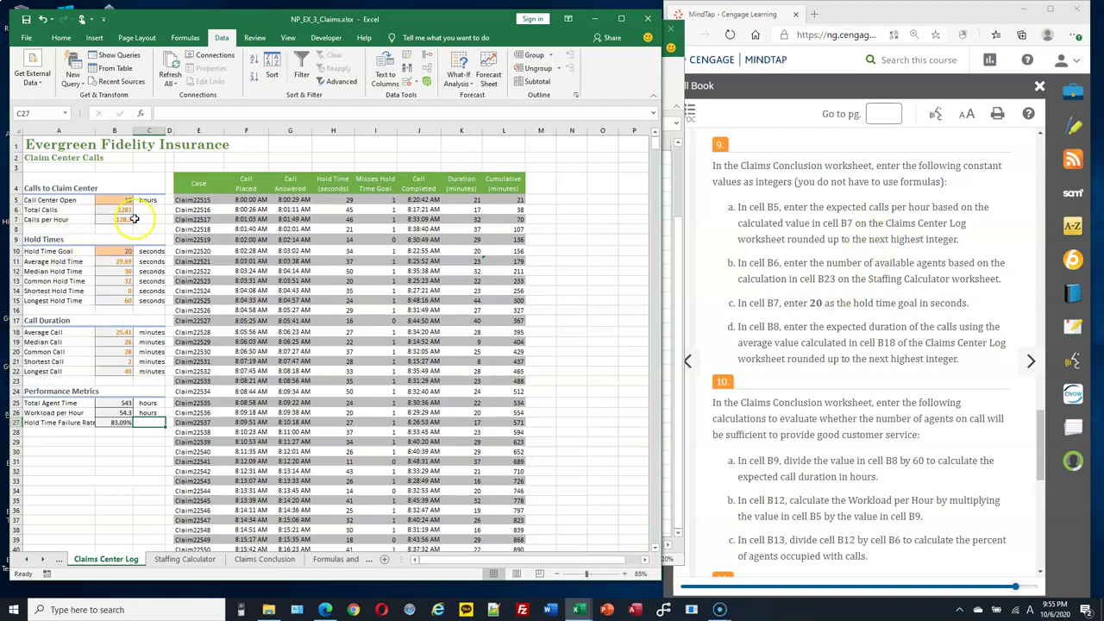
scroll(134, 218, "up", 2, "ctrl")
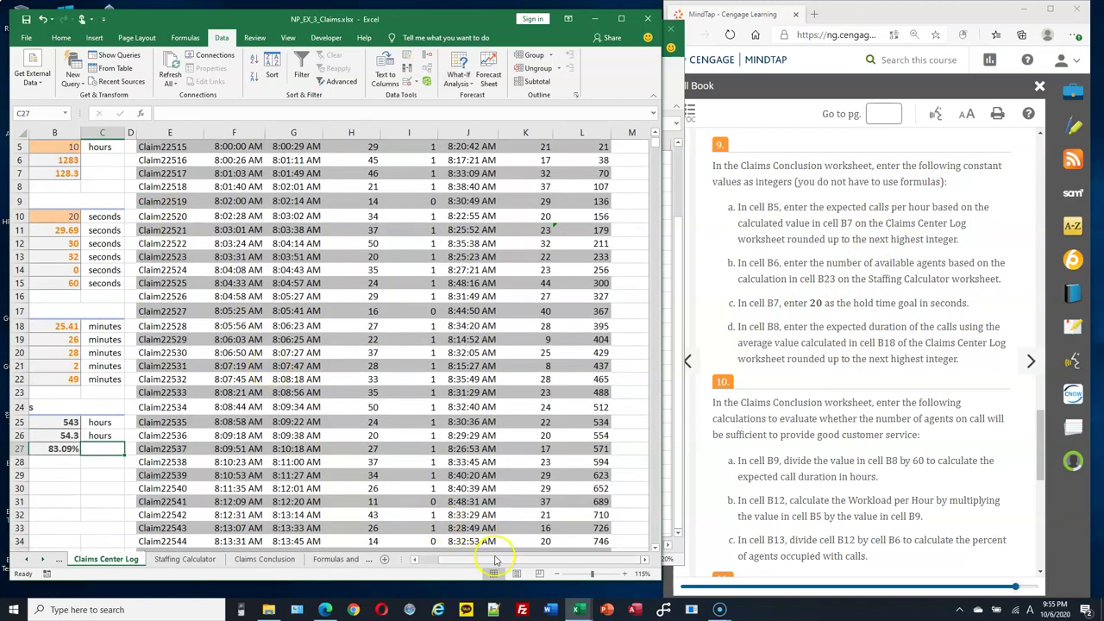
left_click(415, 559)
scroll(259, 326, "up", 1)
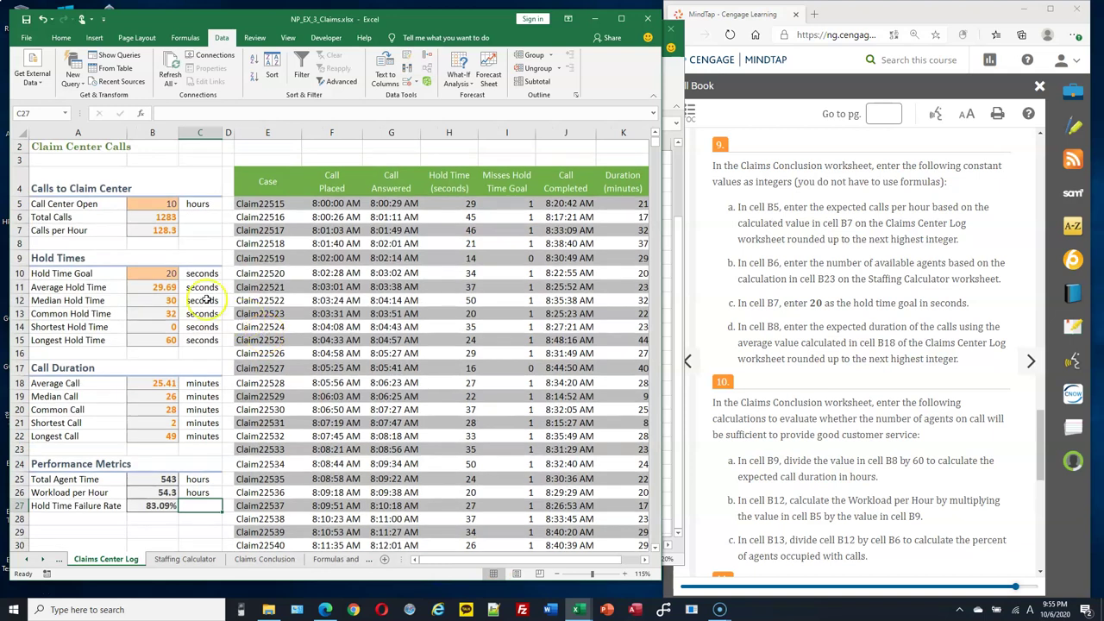
left_click(152, 231)
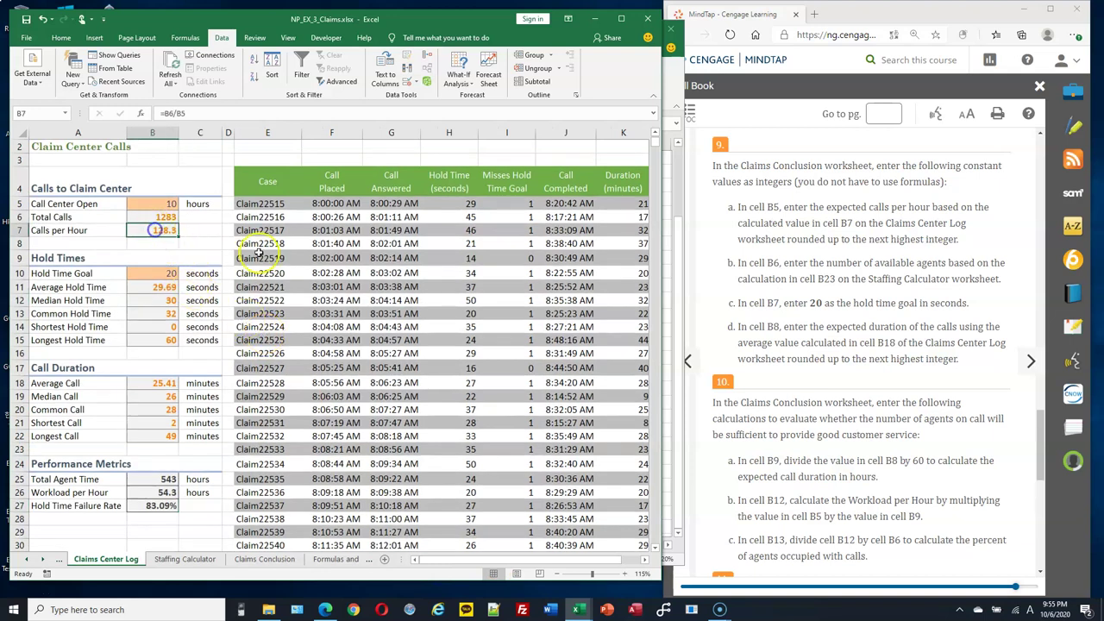
left_click(279, 561)
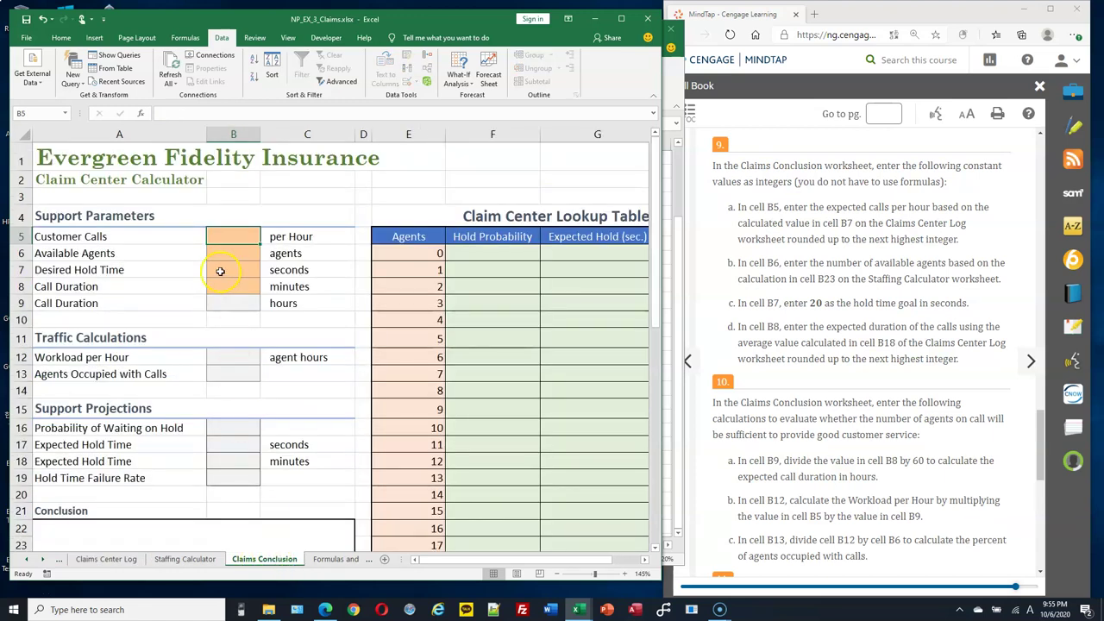
Enter ='Claims Center Log'!B7 in B5 so Customer Calls shows 128.3.
left_click(240, 236)
type("=")
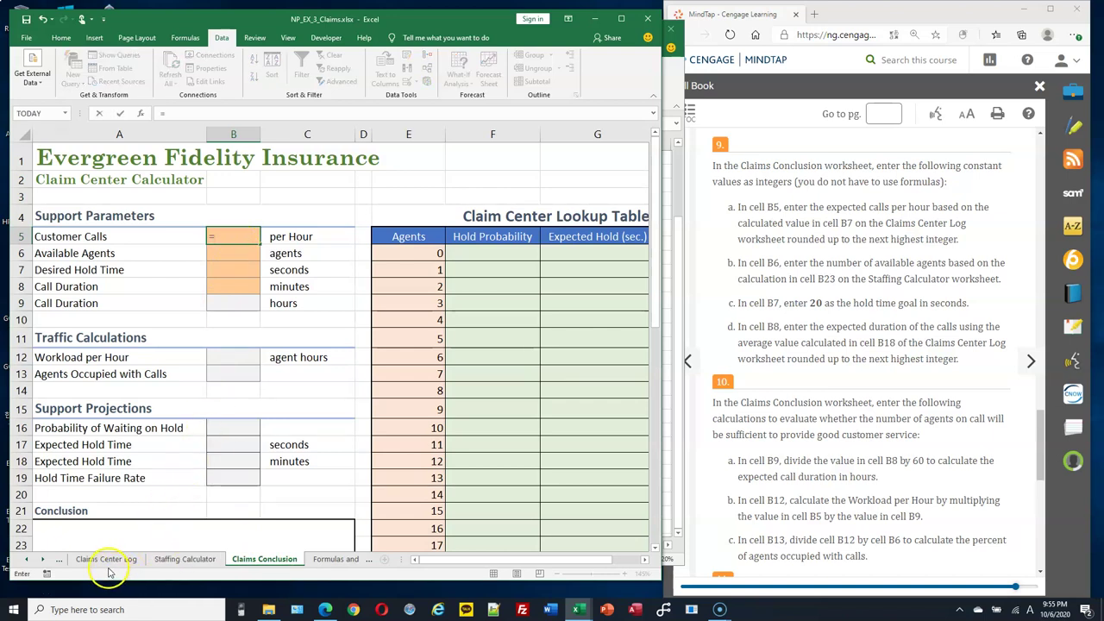
left_click(219, 234)
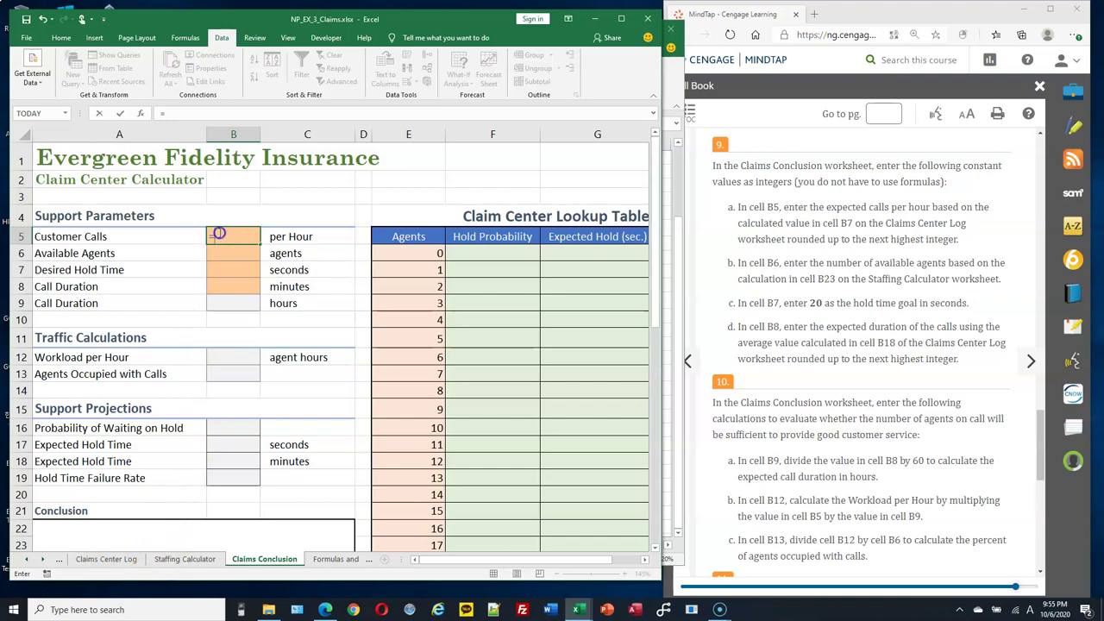
left_click(110, 560)
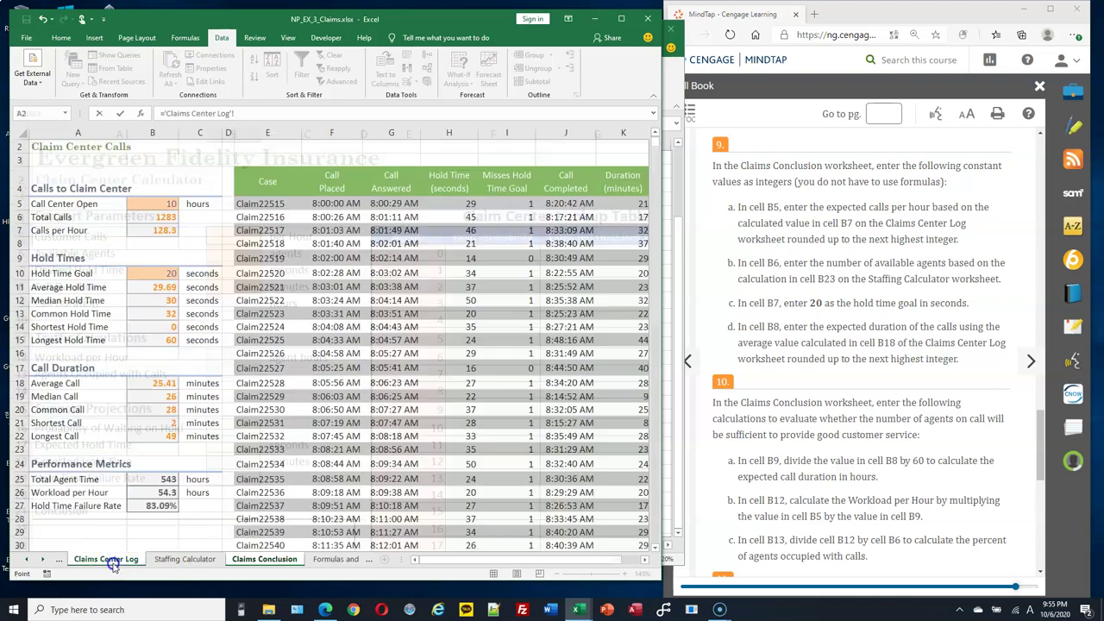
left_click(166, 230)
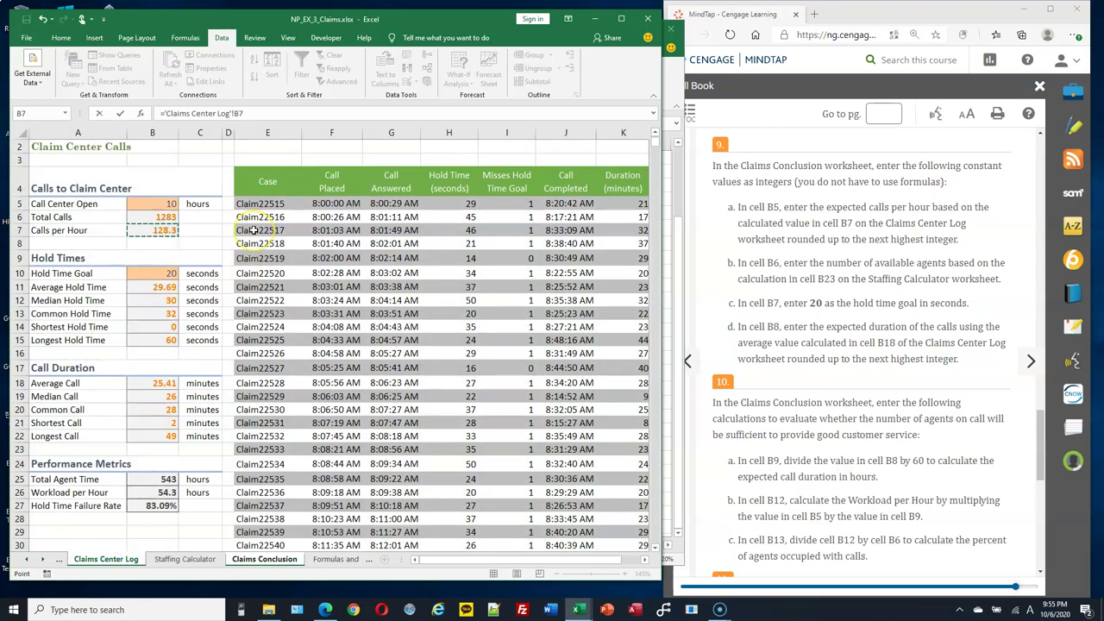
key("Return")
left_click(245, 235)
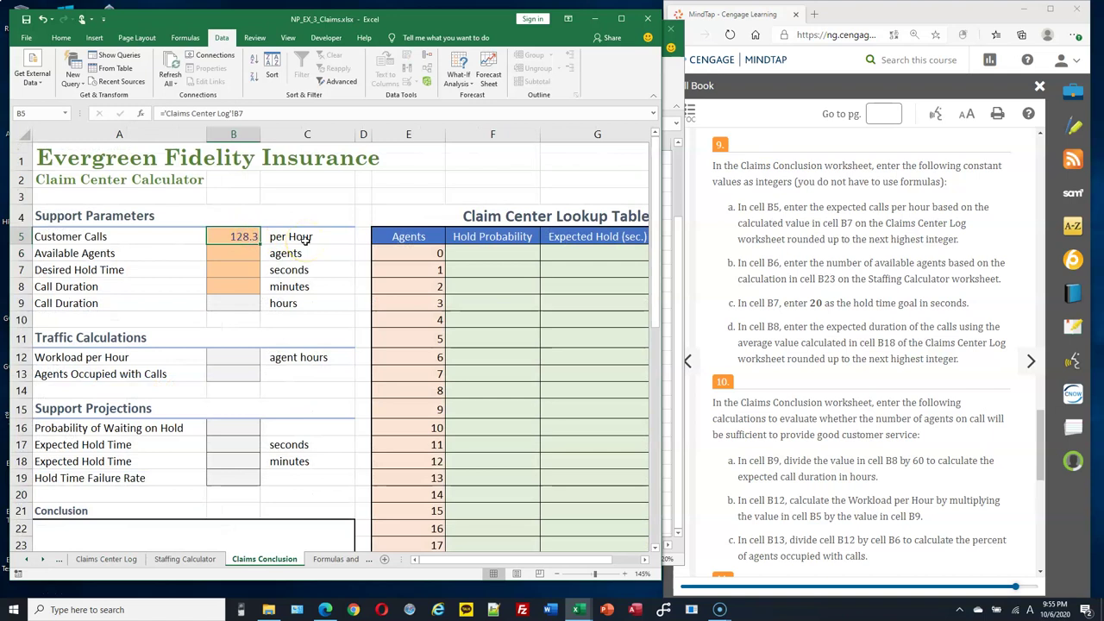
left_click(301, 242)
left_click(235, 238)
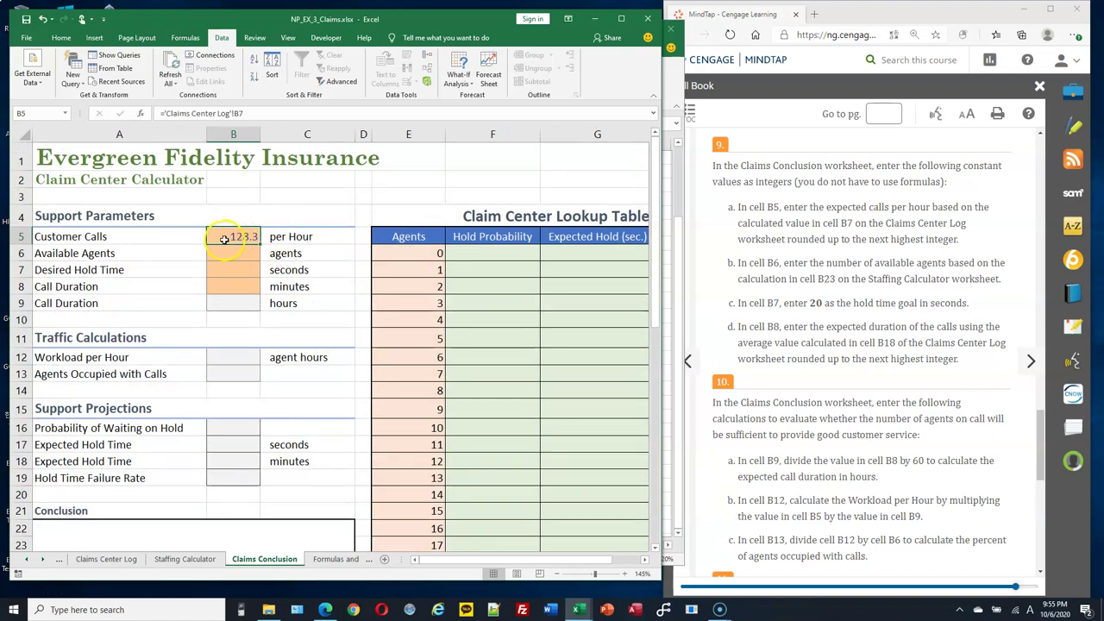
left_click(926, 258)
Wrap B5's formula in a ROUNDUP function, trimming stray characters from the name.
double_click(234, 236)
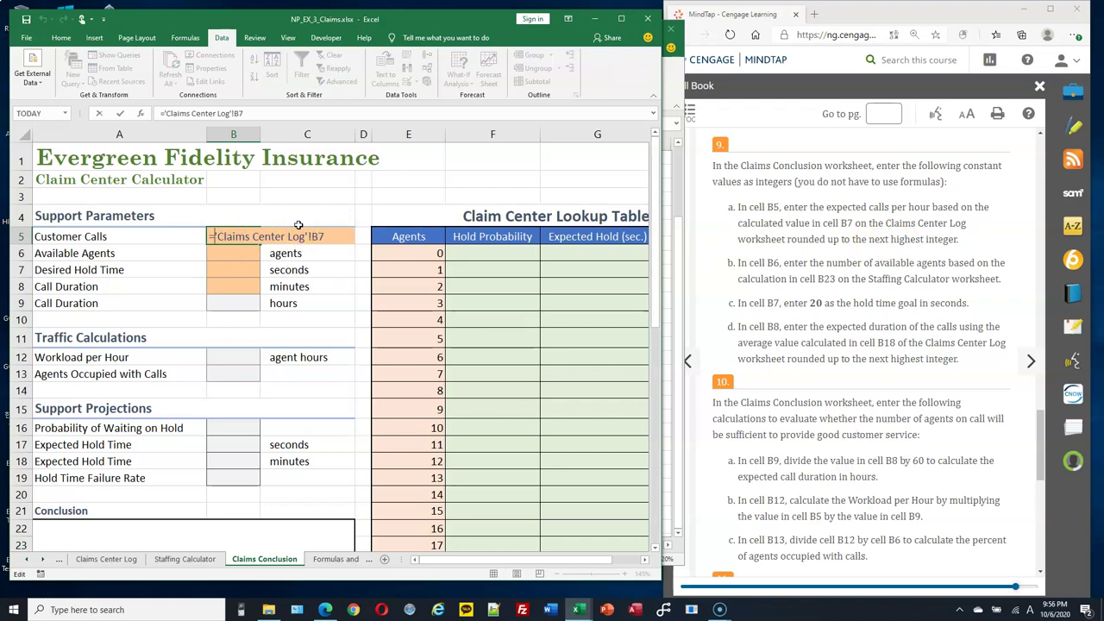
type("R")
type("UOUND")
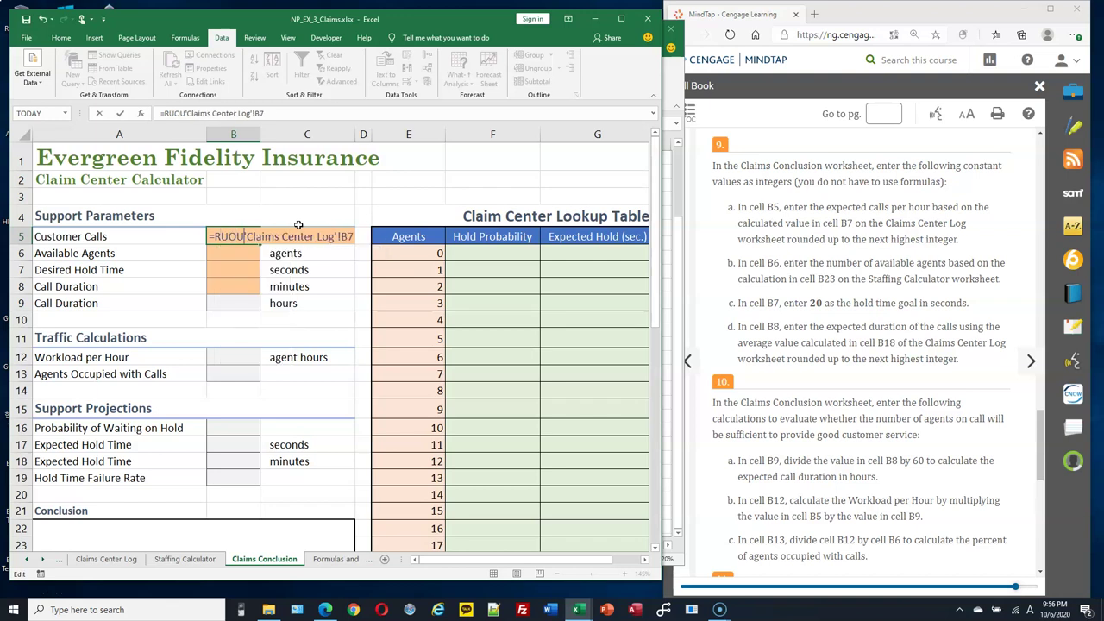
type("U")
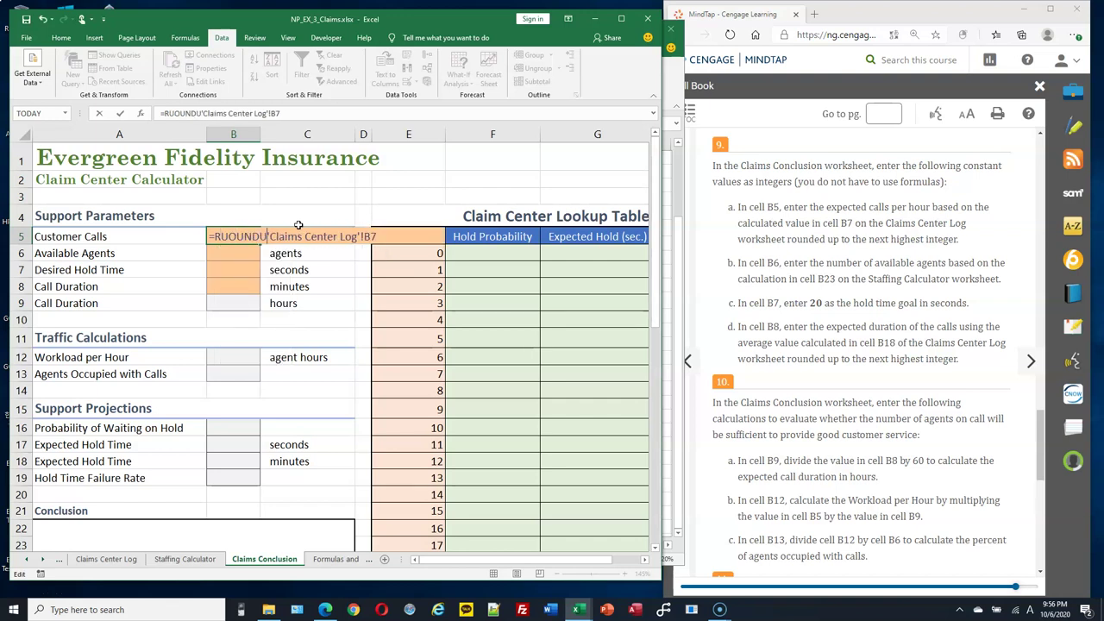
type("U(")
key("BackSpace")
key("BackSpace")
type("P(")
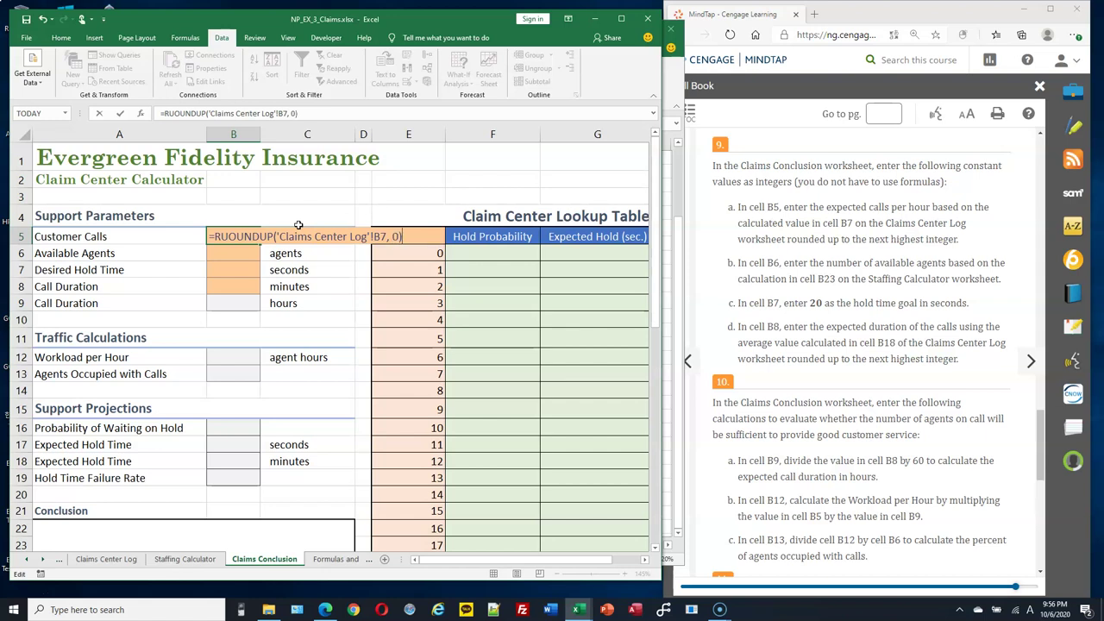
key("Return")
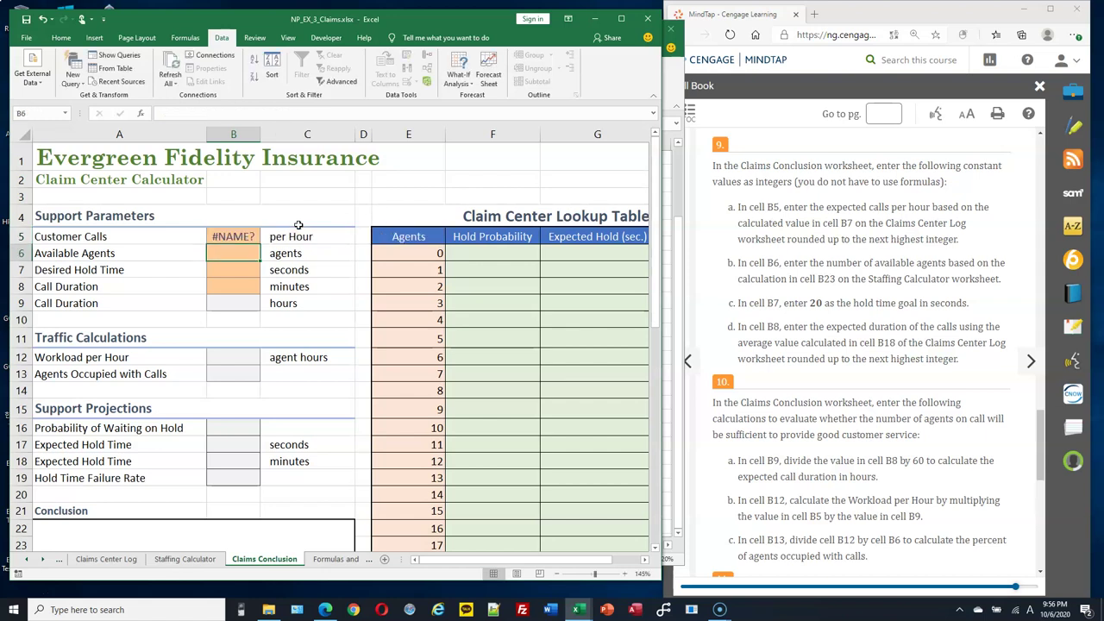
Mark B5's Claims Center Log reference and check the calls-per-hour value on that sheet.
double_click(236, 235)
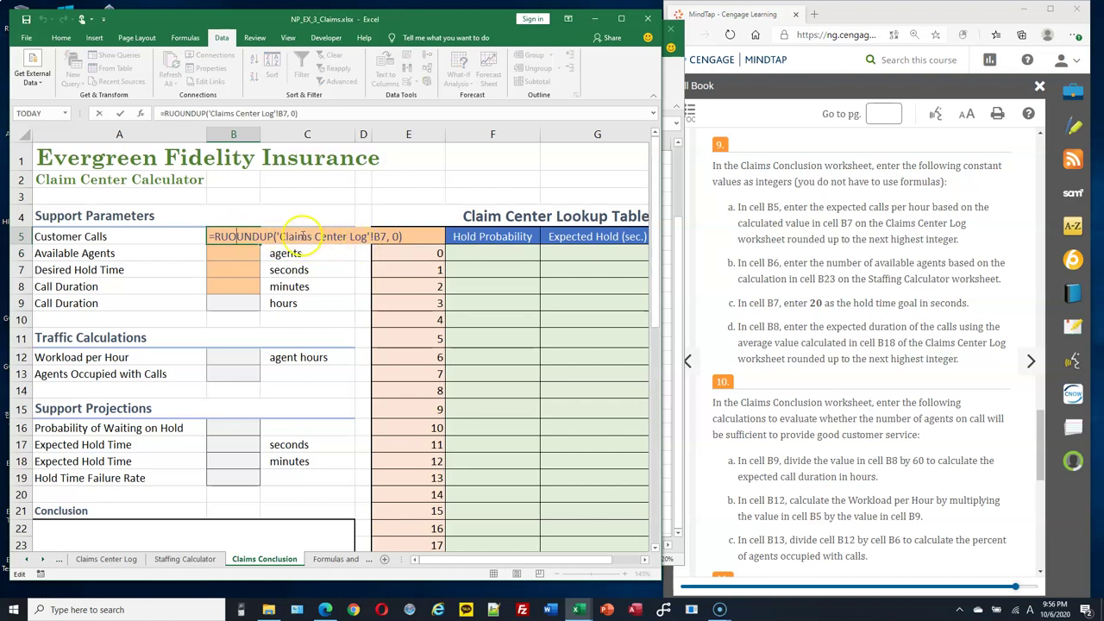
left_click_drag(274, 236, 390, 241)
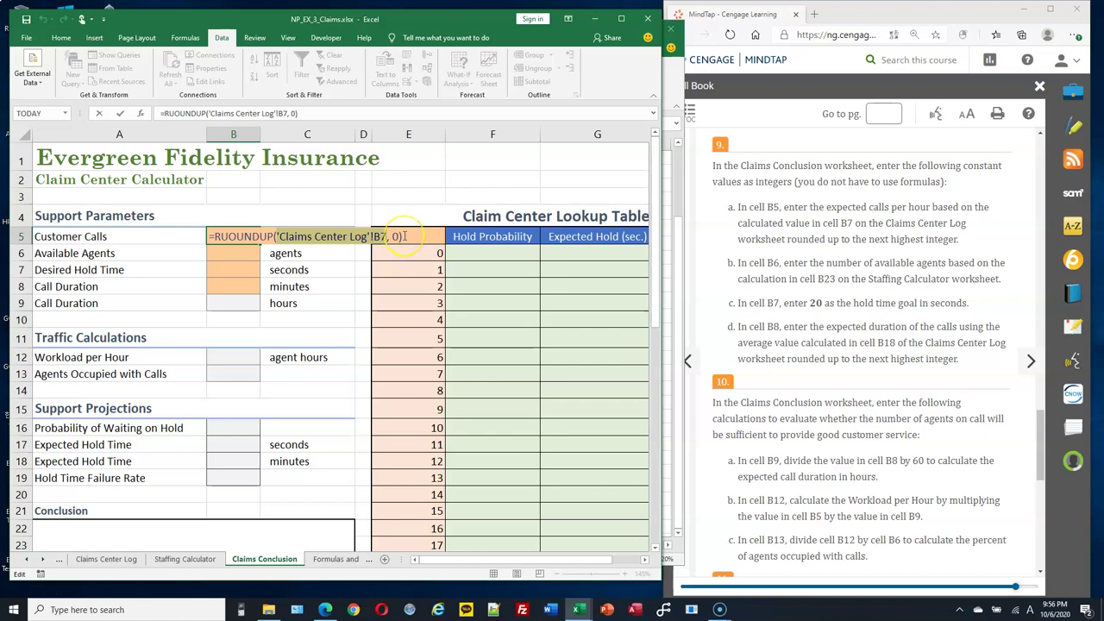
key("ctrl+Return")
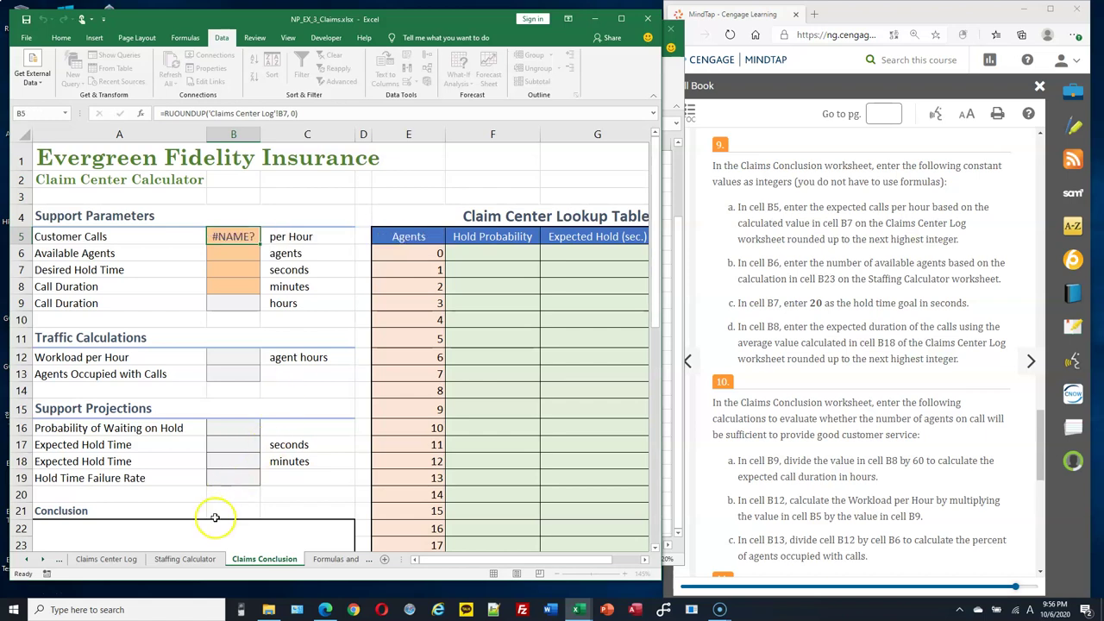
left_click(105, 559)
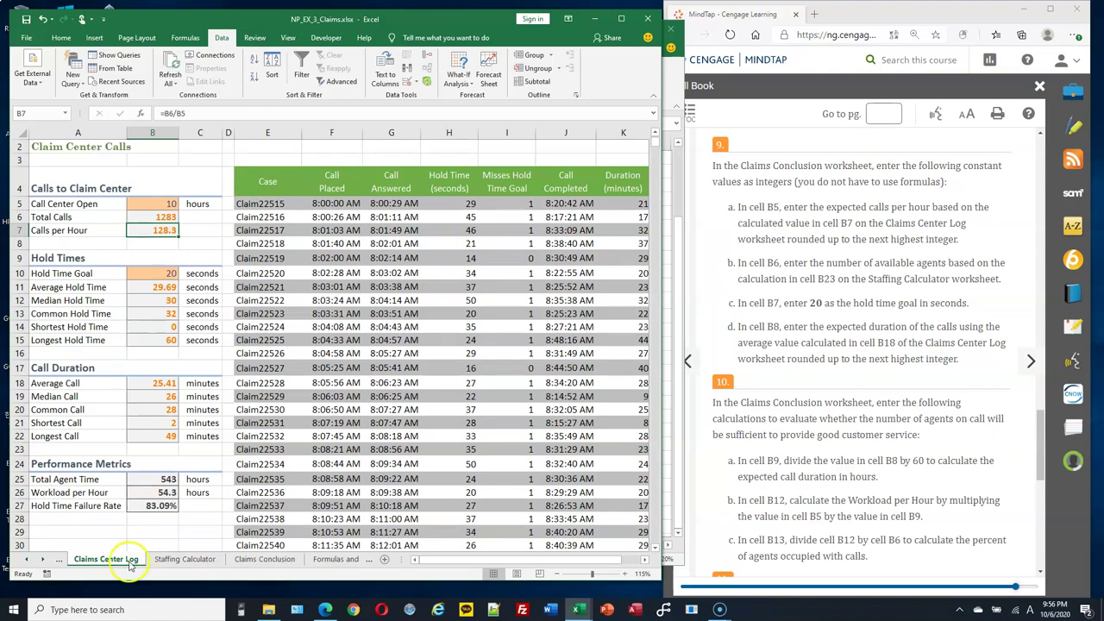
left_click(255, 560)
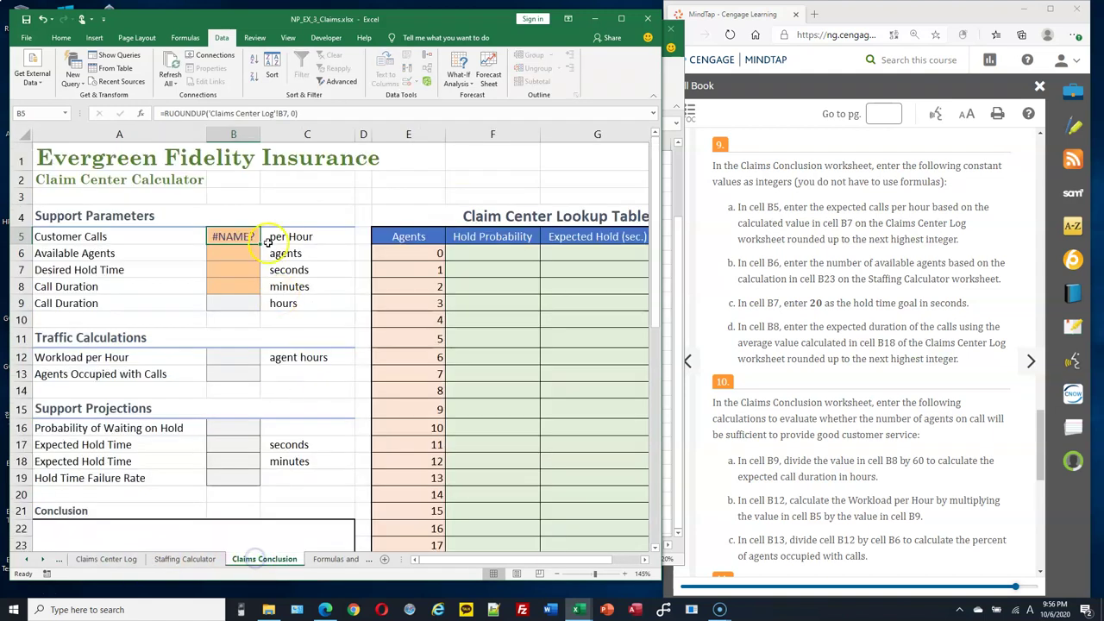
Replace B5's cross-sheet reference with the constant calls-per-hour value.
double_click(233, 237)
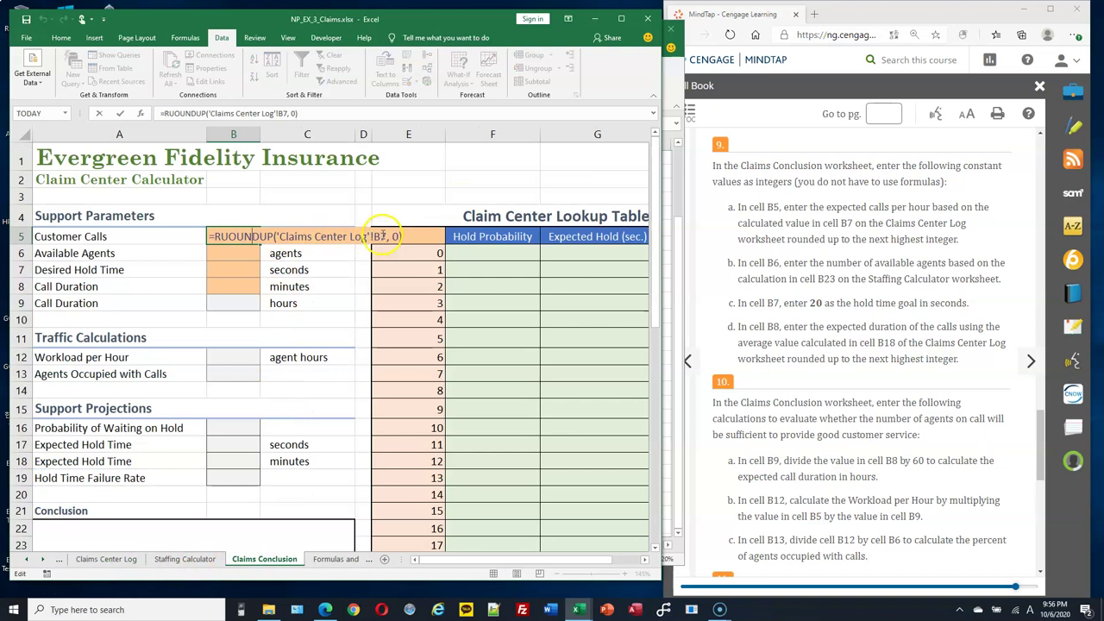
left_click_drag(388, 237, 287, 236)
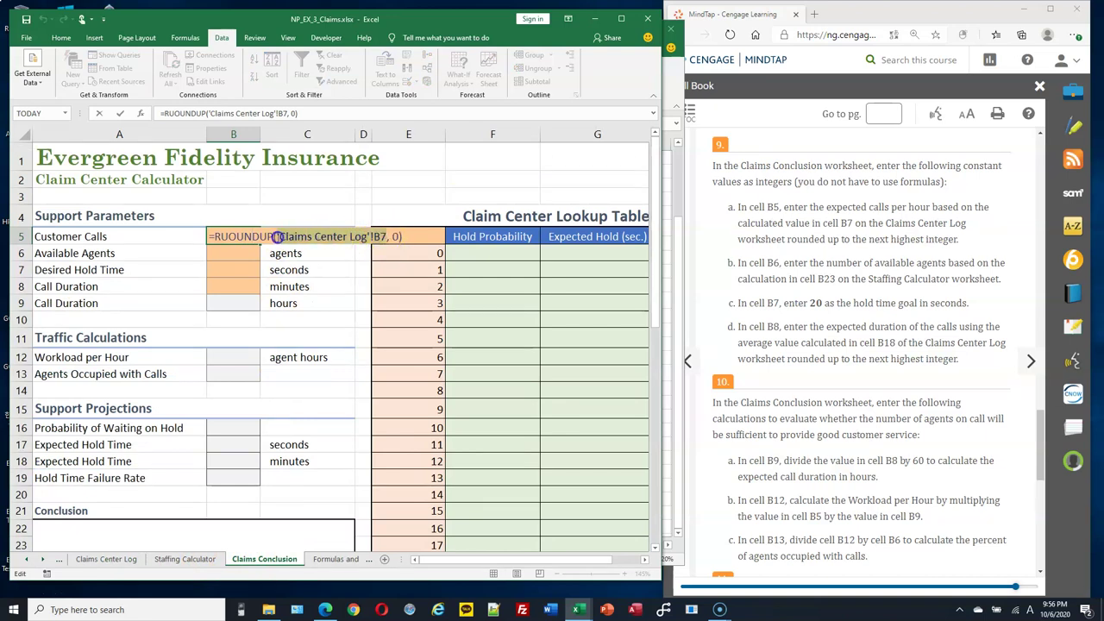
type("128.")
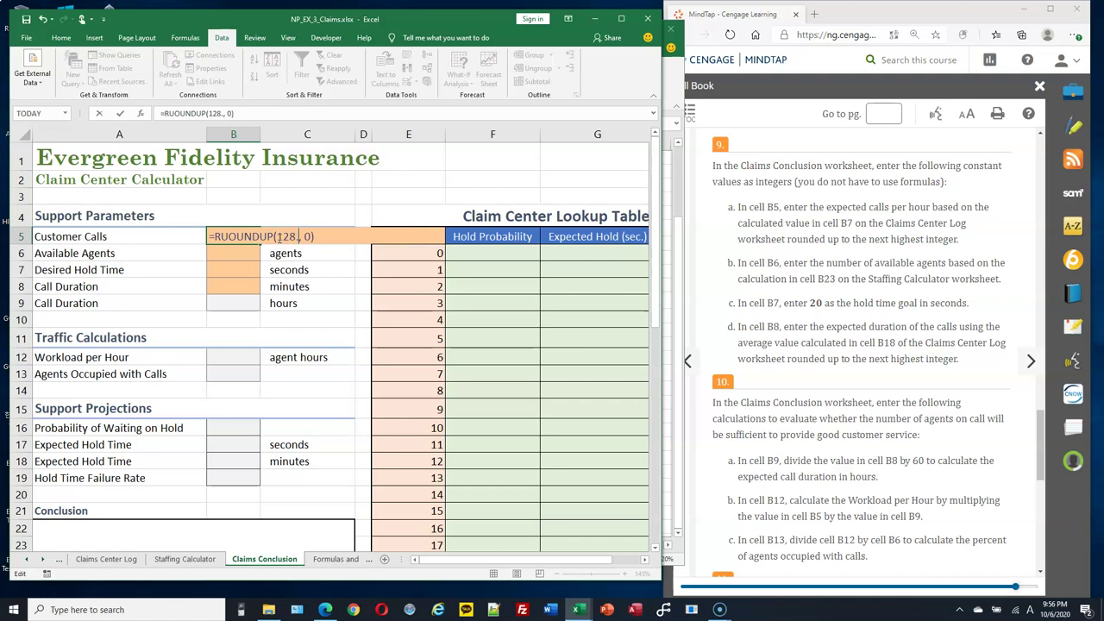
key("Return")
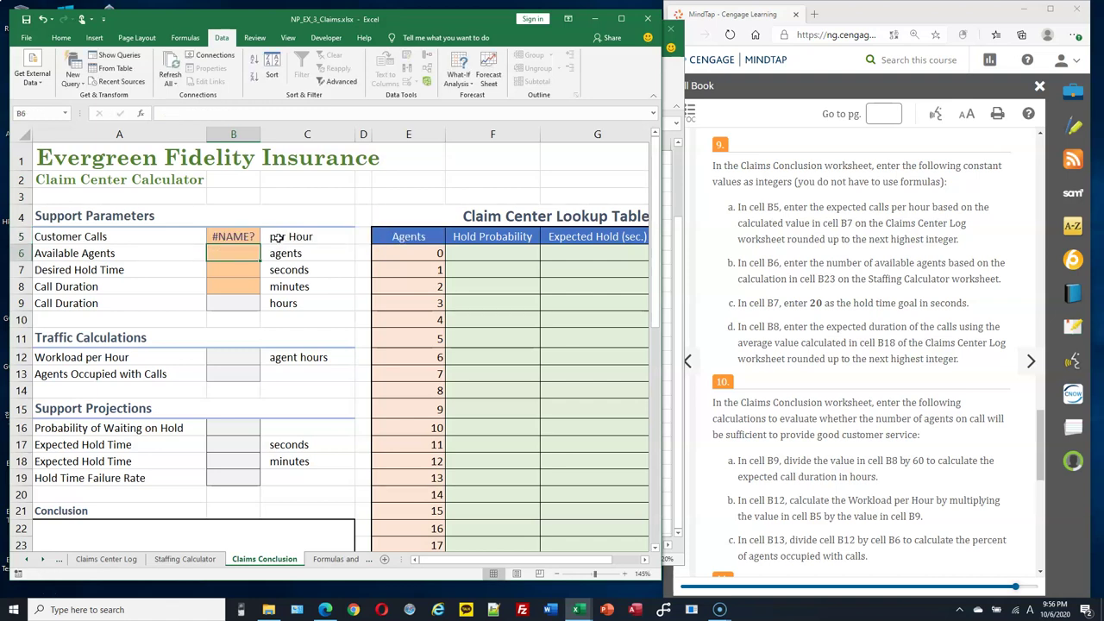
left_click(231, 239)
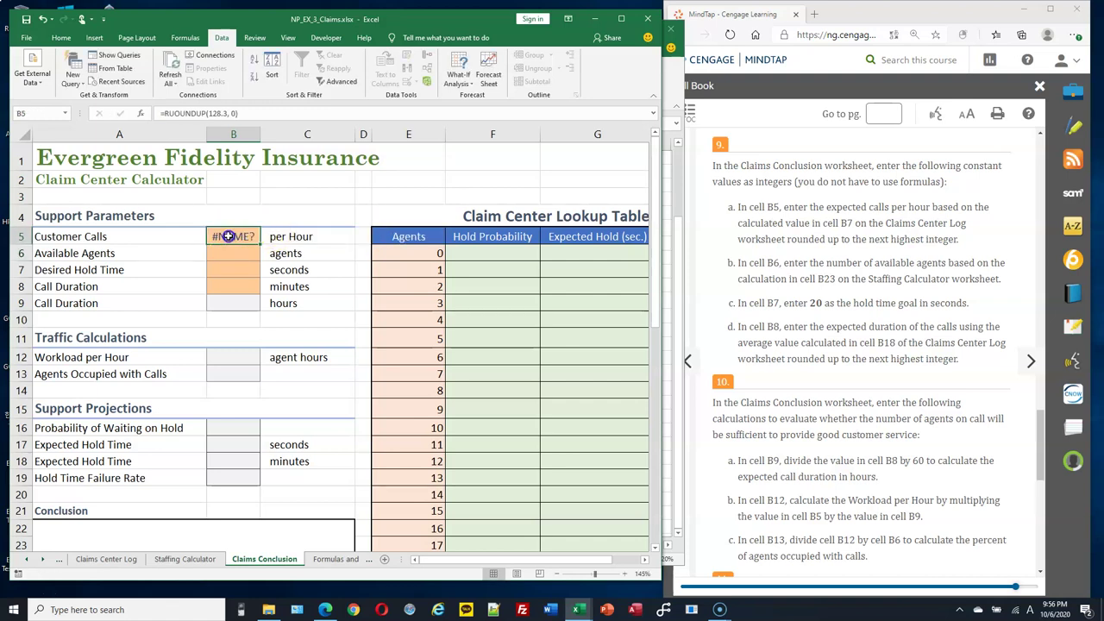
Correct the function name so B5 reads =ROUNDUP(128.3, 0), showing 129.
double_click(227, 237)
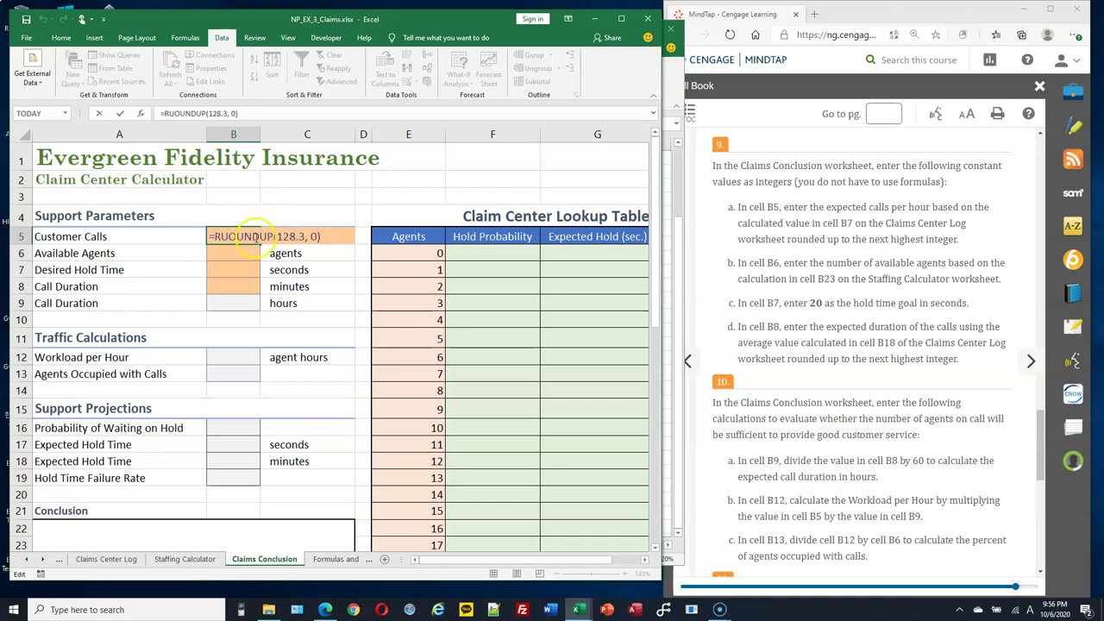
key("BackSpace")
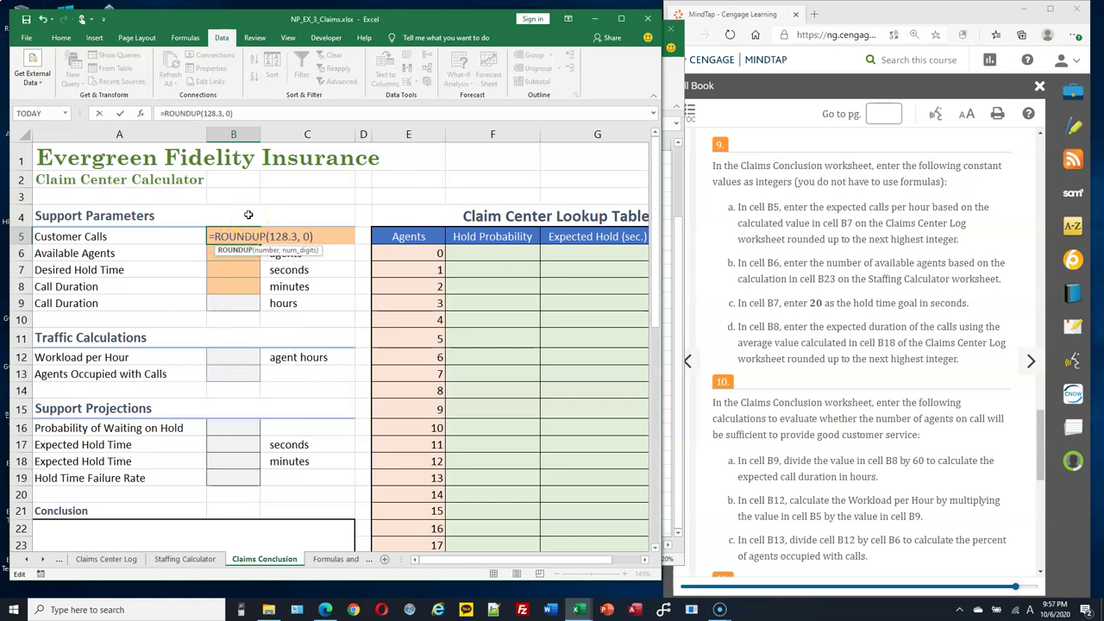
left_click(281, 227)
left_click(319, 237)
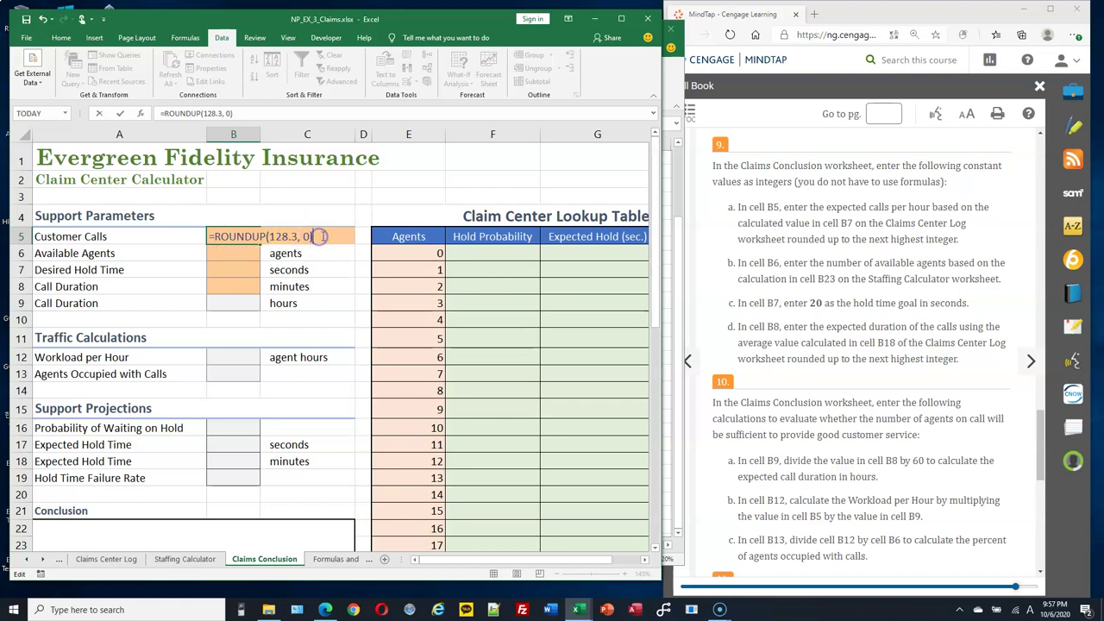
key("Return")
key("Up")
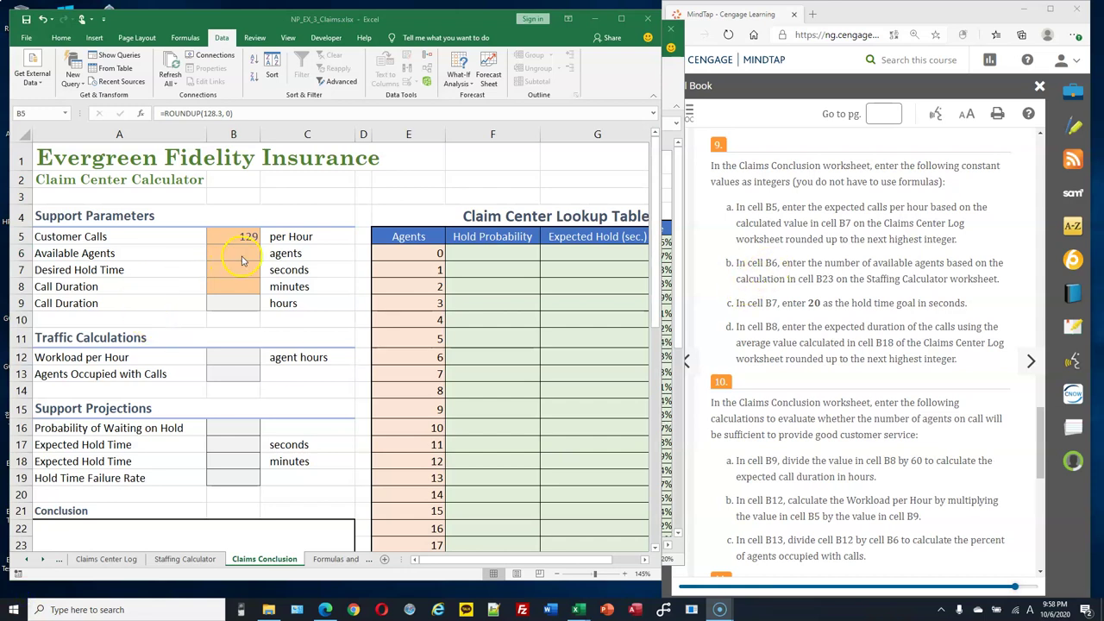
key("F2")
key("Return")
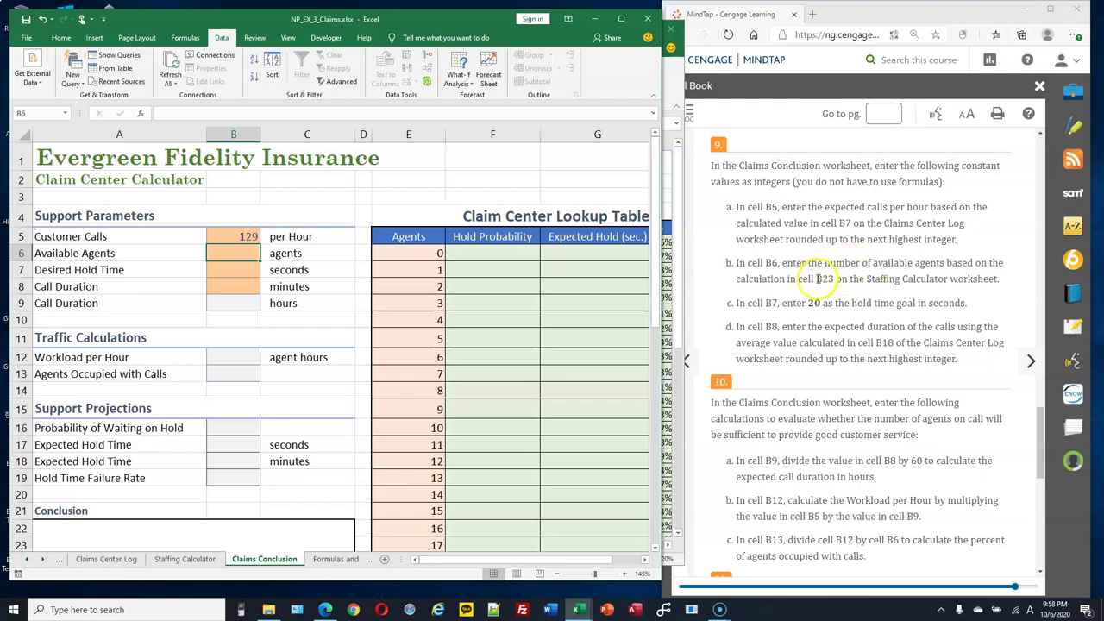
Look up the exact Agents on Call value in Staffing Calculator's B23.
left_click_drag(817, 279, 947, 279)
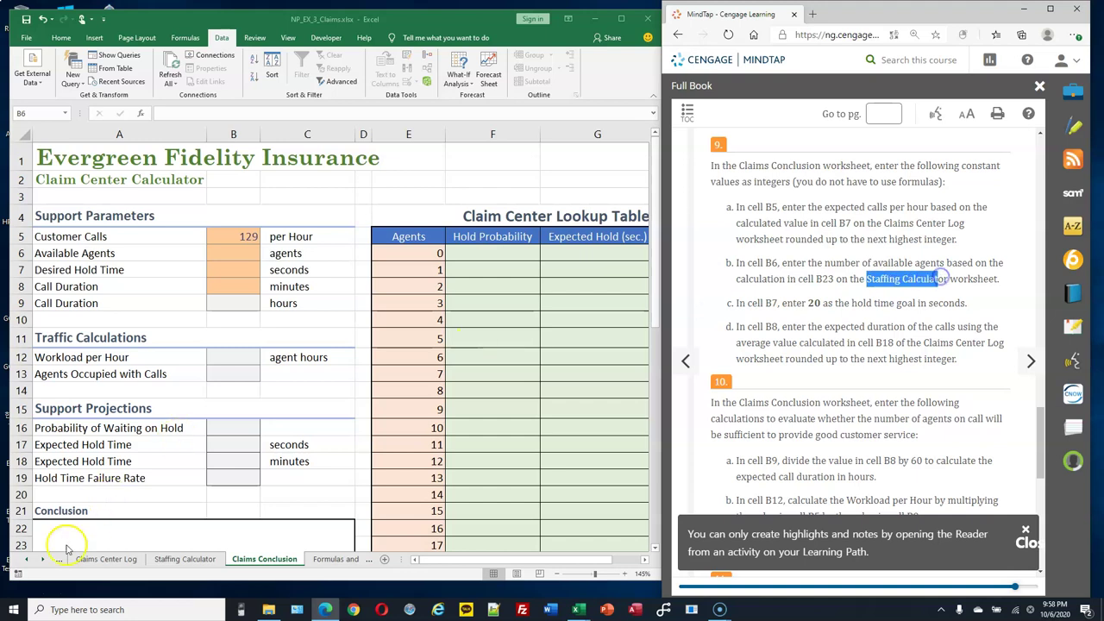
left_click(185, 560)
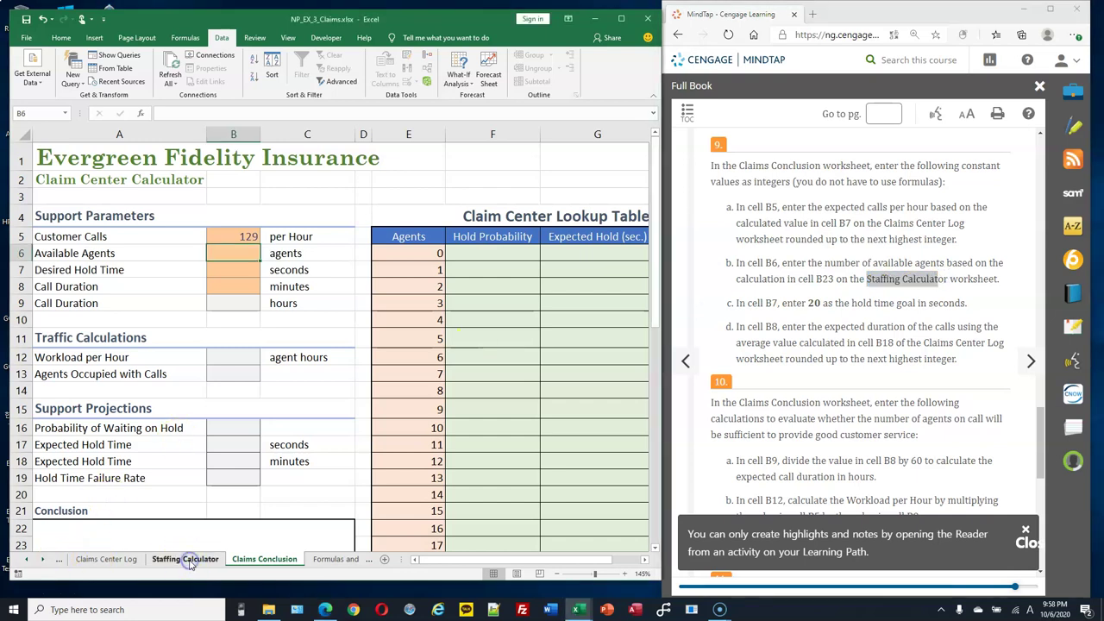
left_click(184, 560)
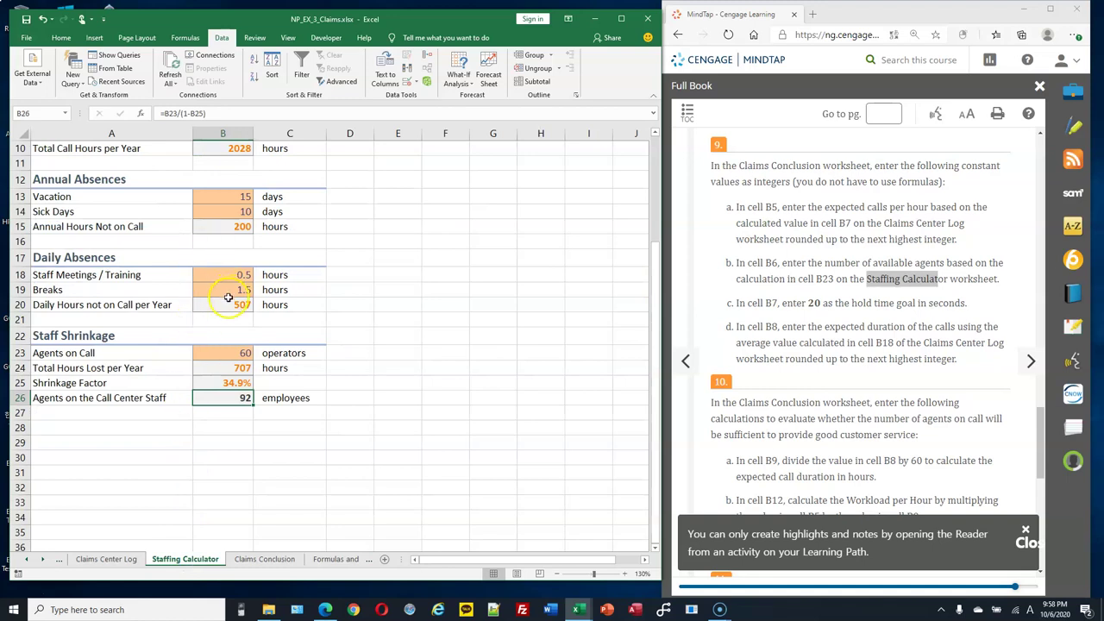
left_click(224, 355)
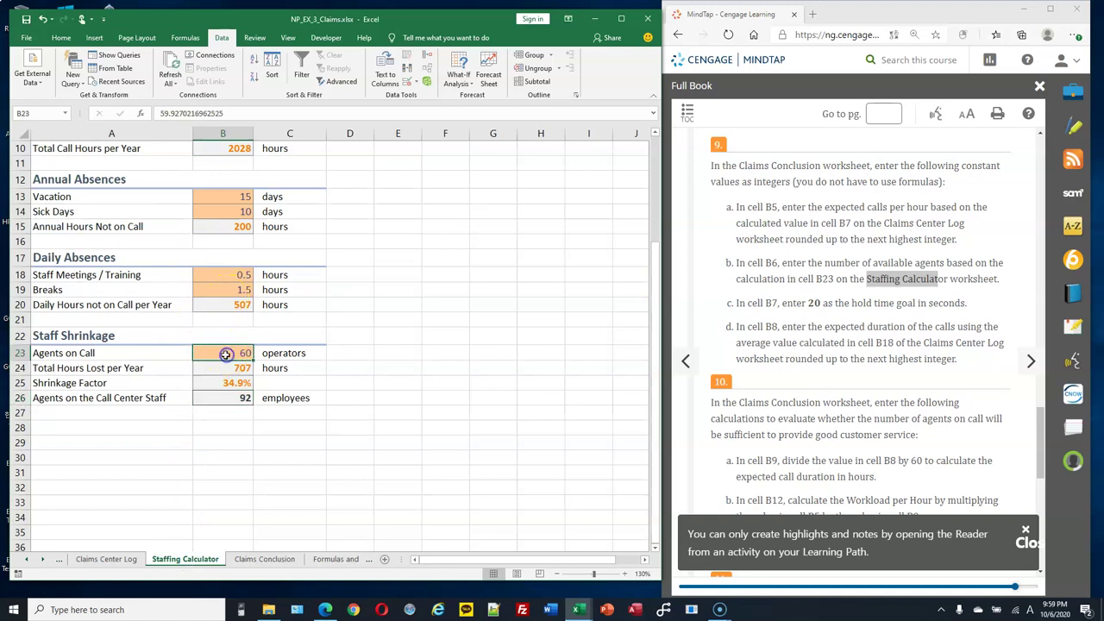
left_click(264, 560)
Enter 60 as Available Agents in B6 and 20 as Desired Hold Time in B7.
left_click(249, 252)
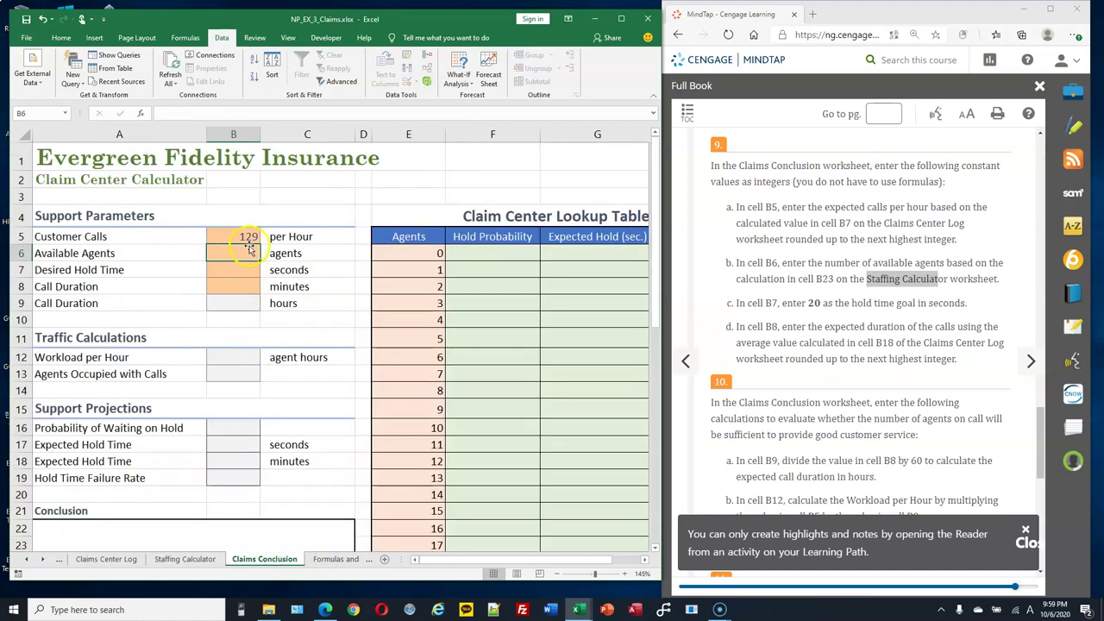
type("60")
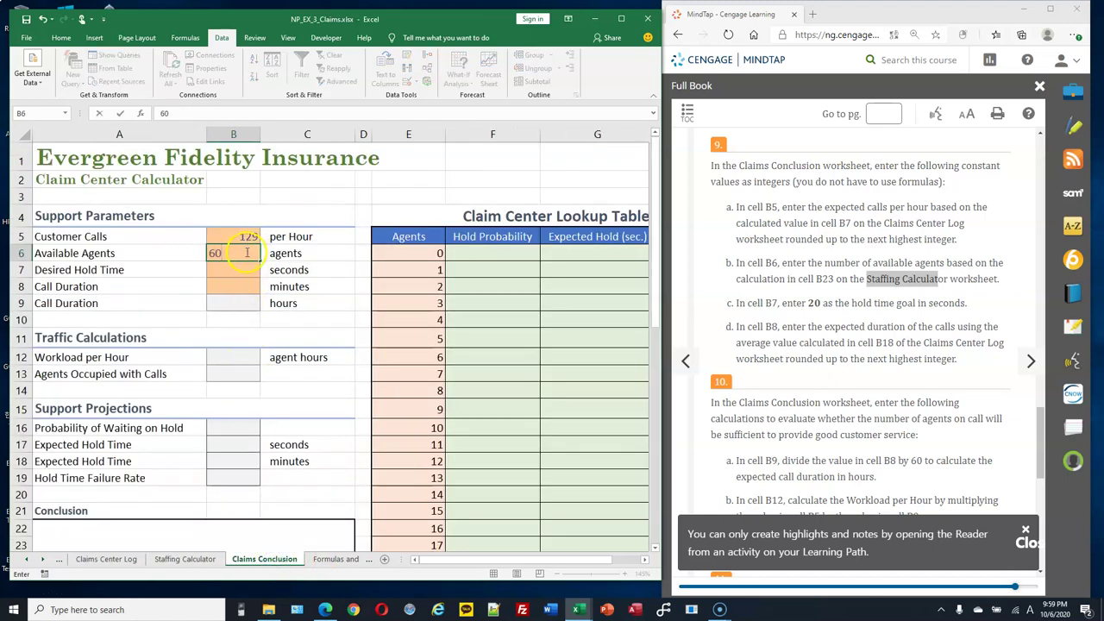
key("Return")
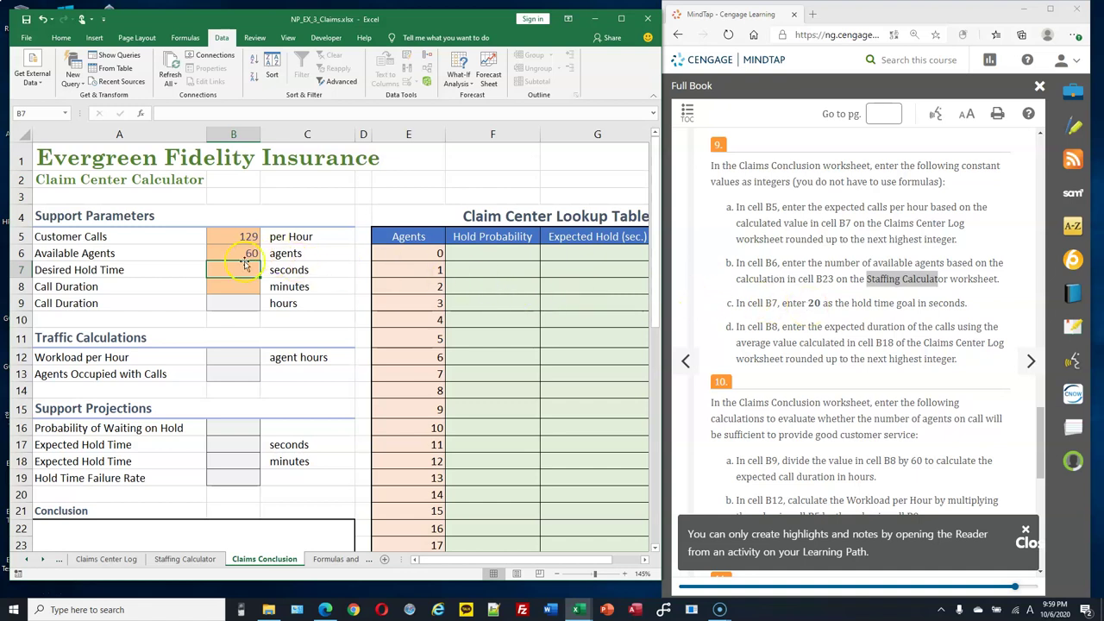
type("20")
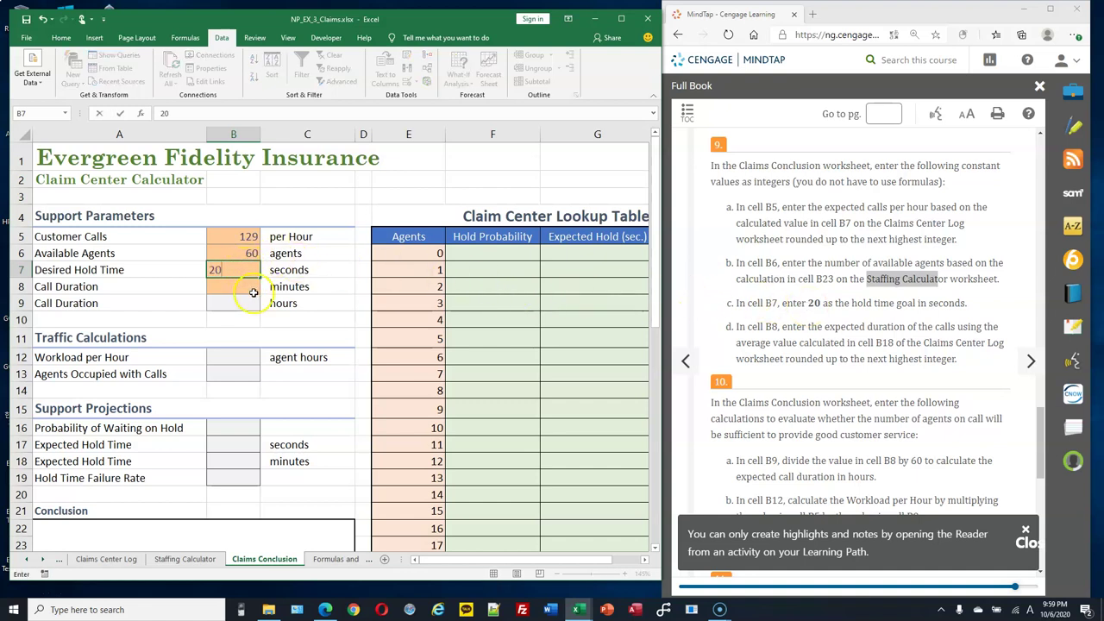
key("Return")
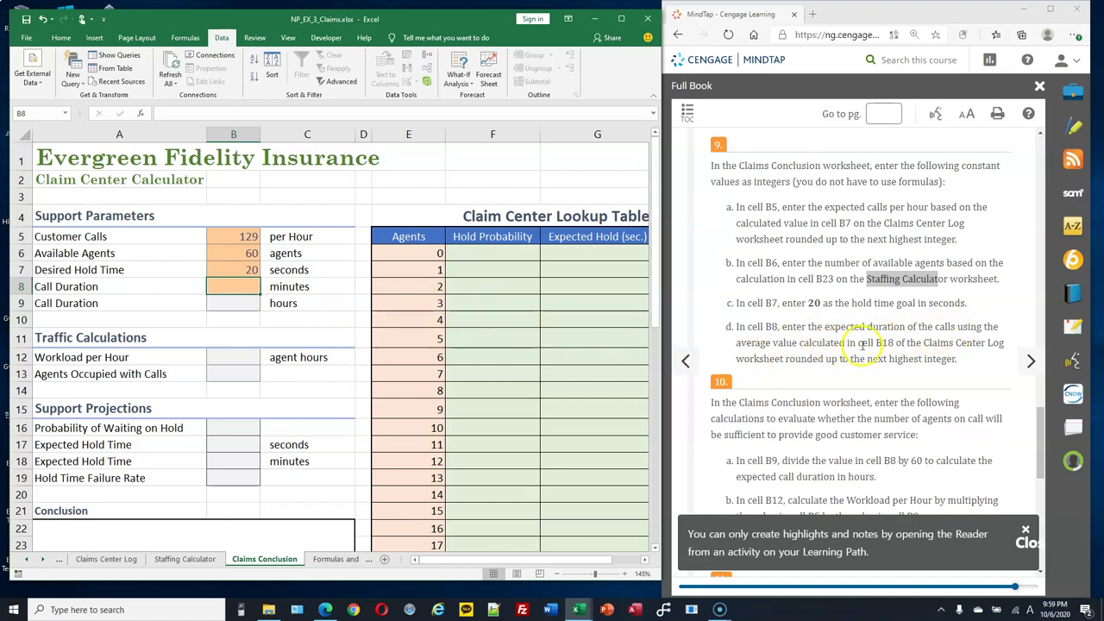
Read the 25.41 average in Claims Center Log B18 and enter 26 in B8.
left_click_drag(874, 343, 897, 345)
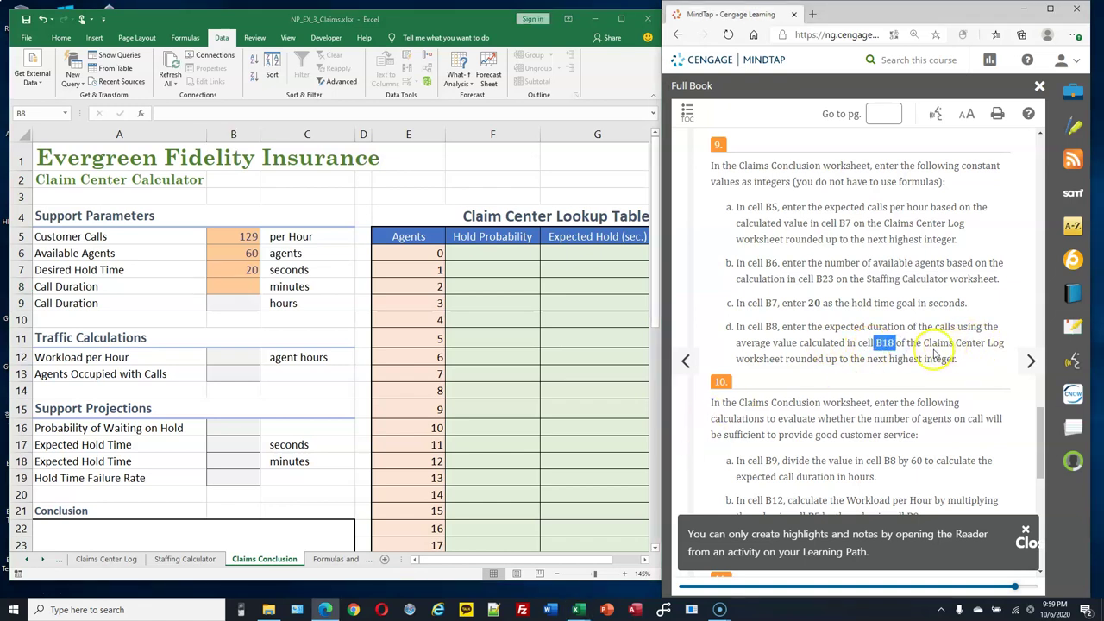
left_click(119, 560)
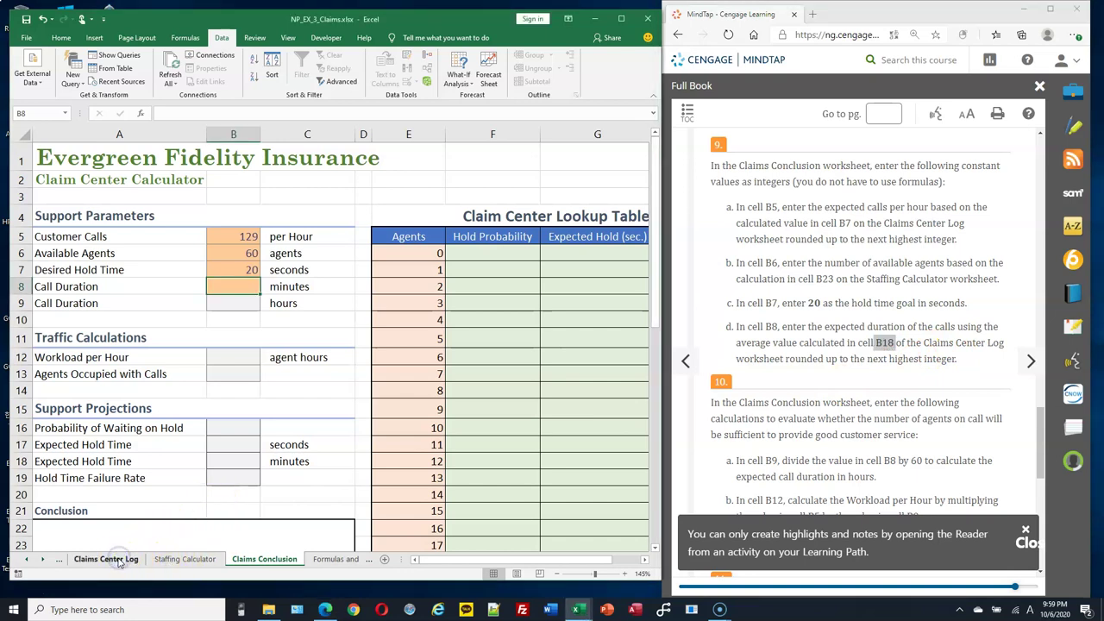
left_click(119, 560)
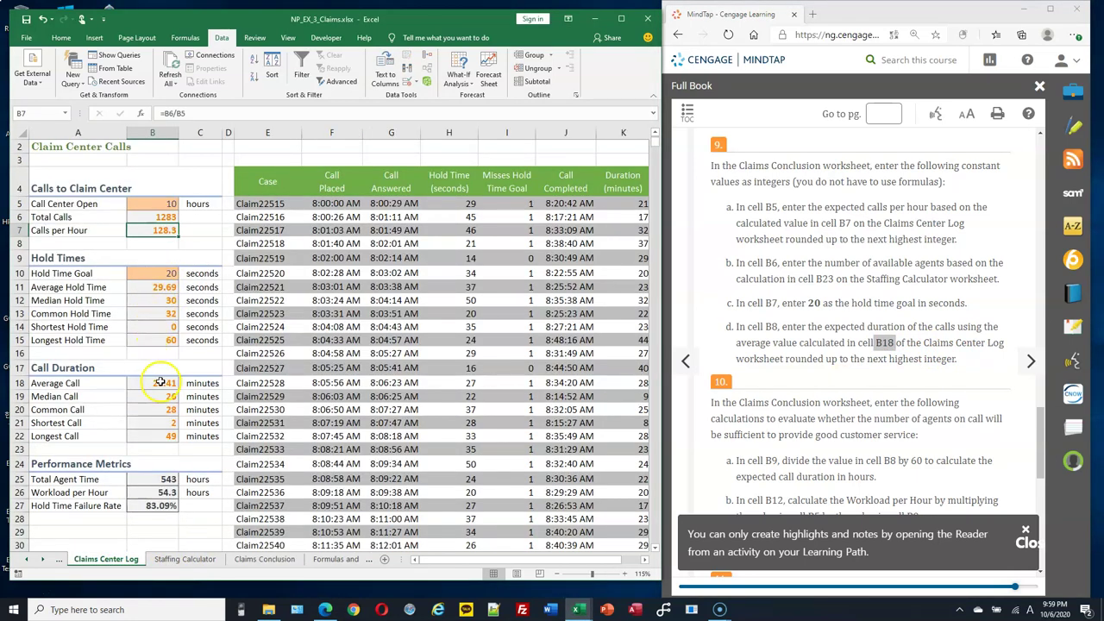
left_click(146, 383)
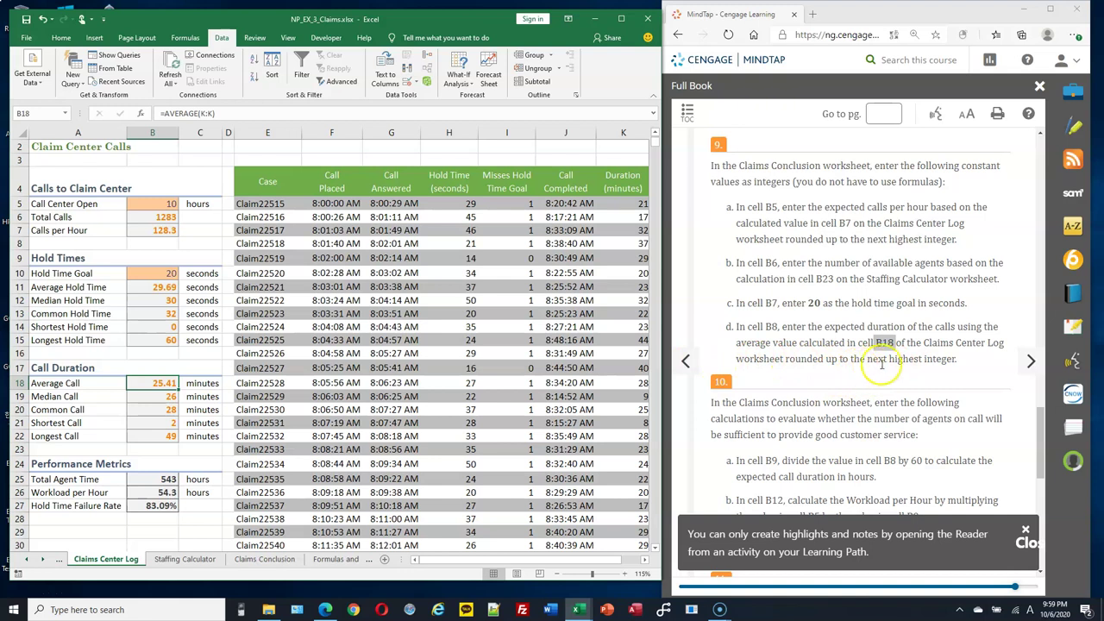
left_click(160, 387)
left_click(264, 559)
type("26")
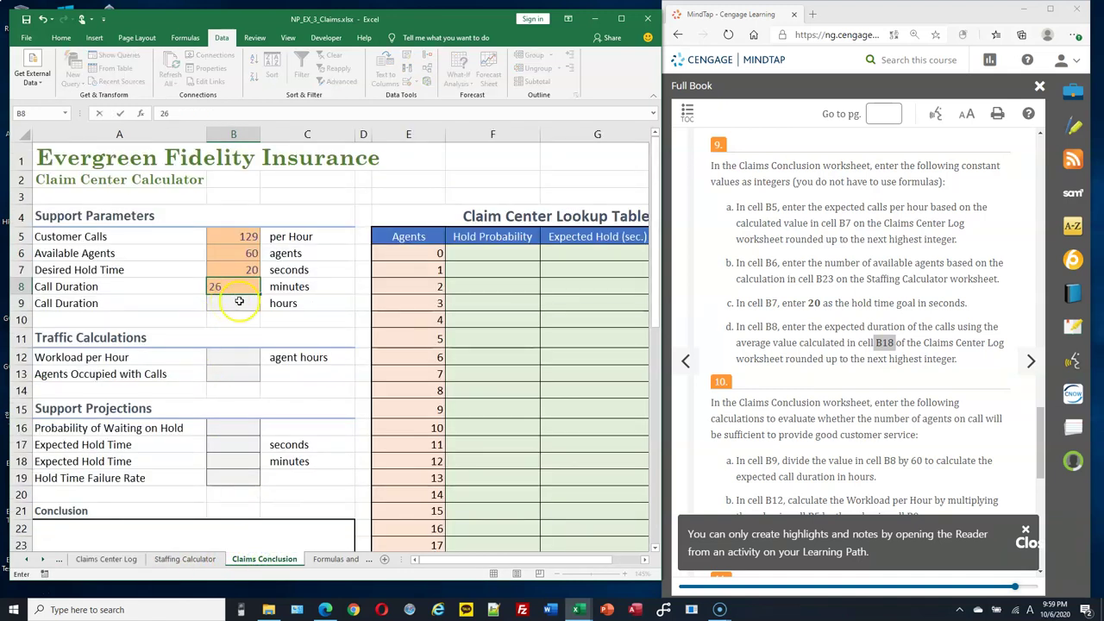
left_click(230, 302)
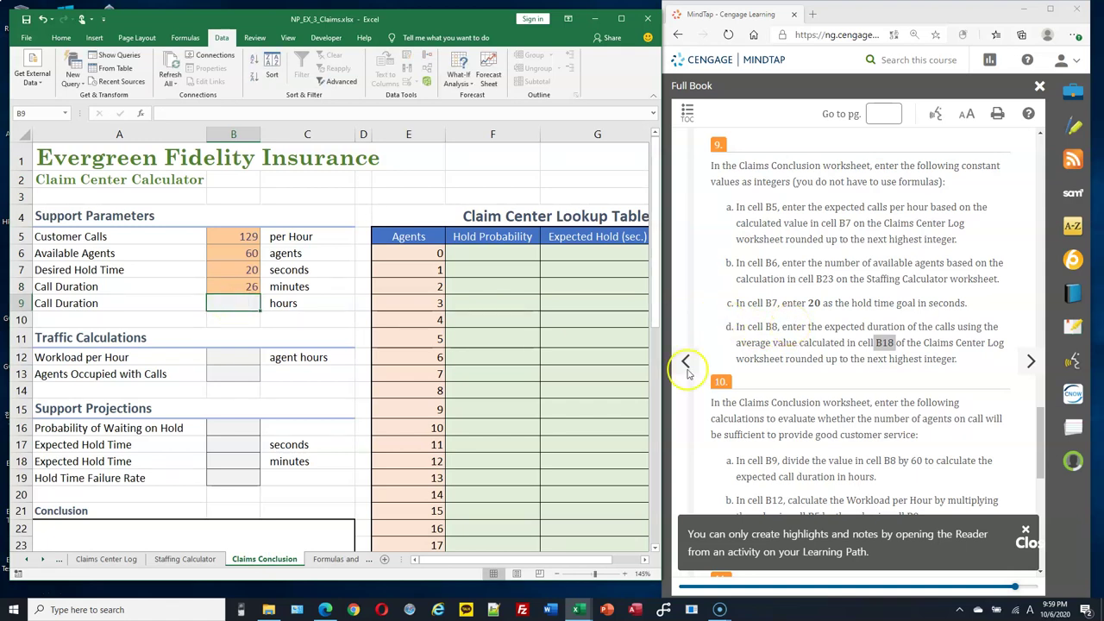
Enter =B8/60 in B9 for call duration in hours (0.43).
scroll(807, 358, "down", 3)
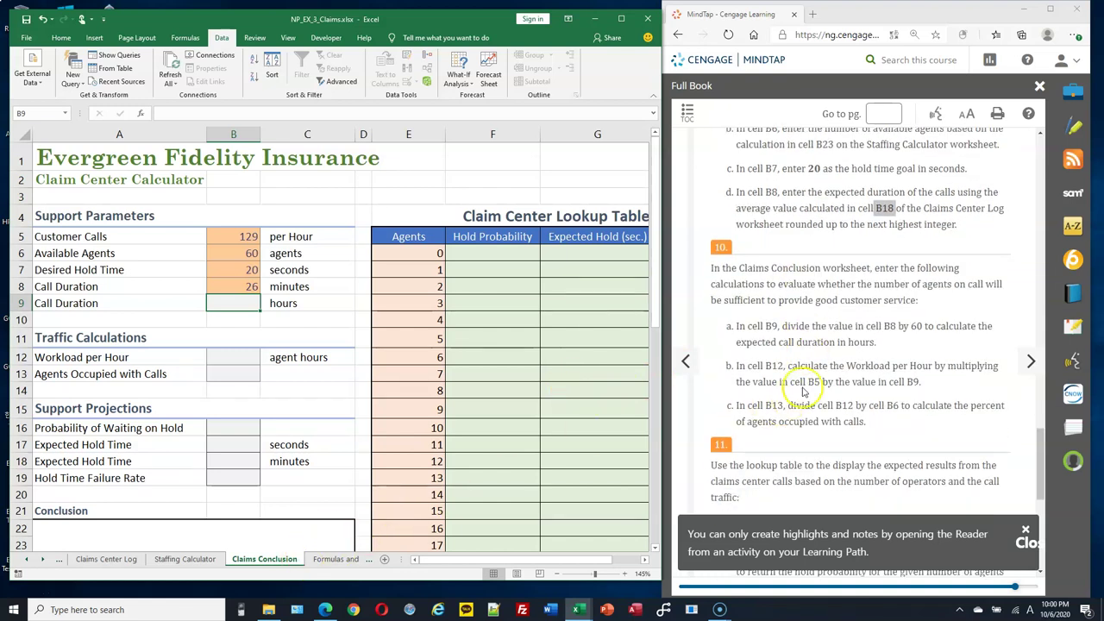
scroll(801, 336, "down", 2)
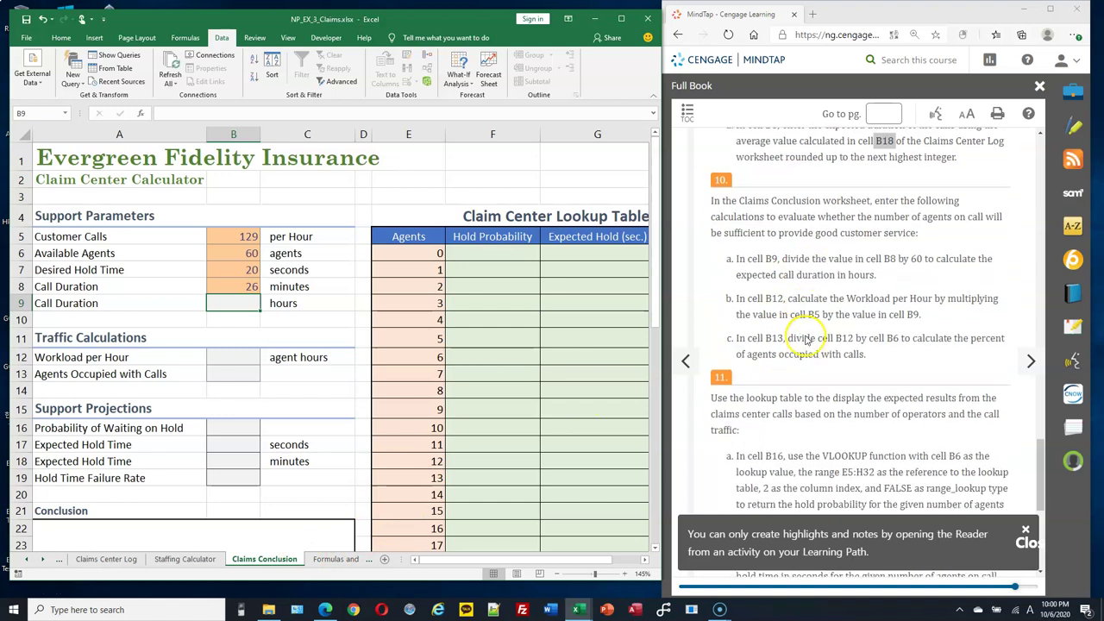
left_click(235, 302)
type("=")
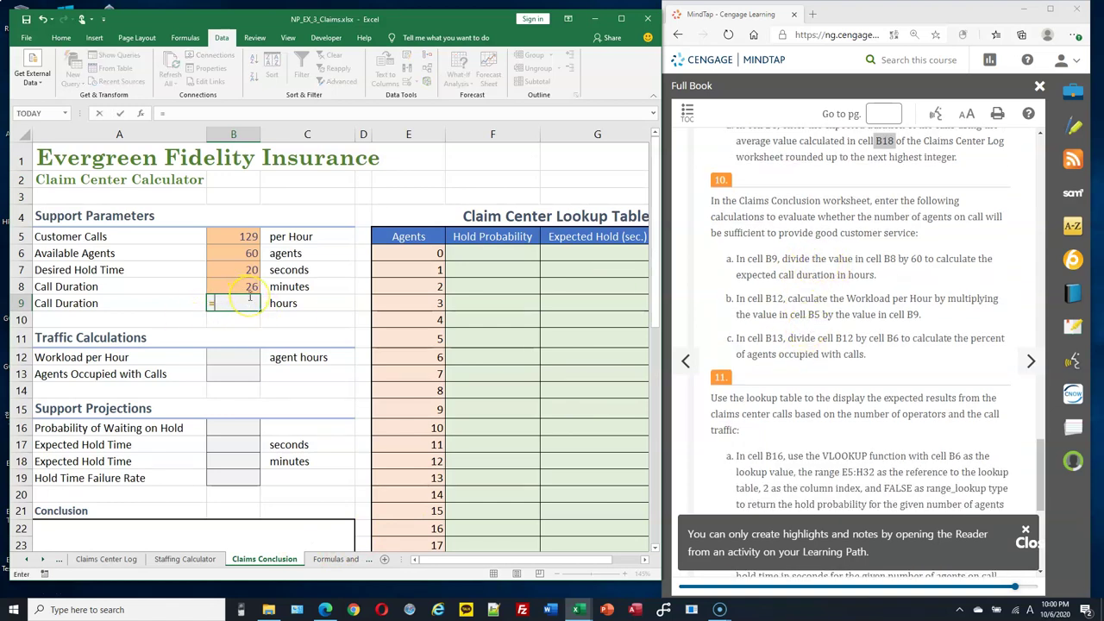
left_click(253, 287)
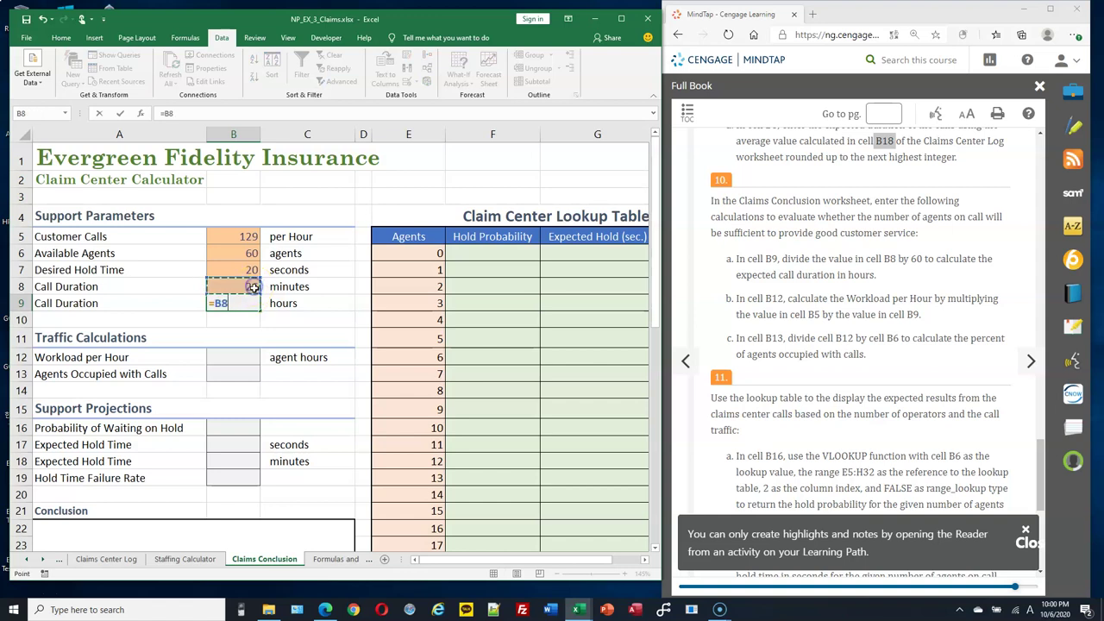
type("/60")
key("Return")
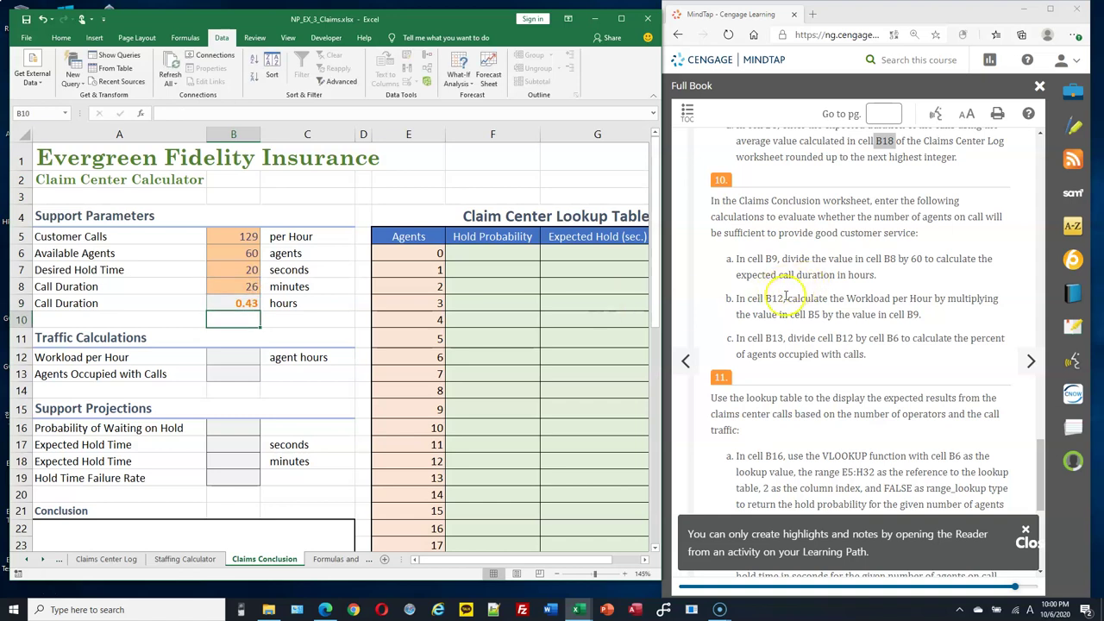
Enter =B5*B9 in B12 (55.90) and =B12/B6 in B13 (93.17%).
left_click(245, 356)
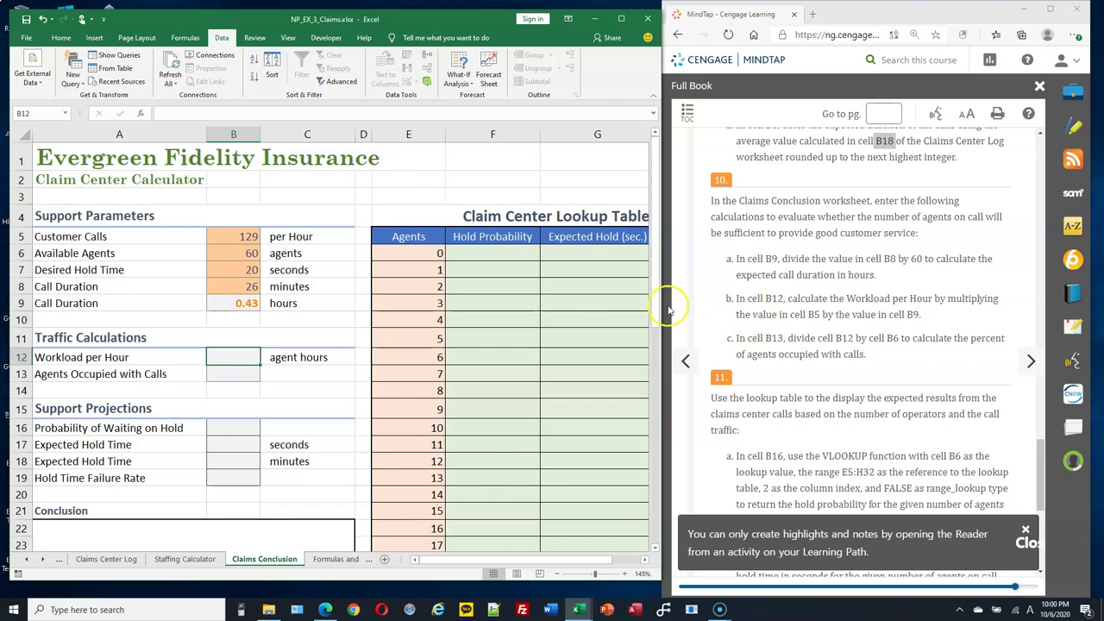
type("=B5")
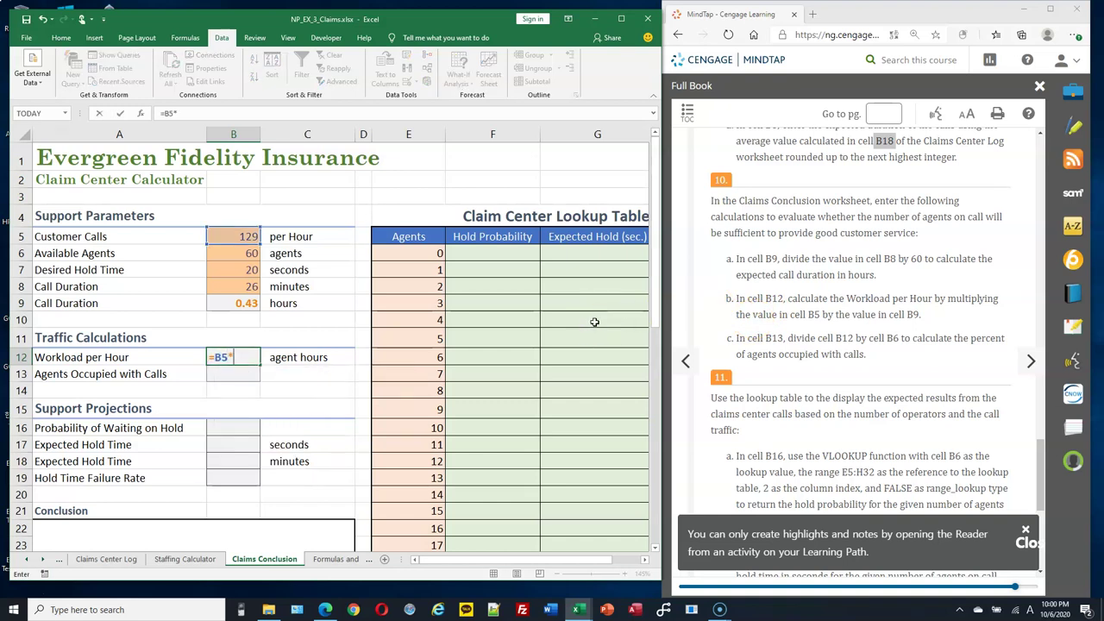
type("*B9")
key("Return")
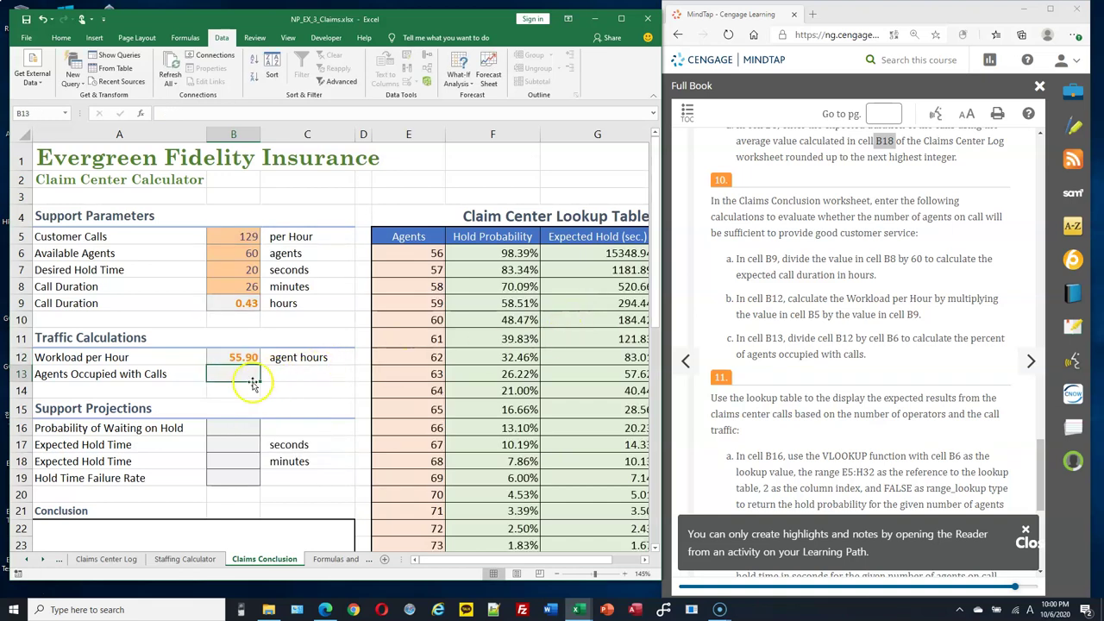
type("=B12/B6")
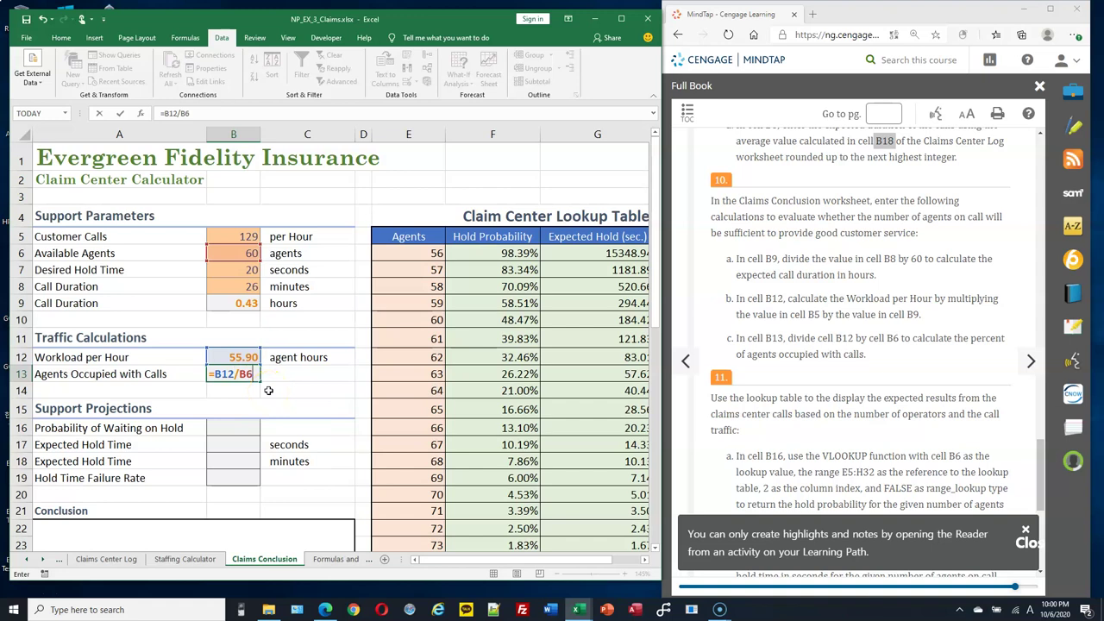
key("Return")
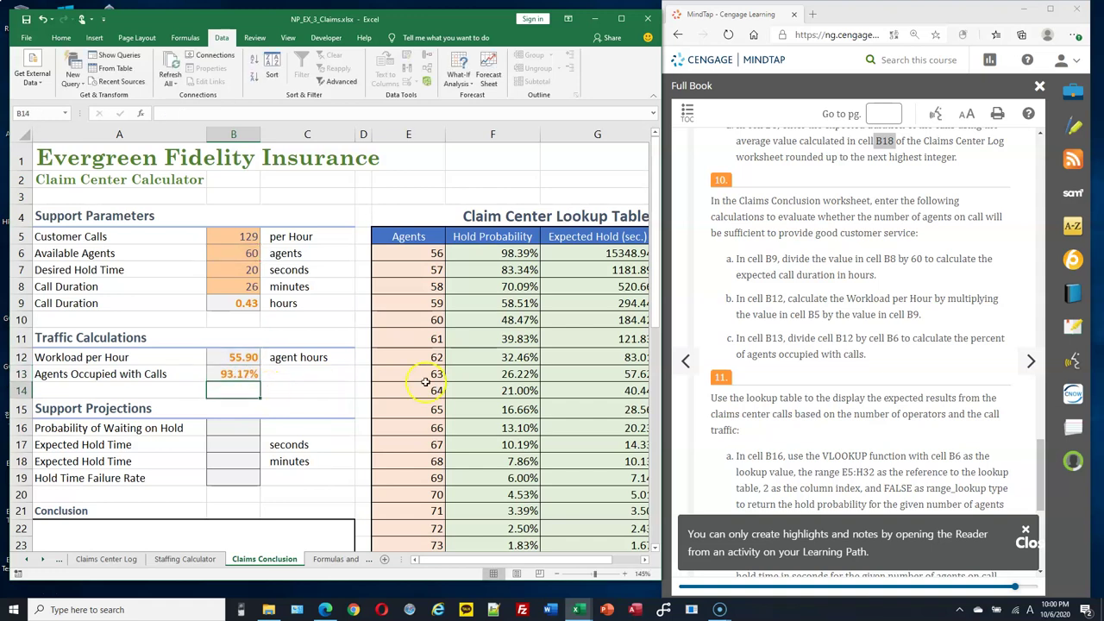
scroll(794, 372, "down", 2)
Start a VLOOKUP in B16 with lookup value B6 and table array E5:H32.
scroll(798, 220, "down", 1)
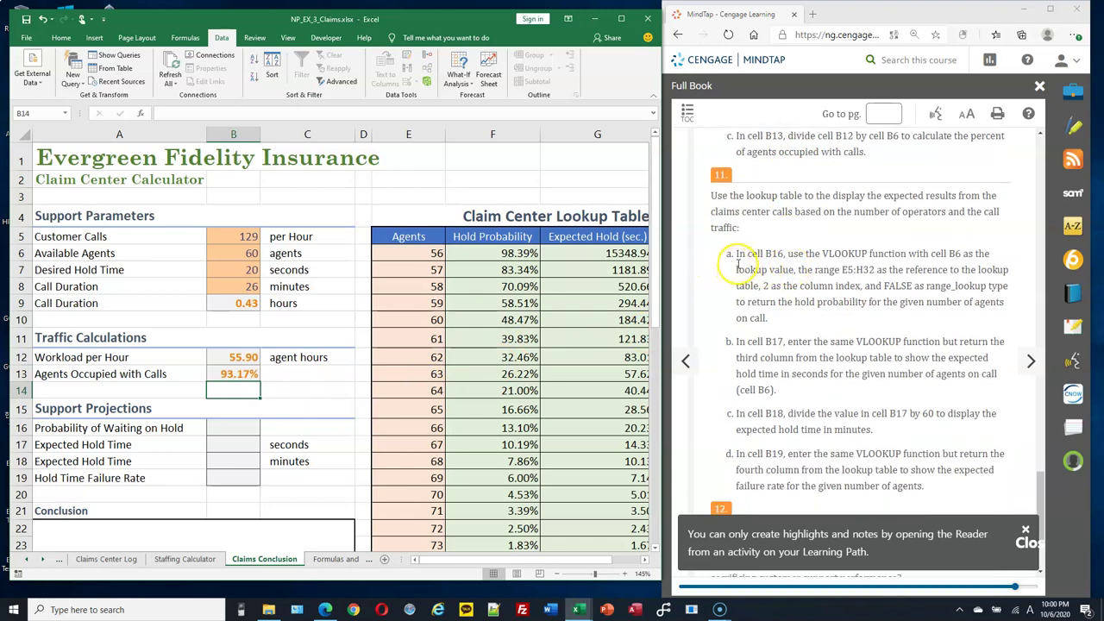
left_click(247, 428)
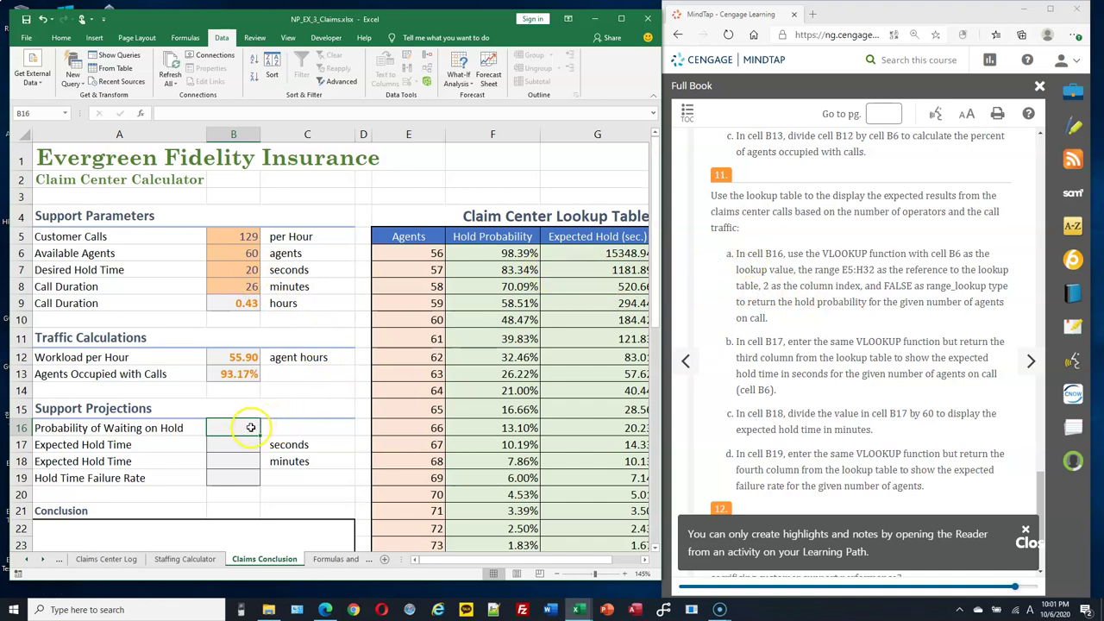
type("=")
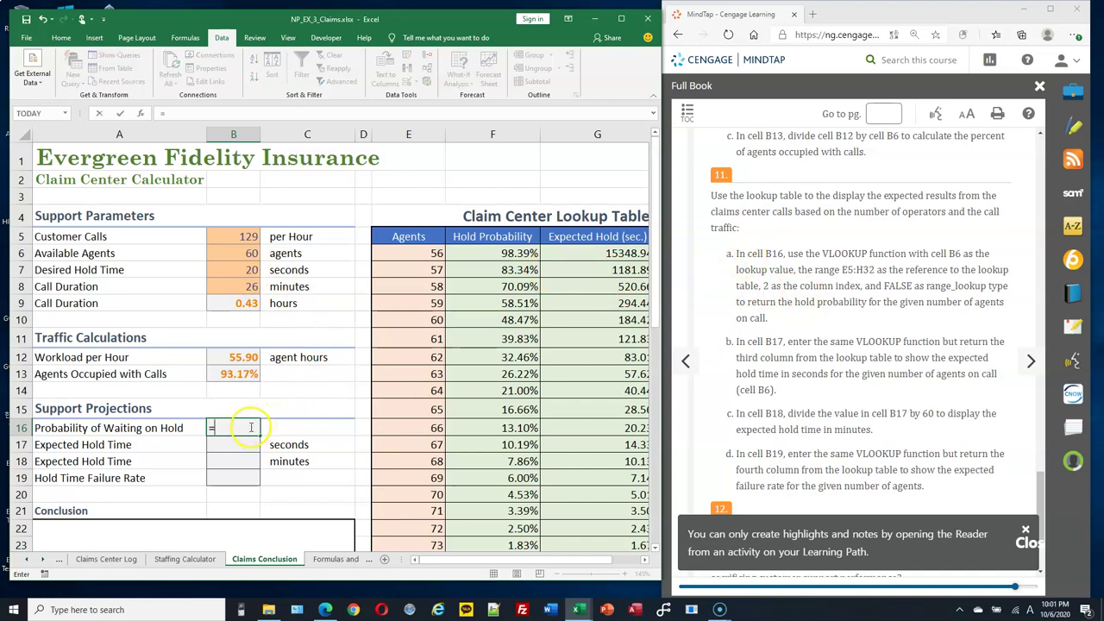
type("VLOO")
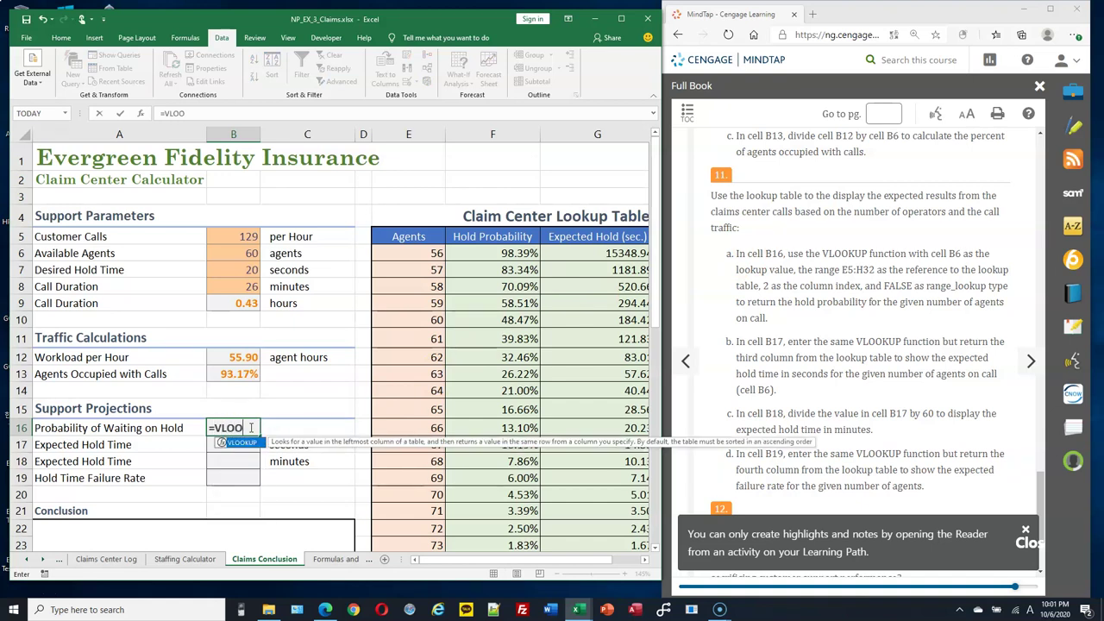
type("KUP(")
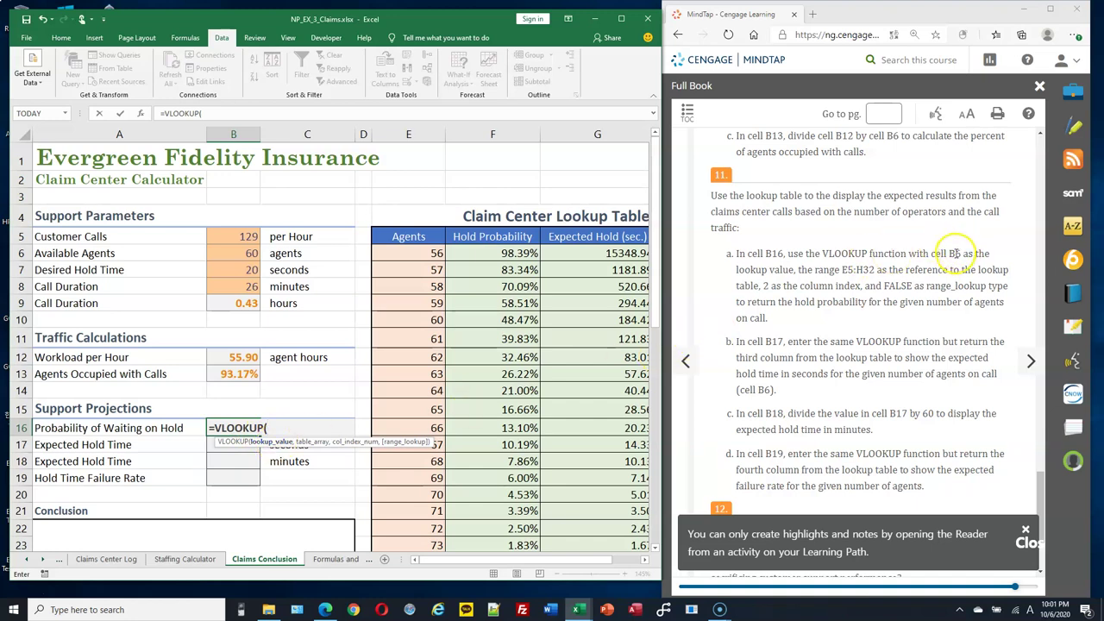
left_click(243, 253)
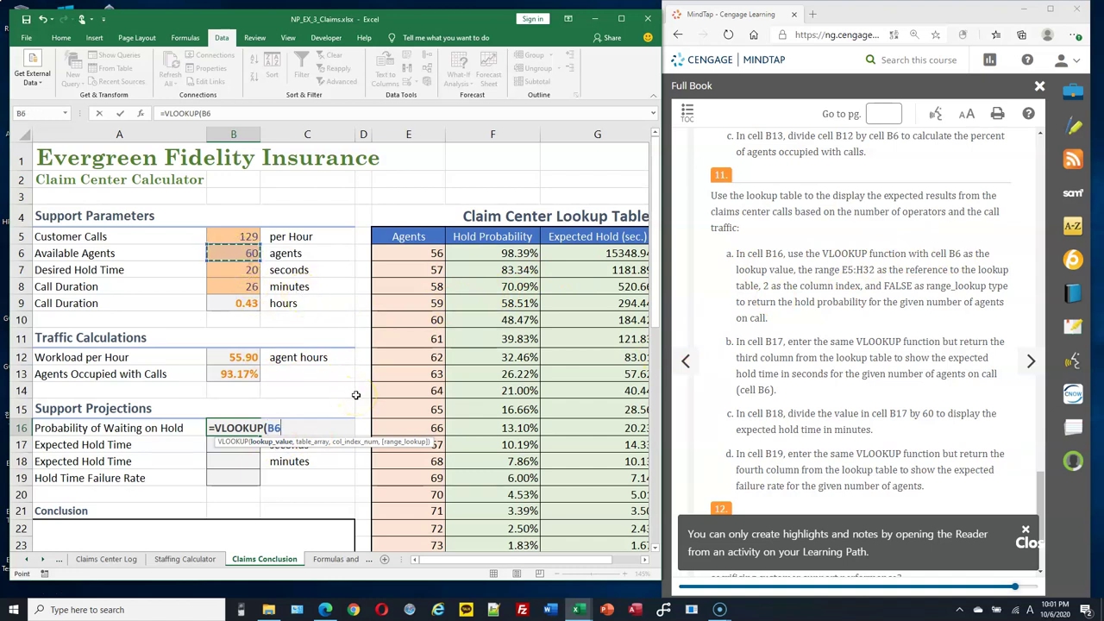
type(",")
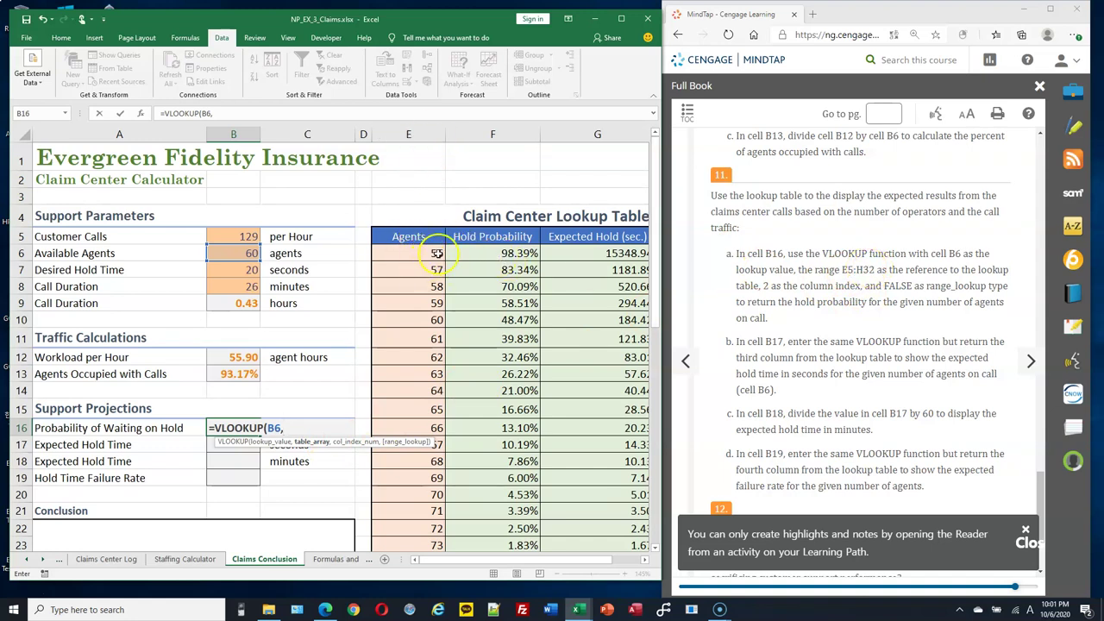
left_click_drag(423, 243, 499, 257)
type("E")
key("BackSpace")
type("E")
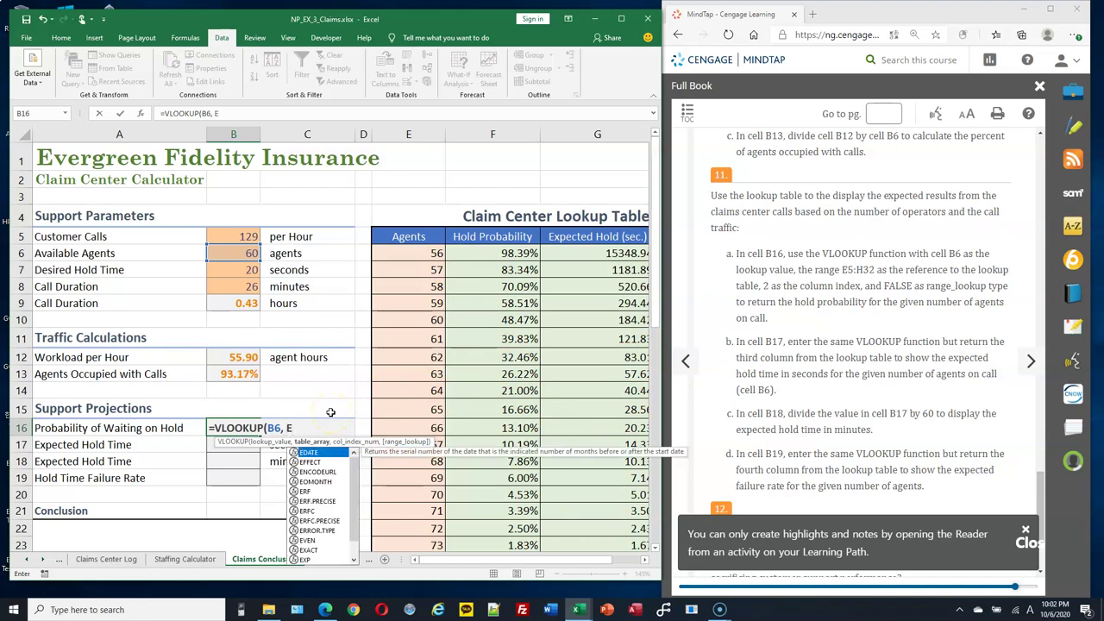
type("5:")
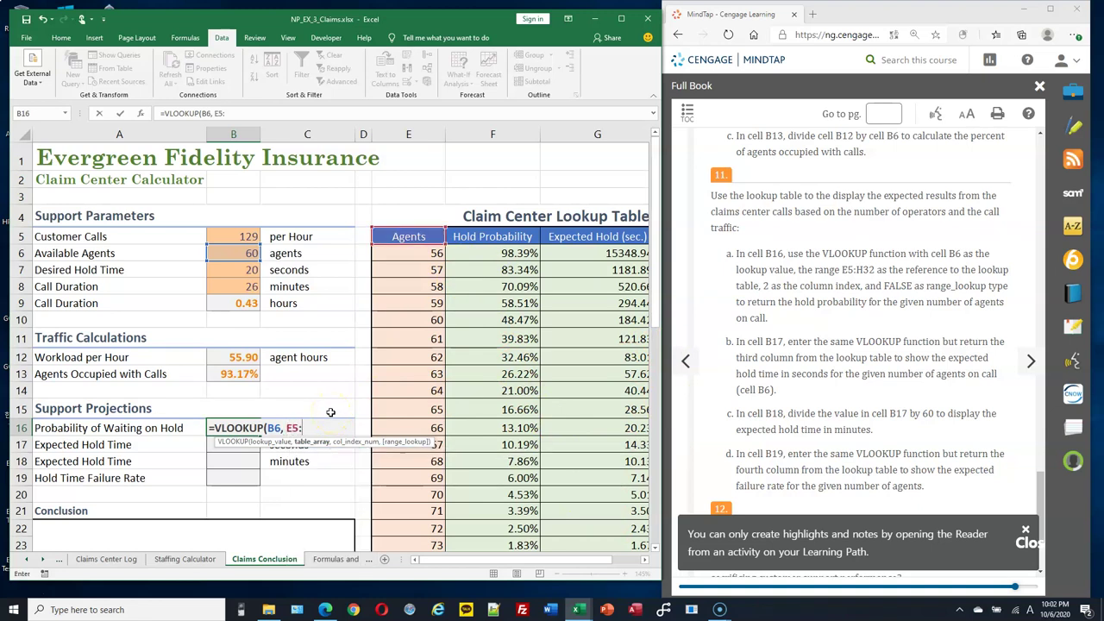
type("H32")
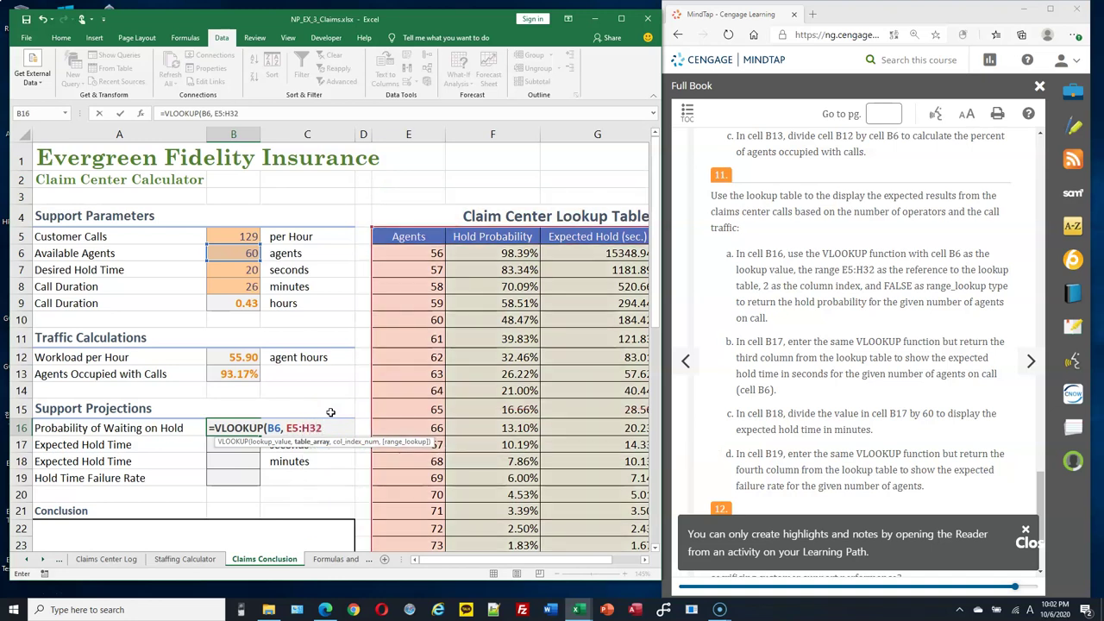
type(", 2,")
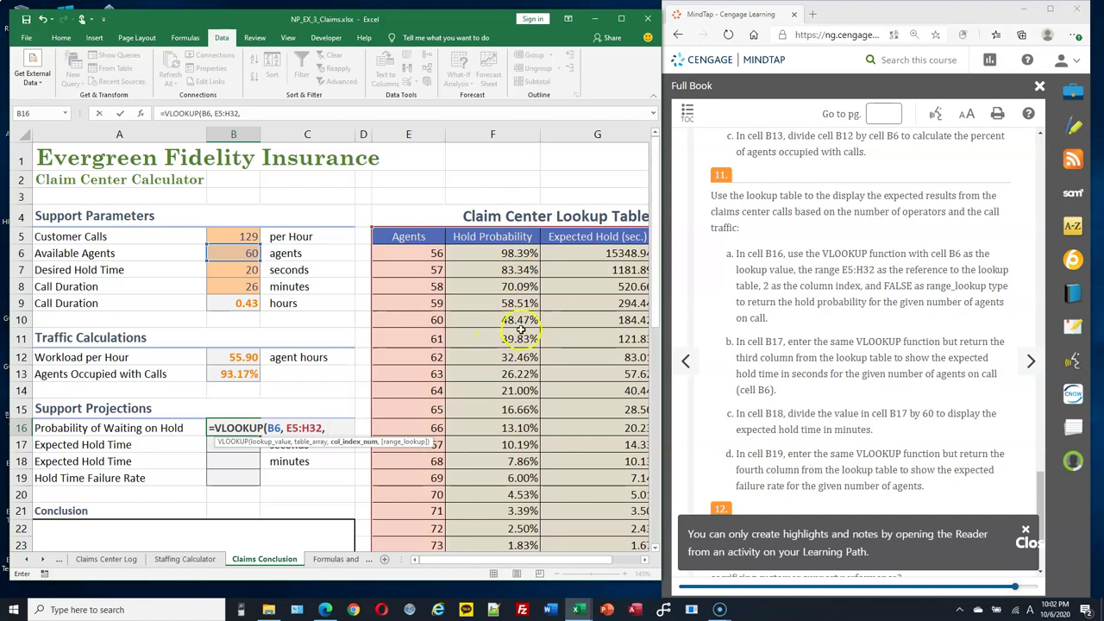
Complete the B16 formula as =VLOOKUP(B6, E5:H32, 2, FALSE) with exact match.
type("2,")
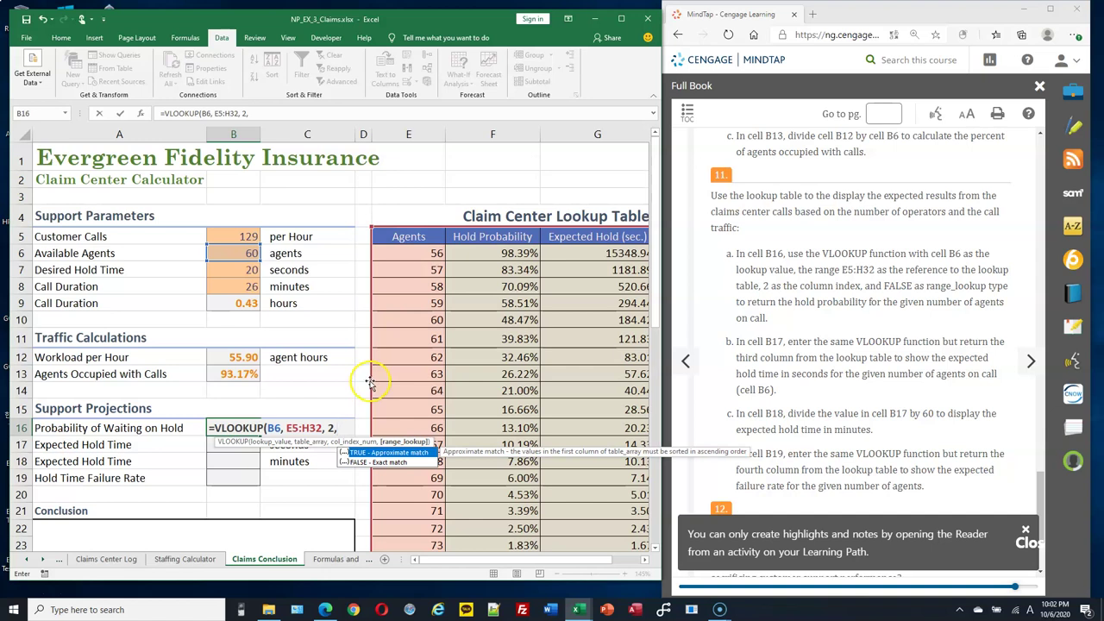
left_click(384, 464)
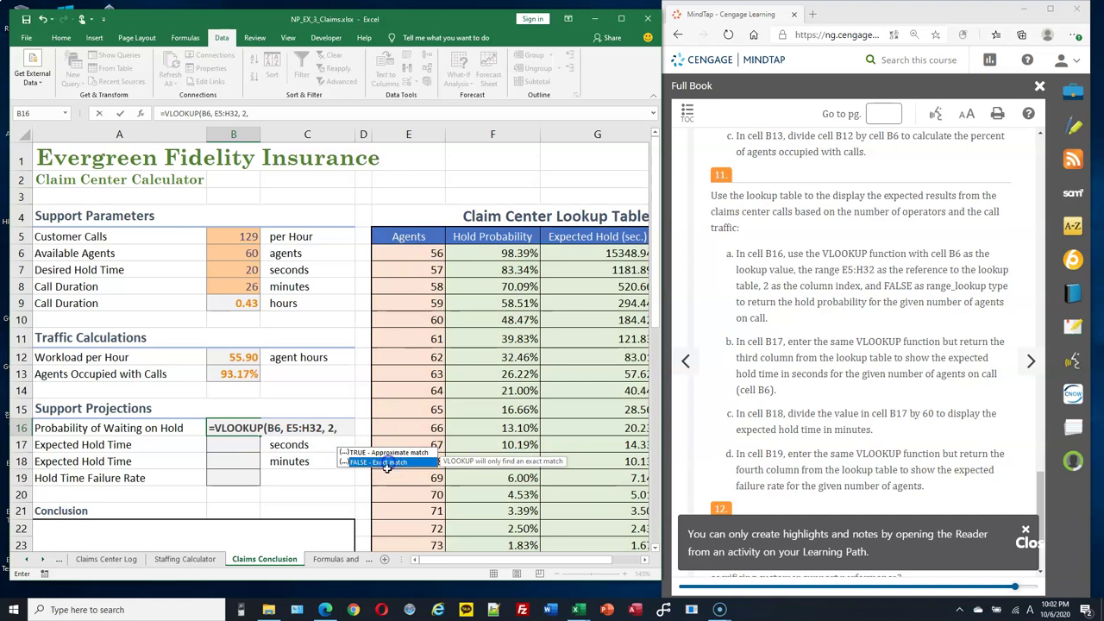
left_click(342, 427)
type("FA")
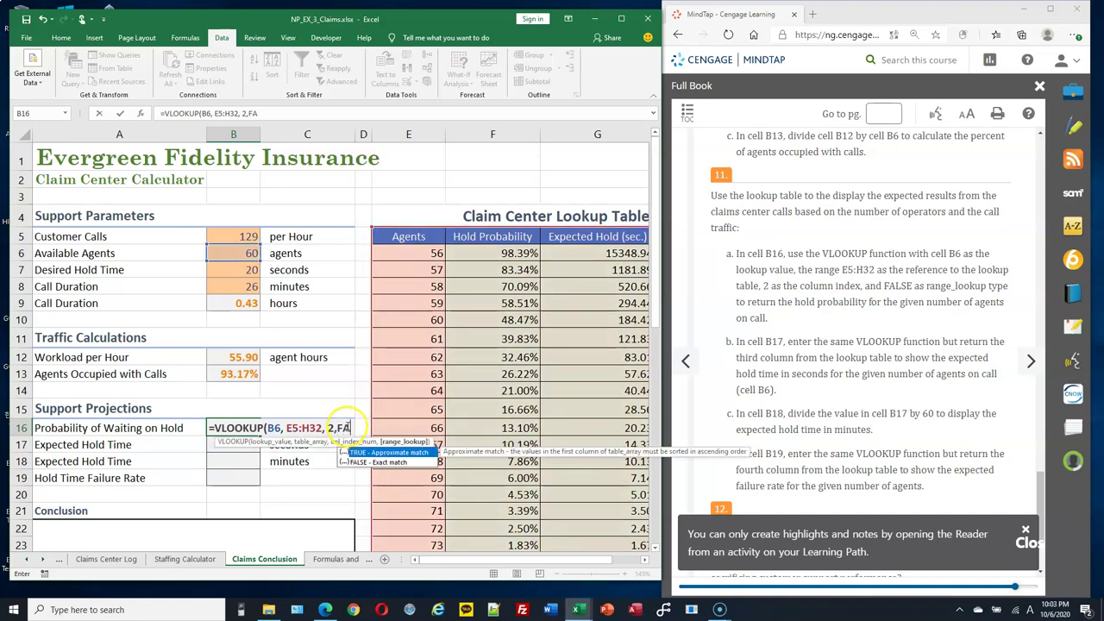
type("LSE)")
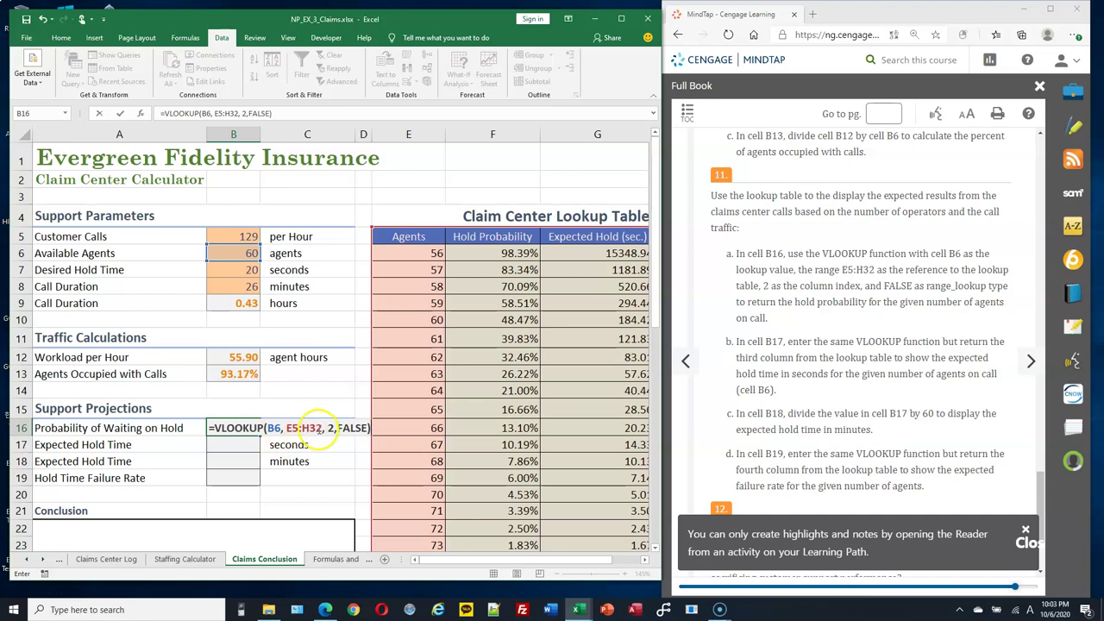
Check each VLOOKUP argument, then enter the formula so B16 shows 48.47%.
double_click(275, 428)
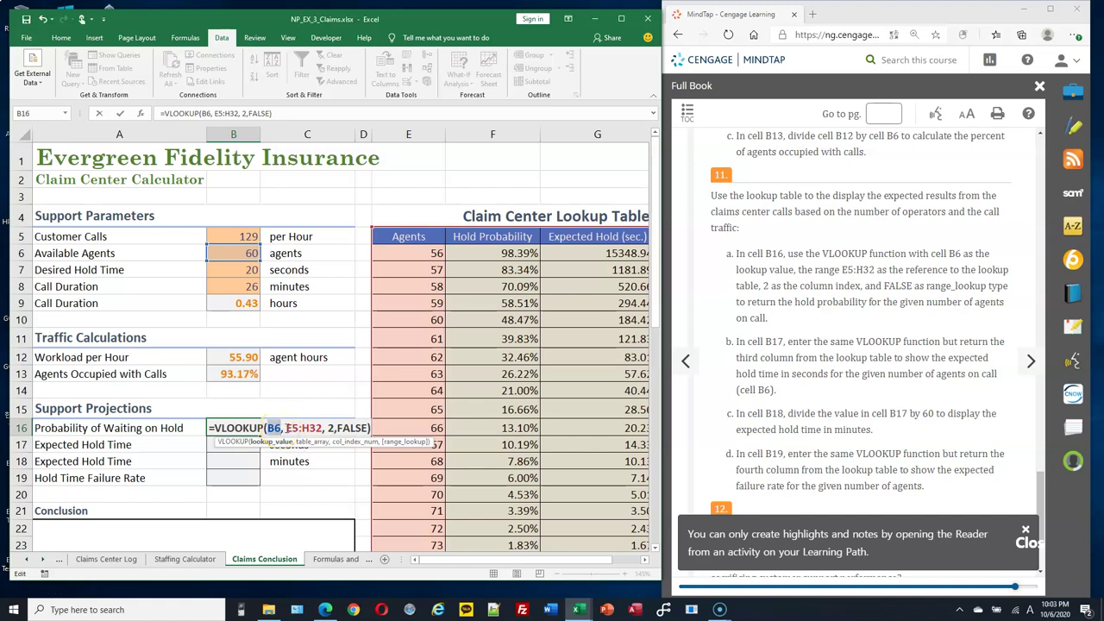
double_click(308, 427)
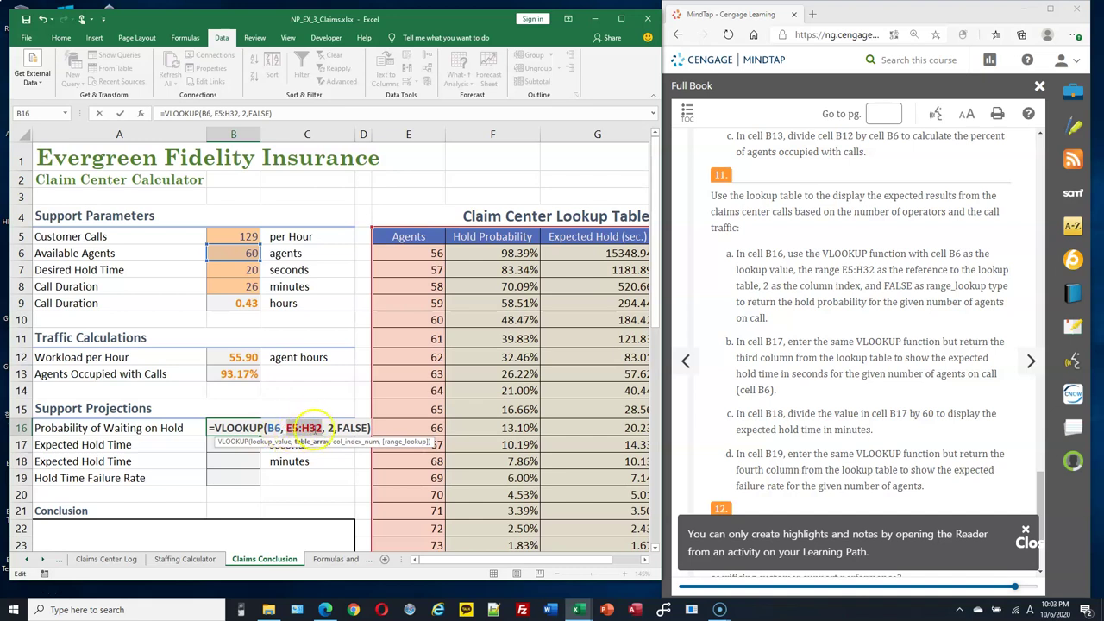
double_click(332, 427)
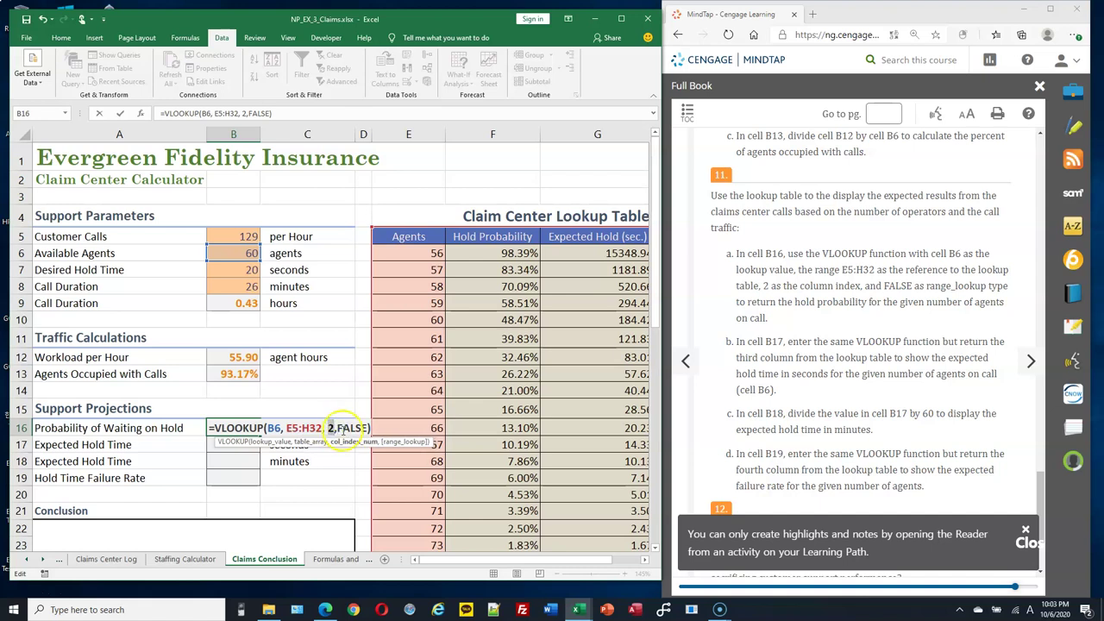
left_click_drag(336, 428, 370, 428)
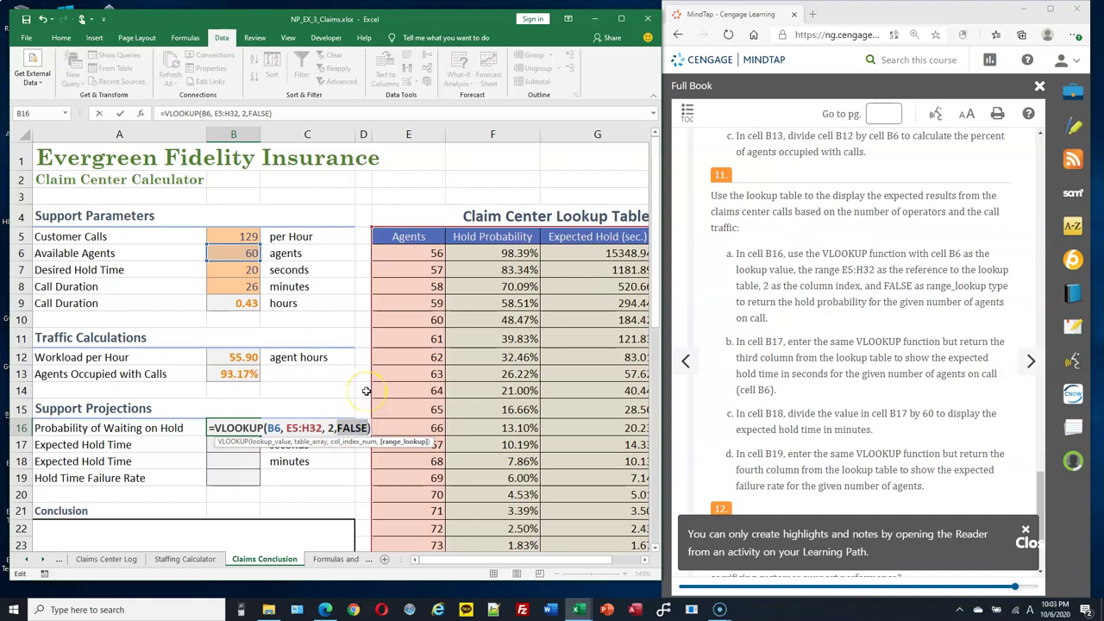
key("Return")
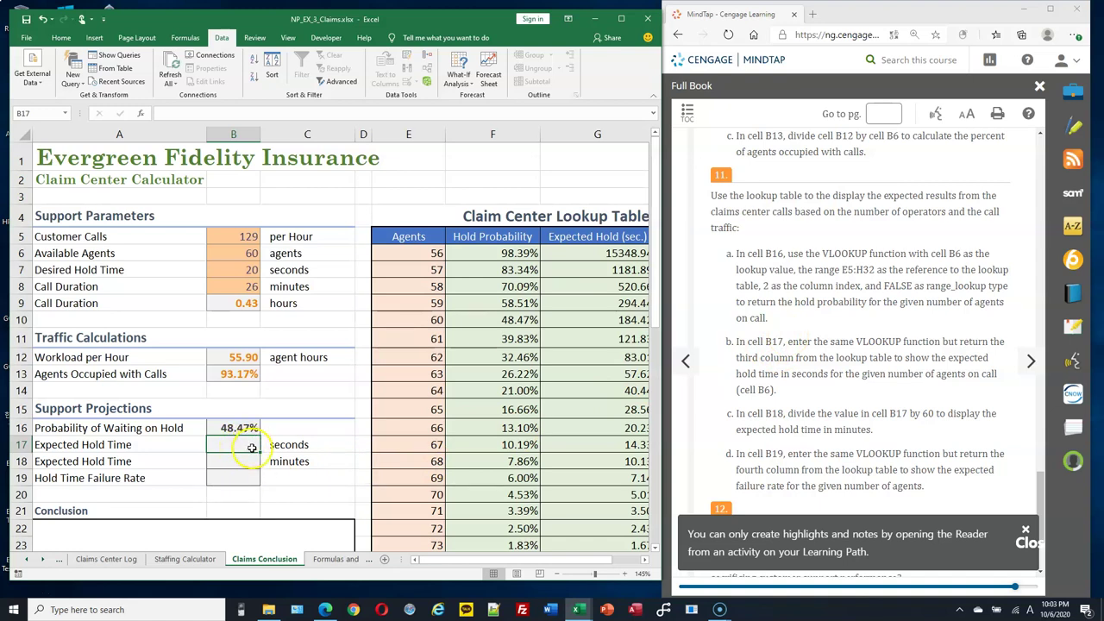
Enter =VLOOKUP(B6, E5:H32, 3, FALSE) in B17, fixing the FALSE typo, to get 184.42 seconds.
type("=V")
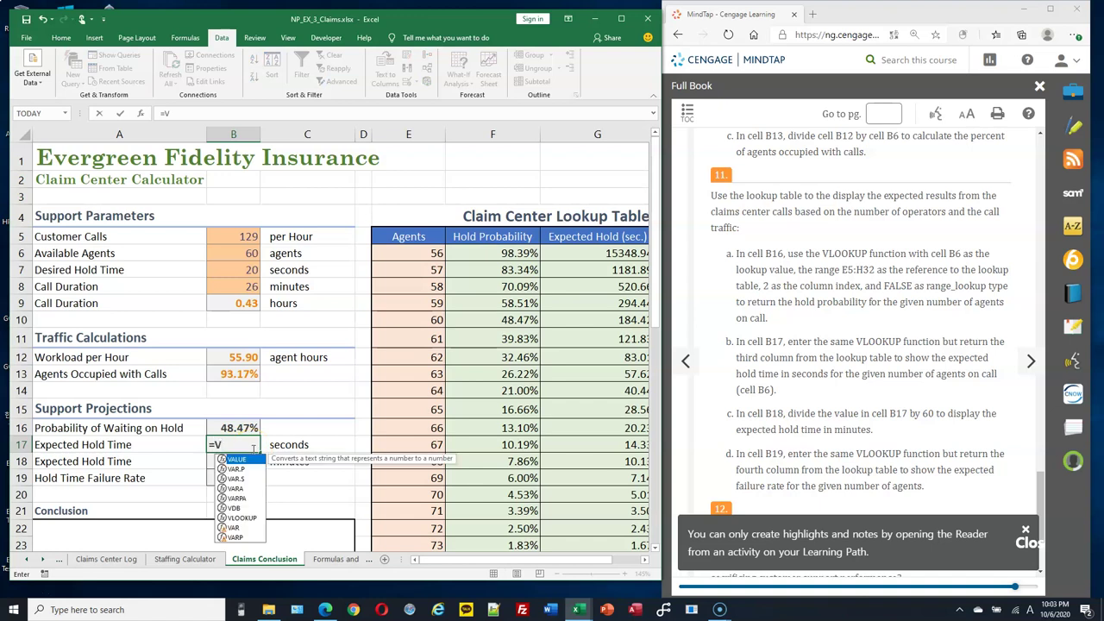
type("LOOKUP(")
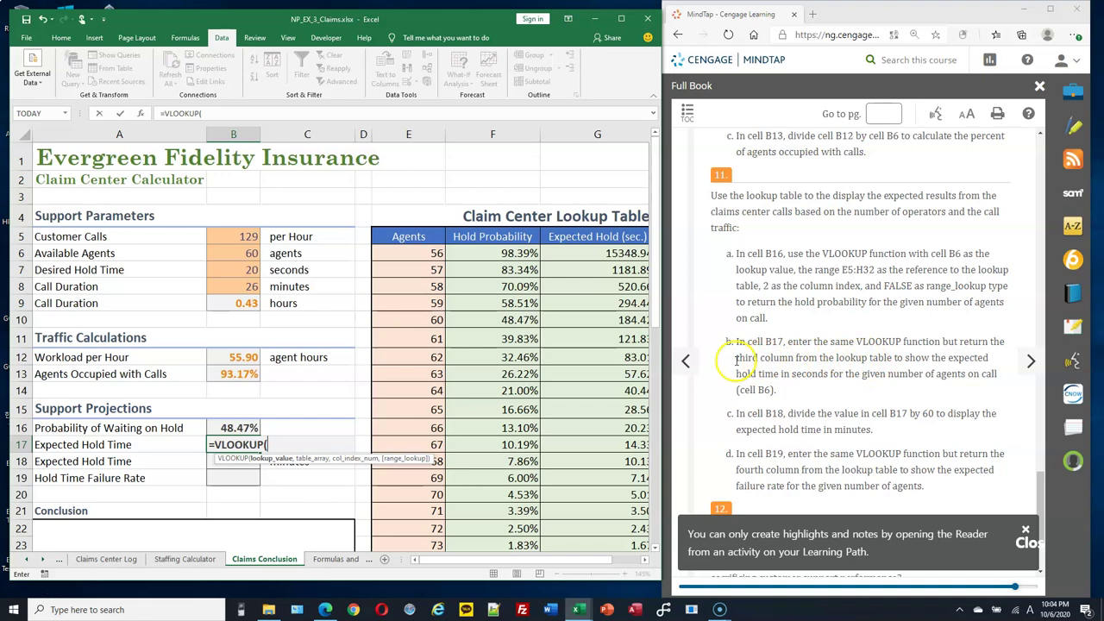
left_click(249, 253)
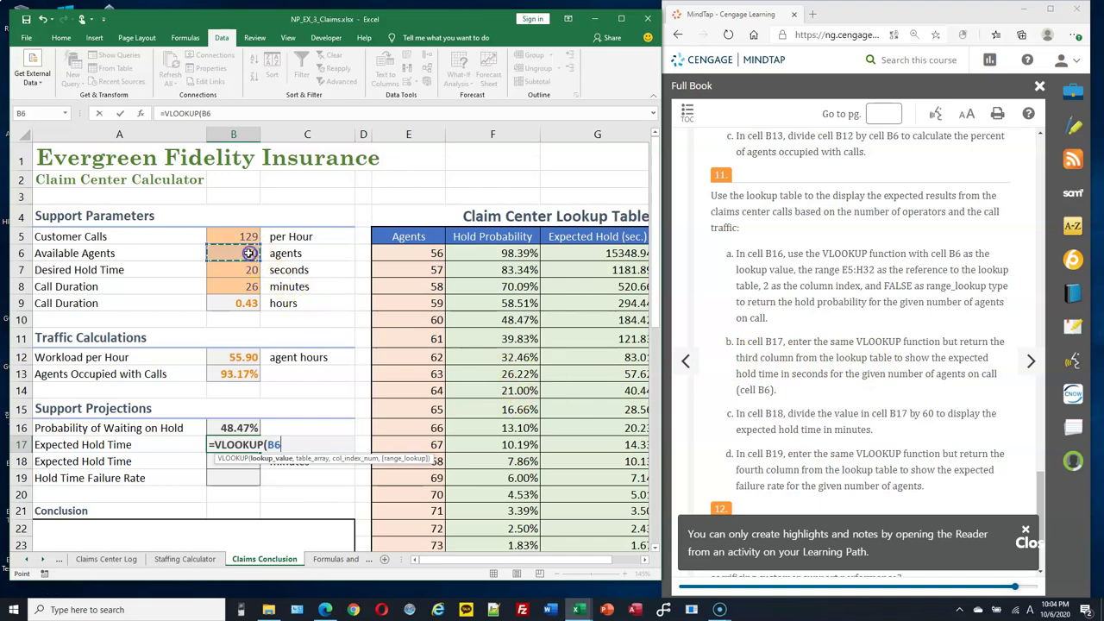
type(",")
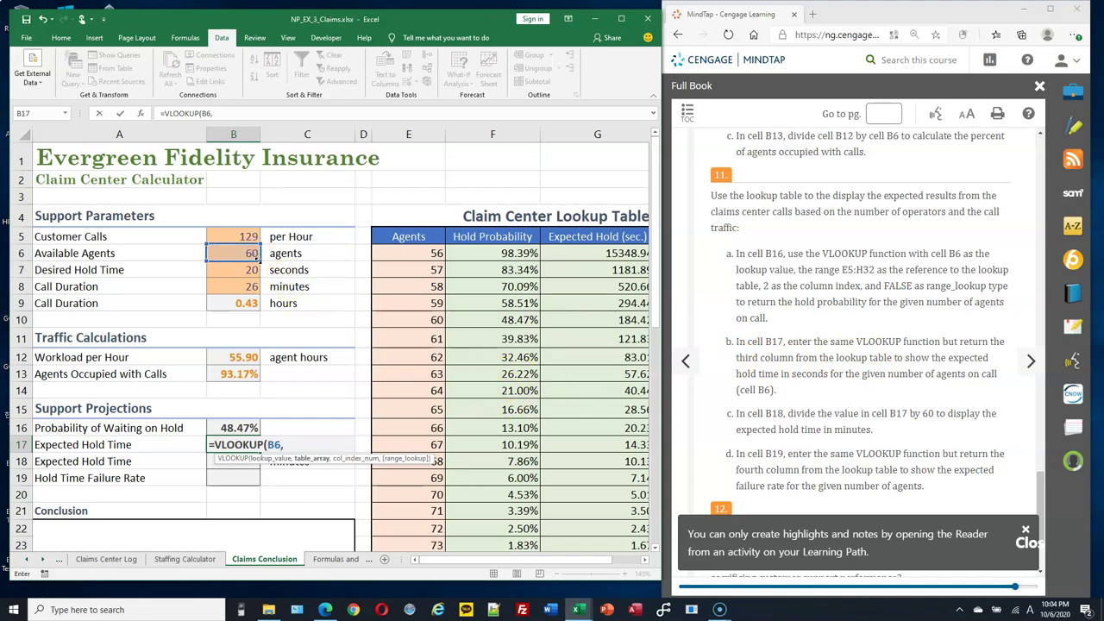
type(" E5:H32,")
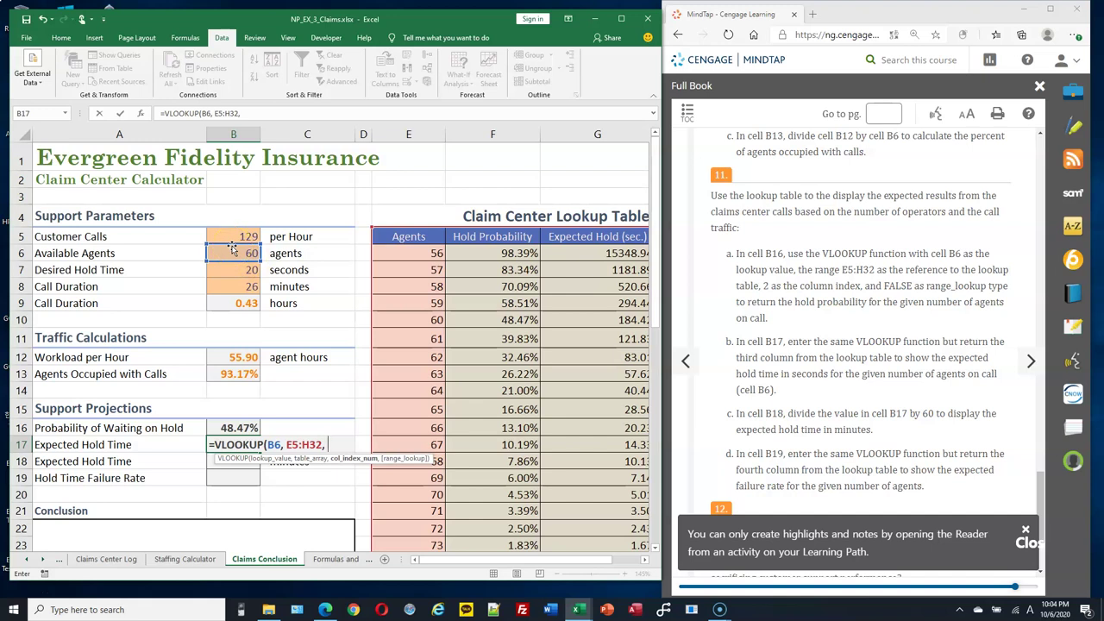
type("3, FASLE)")
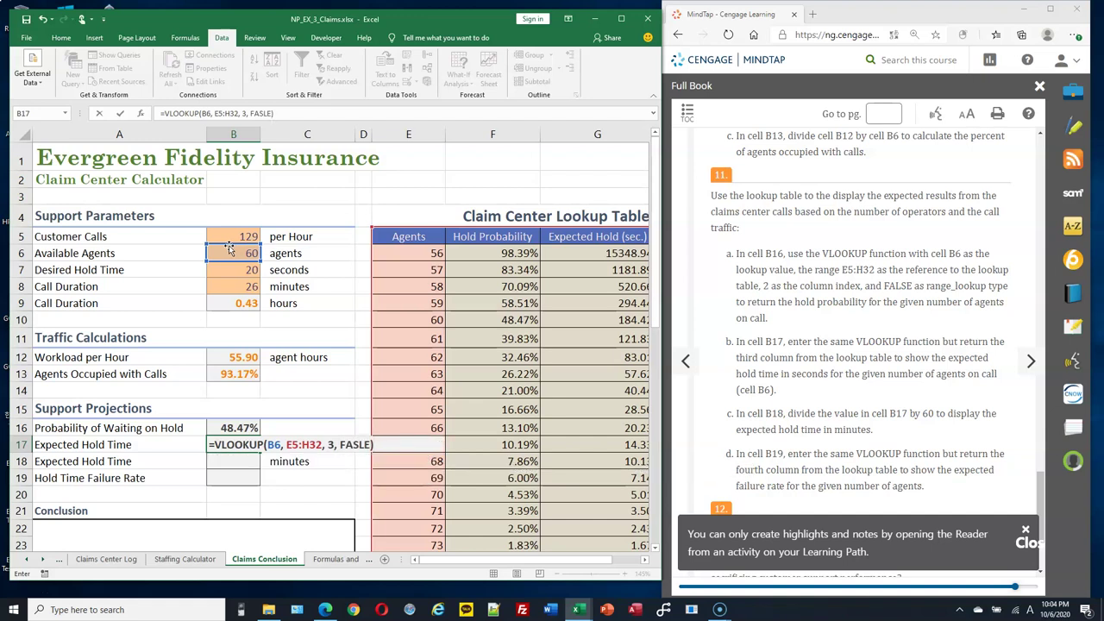
key("BackSpace")
key("BackSpace")
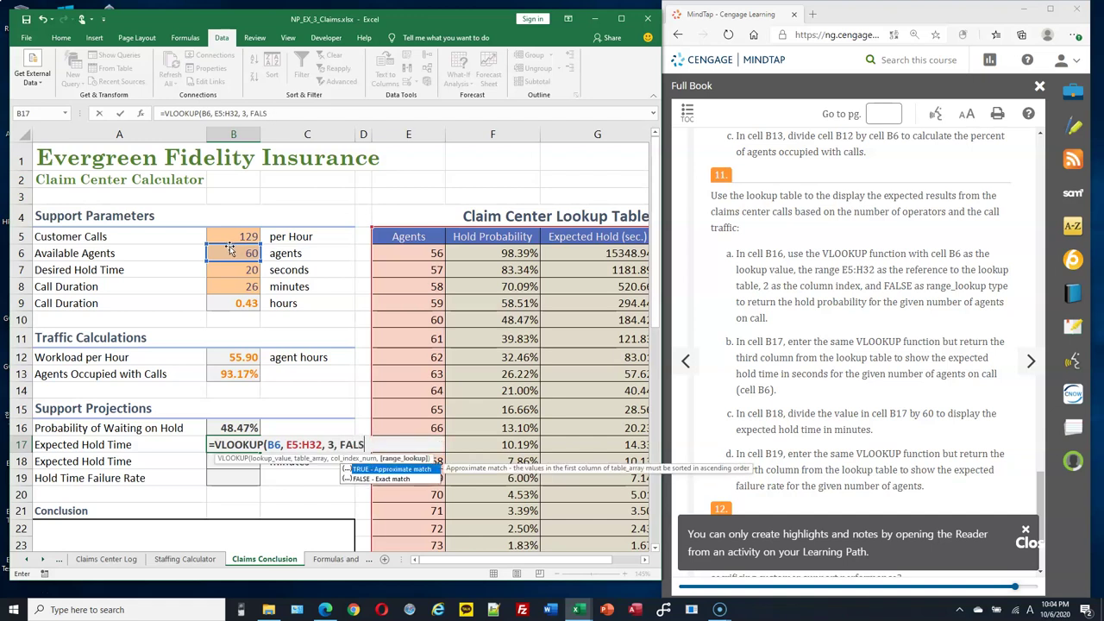
type(")")
key("Return")
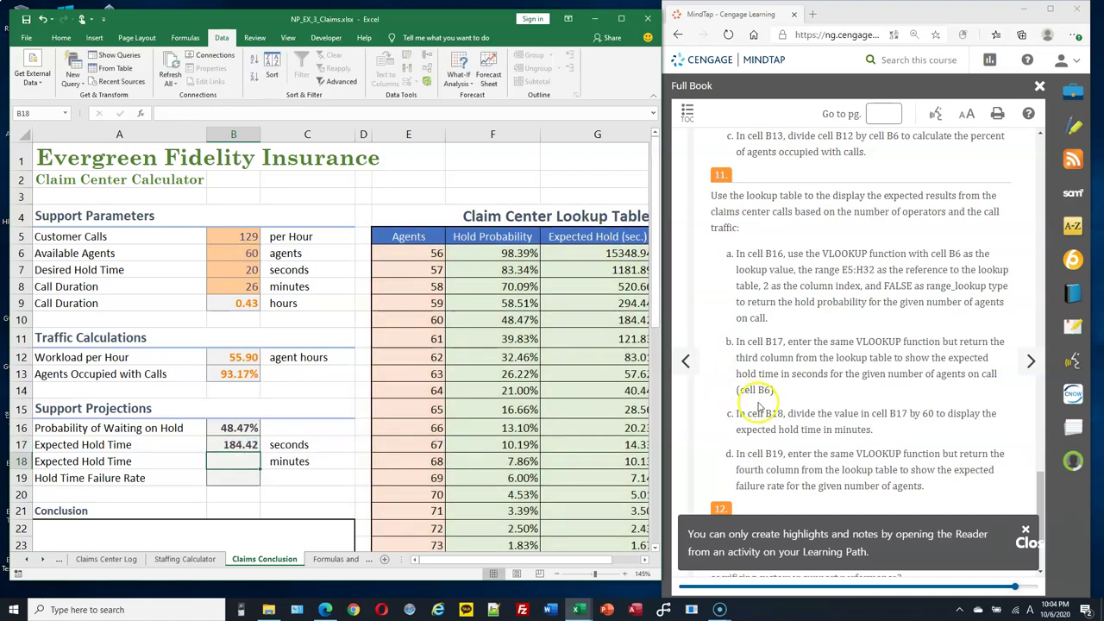
scroll(753, 388, "down", 2)
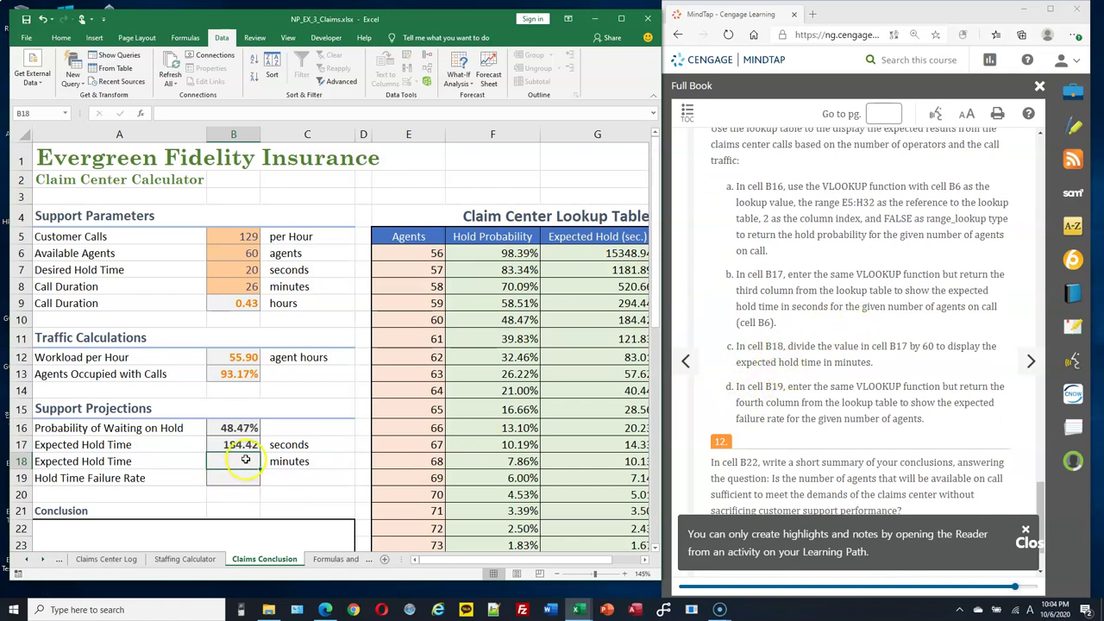
Enter =B17/60 in B18 so the expected hold time shows 3.07 minutes.
type("=")
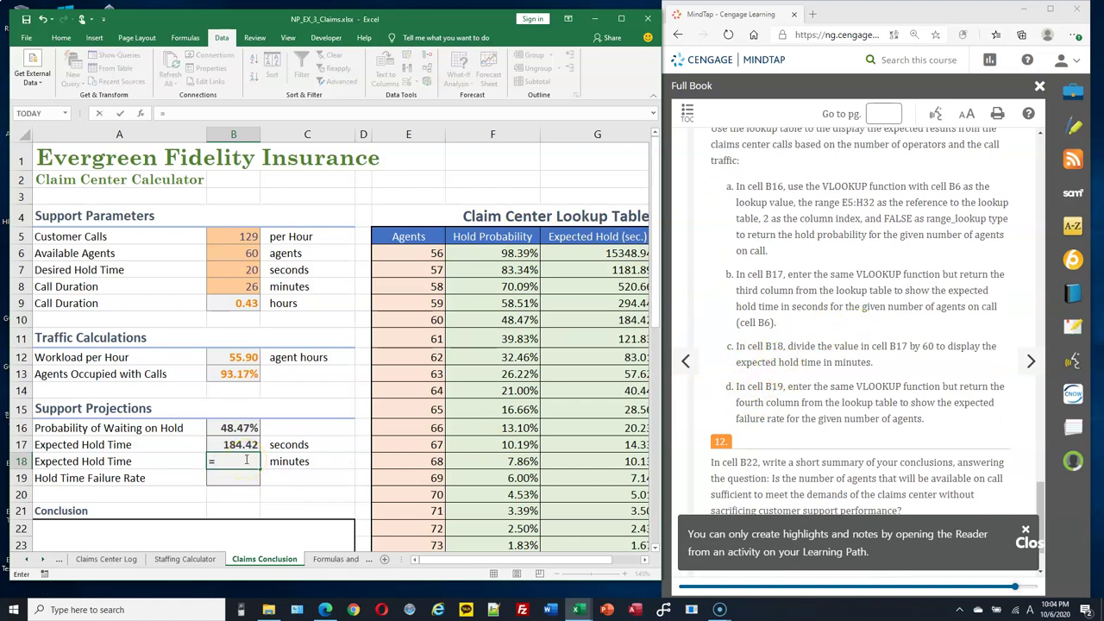
type("B17/")
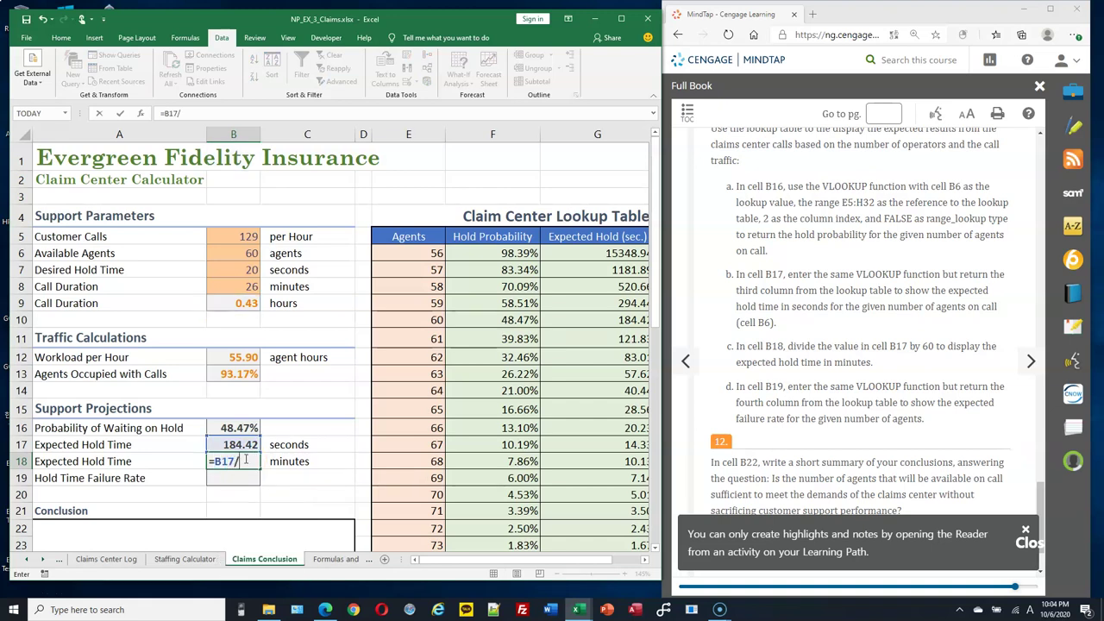
left_click(241, 457)
type("/60")
left_click(233, 462)
key("Return")
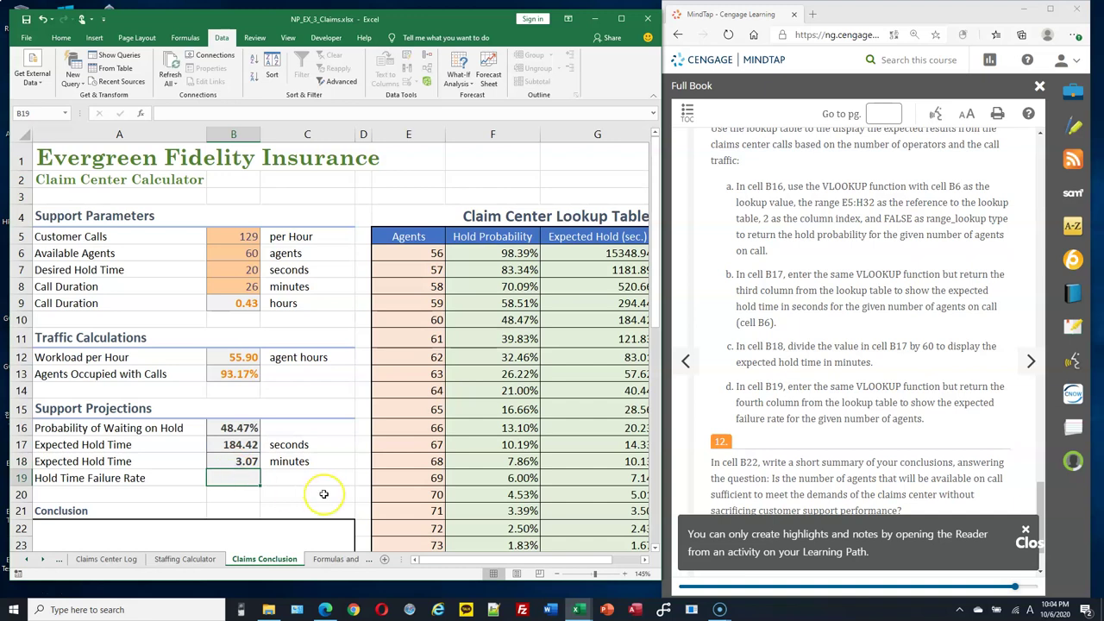
Enter =VLOOKUP(B6, E5:H32, 4, FALSE) in B19, giving a 45.99% failure rate.
type("=V")
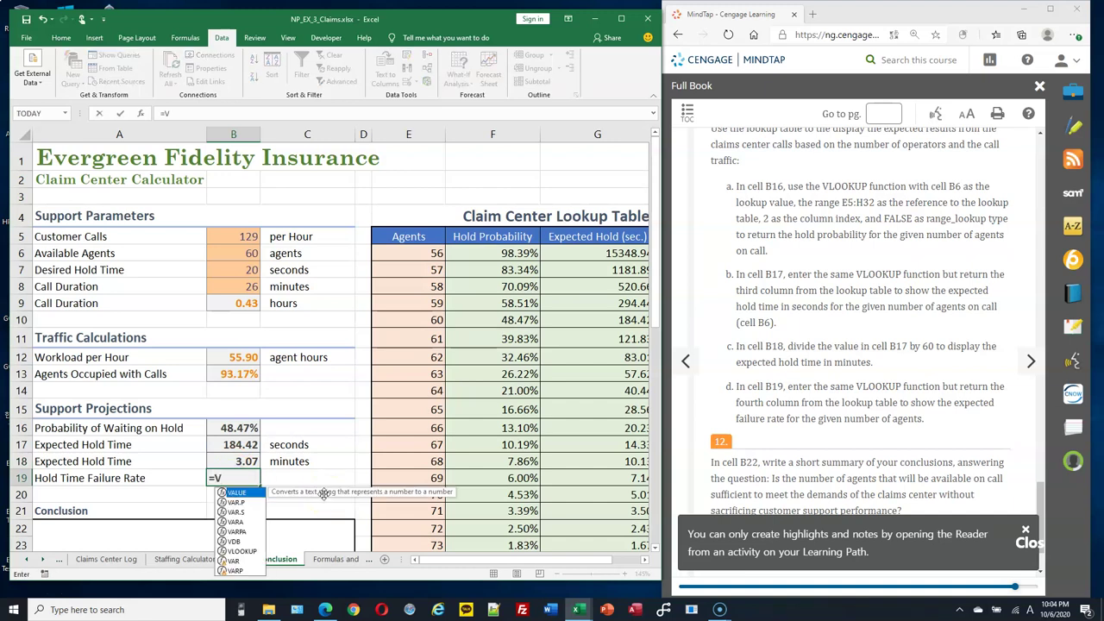
type("LOOKUP(")
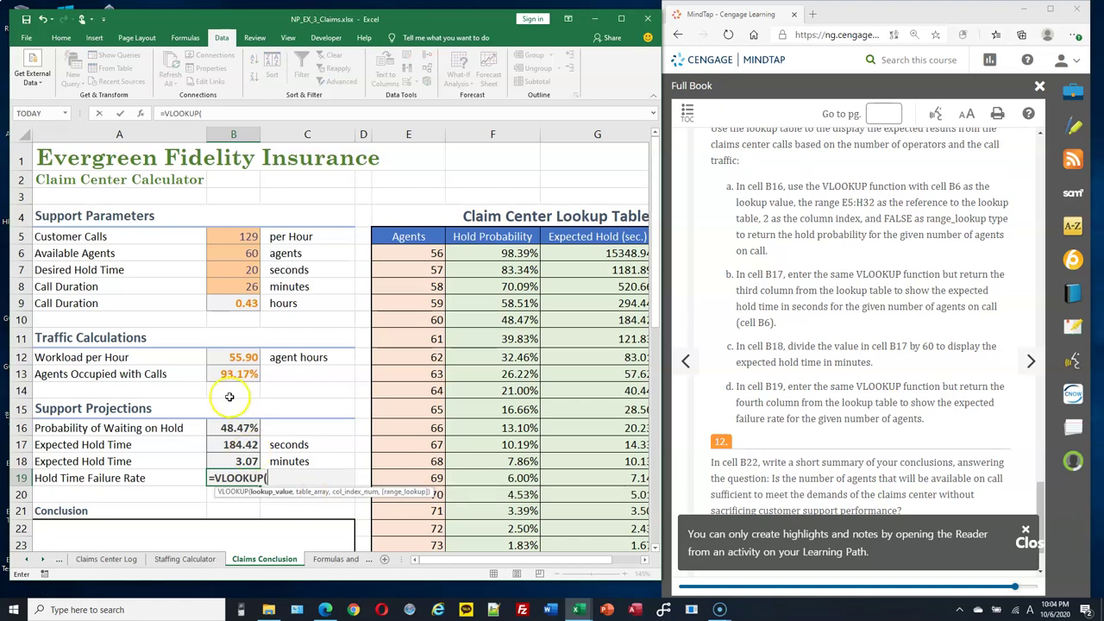
left_click(247, 253)
type(",")
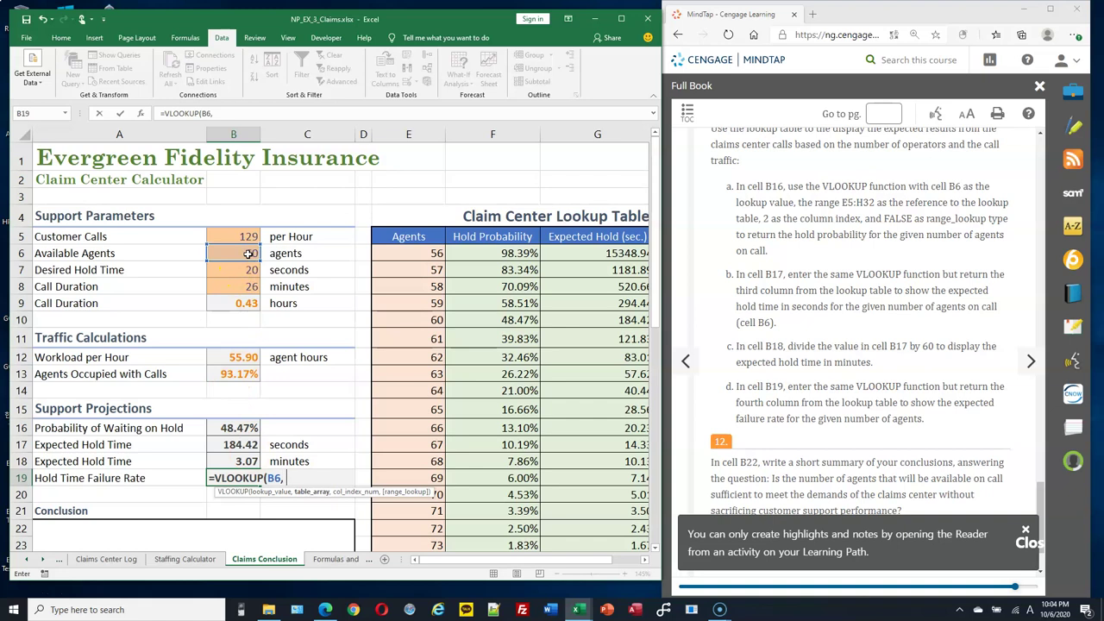
type(" E5:H32")
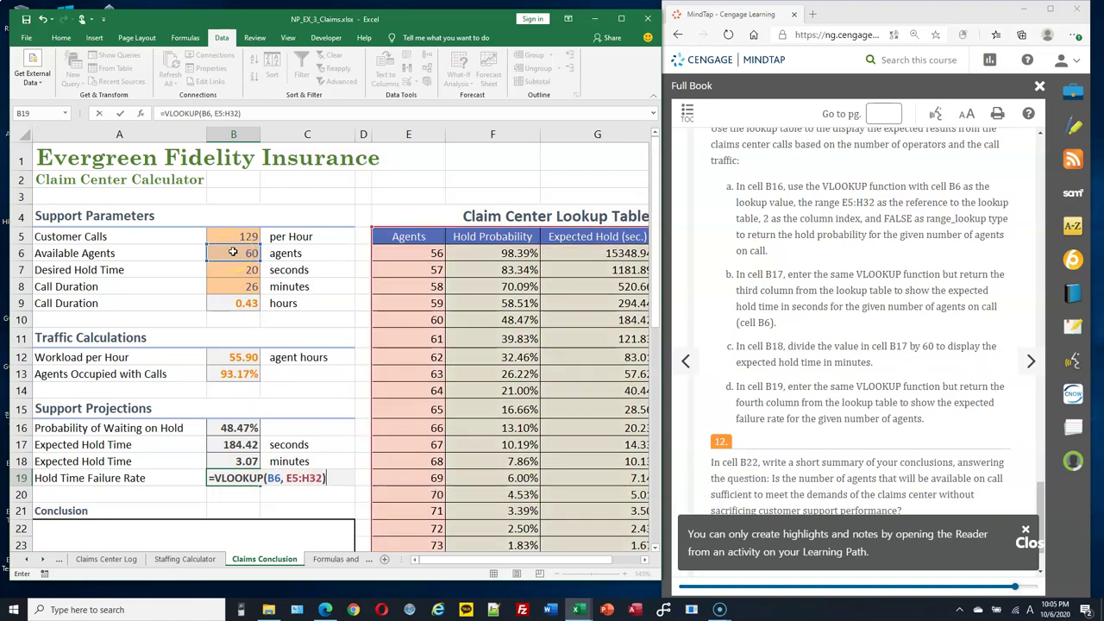
type(",")
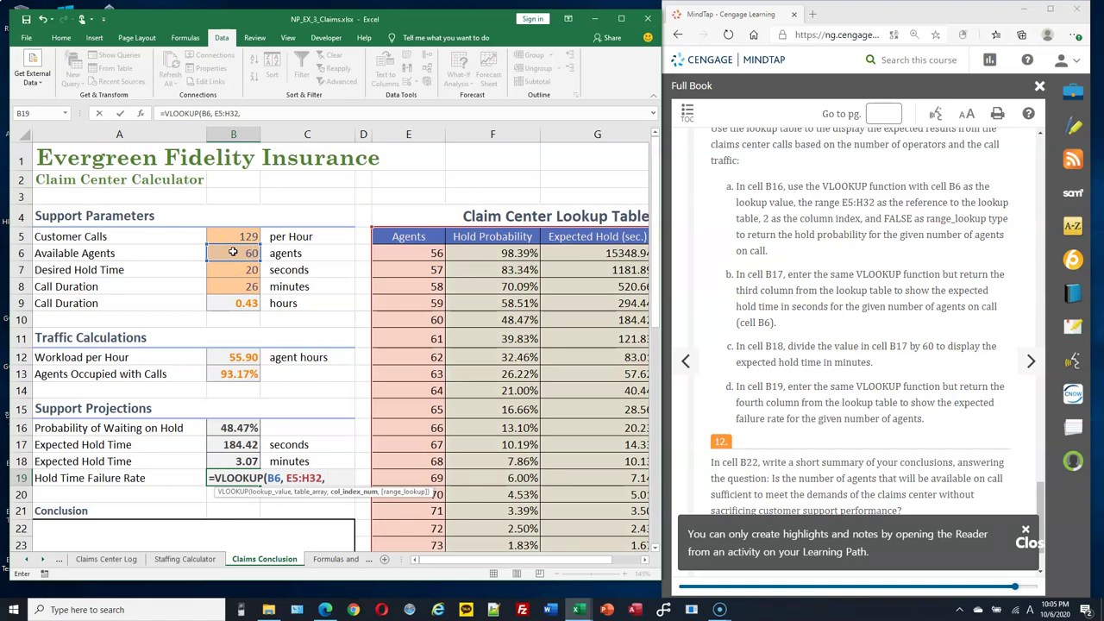
type(" 4, F")
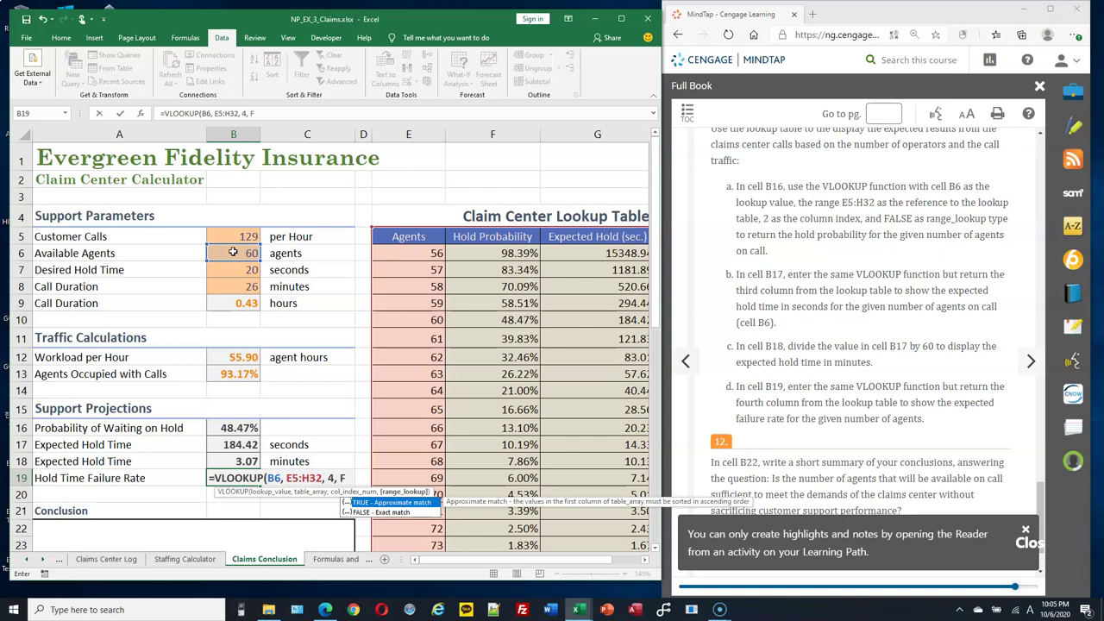
type("ALSE)")
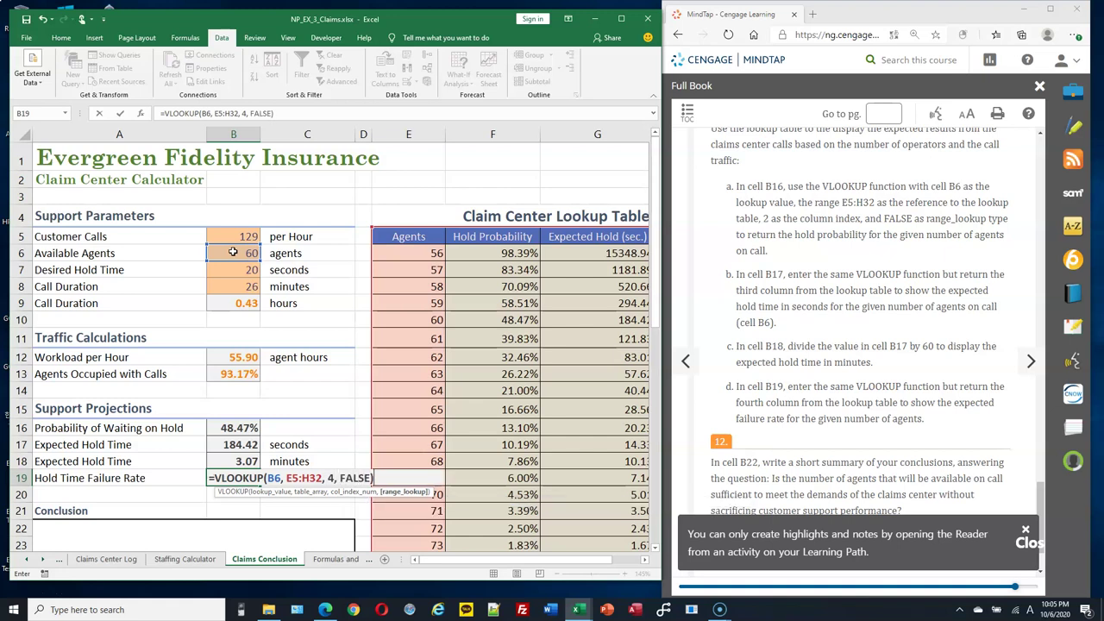
key("Return")
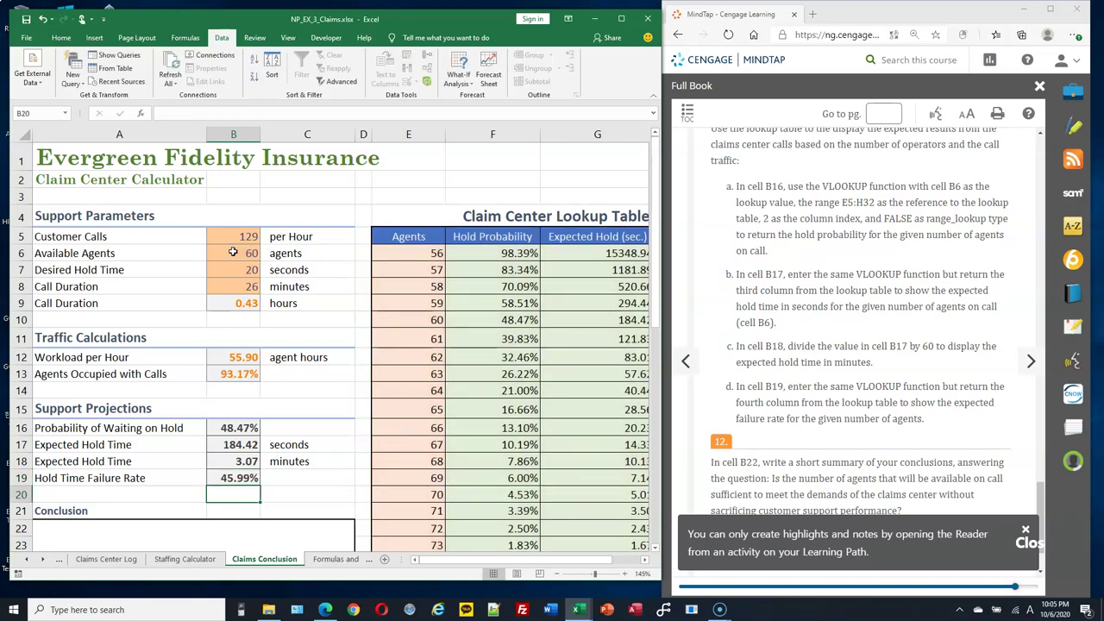
scroll(308, 282, "down", 2)
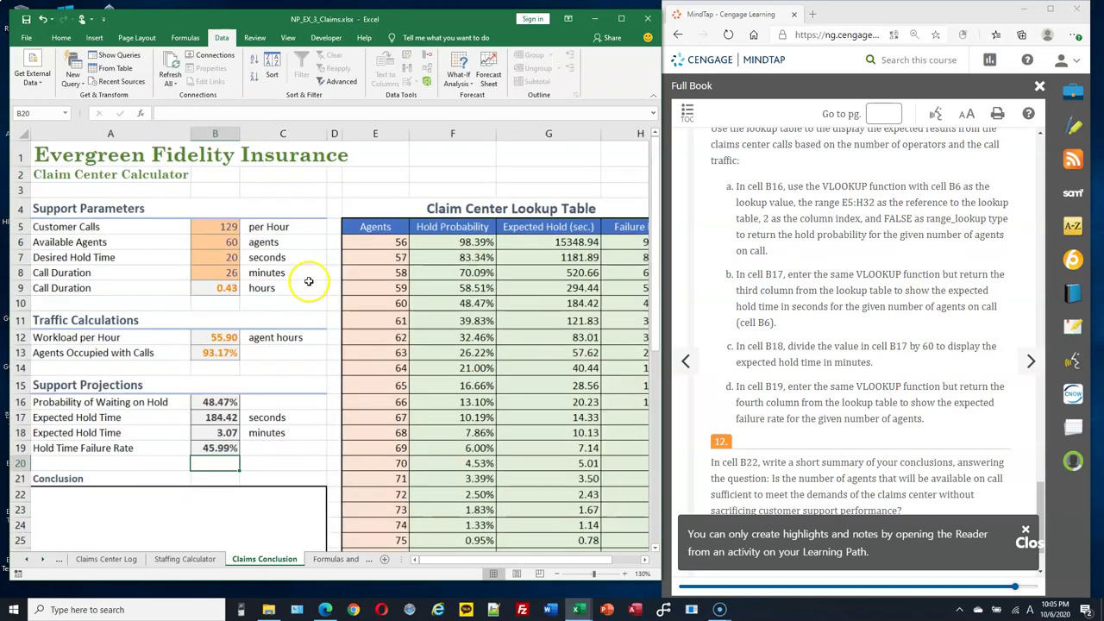
scroll(308, 281, "down", 1)
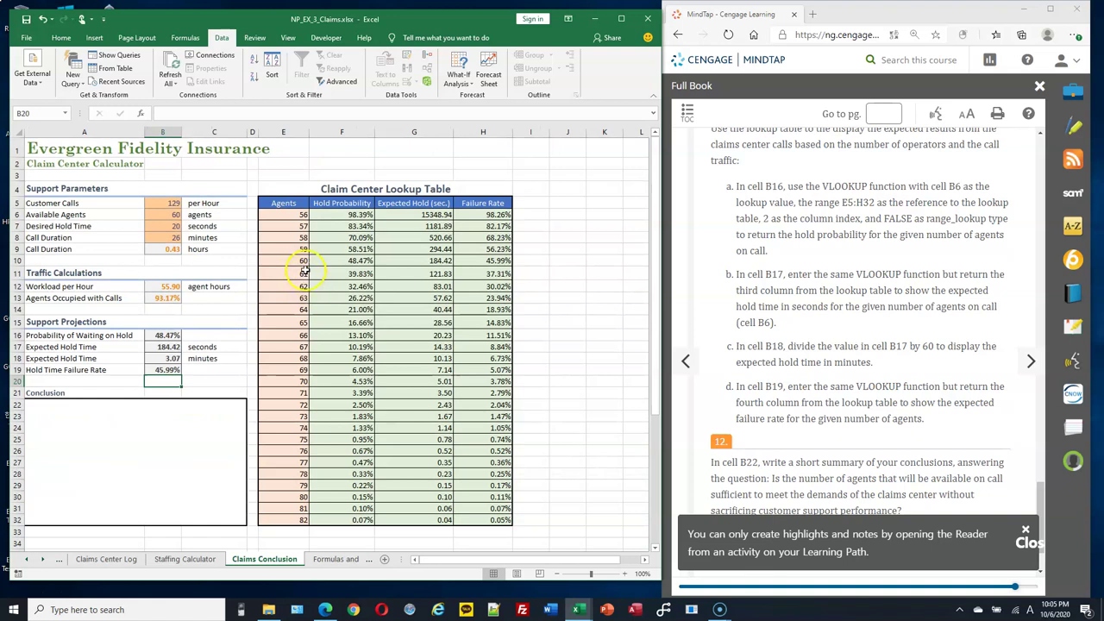
left_click(173, 346)
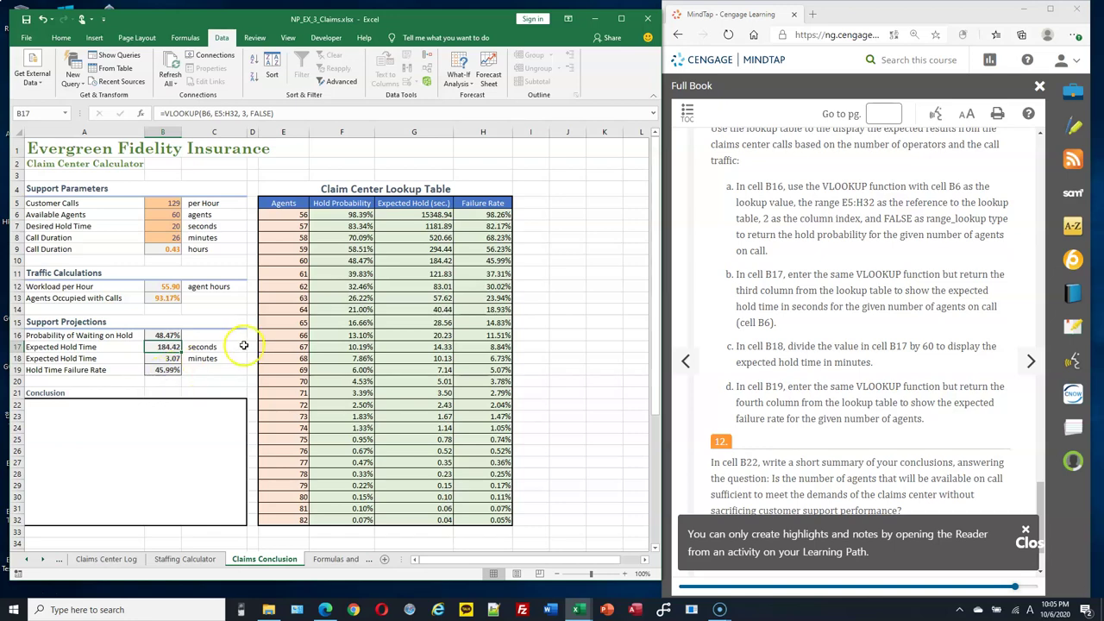
scroll(248, 345, "up", 2)
scroll(249, 345, "up", 1)
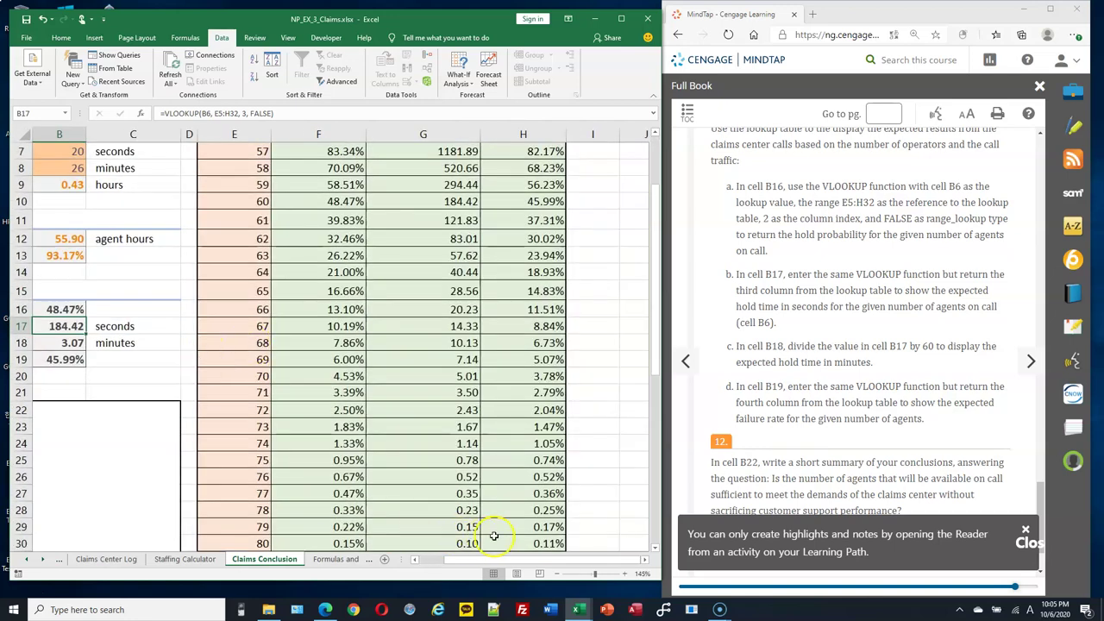
scroll(496, 559, "left", 2)
scroll(829, 318, "down", 1)
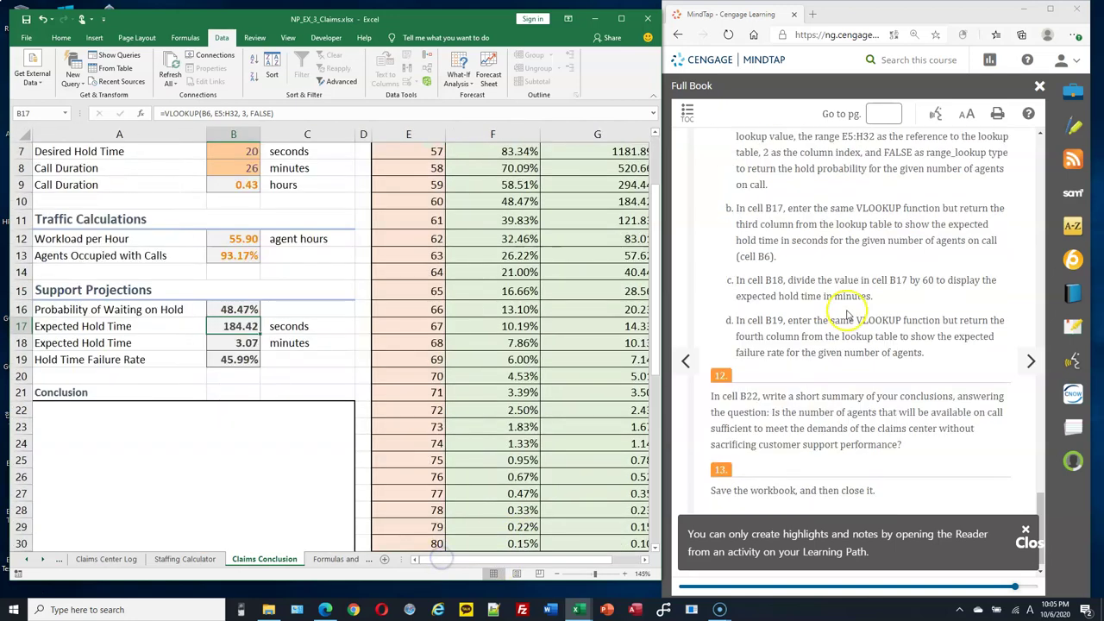
scroll(848, 317, "down", 1)
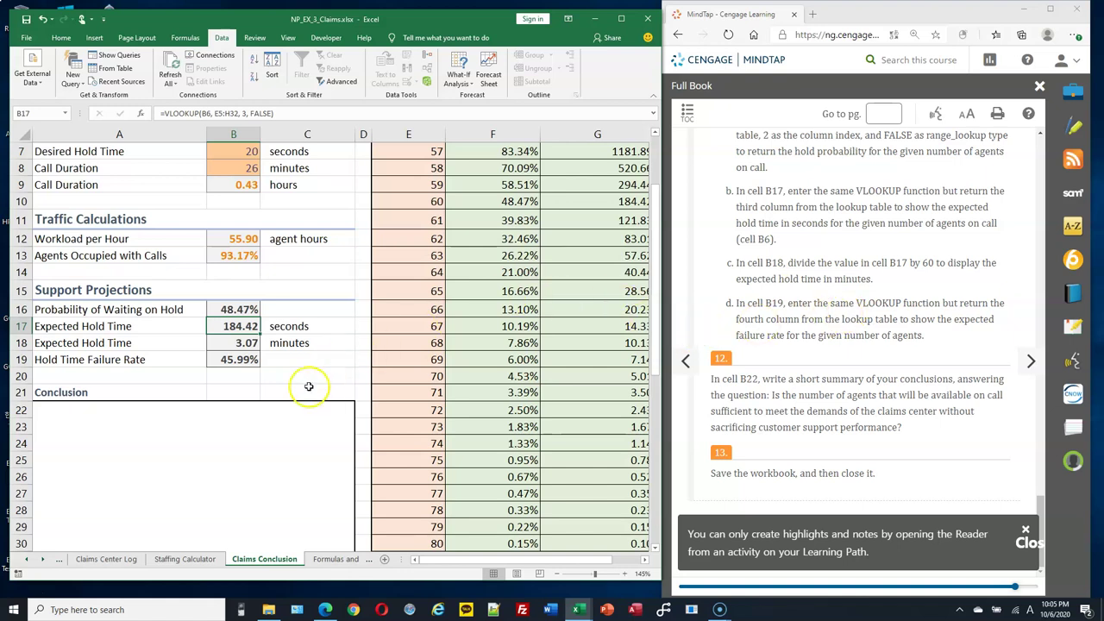
left_click(255, 420)
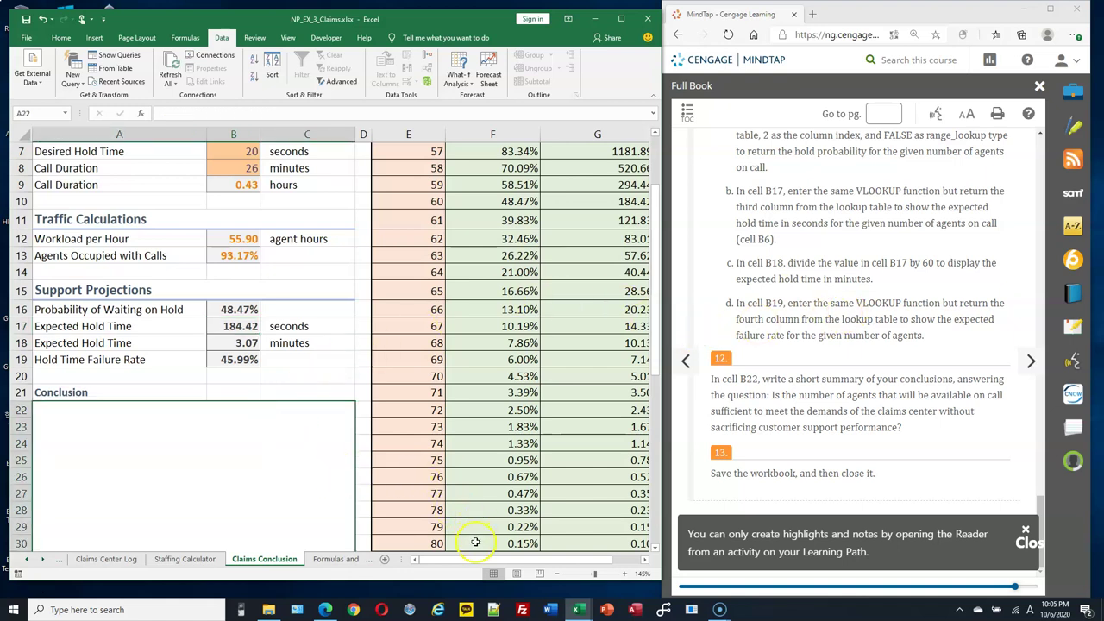
scroll(293, 535, "up", 2)
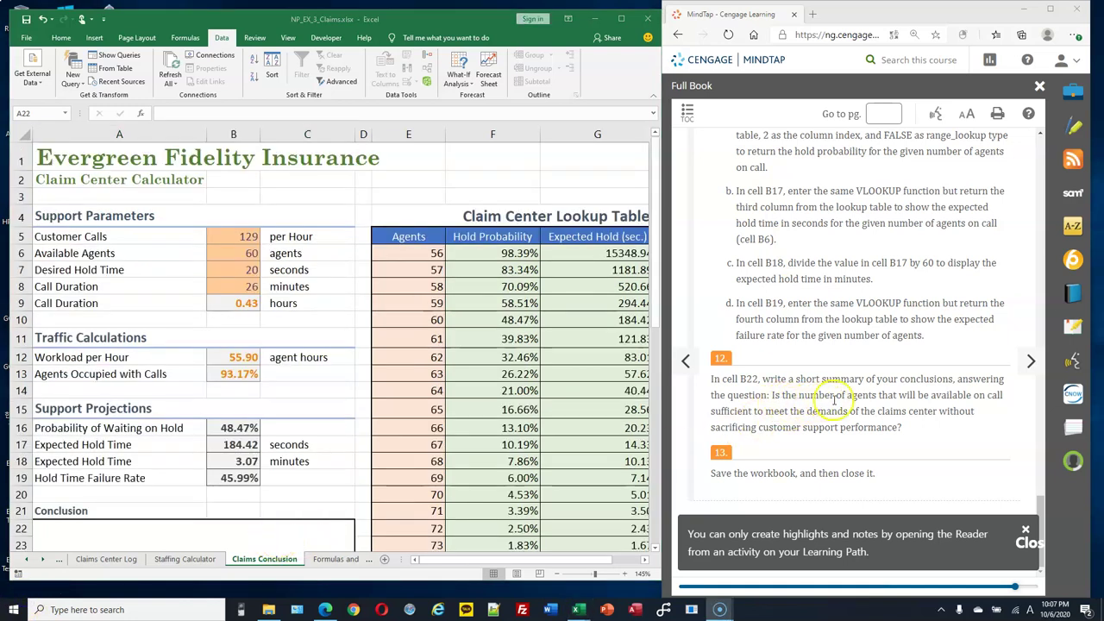
left_click_drag(874, 395, 759, 396)
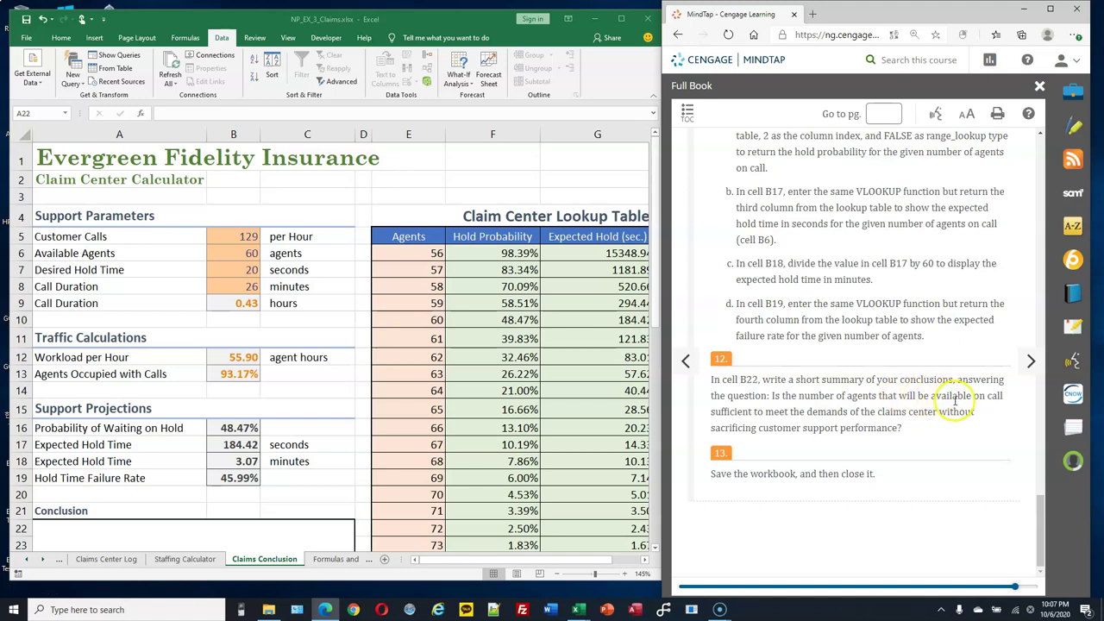
double_click(732, 412)
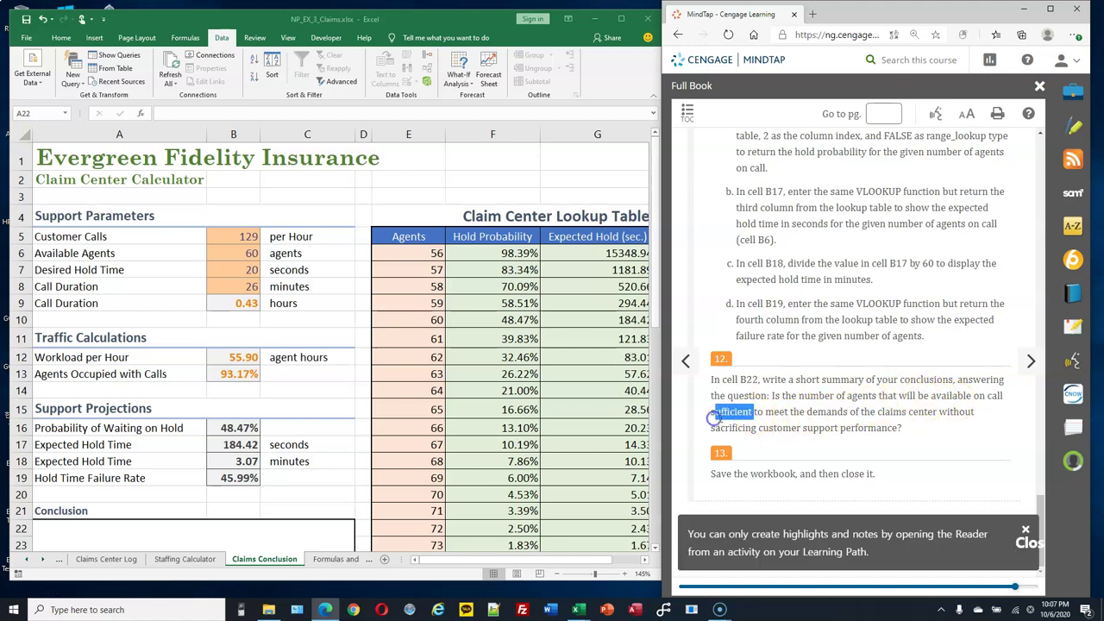
left_click_drag(807, 412, 845, 414)
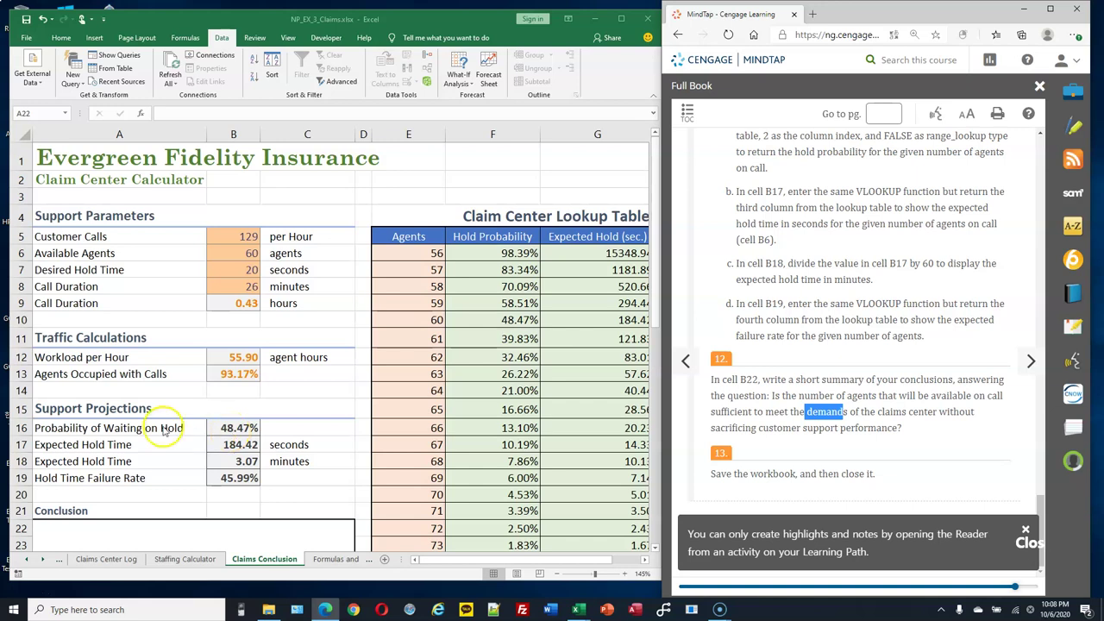
left_click(240, 533)
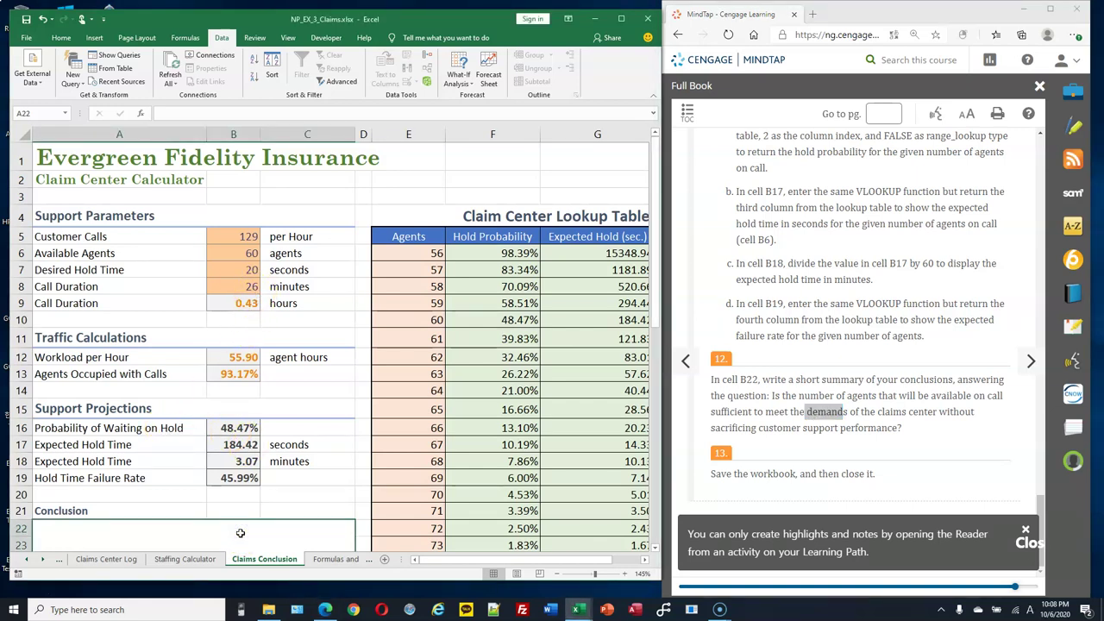
scroll(246, 501, "down", 2)
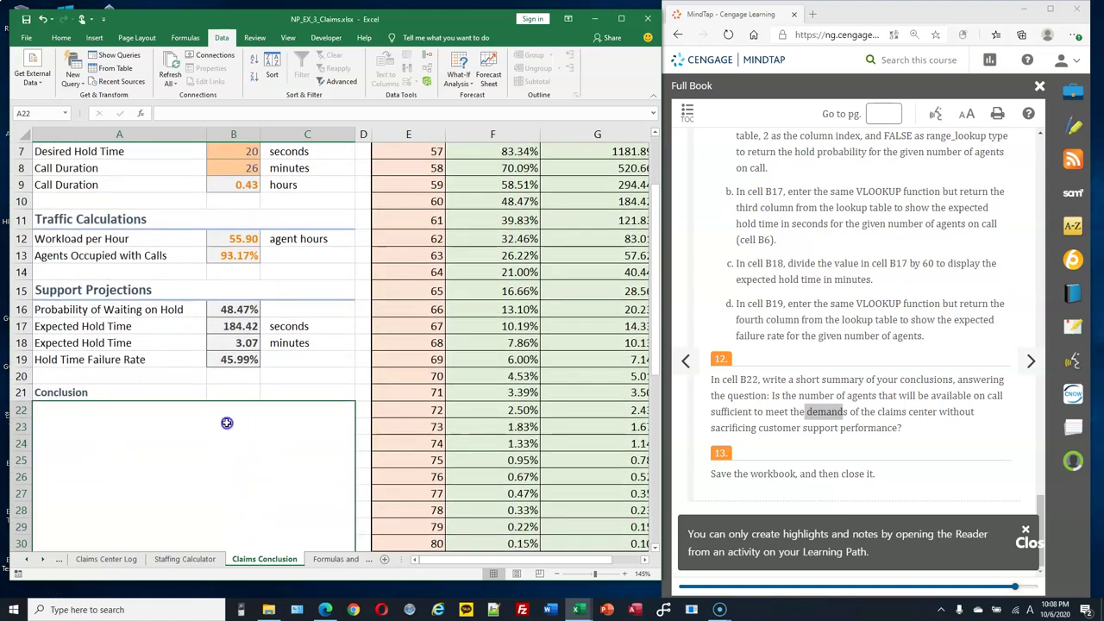
Type the conclusion: 60 agents aren't sufficient given 48.47% hold probability, so hire more agents.
double_click(227, 423)
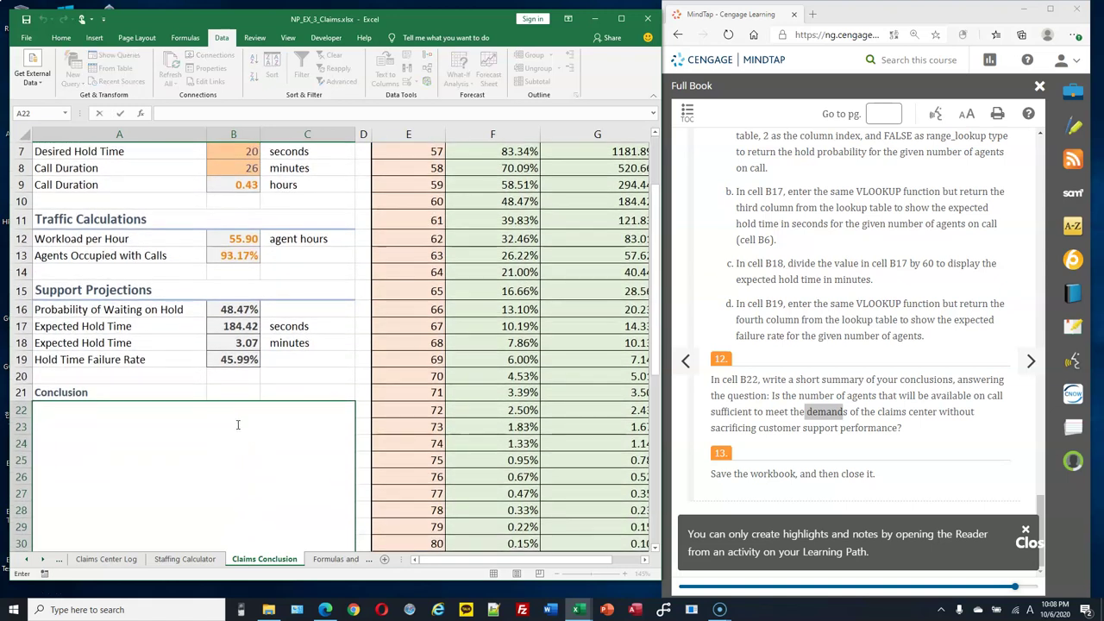
type("No, the")
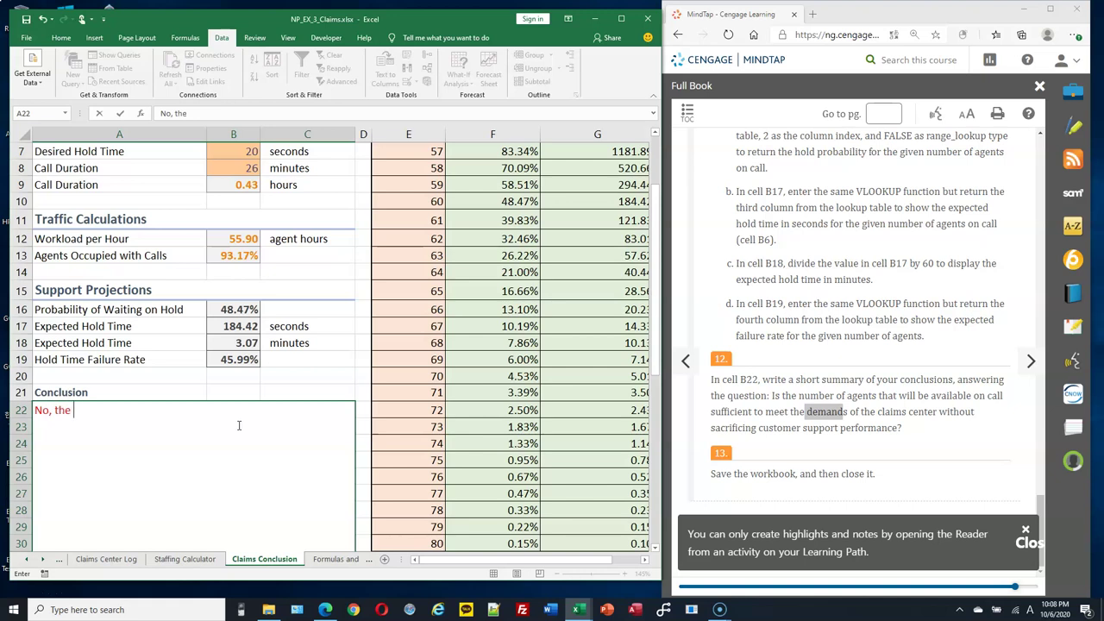
key("BackSpace")
key("BackSpace")
key("BackSpace")
key("BackSpace")
type("60 agents are not suffici")
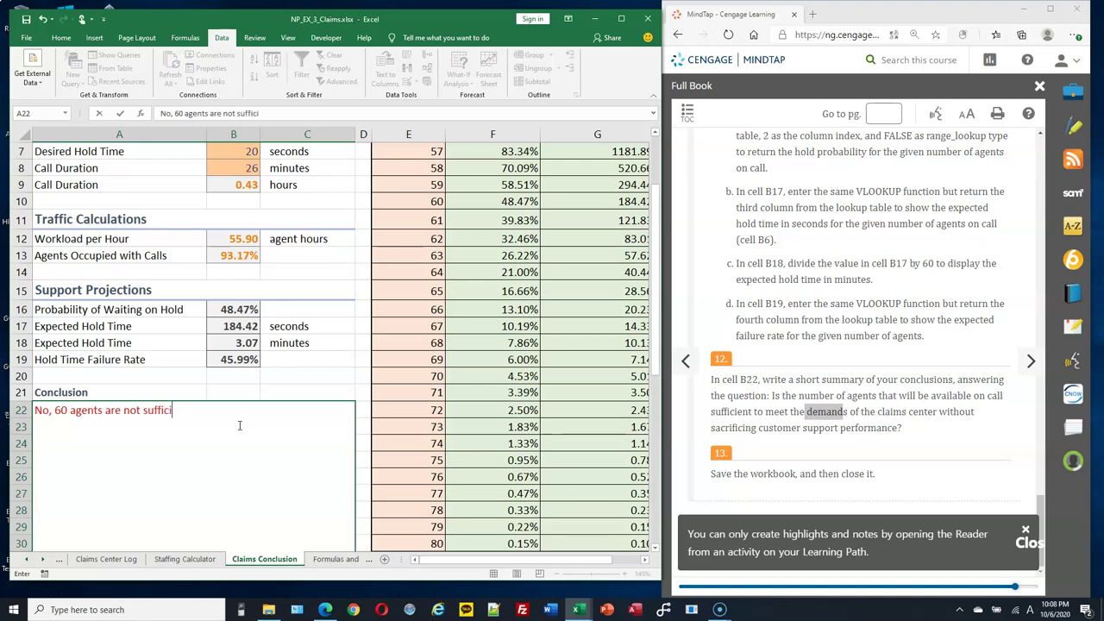
type("ent to answer the calls be")
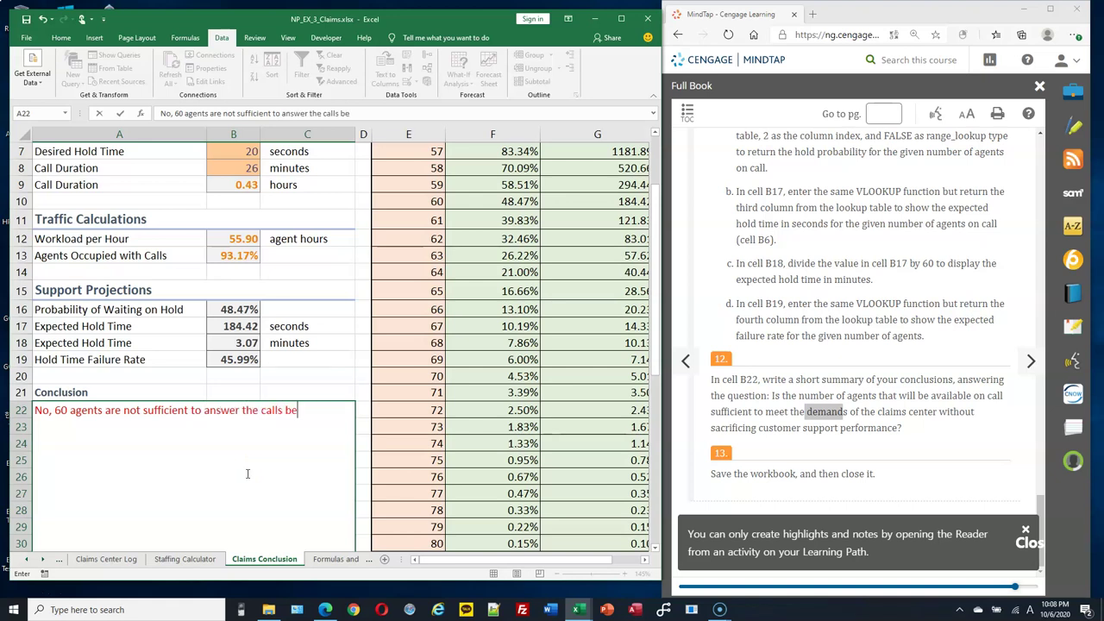
type("cause there is 48.47% ")
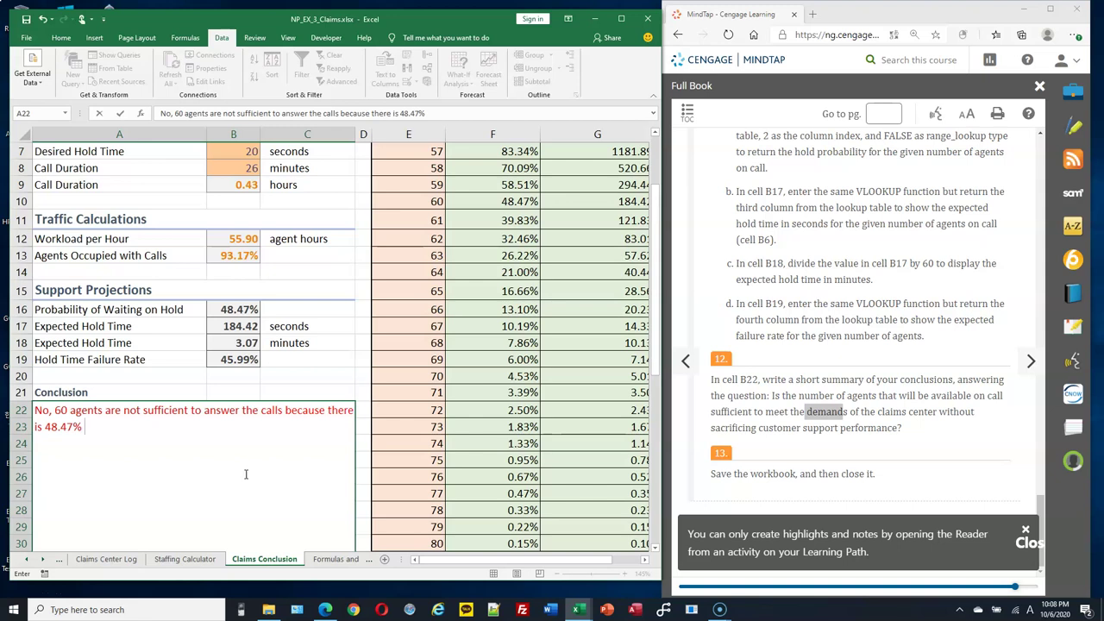
type("of probability")
key("BackSpace")
key("BackSpace")
key("BackSpace")
key("BackSpace")
type("ility of waiting on hold.")
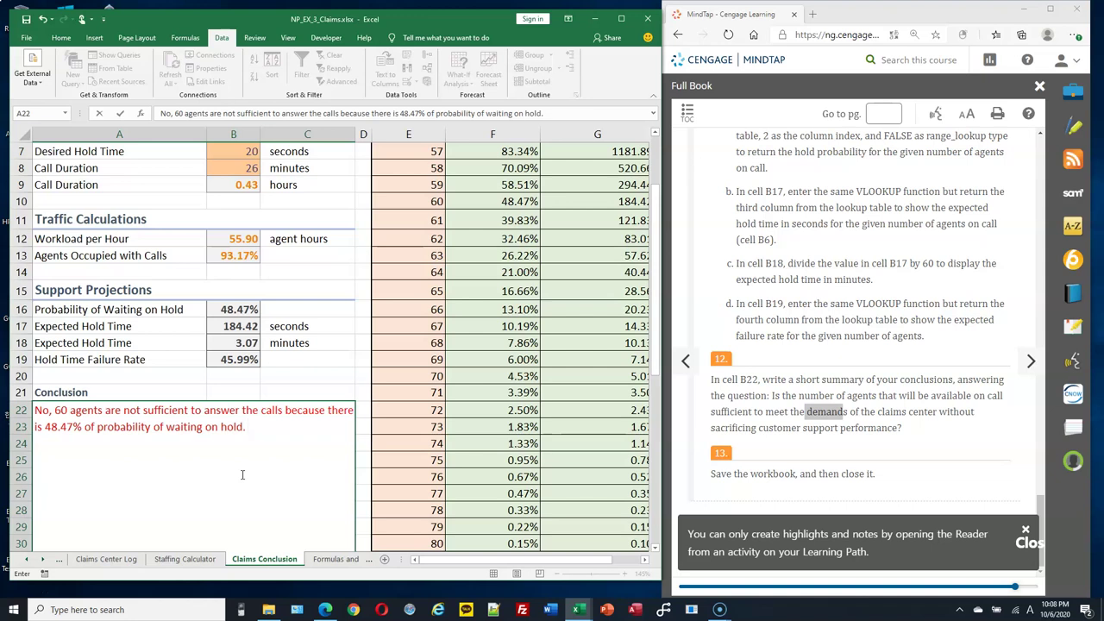
type("So more agents need to be hired.")
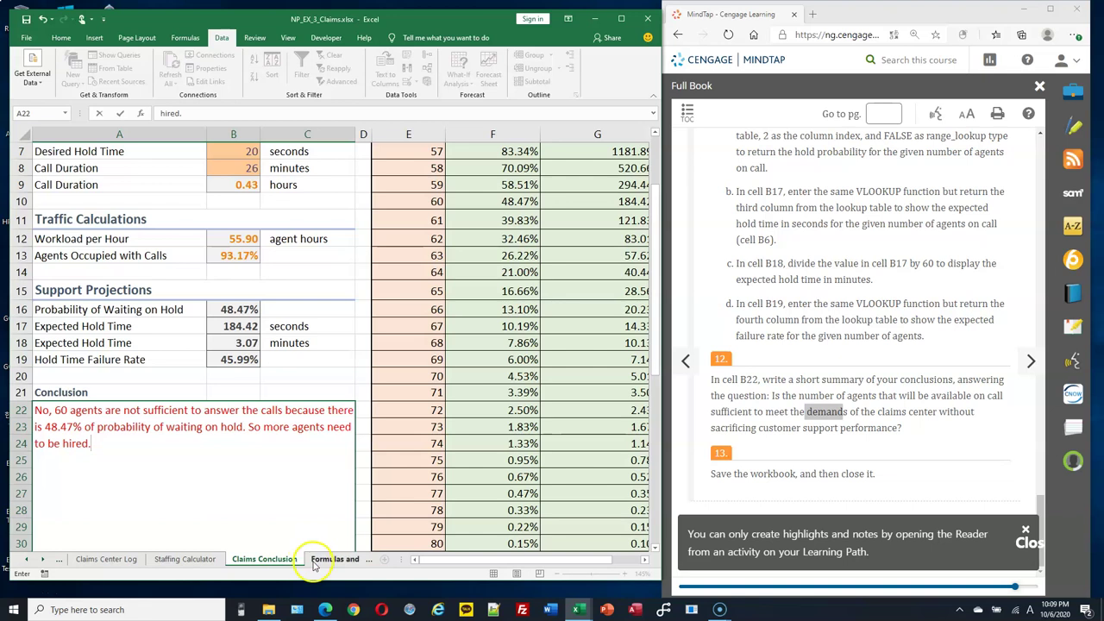
Commit the conclusion text in the Conclusion box.
left_click_drag(92, 443, 37, 412)
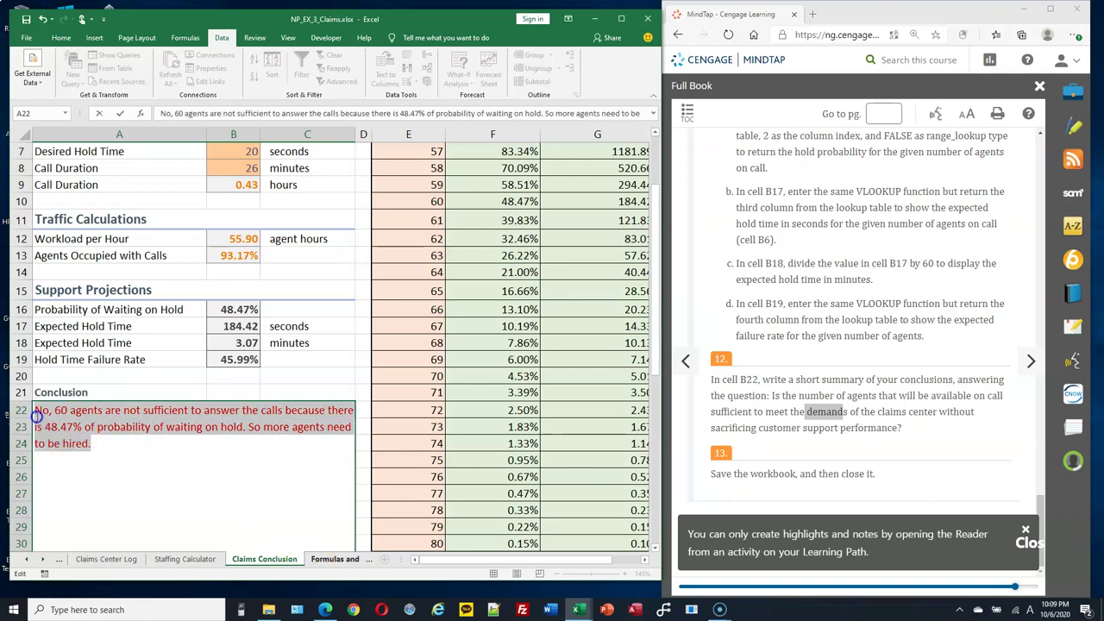
scroll(246, 426, "up", 2)
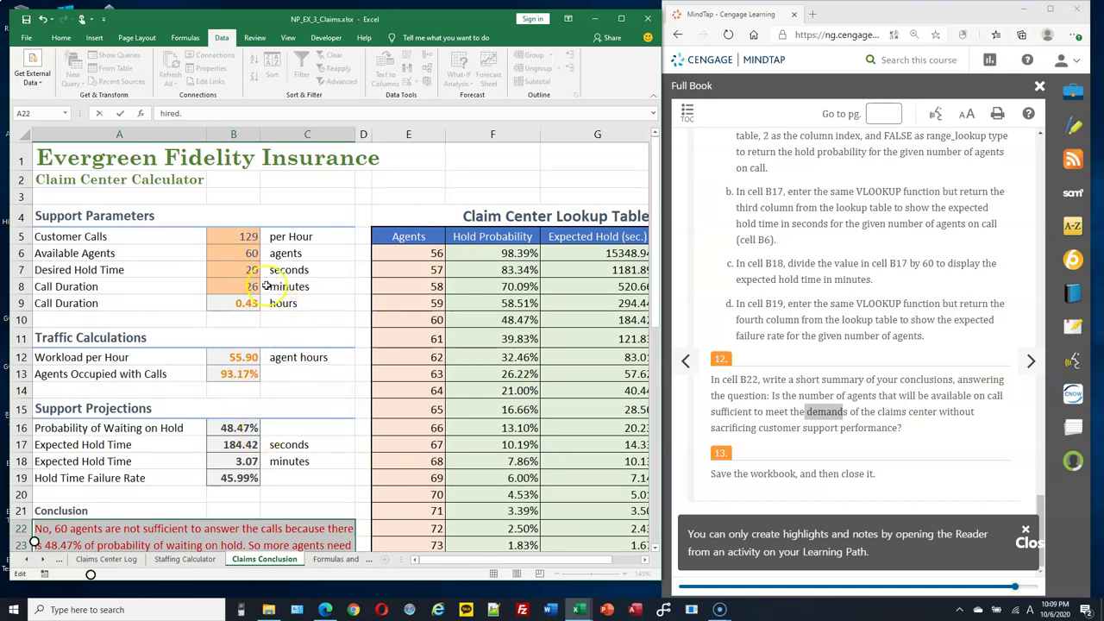
left_click(248, 428)
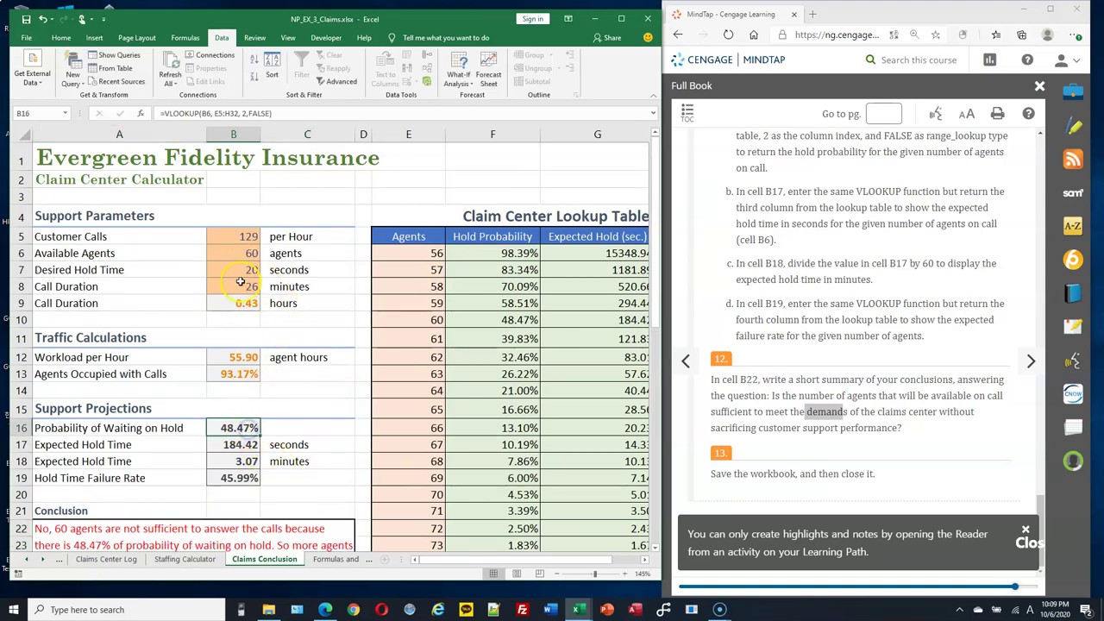
Verify the agent count in B6, the B16 formula, and the conclusion text.
left_click(248, 253)
scroll(287, 427, "down", 2)
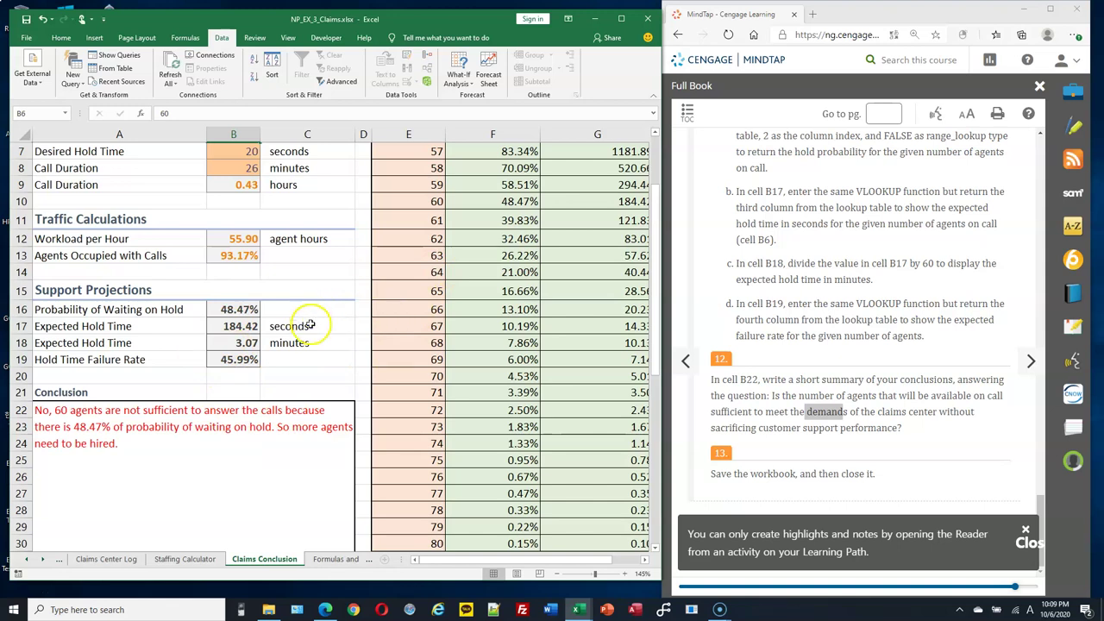
left_click(239, 310)
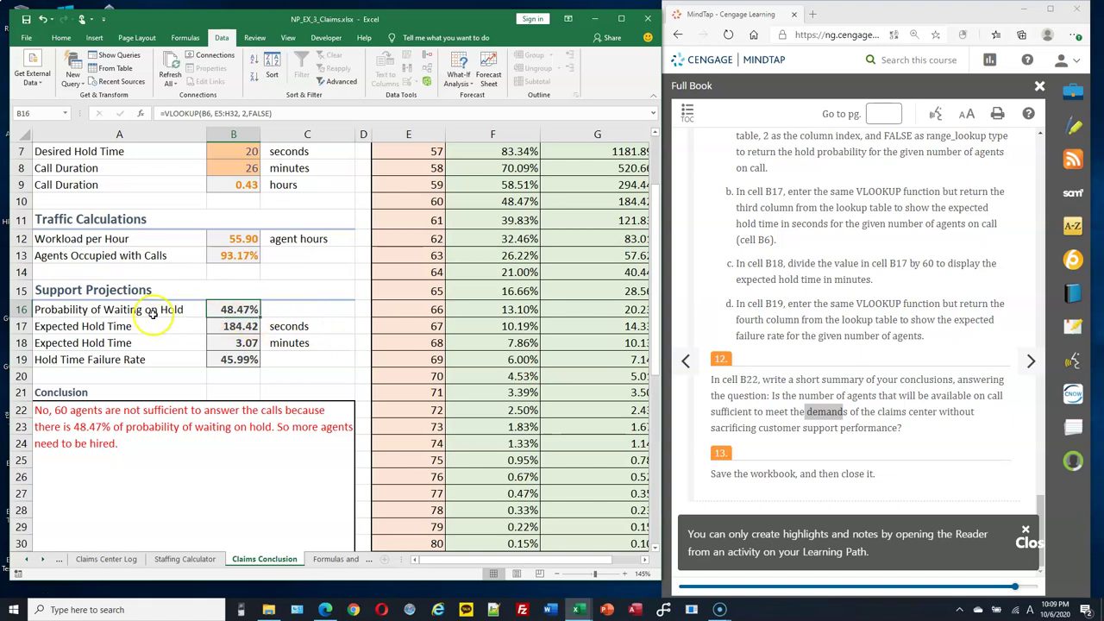
left_click(252, 449)
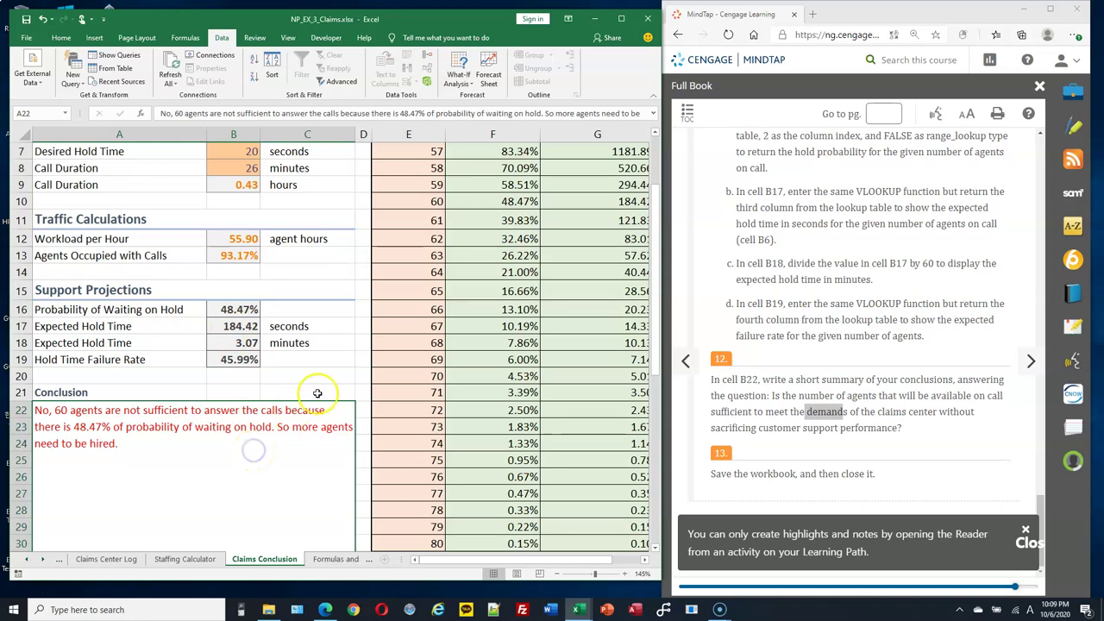
scroll(351, 356, "up", 2)
scroll(351, 356, "down", 3)
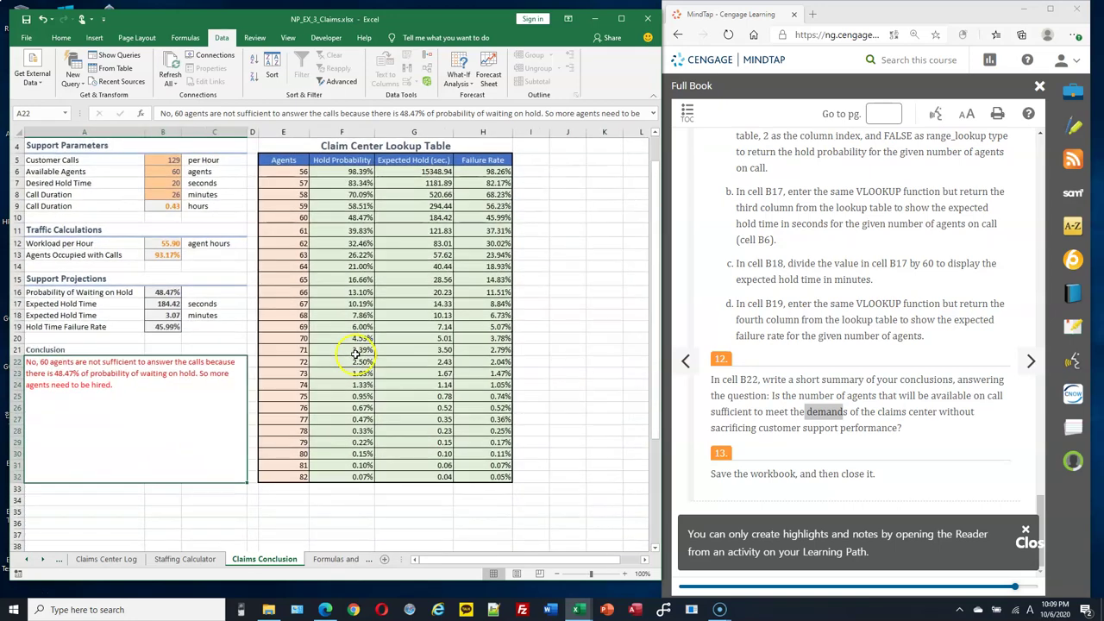